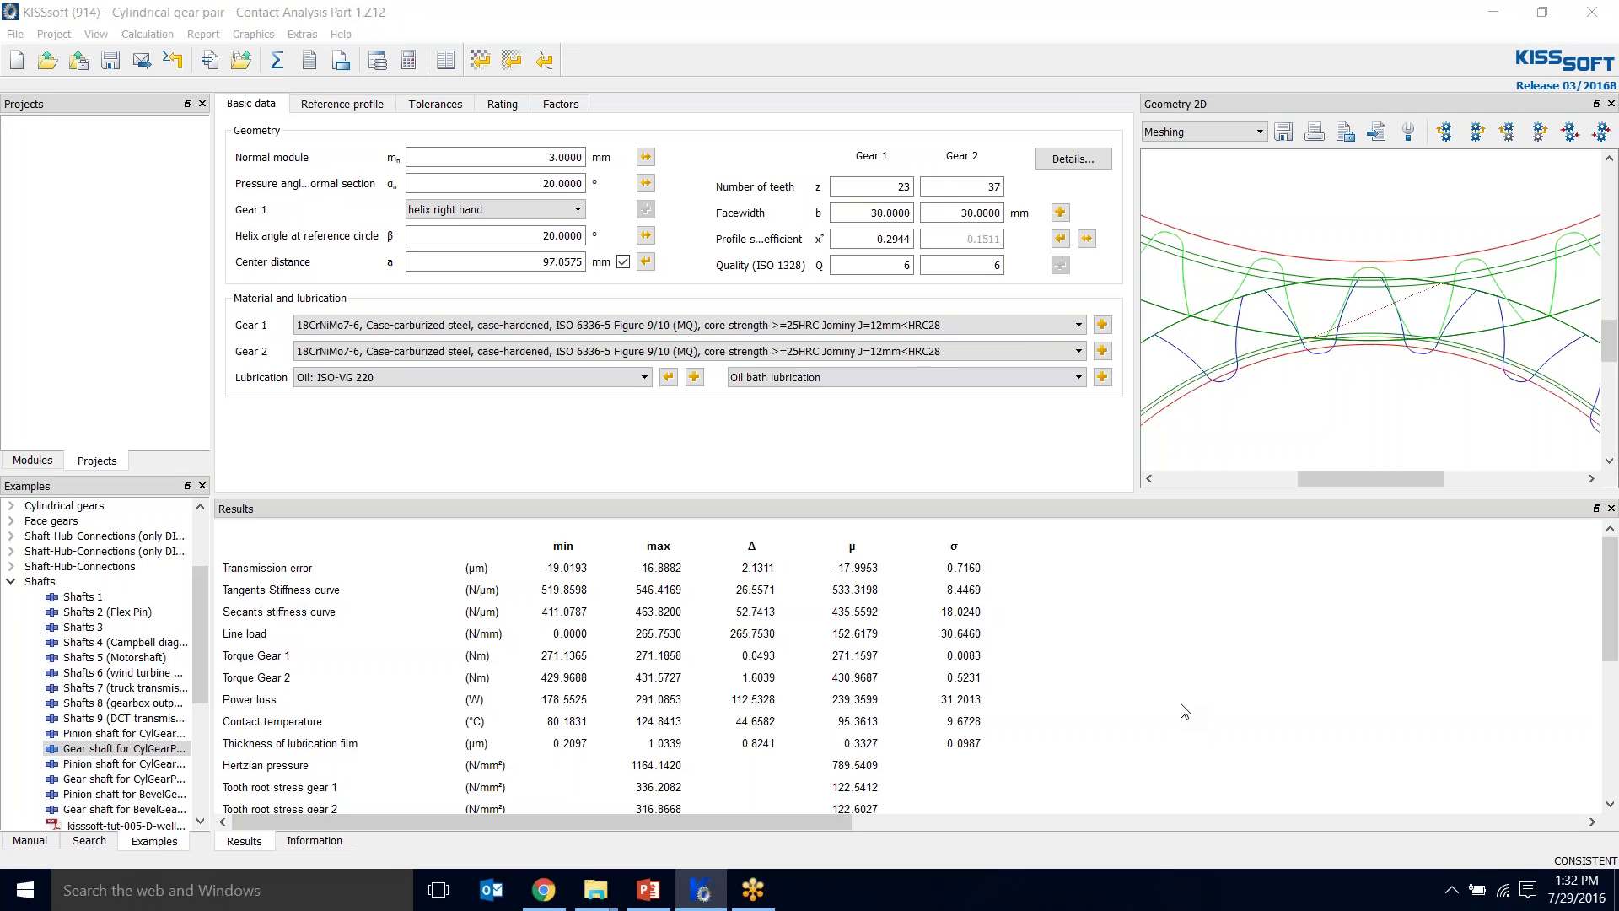
# - Switch to PowerPoint and review the KISSsoft Contact Analysis slides from the title slide through Part 3: Gear Shaft
pyautogui.click(651, 888)
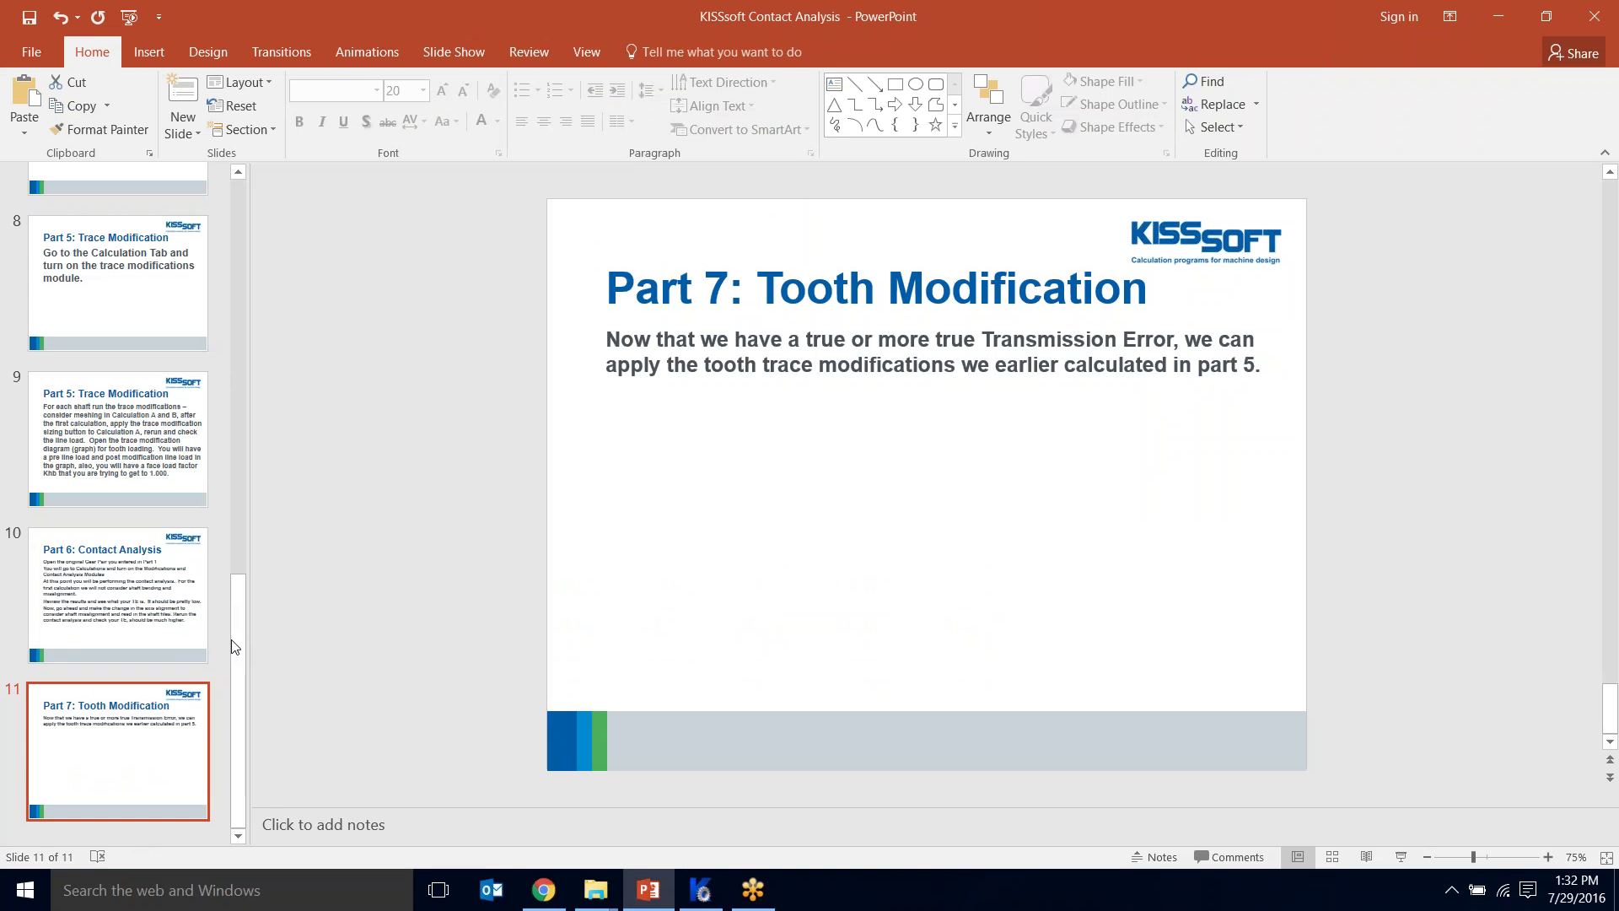
pyautogui.moveTo(233, 645); pyautogui.dragTo(237, 189)
pyautogui.click(168, 253)
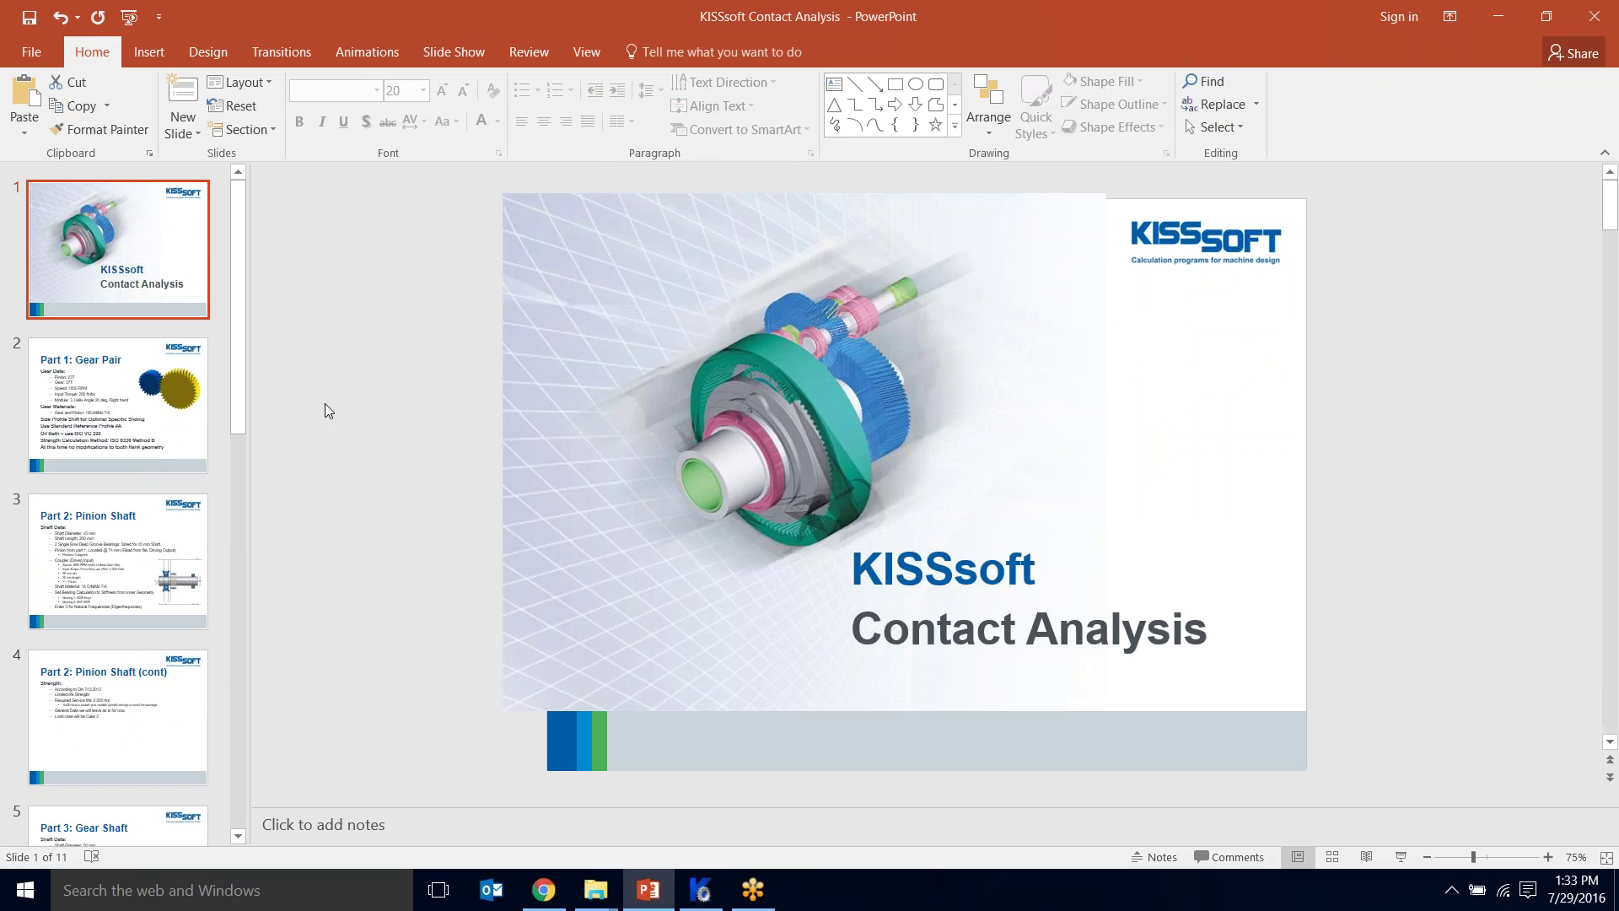
pyautogui.click(145, 403)
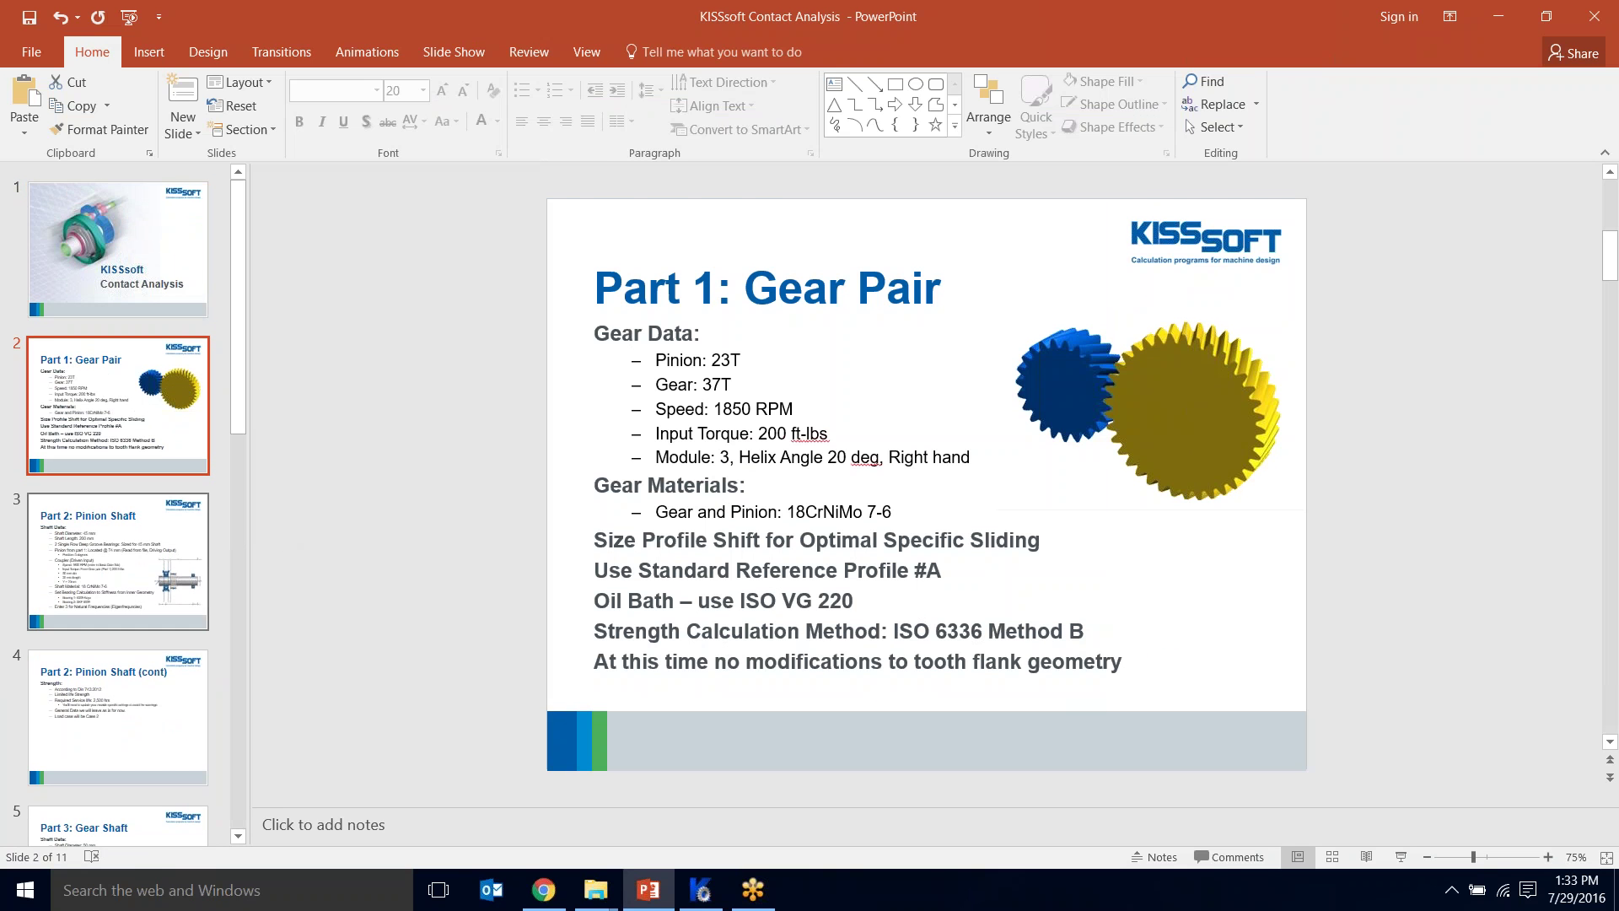
pyautogui.click(147, 558)
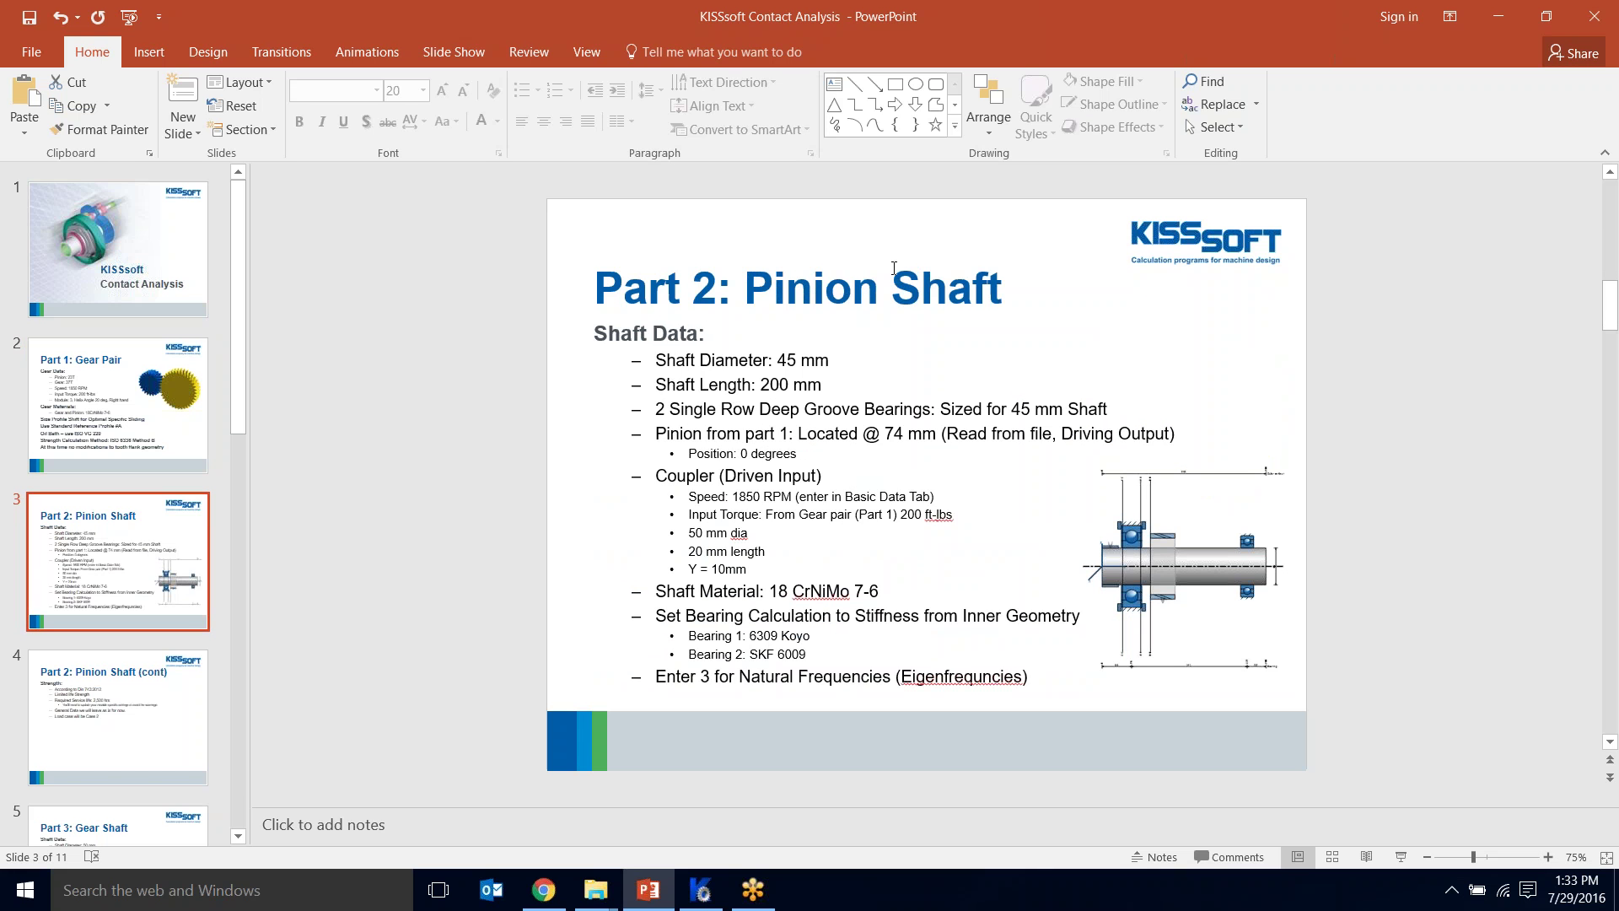
pyautogui.scroll(1, 995, 403)
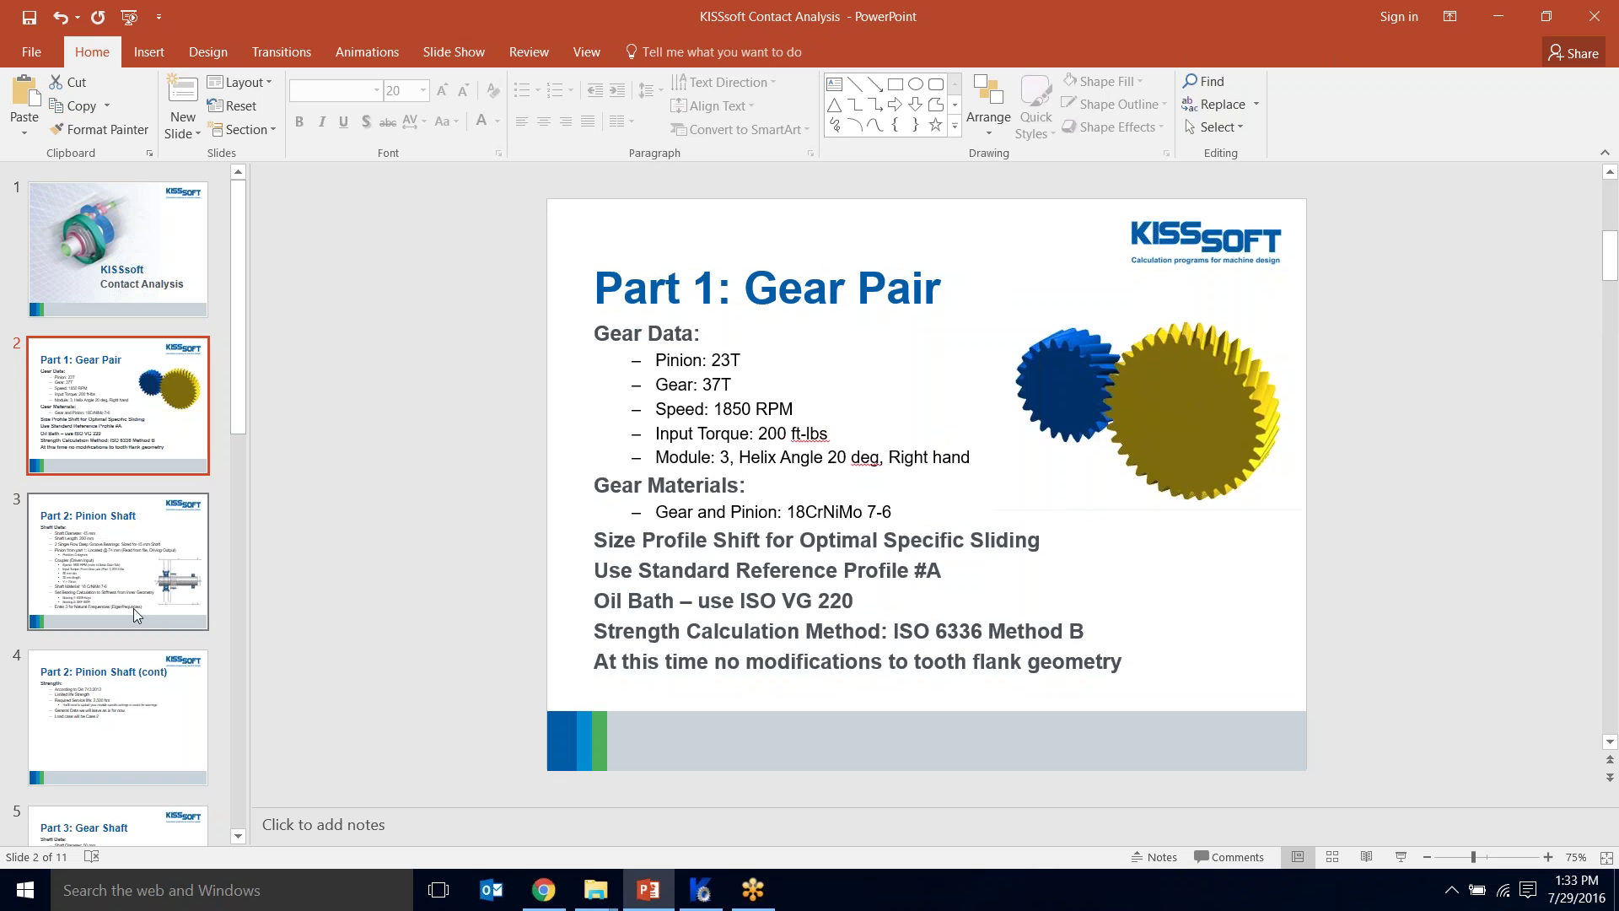
pyautogui.click(106, 585)
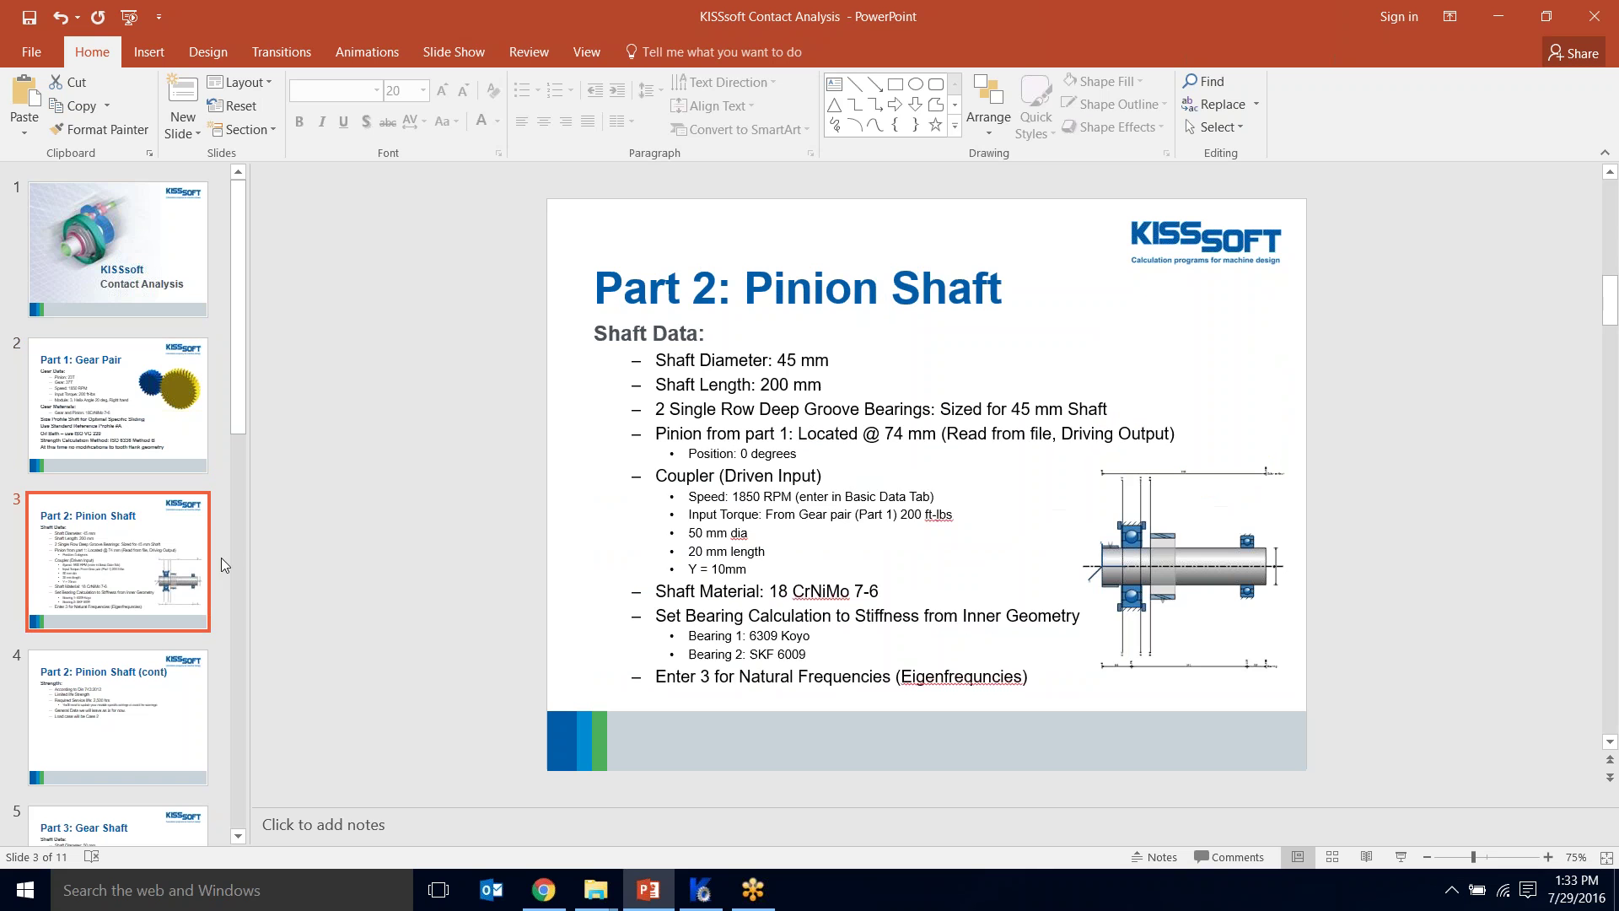
pyautogui.click(135, 717)
pyautogui.click(129, 812)
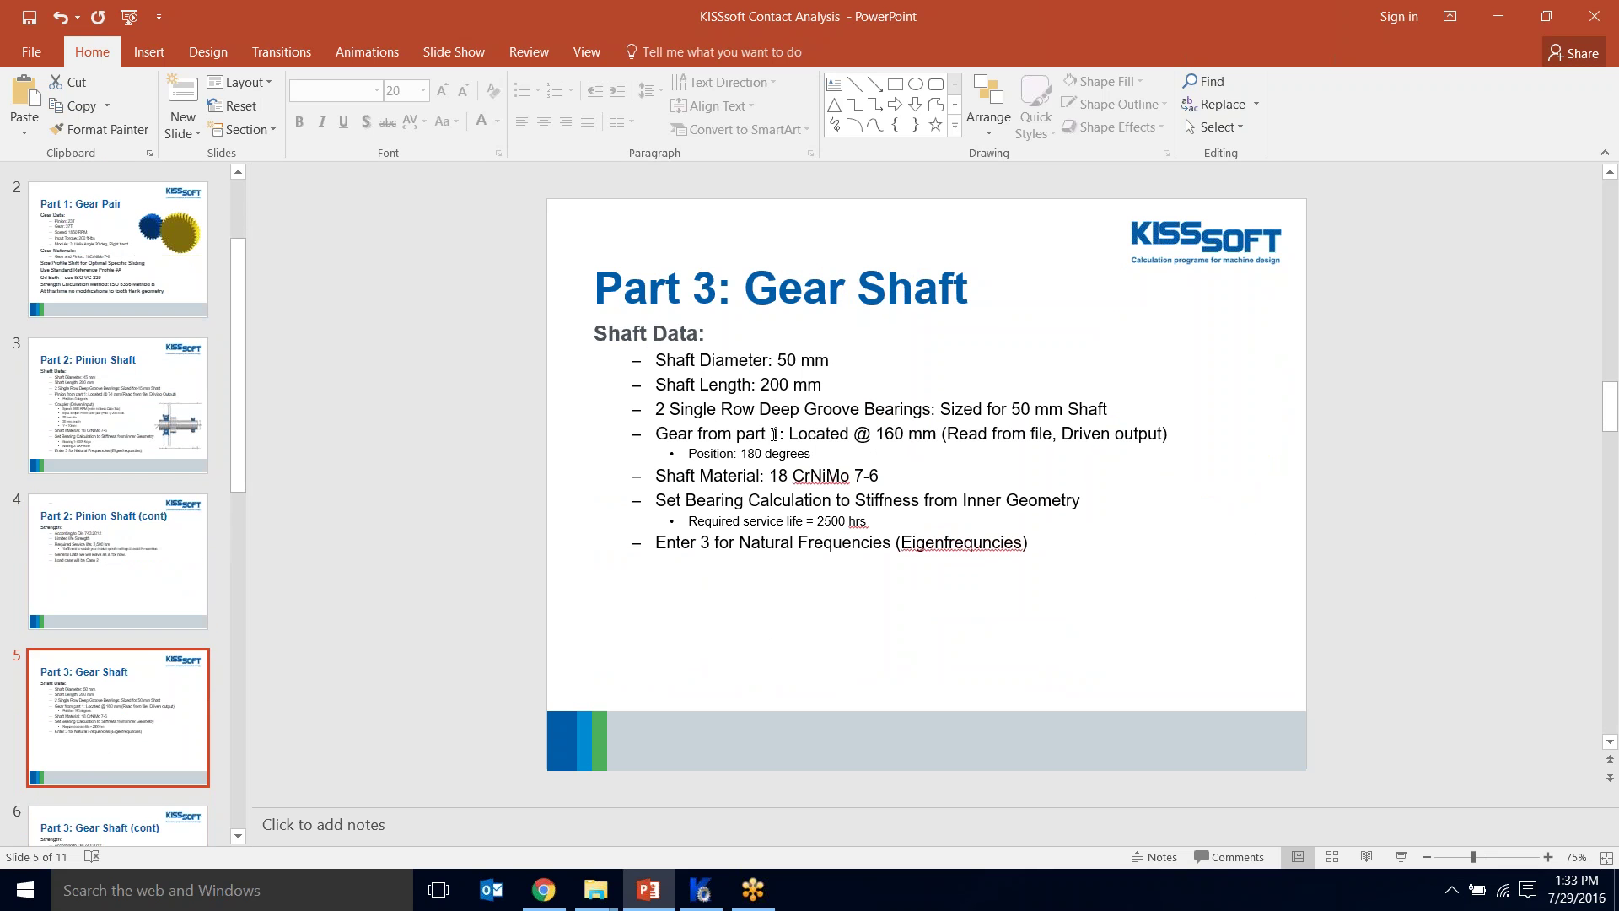
pyautogui.click(463, 417)
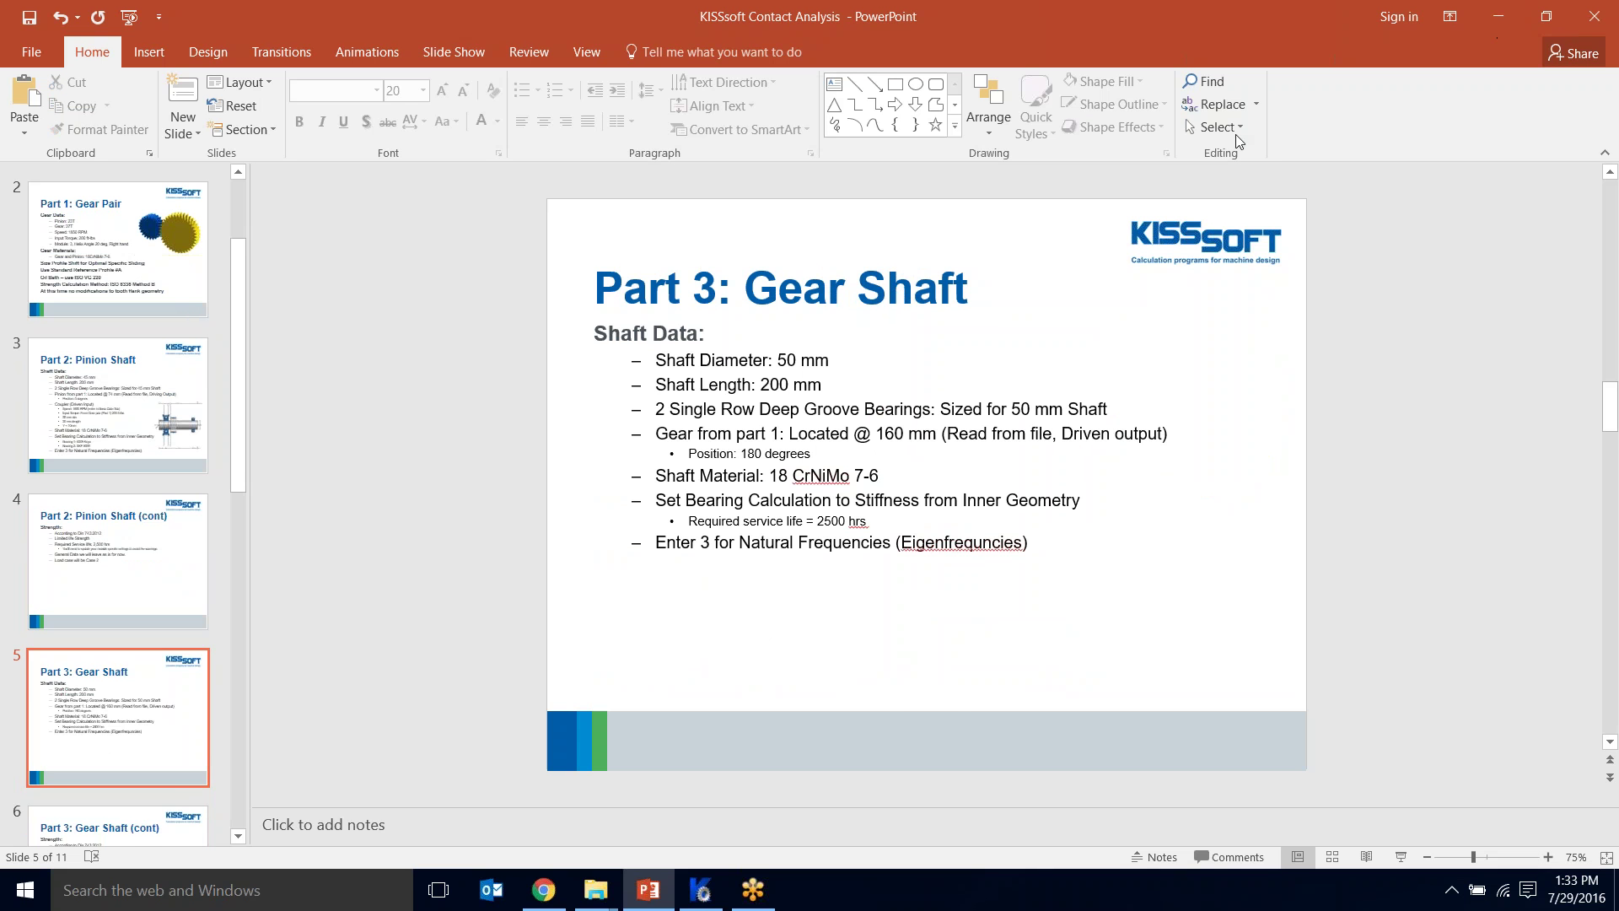
# - Switch to KISSsoft and run the calculation for the cylindrical gear pair
pyautogui.click(691, 887)
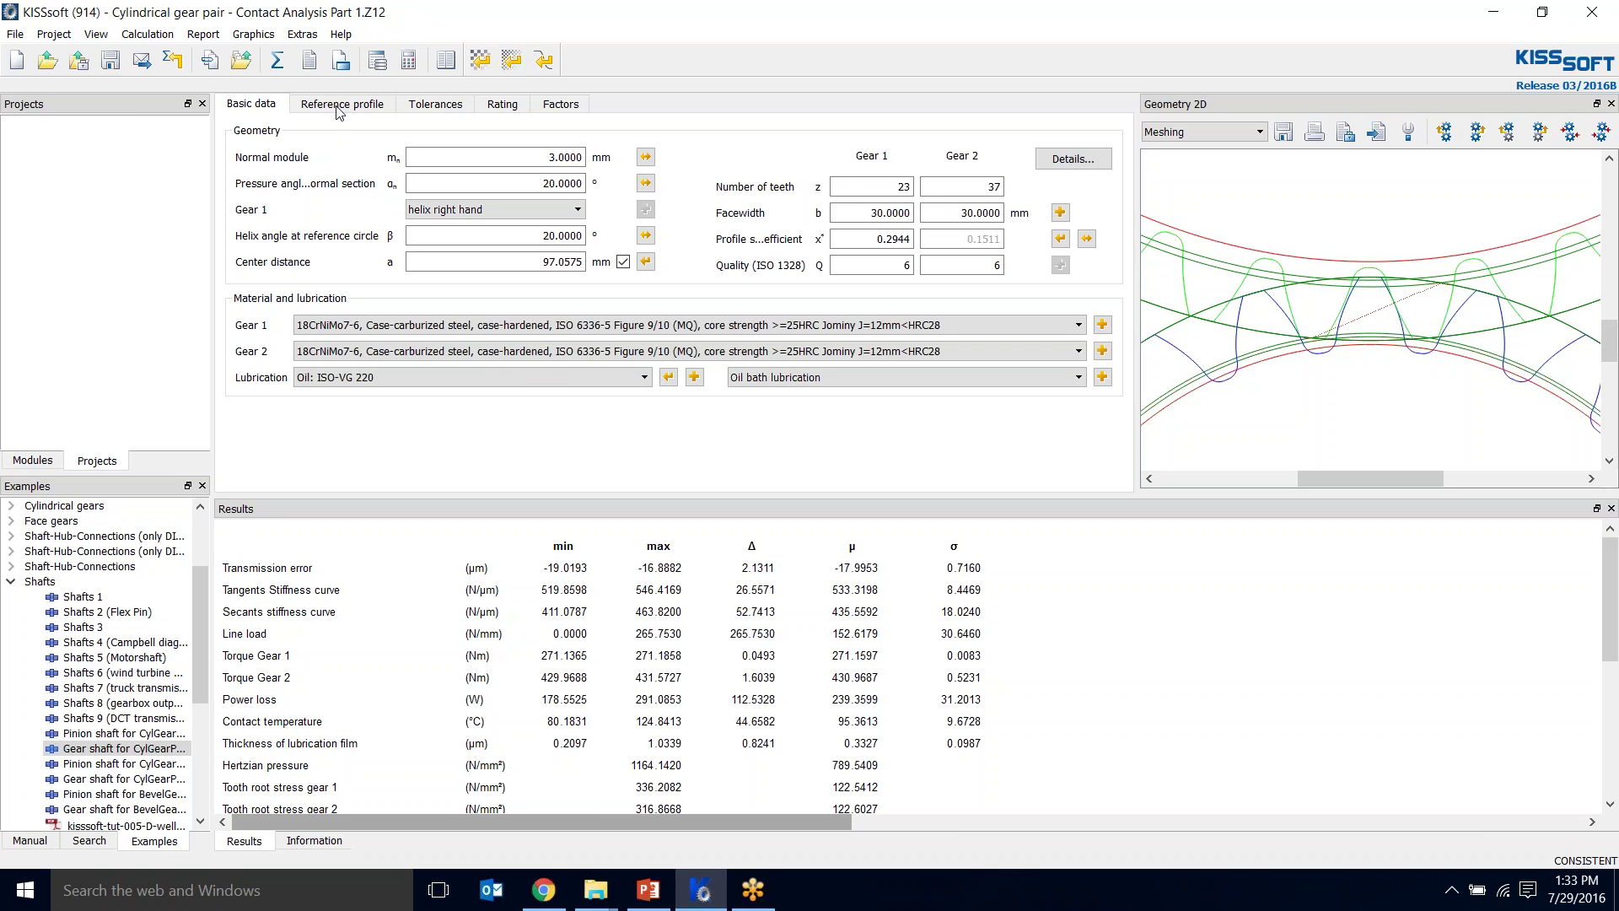
pyautogui.click(277, 60)
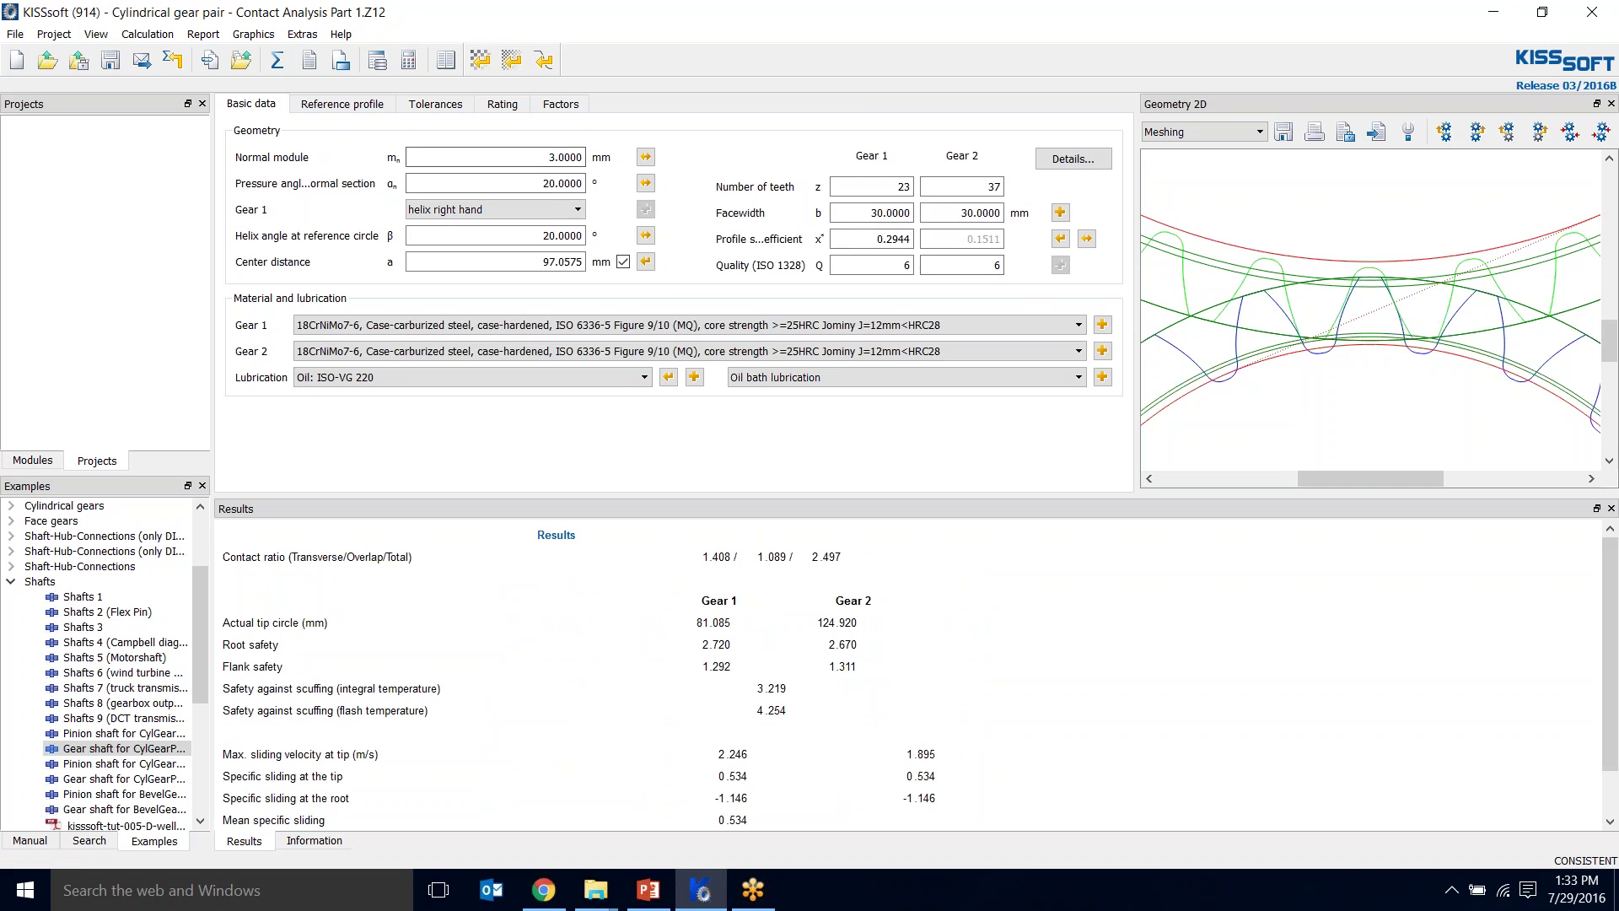
# - Switch to PowerPoint and read the gear data, materials and calculation requirements on the Part 1: Gear Pair slide
pyautogui.click(648, 890)
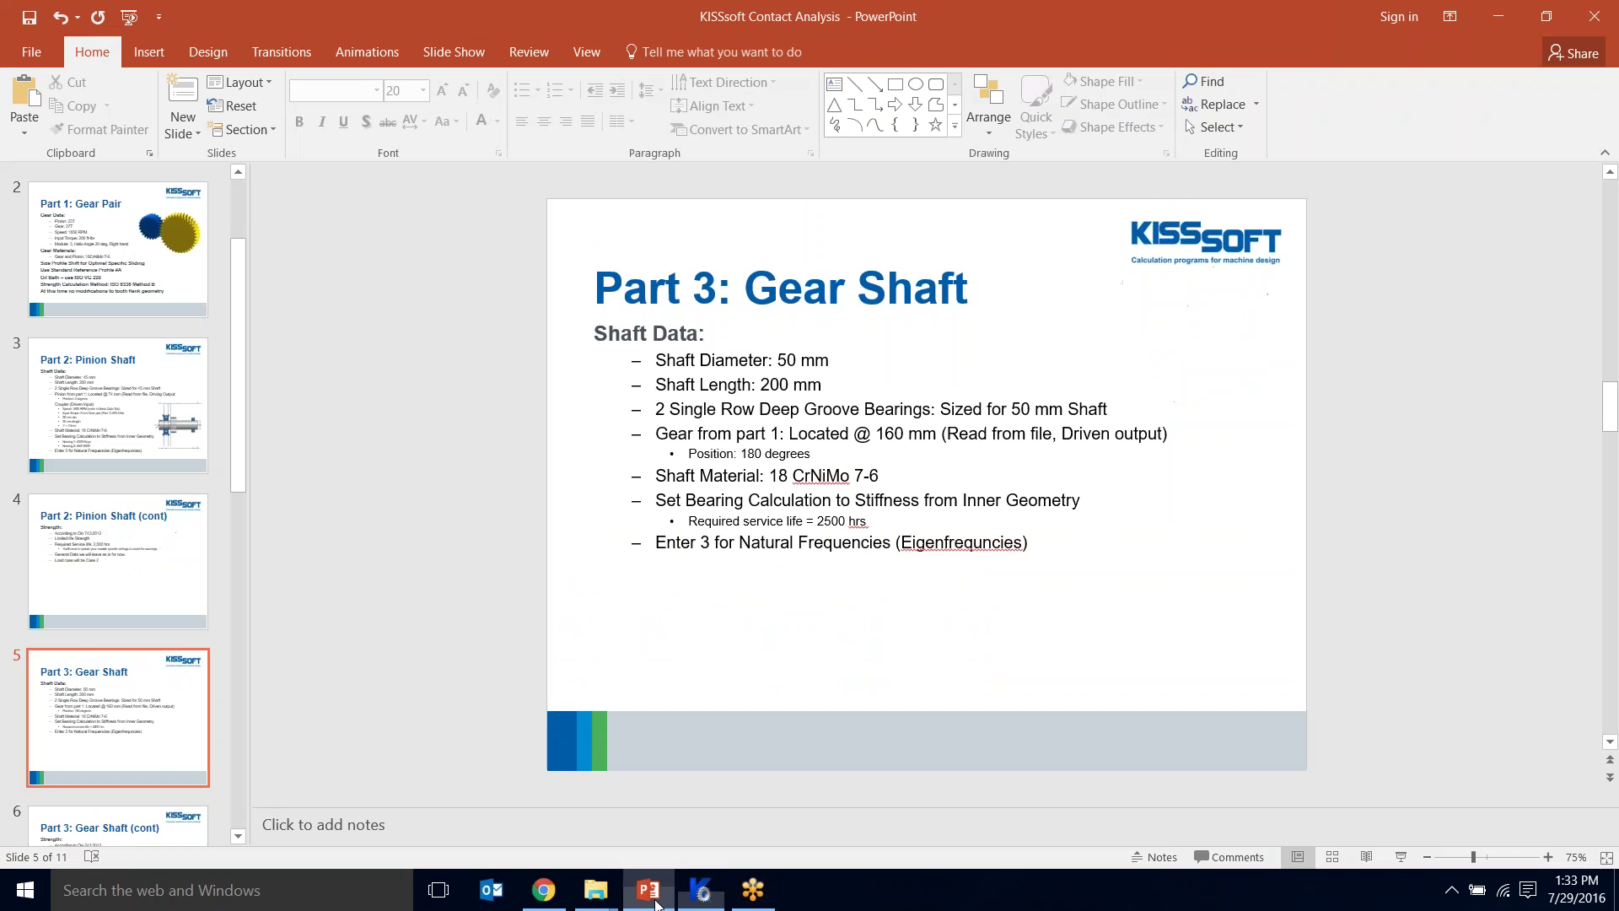
pyautogui.click(103, 292)
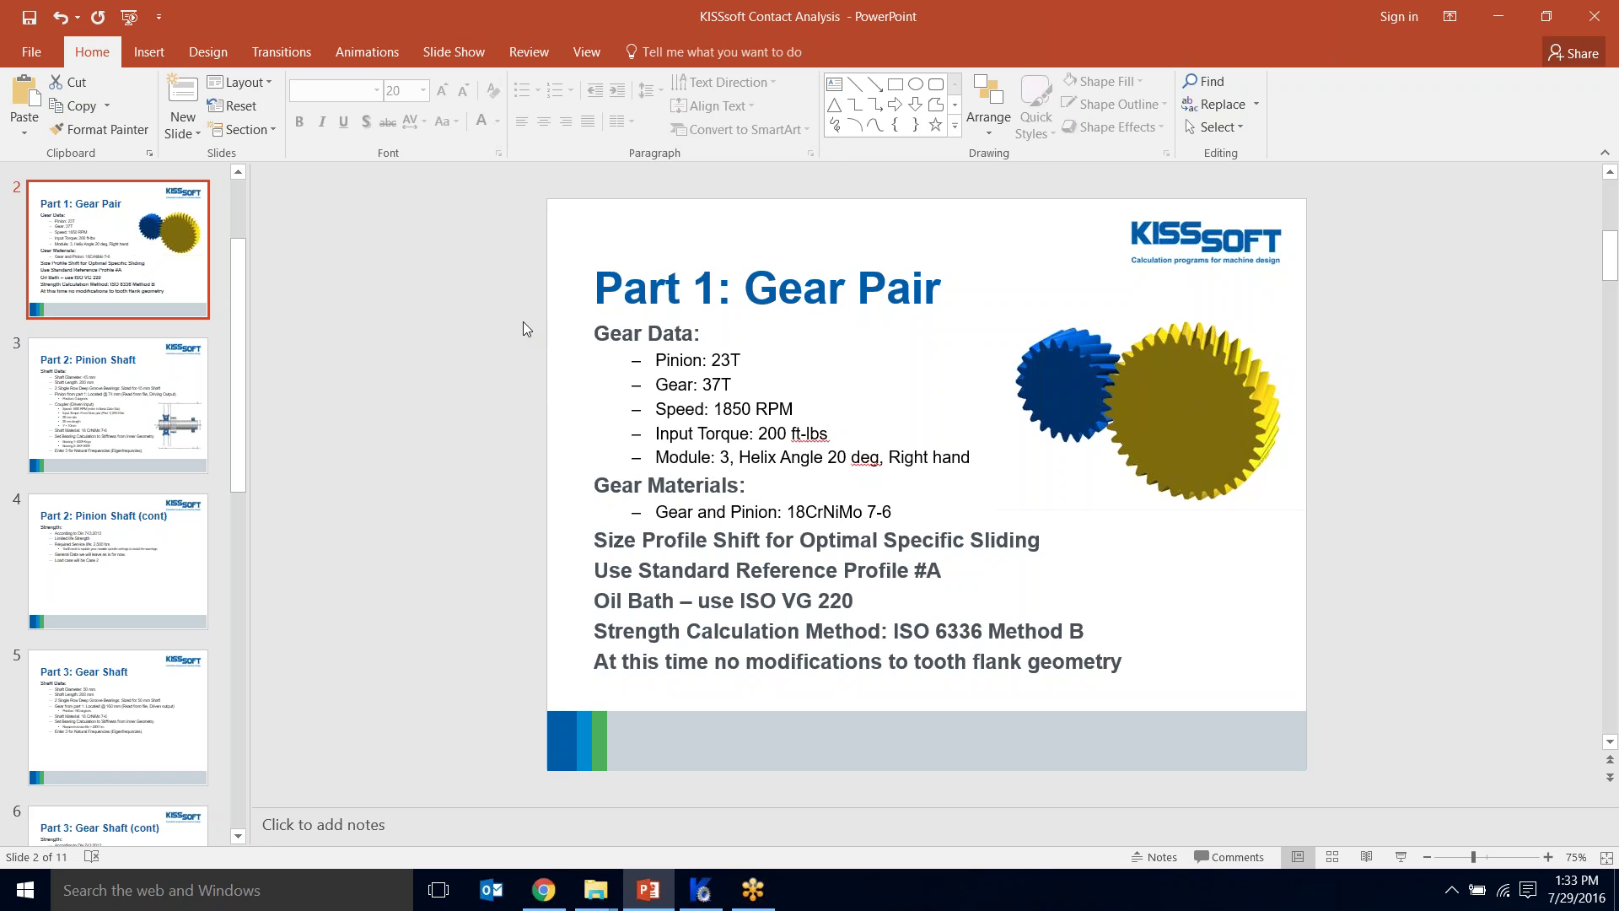
pyautogui.scroll(3, 523, 329)
pyautogui.scroll(-1, 523, 329)
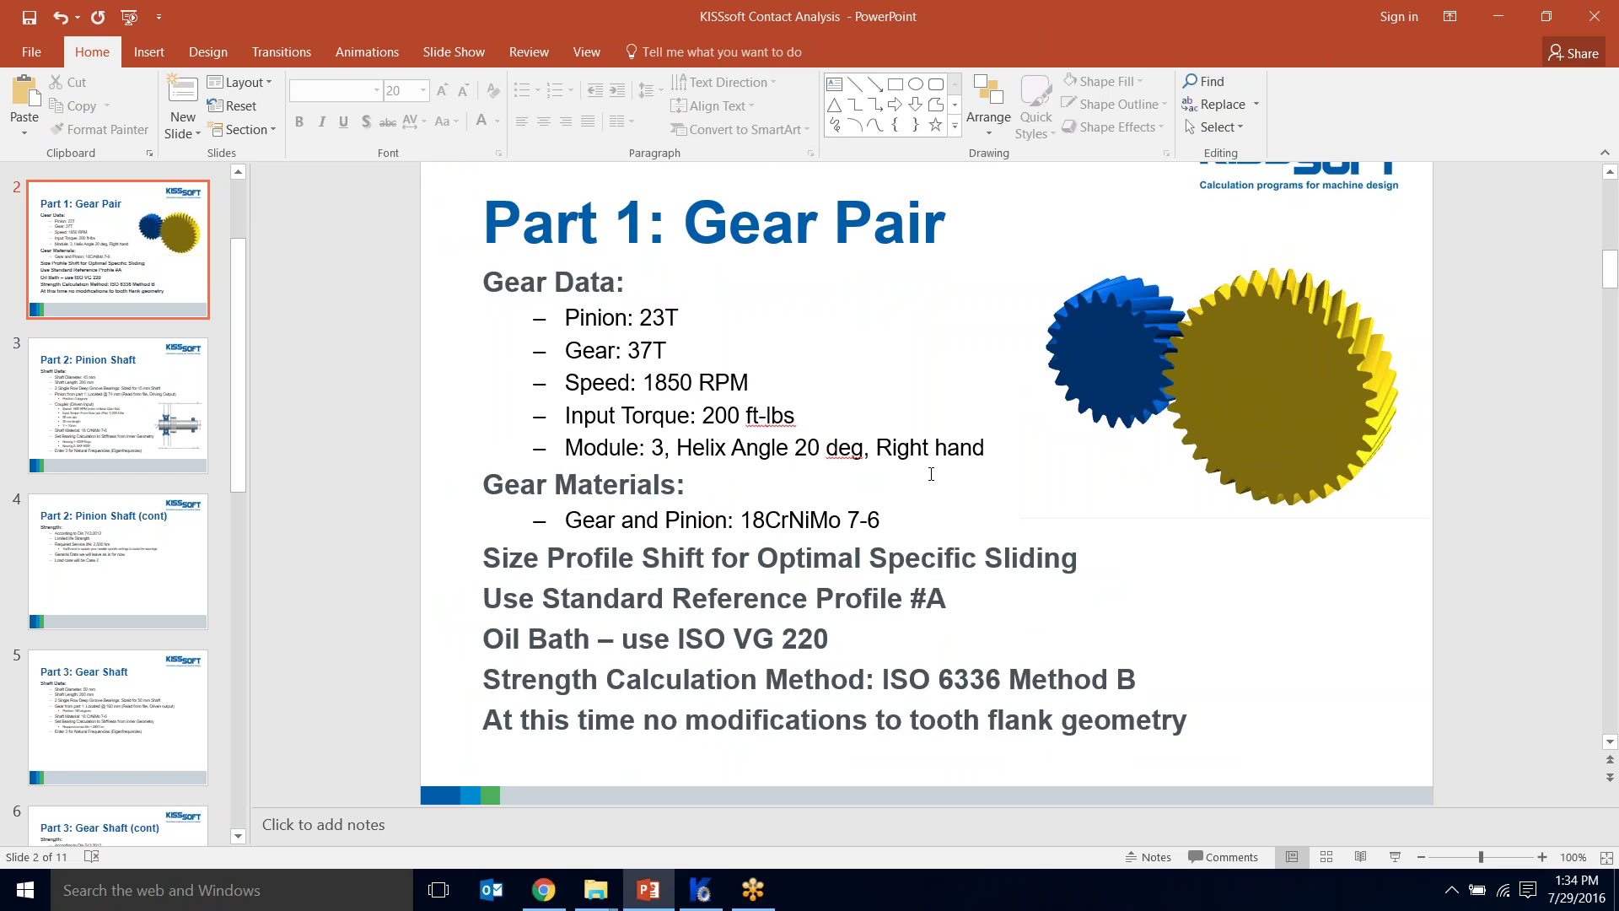
pyautogui.scroll(-1, 757, 517)
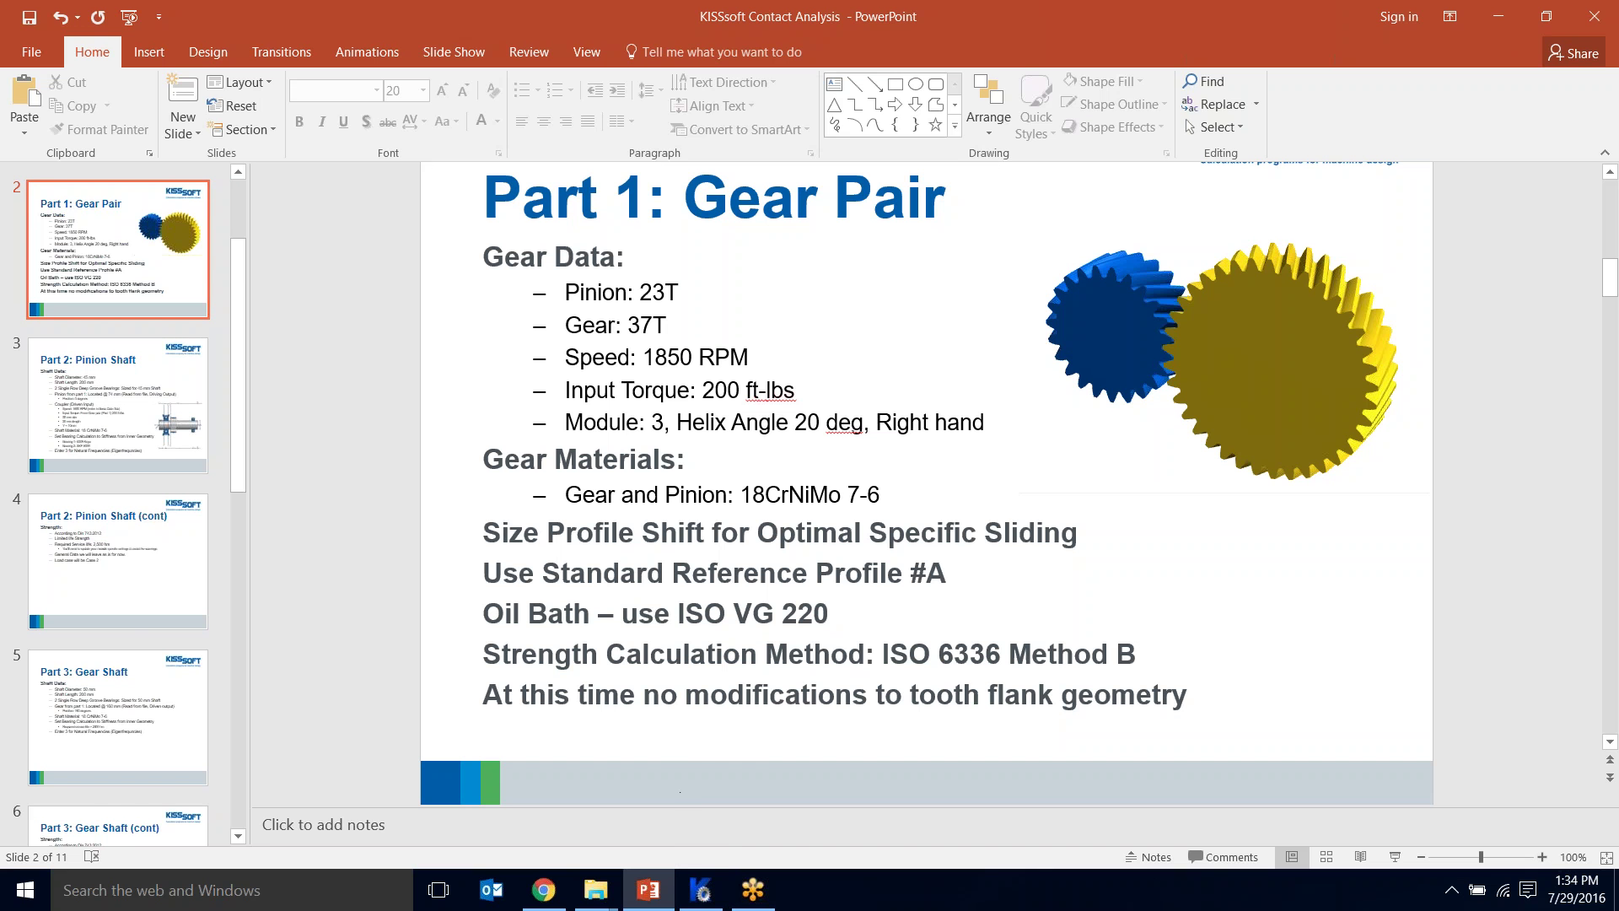
# - Switch to KISSsoft and size the profile shift coefficients for optimal specific sliding
pyautogui.click(703, 897)
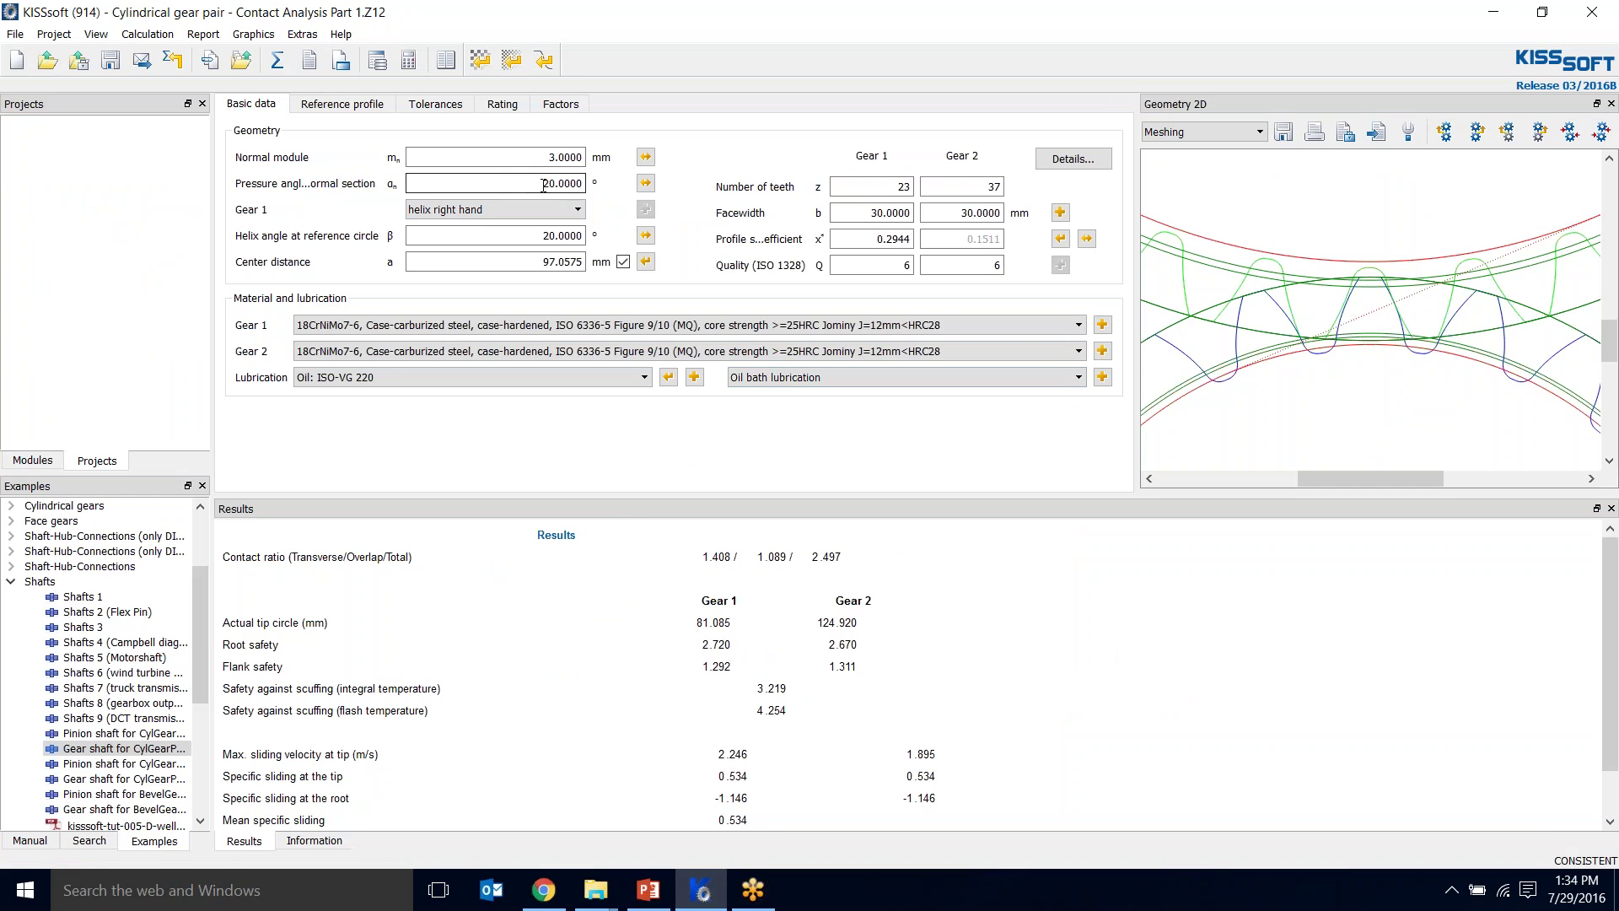
pyautogui.click(1061, 239)
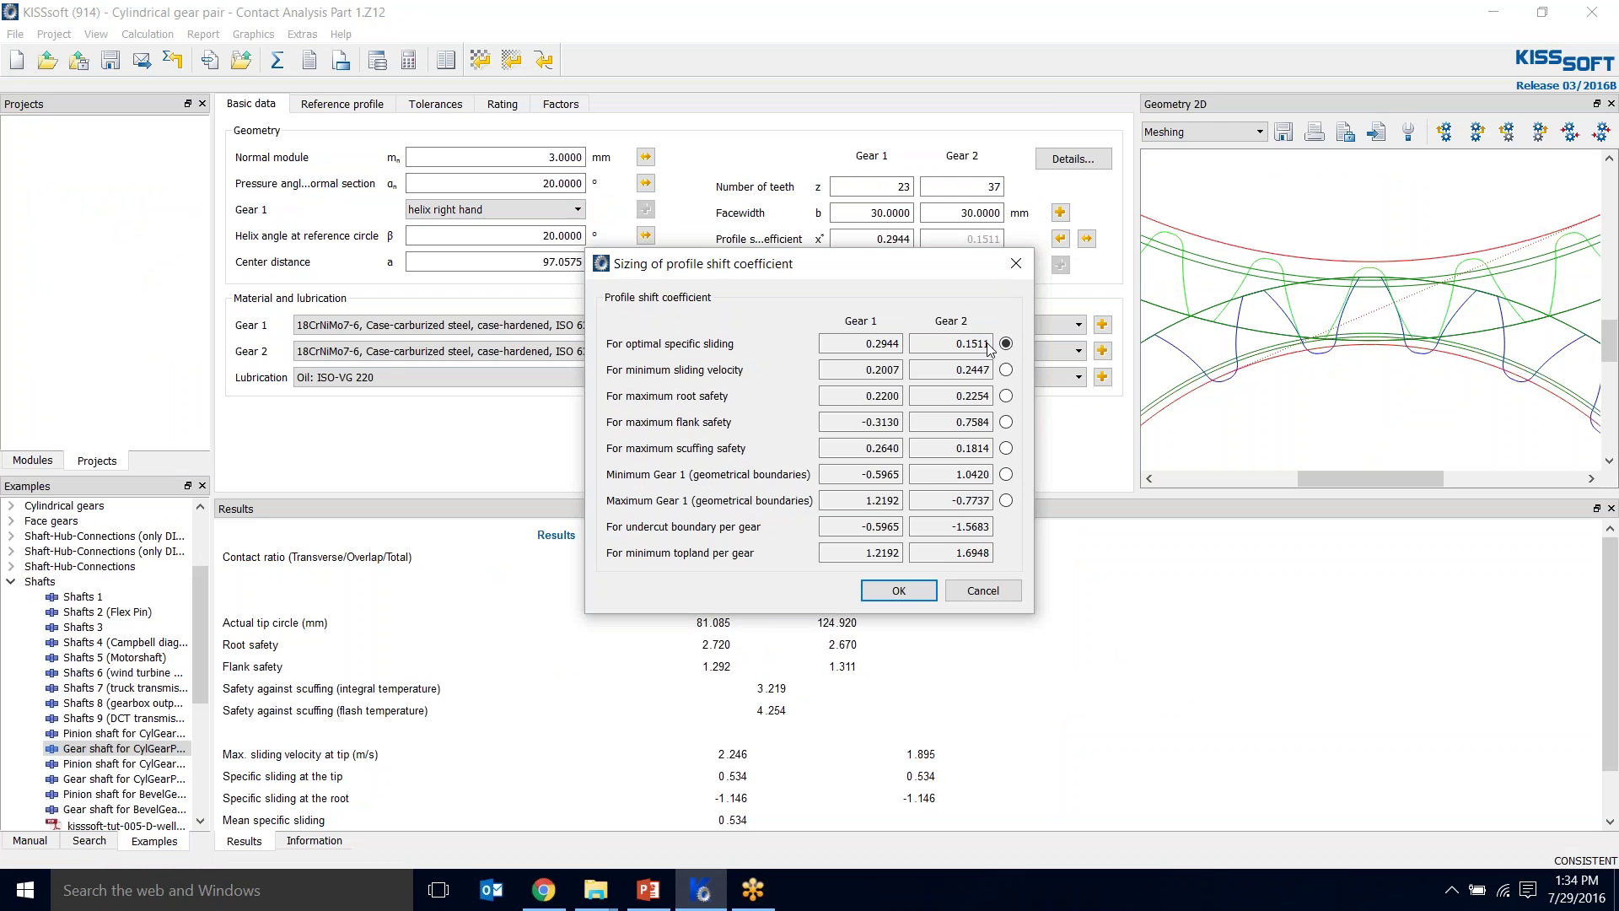
pyautogui.click(899, 590)
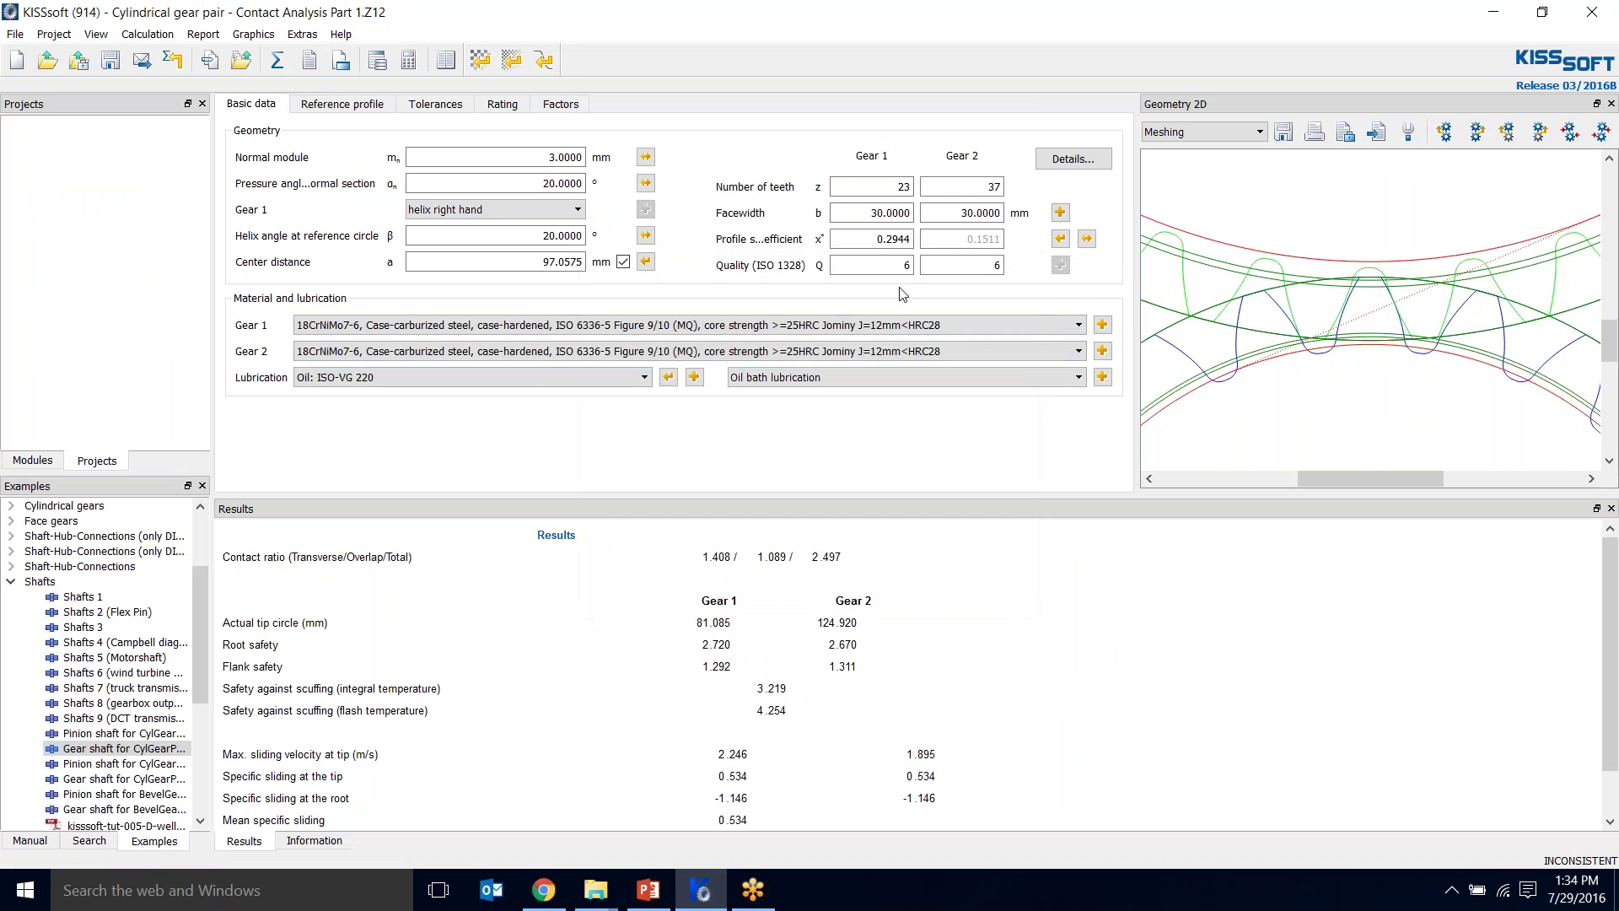
# - Size the center distance with a fixed sum of profile shift coefficients and accept the calculated value
pyautogui.click(647, 263)
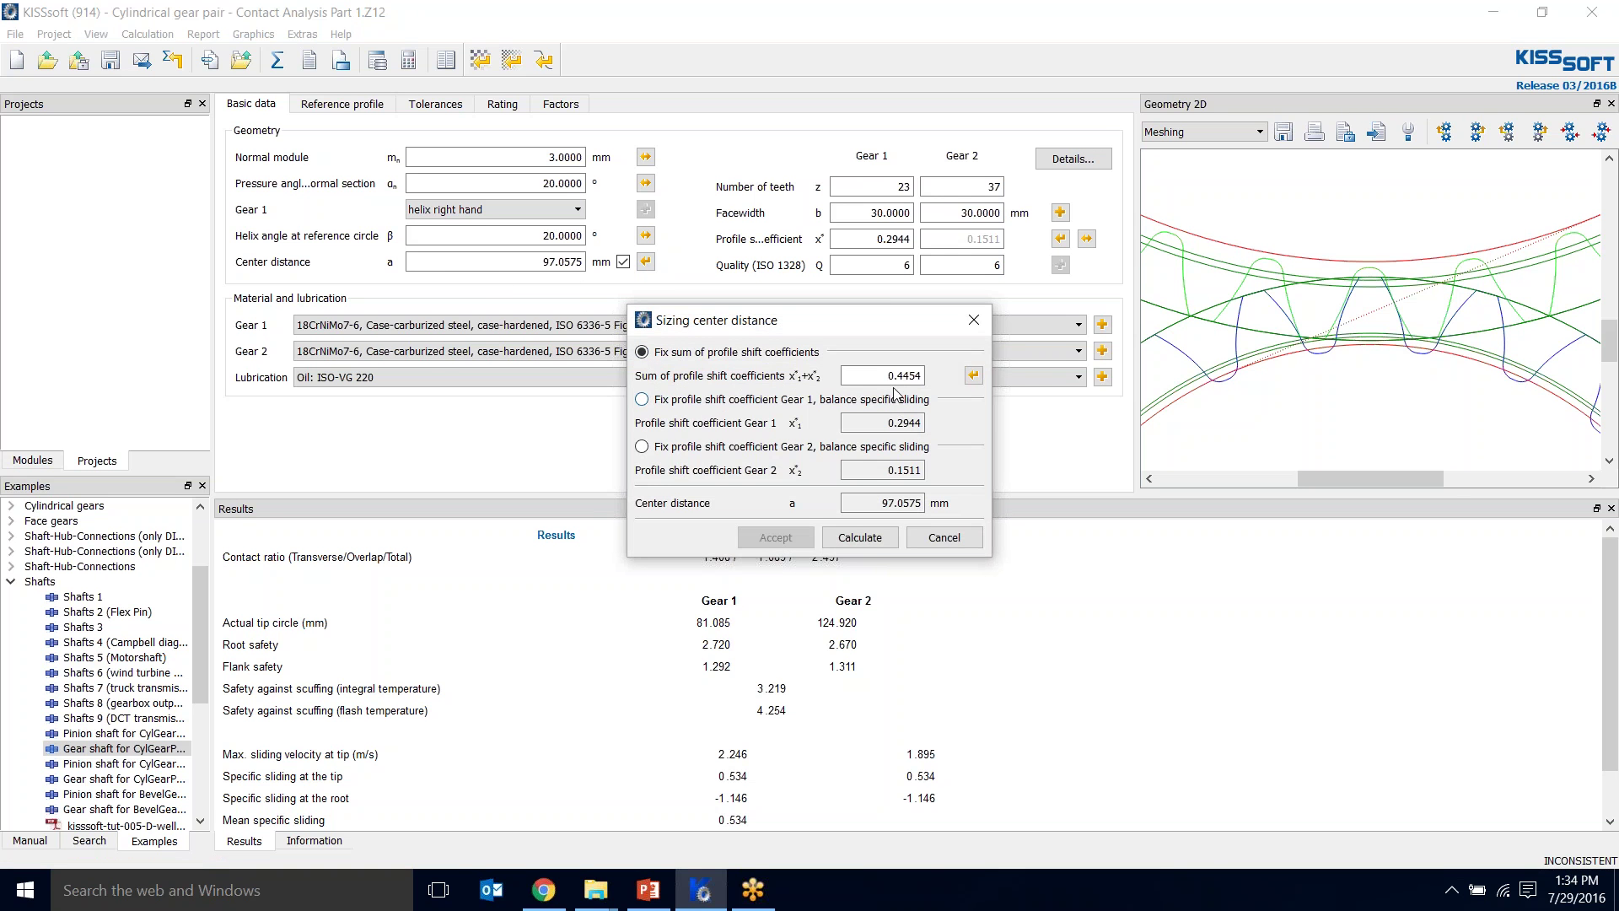
pyautogui.click(868, 542)
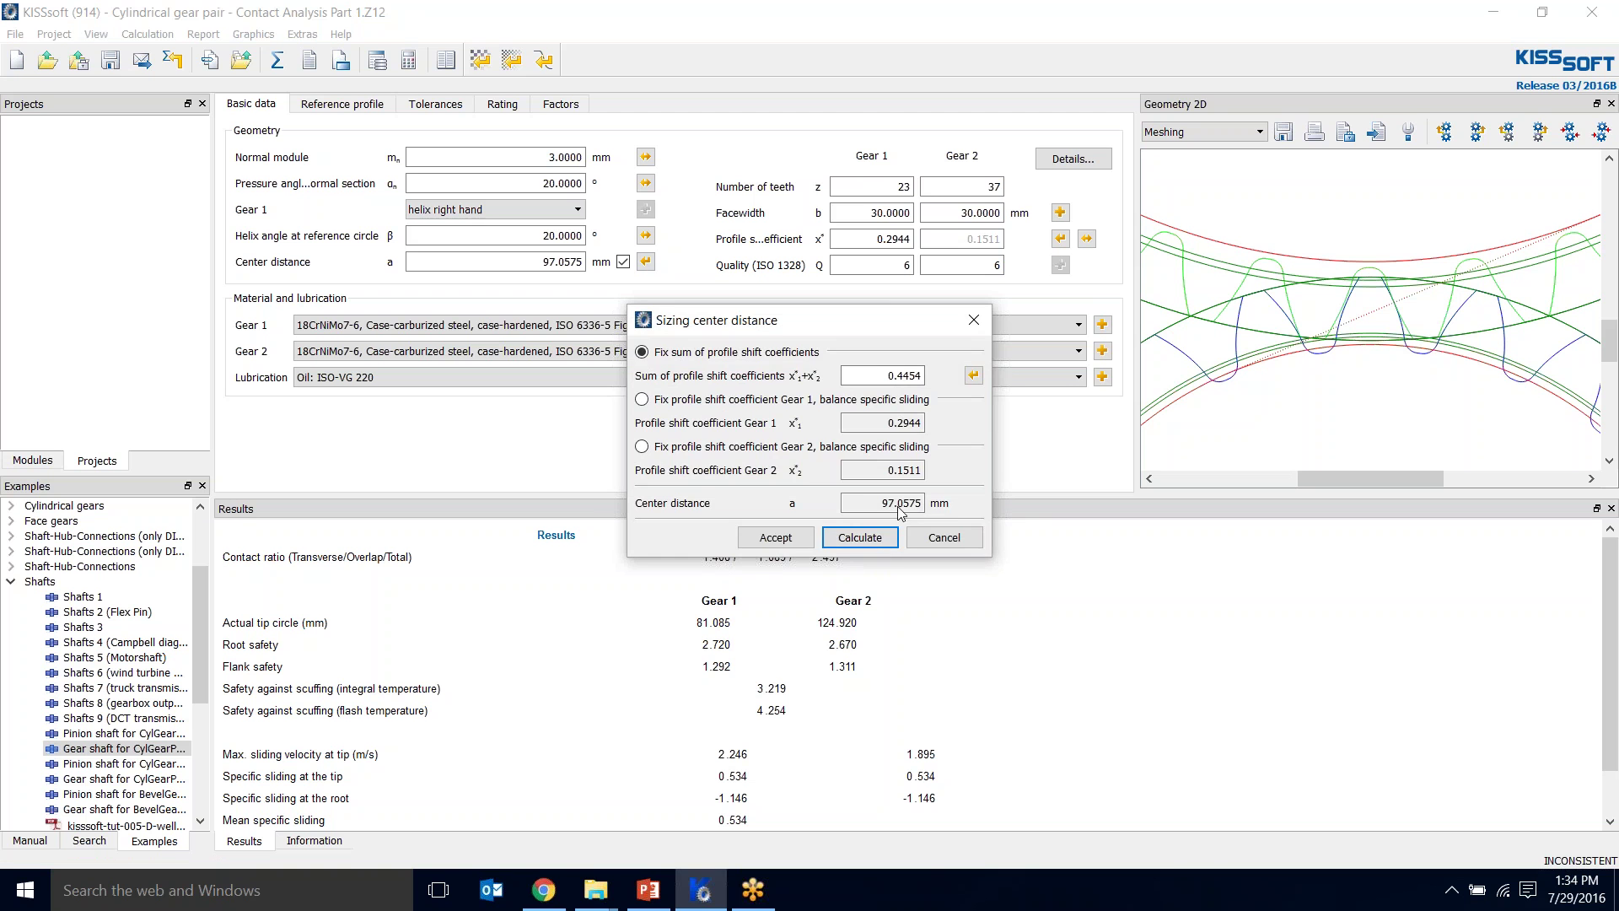
pyautogui.click(776, 538)
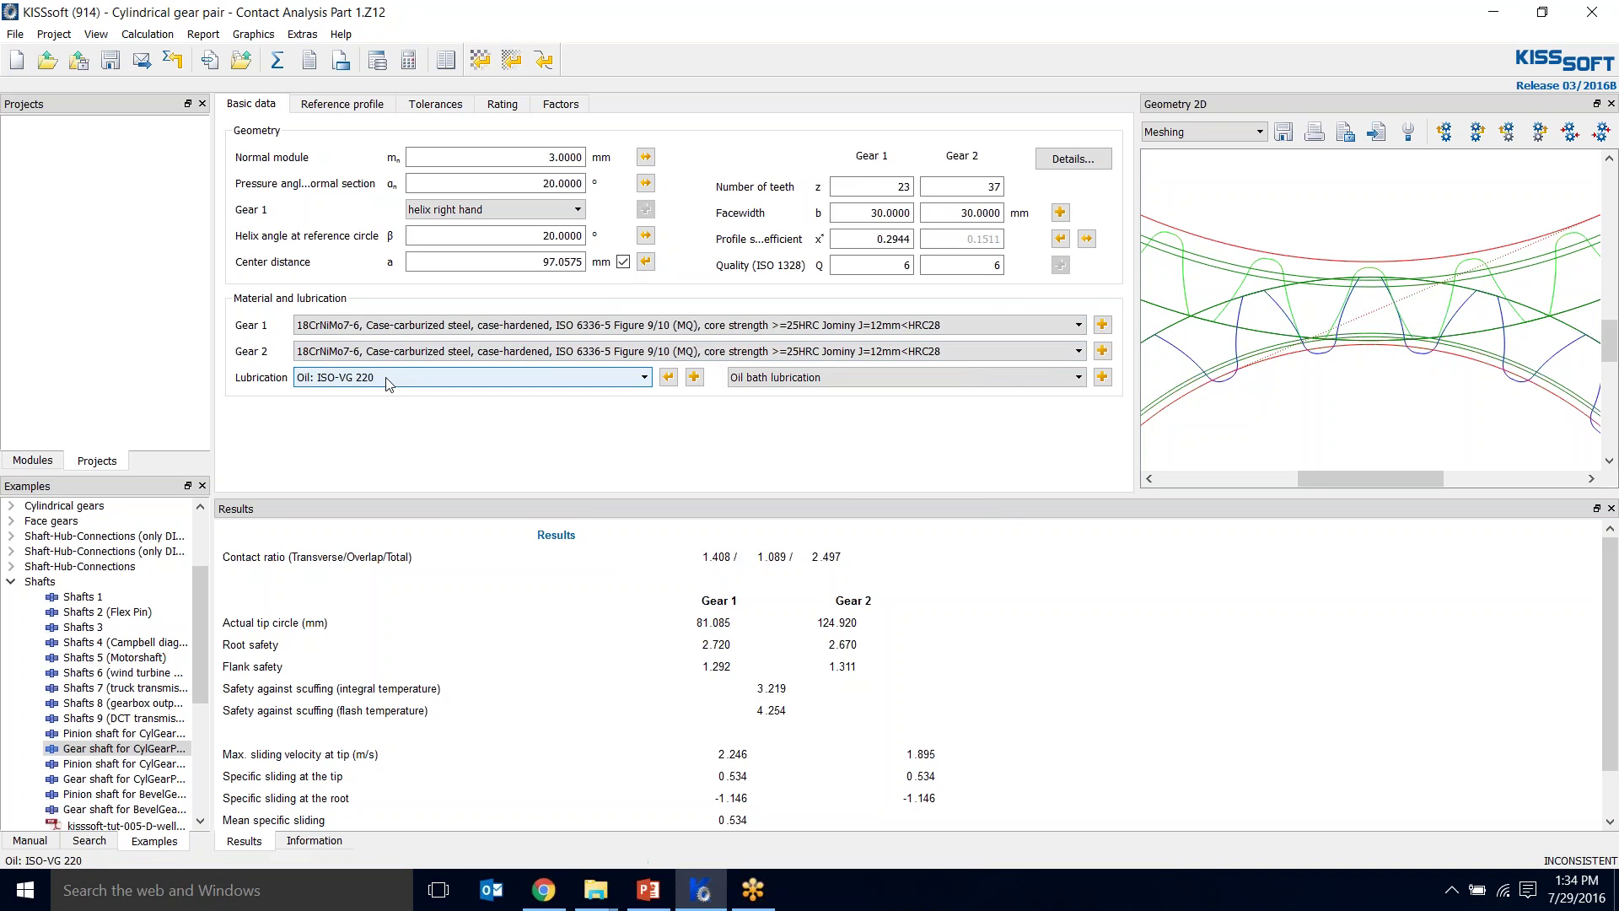
# - Check the reference profile settings of Gear 1 and Gear 2
pyautogui.click(329, 108)
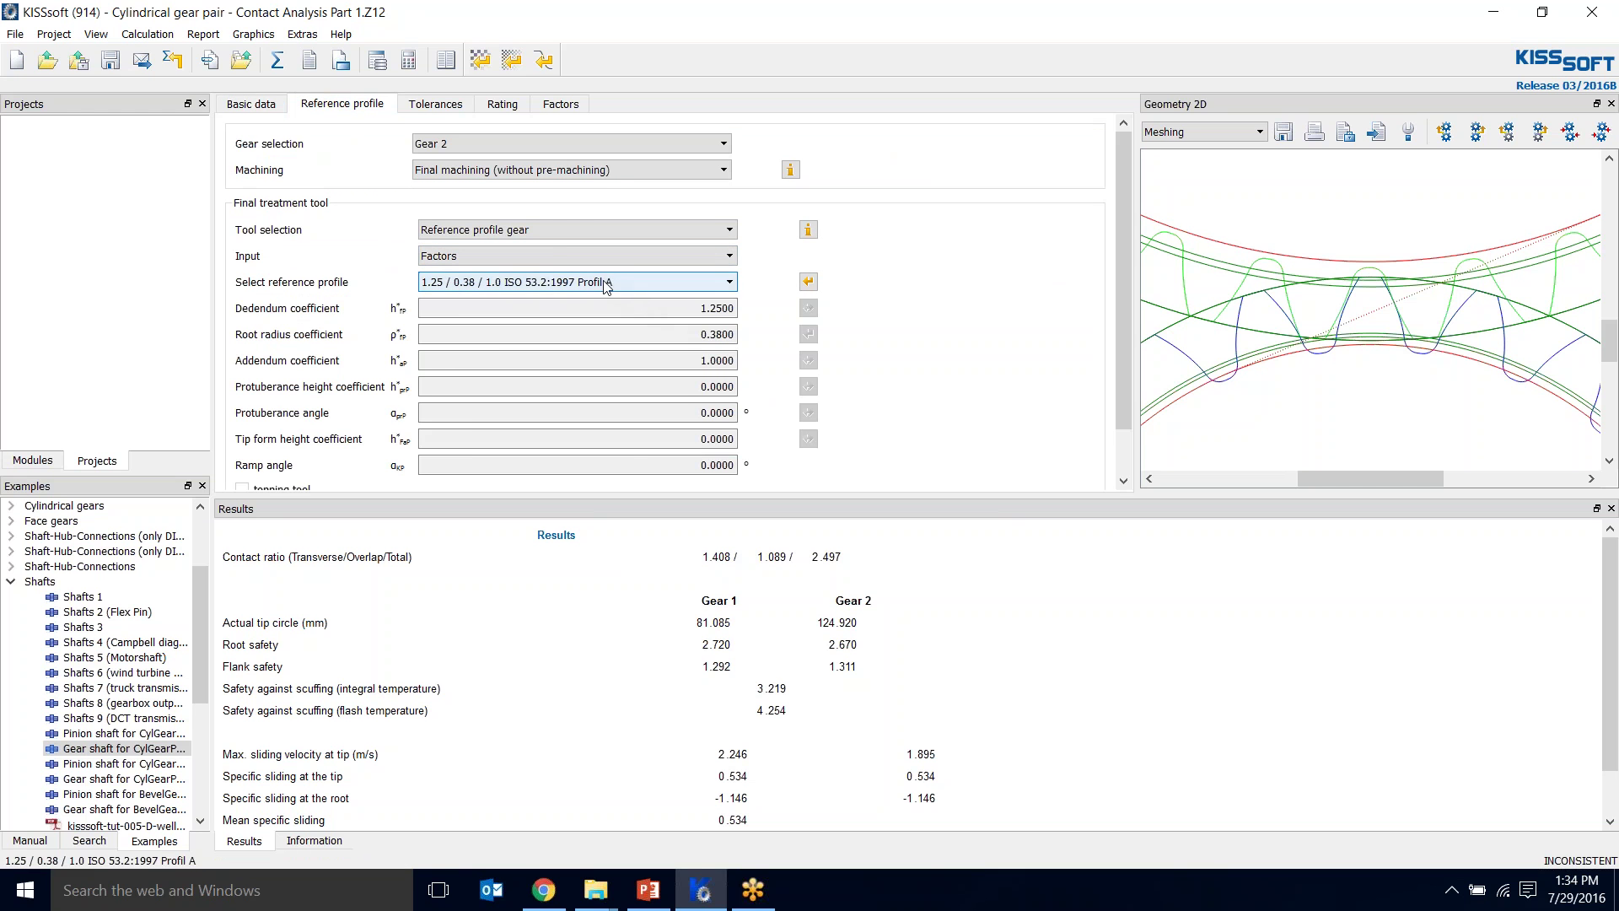
pyautogui.click(446, 142)
pyautogui.click(449, 163)
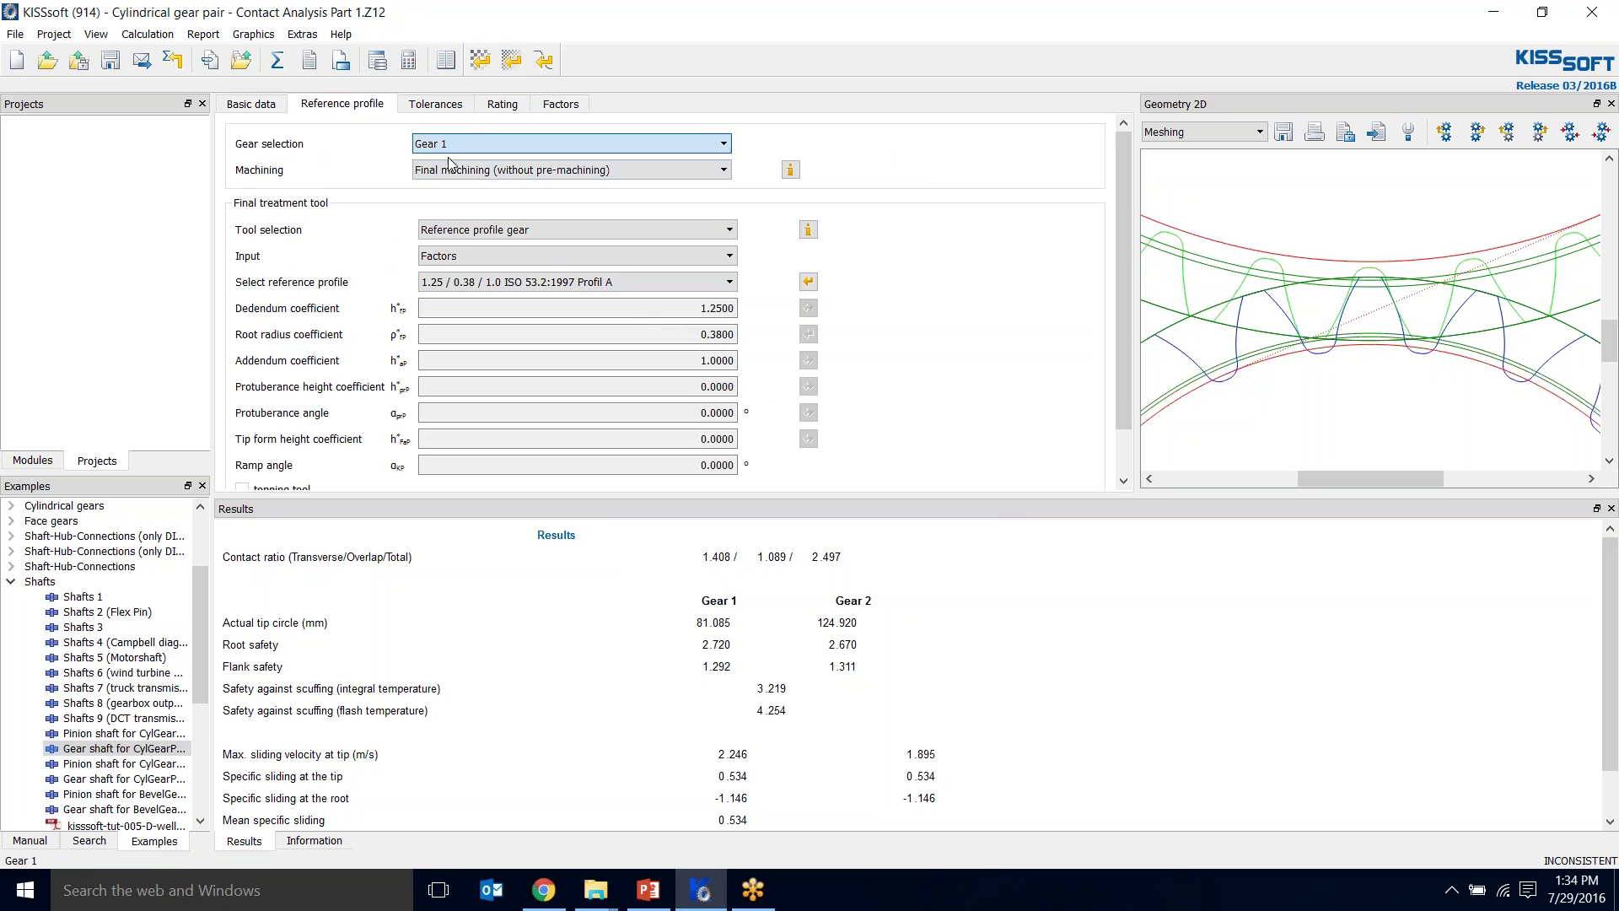
pyautogui.click(484, 149)
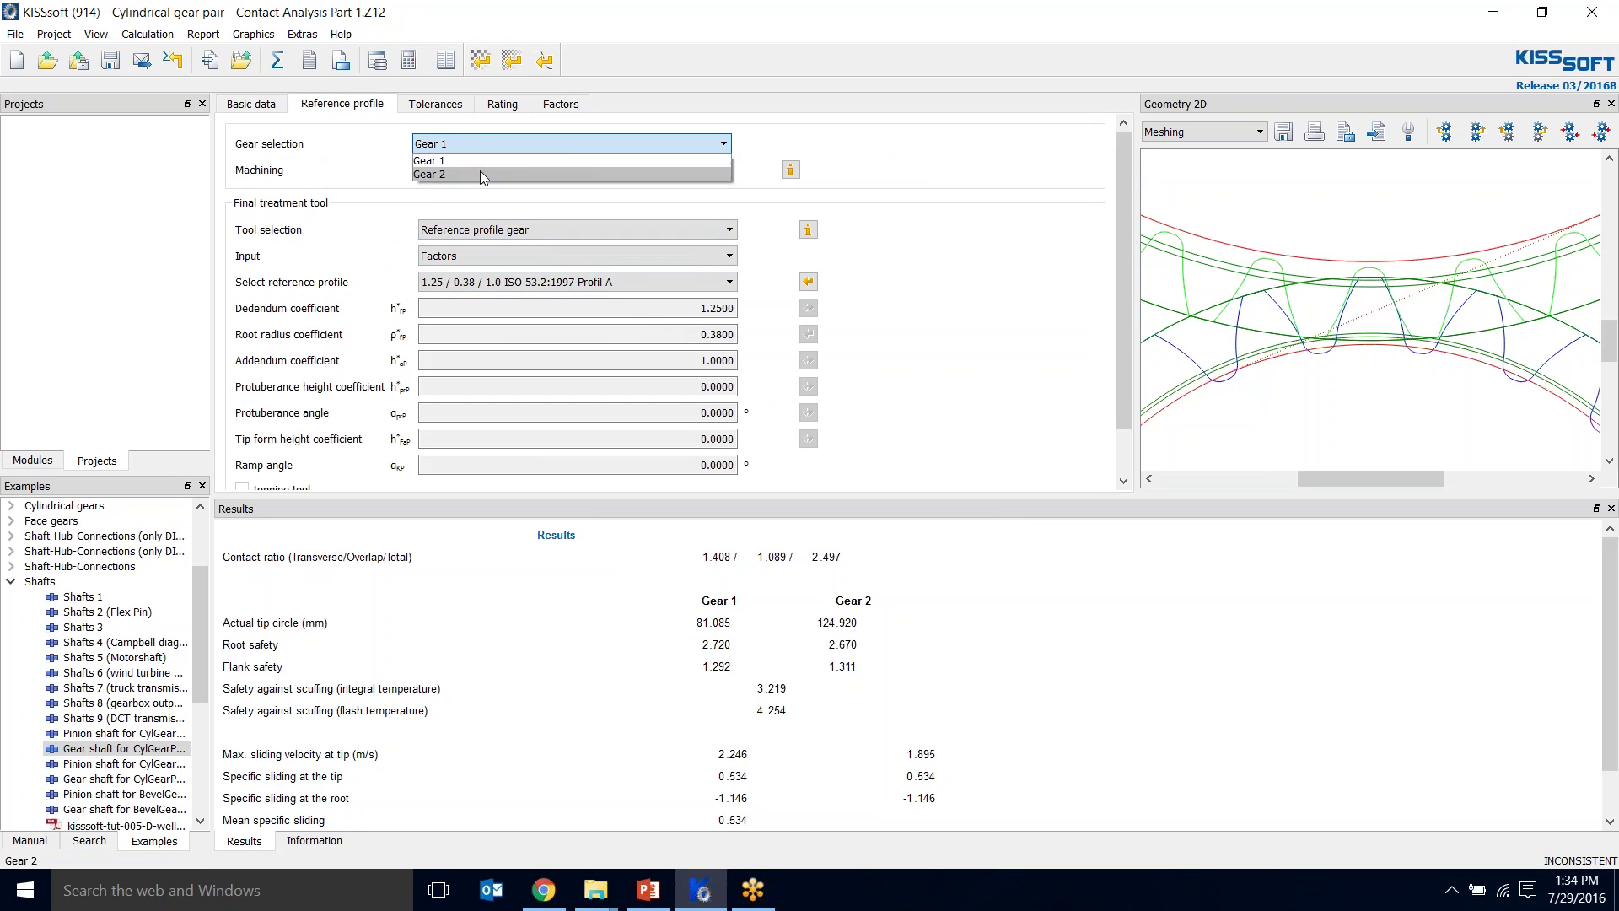
pyautogui.click(481, 173)
# - Review the tooth thickness allowances of both gears and the available centre distance tolerances
pyautogui.click(438, 116)
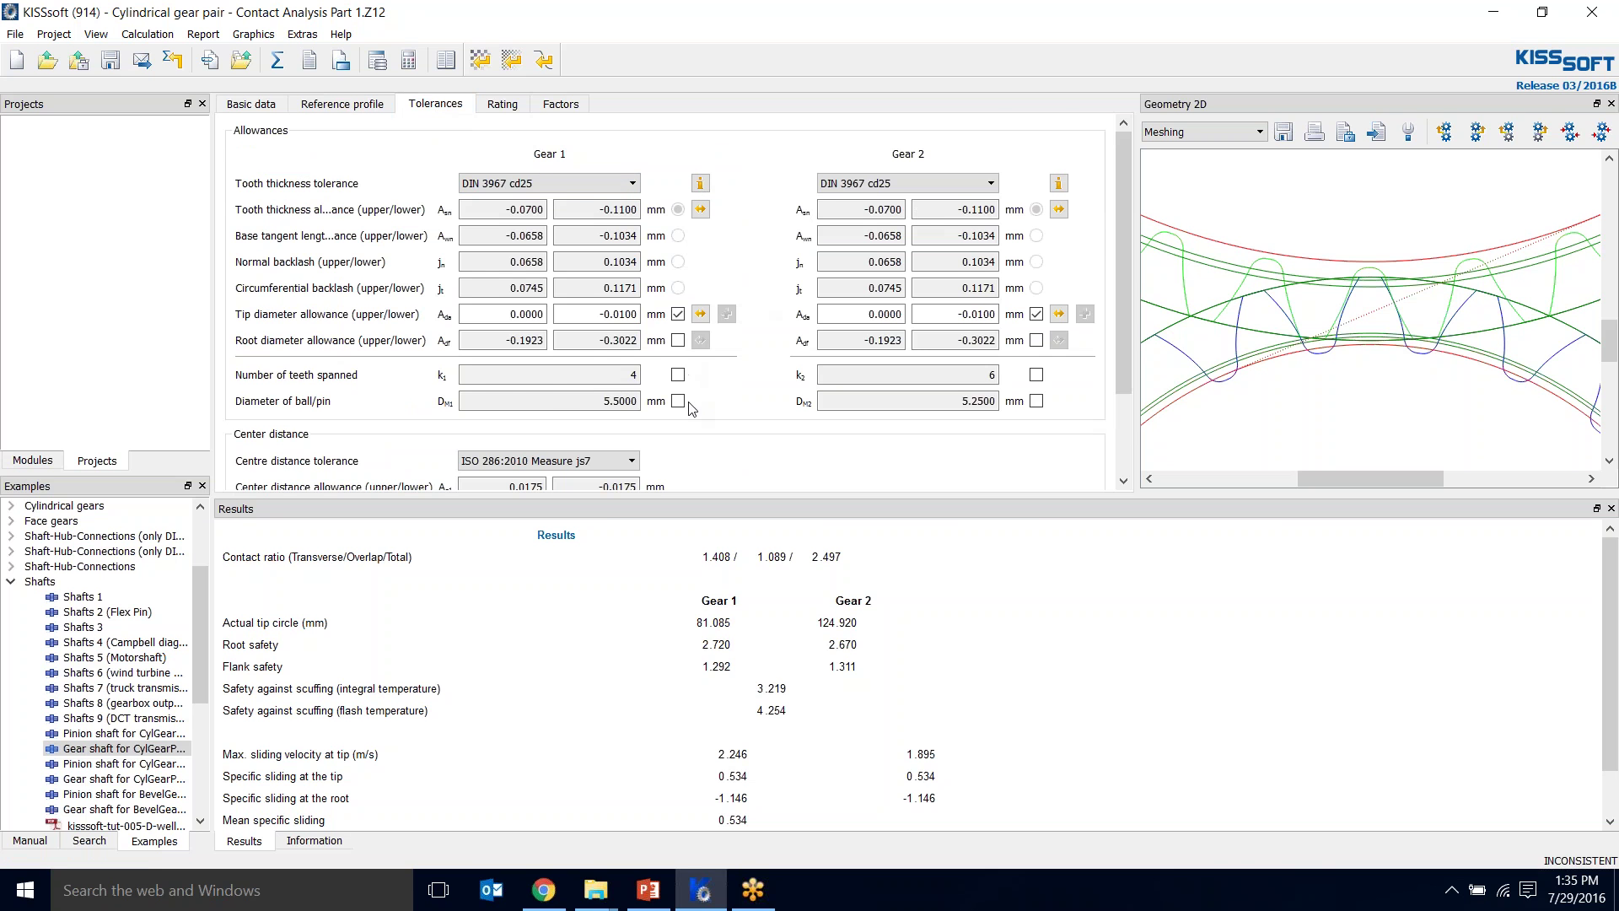
pyautogui.scroll(-2, 705, 427)
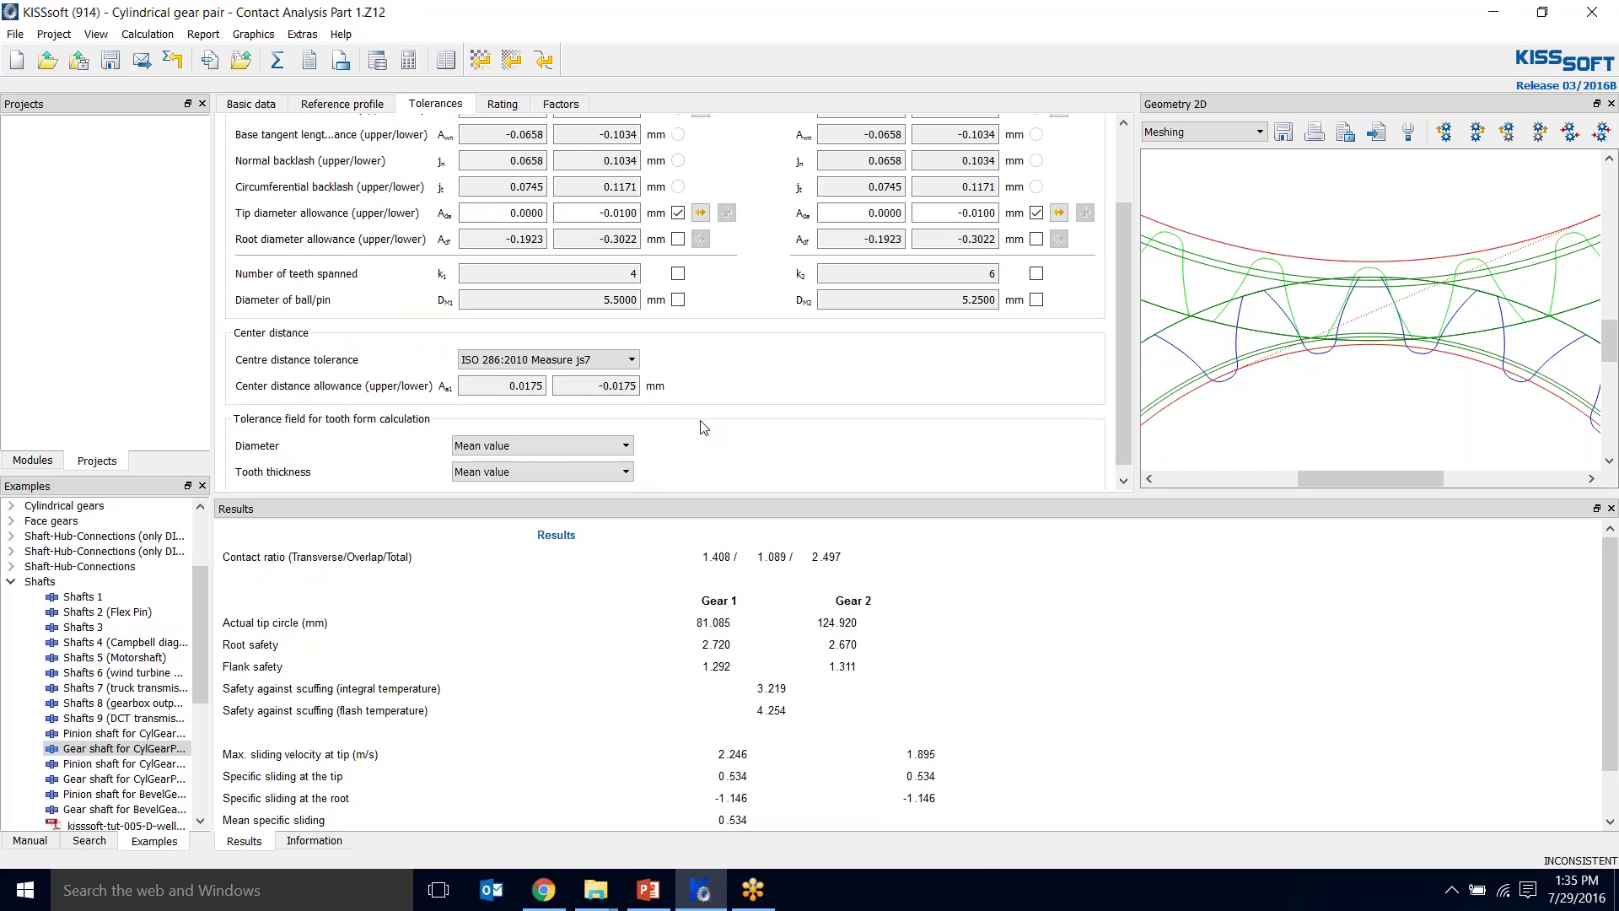
pyautogui.click(615, 364)
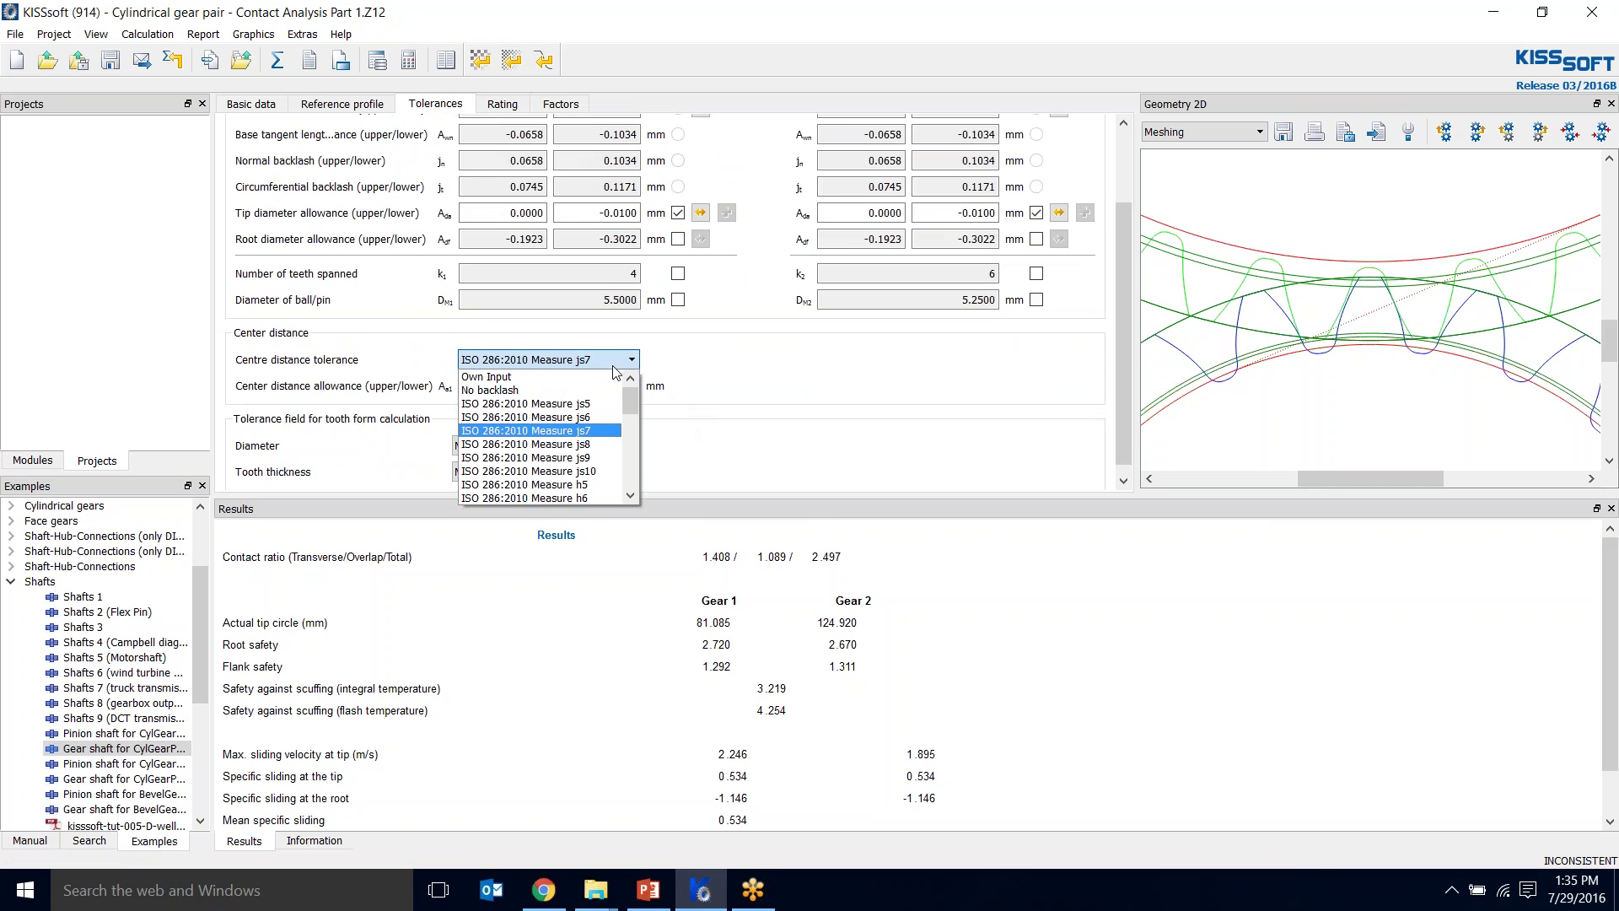
pyautogui.click(721, 372)
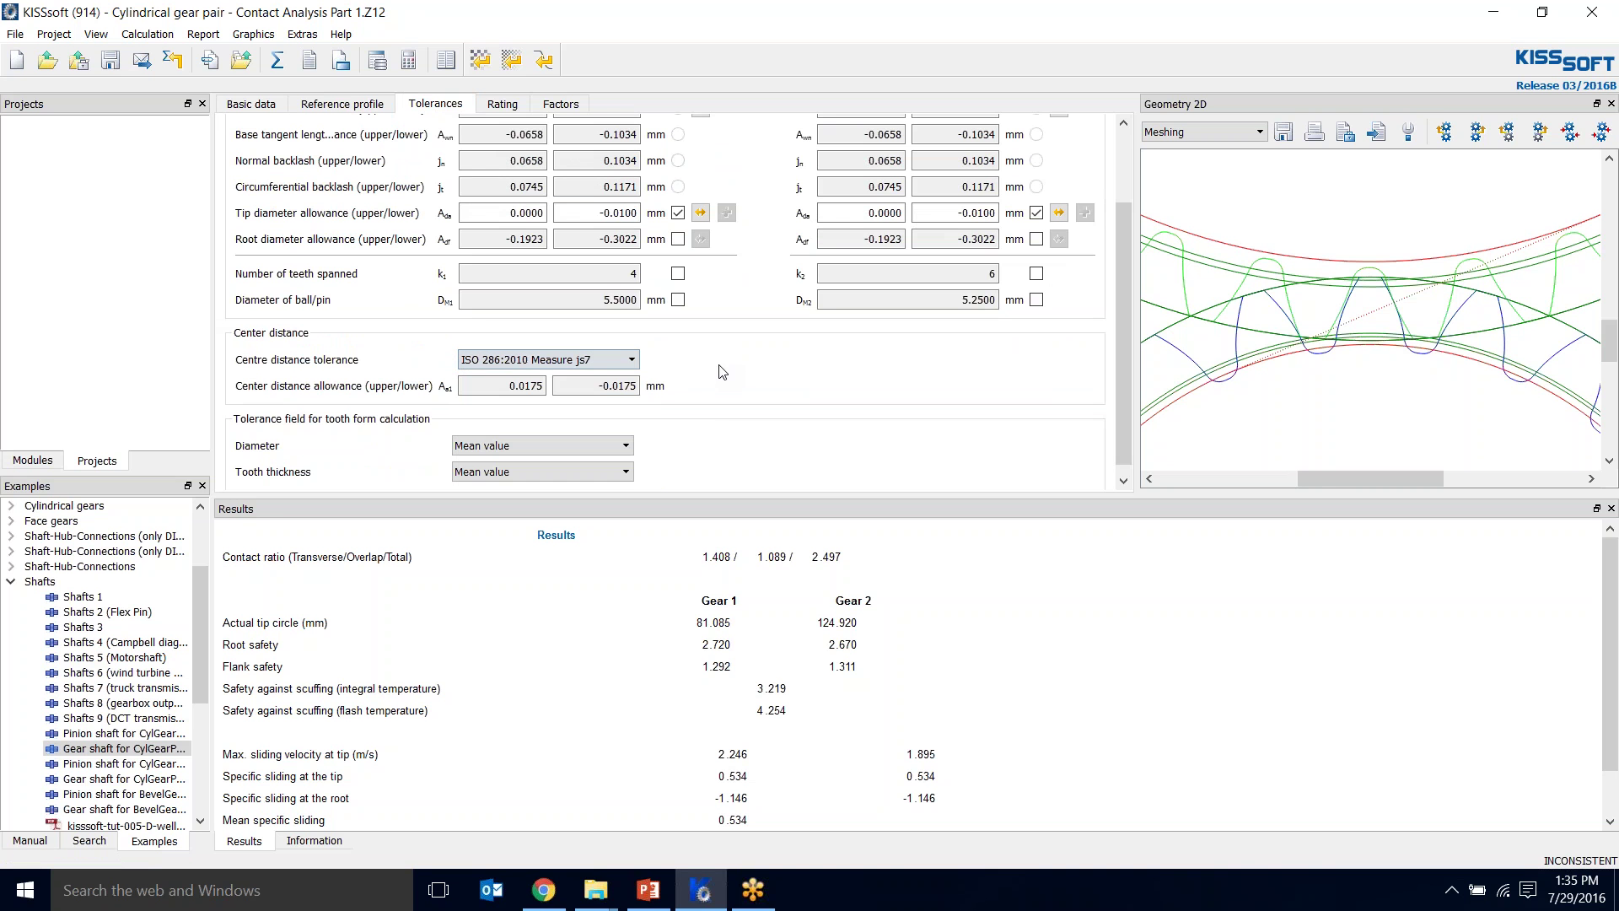
pyautogui.scroll(-1, 714, 381)
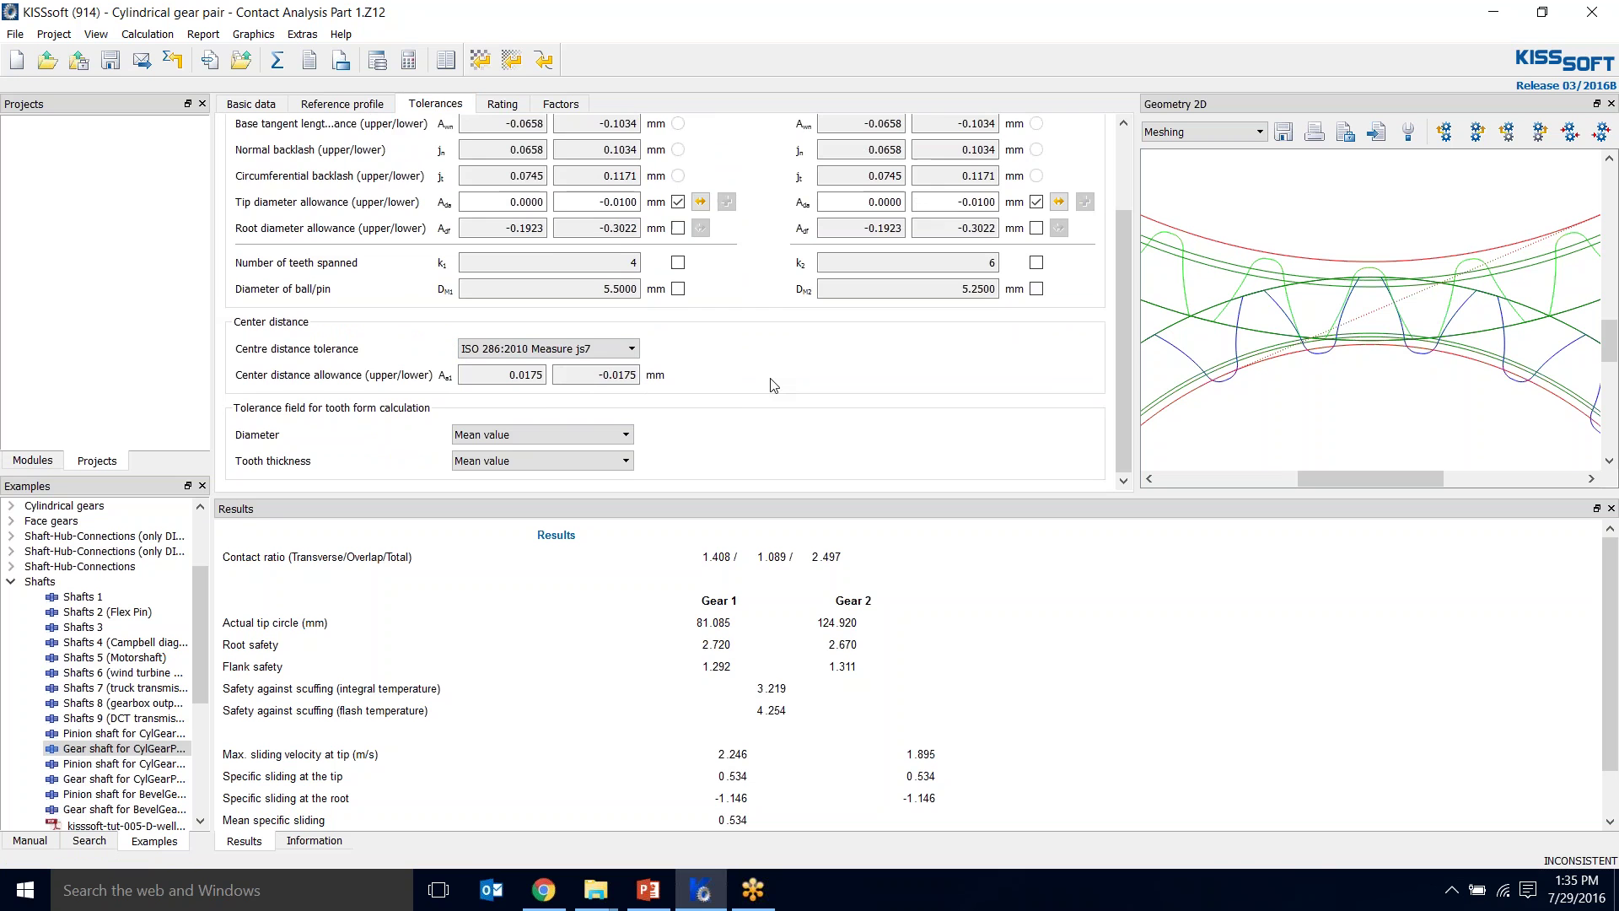
pyautogui.scroll(3, 774, 386)
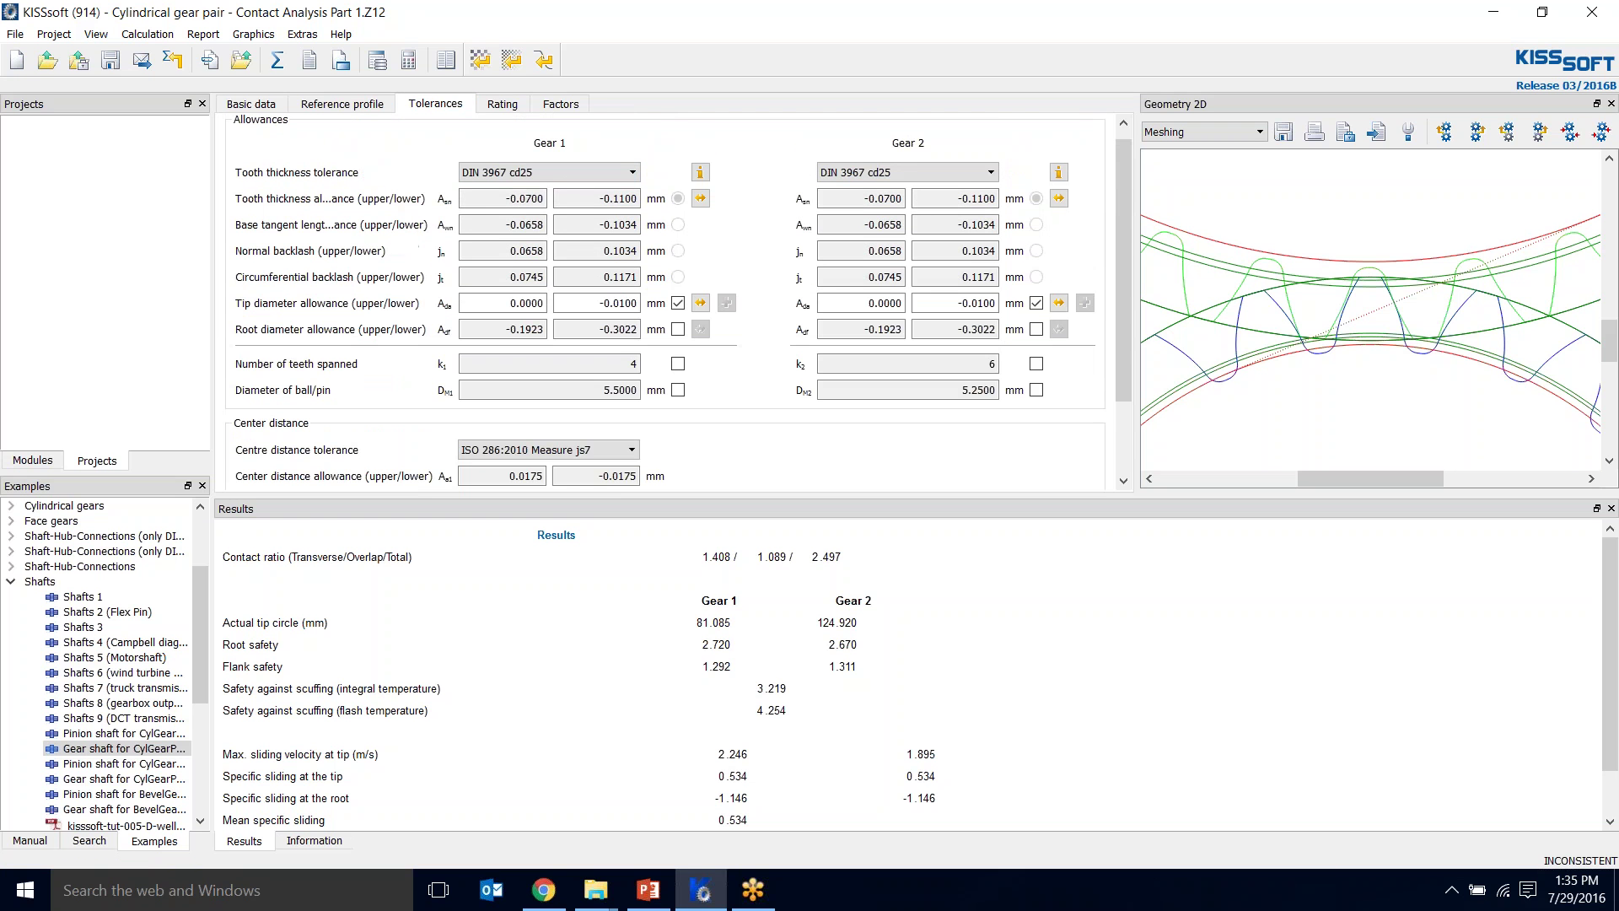
# - Set the reference gear of the strength rating to Gear 1
pyautogui.click(505, 107)
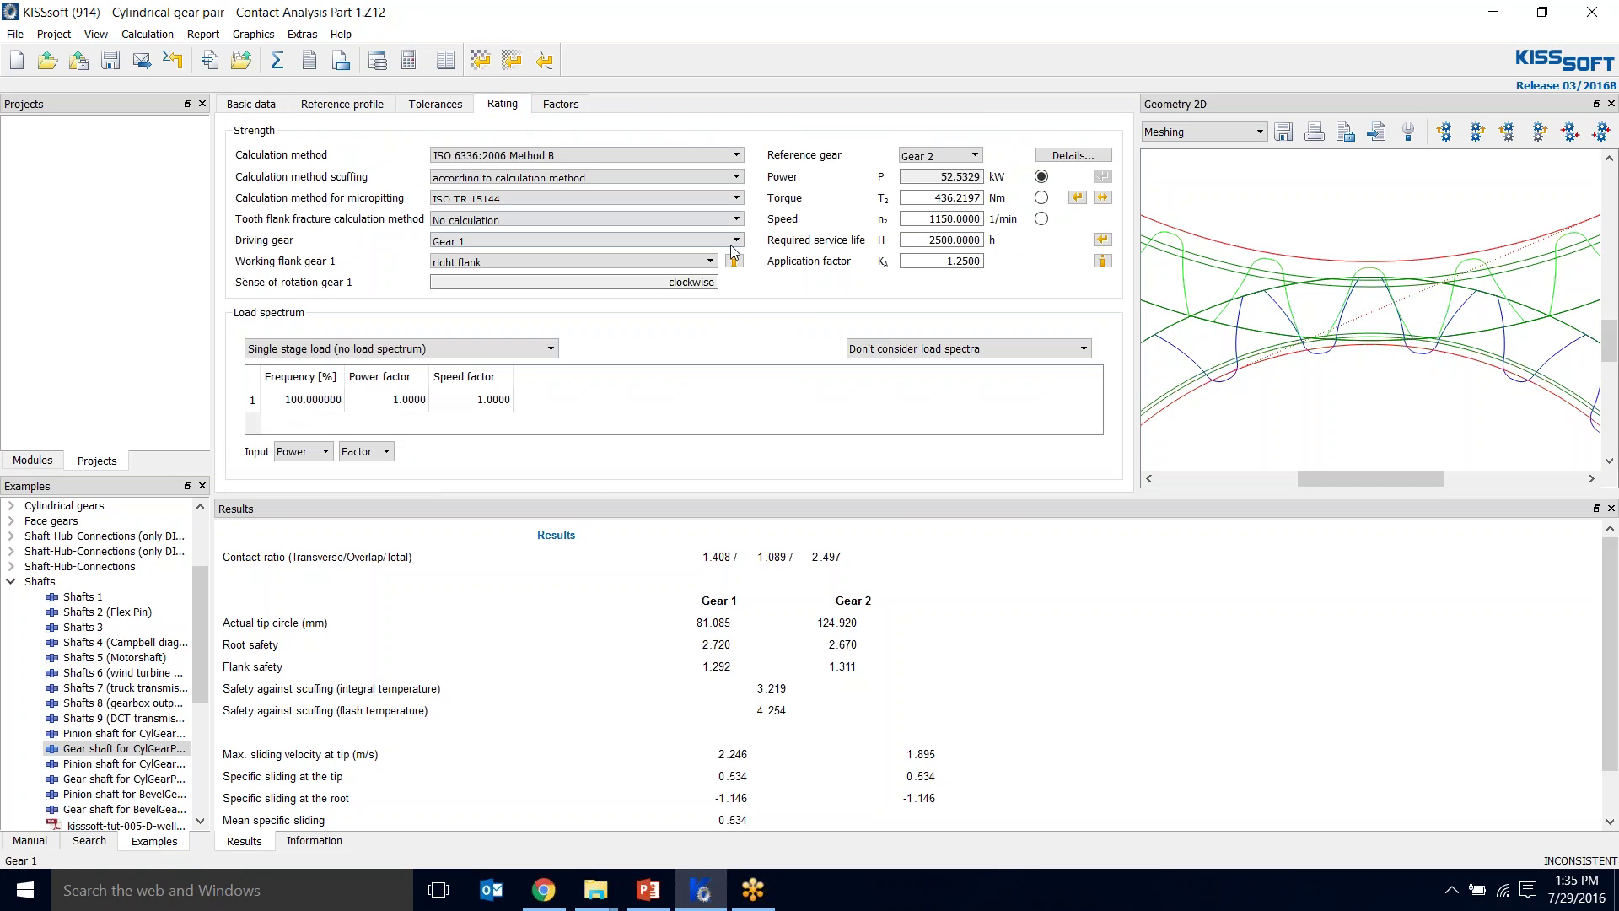
pyautogui.click(934, 156)
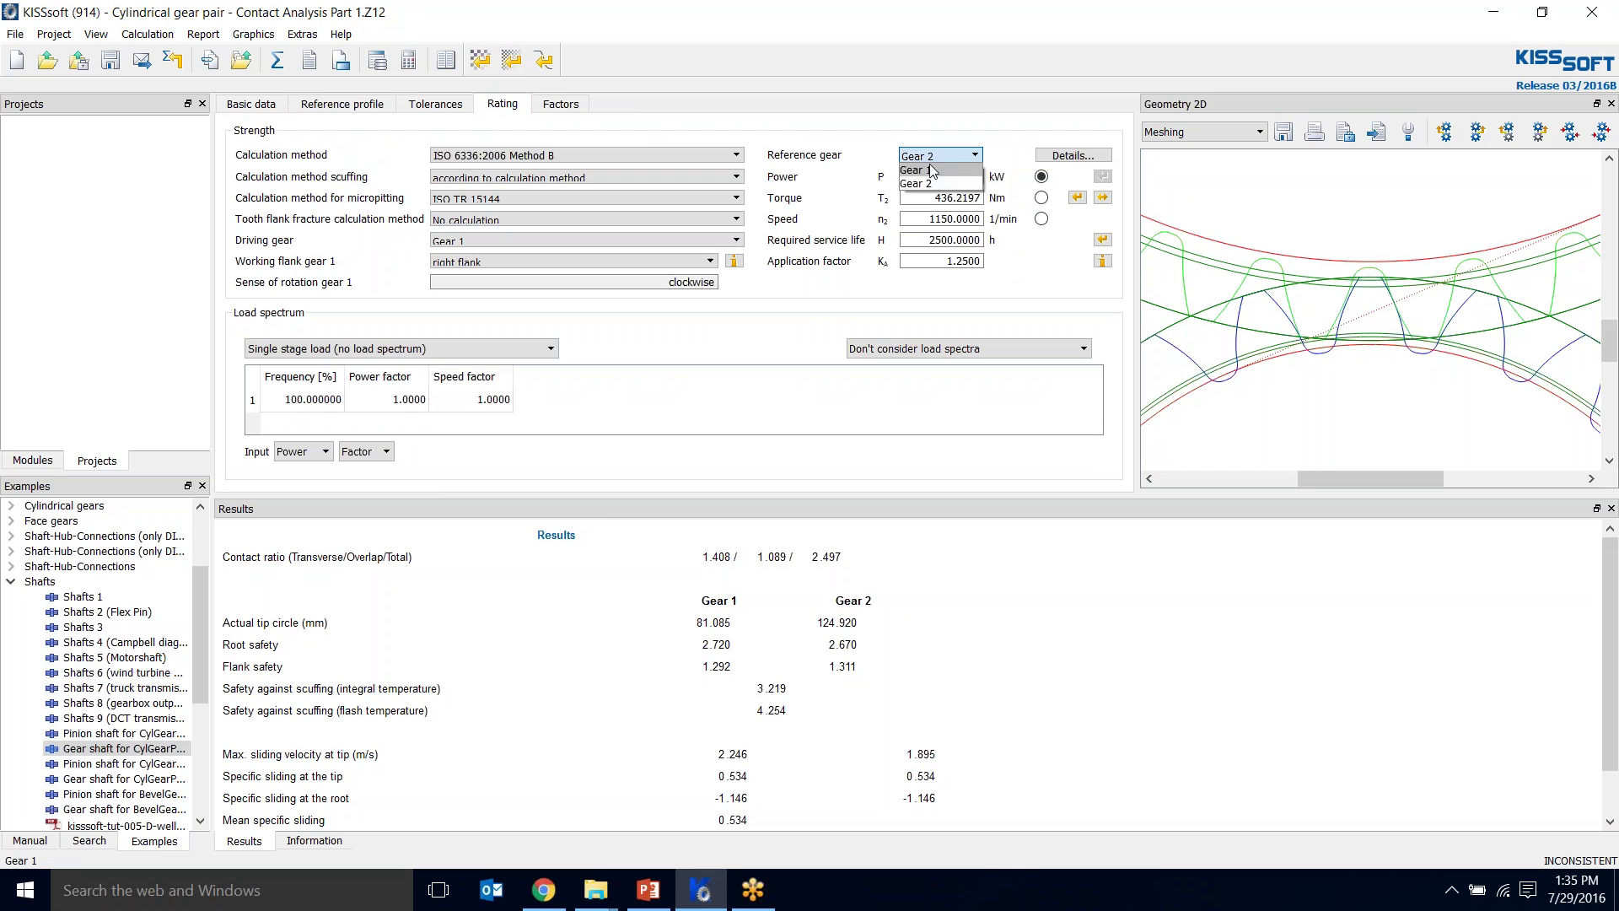
pyautogui.click(933, 169)
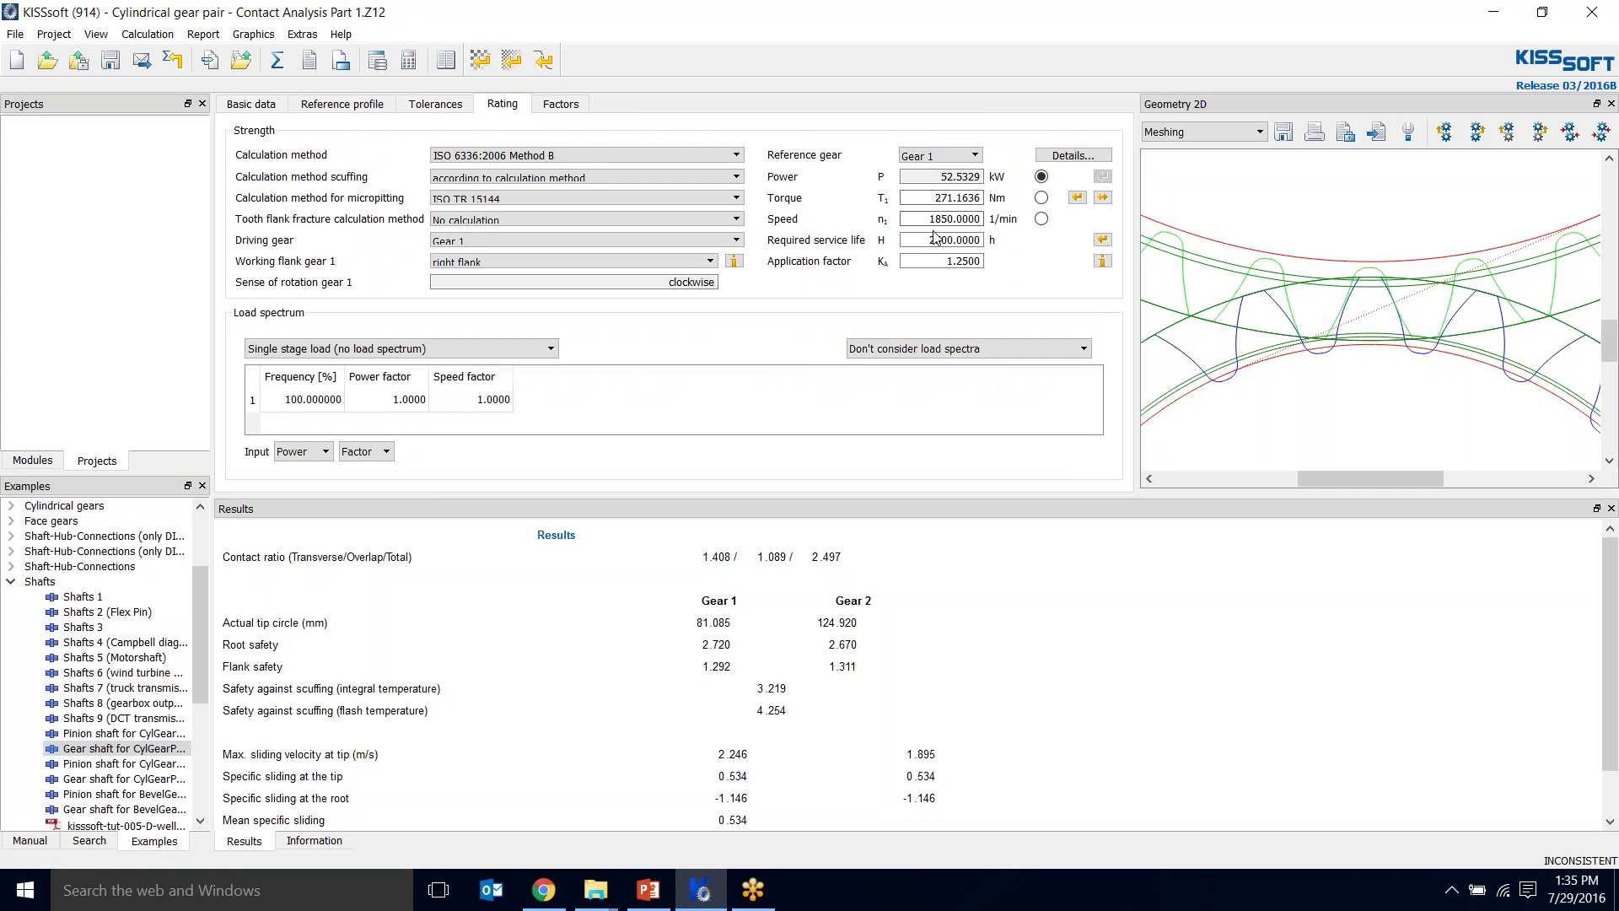
# - Change the rating's torque unit to ft*lbf and its power unit to hp
pyautogui.rightClick(998, 201)
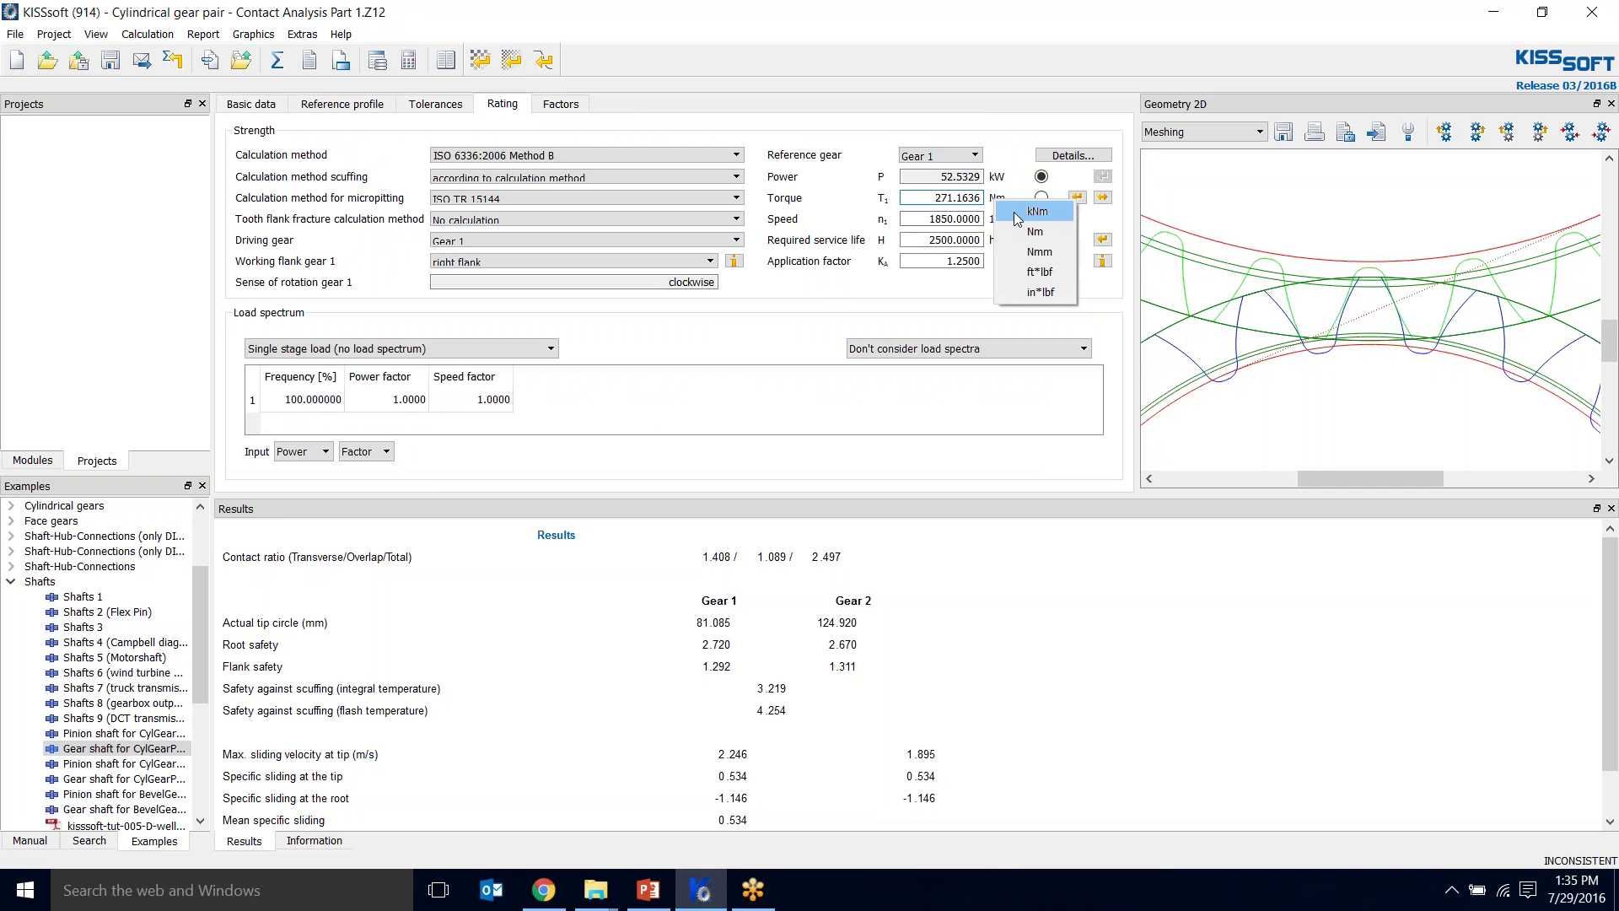
pyautogui.click(1039, 272)
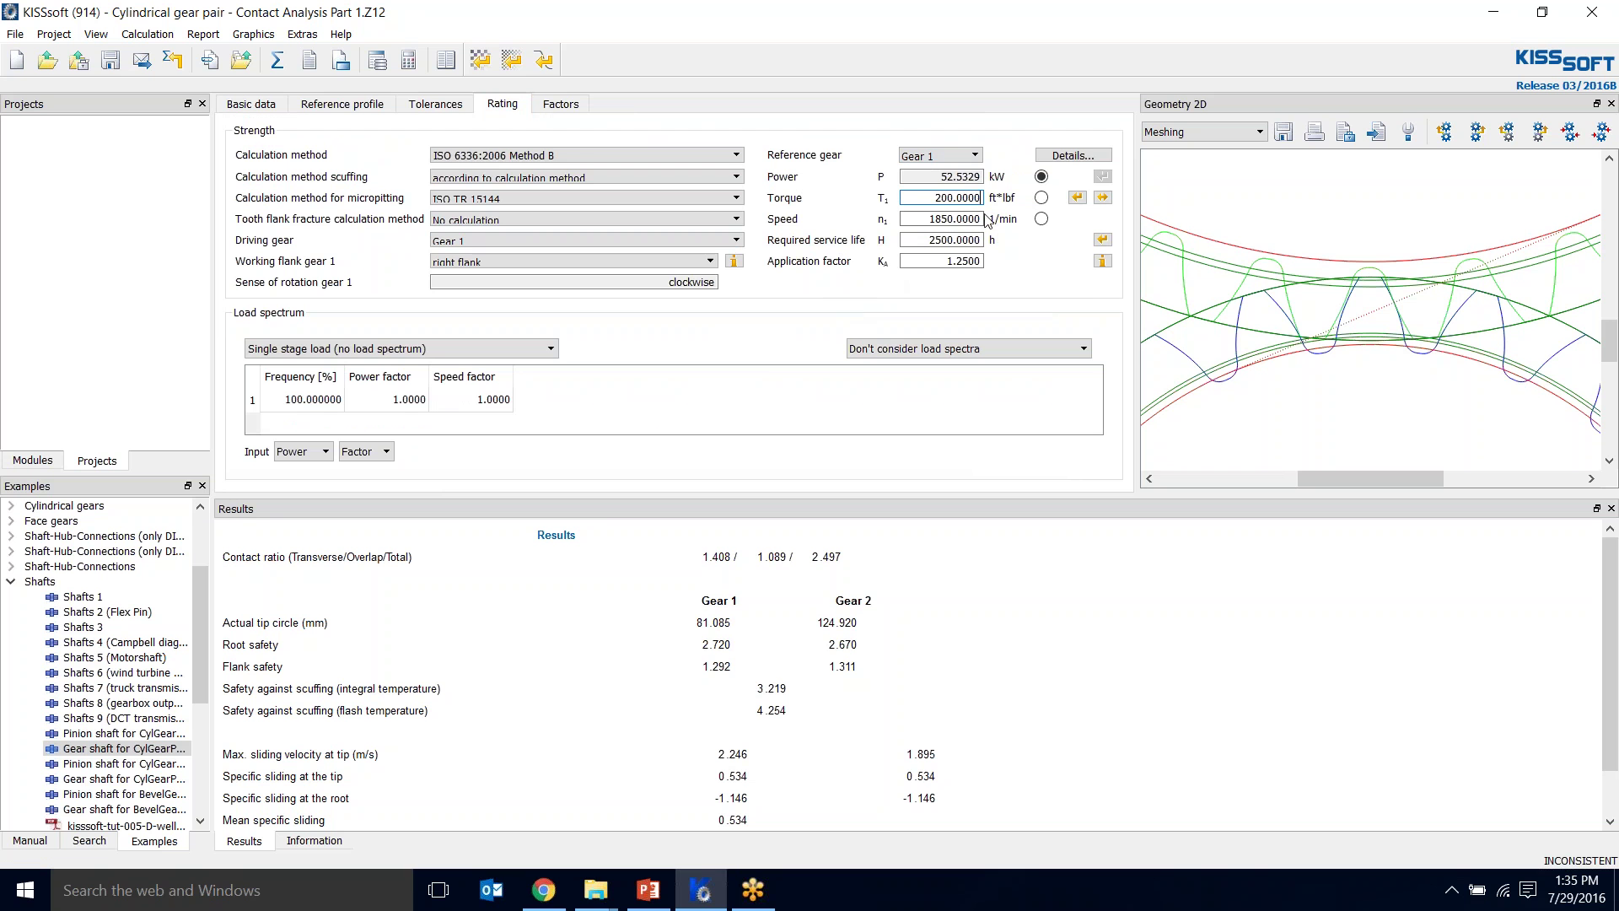
pyautogui.click(996, 185)
pyautogui.click(998, 179)
pyautogui.click(1041, 269)
pyautogui.moveTo(528, 489); pyautogui.dragTo(528, 591)
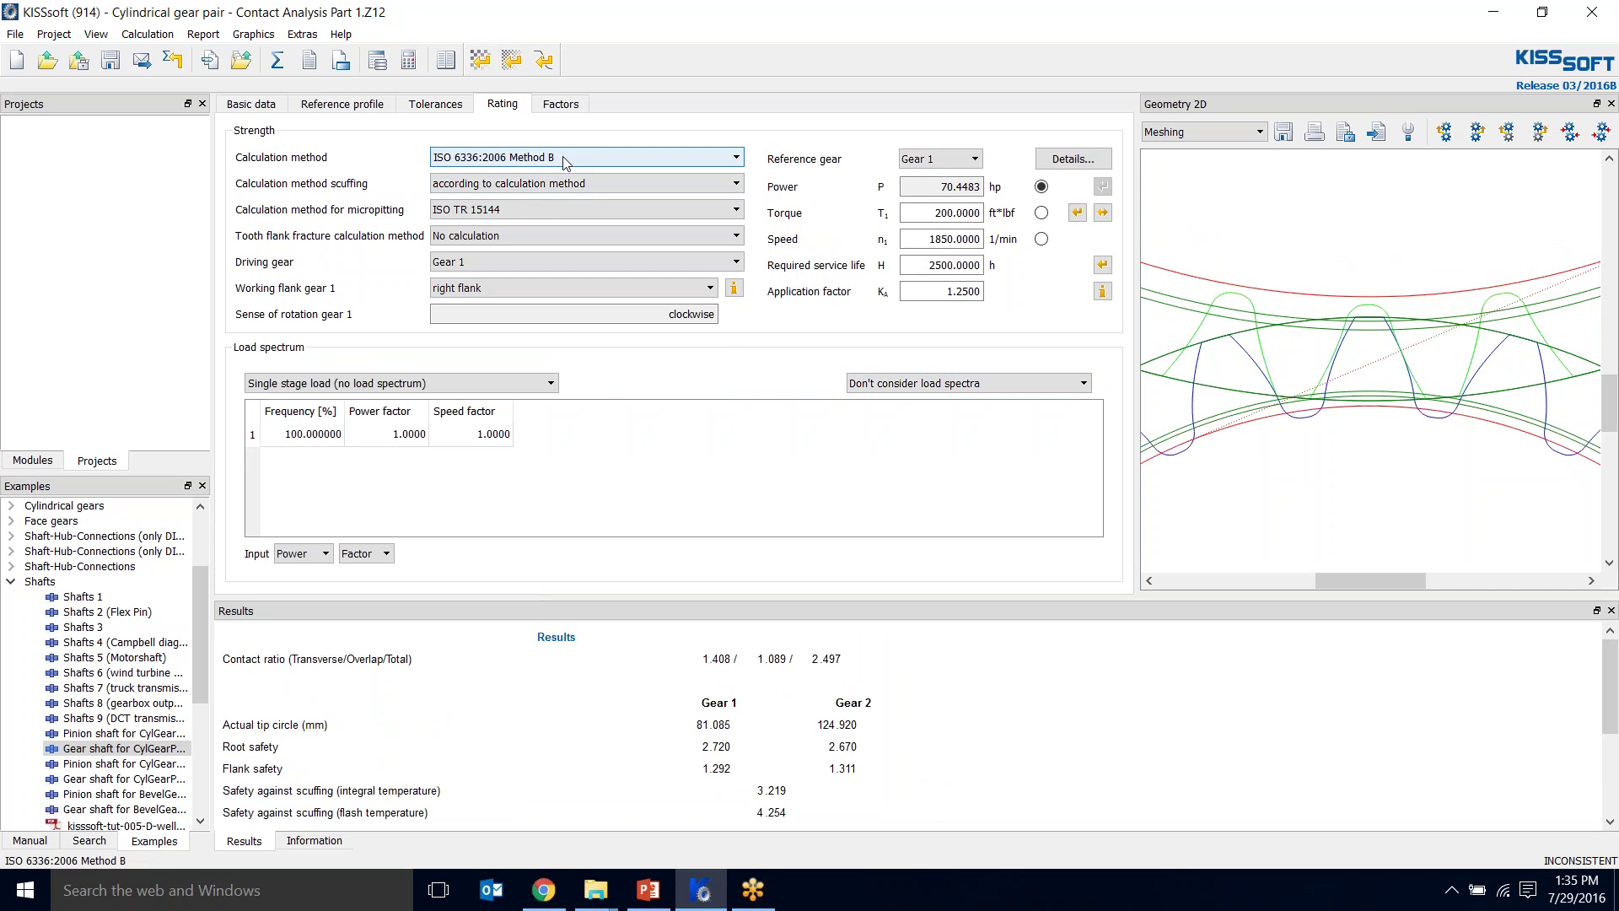
# - Review the face load factor settings, including the type of pinion shaft, its reference pictures and the stiffening option
pyautogui.click(561, 104)
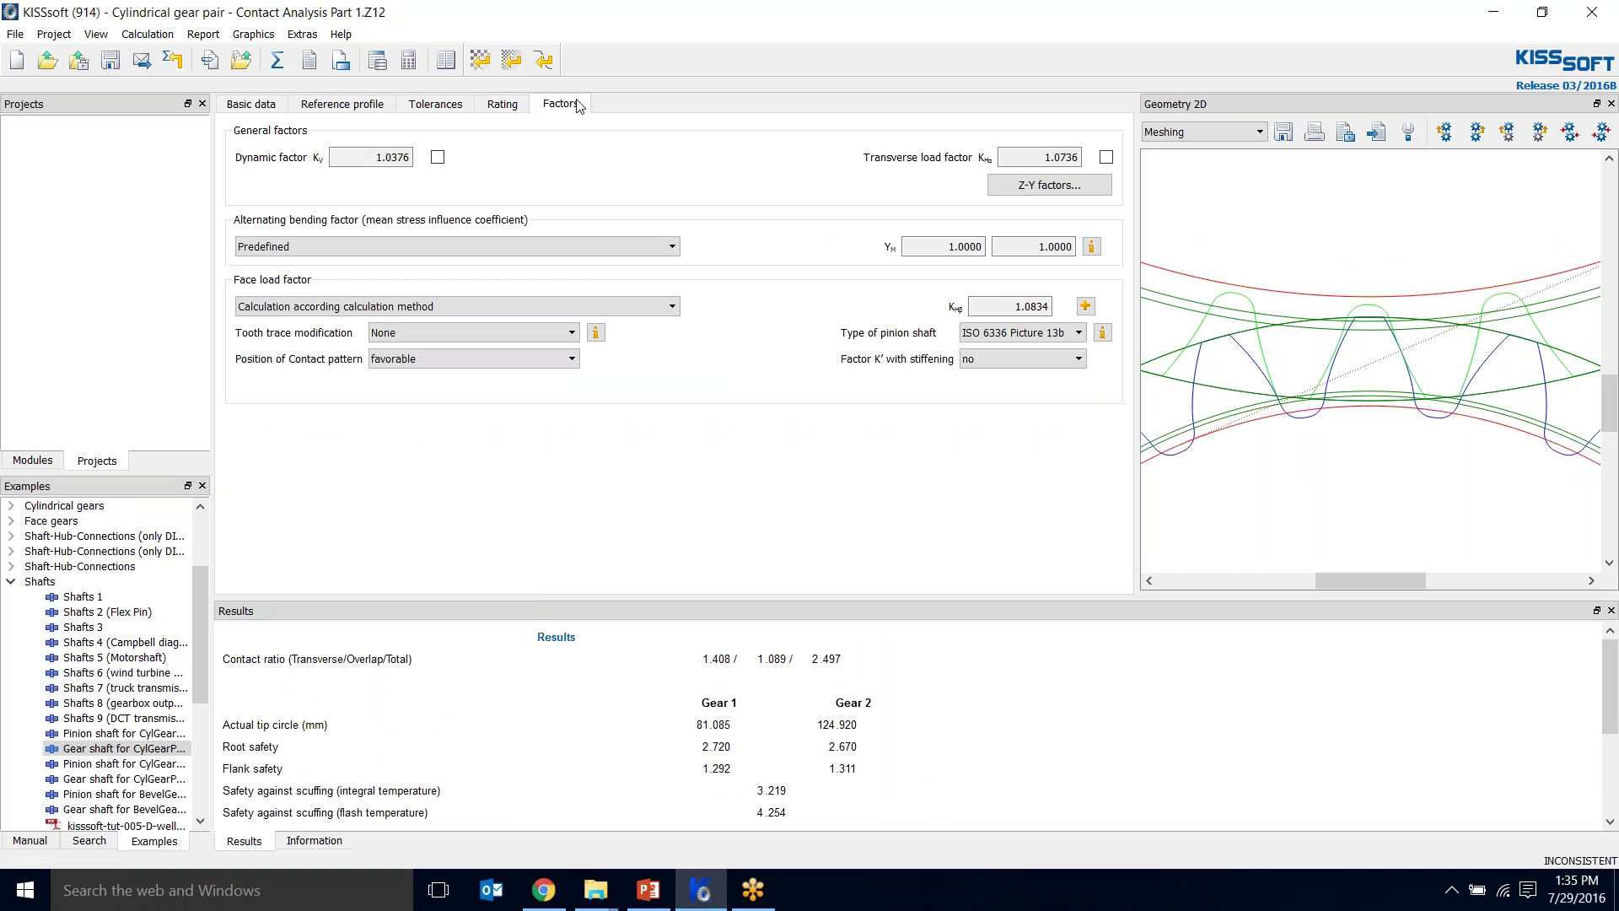
pyautogui.click(1080, 333)
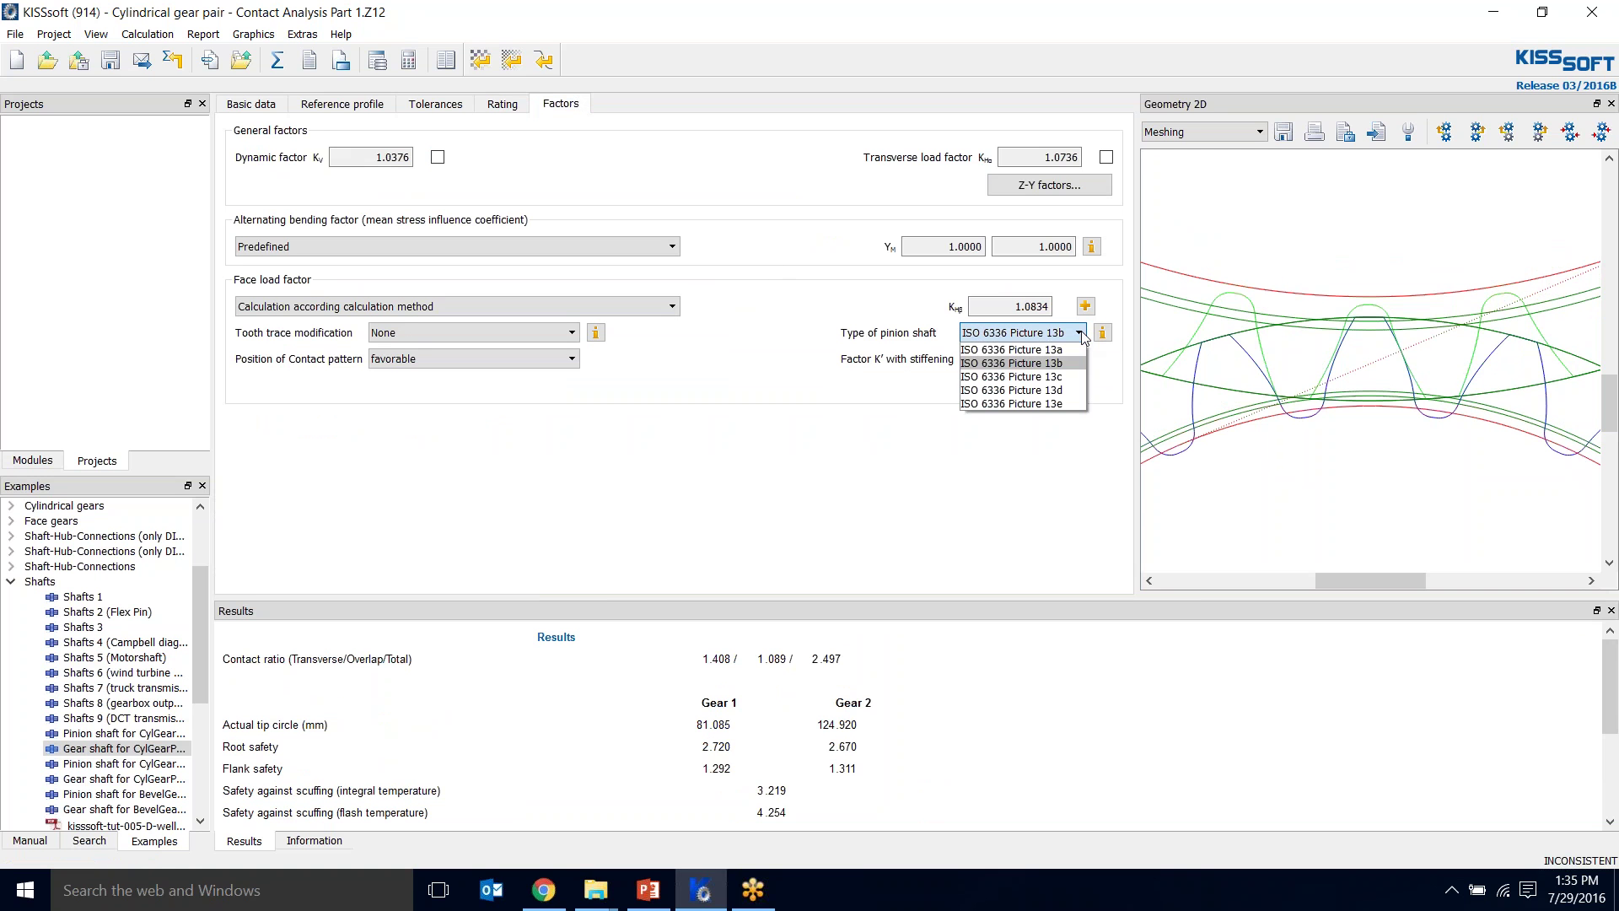
pyautogui.click(1102, 332)
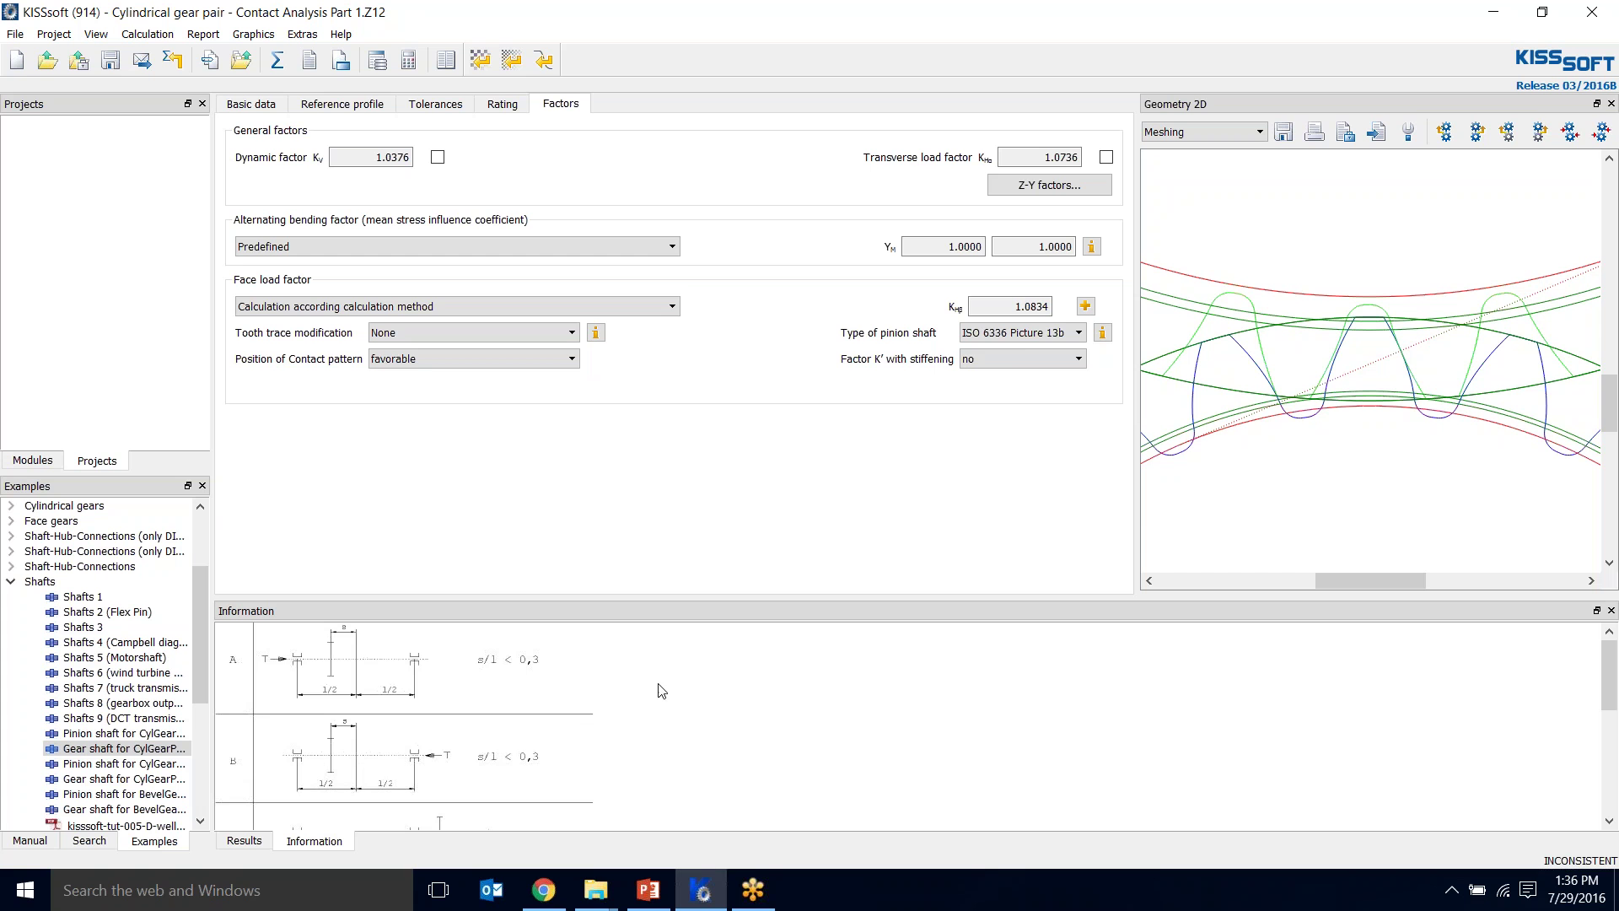
pyautogui.click(1004, 364)
pyautogui.click(793, 367)
# - Check the pinion shaft dimensions and tooth trace deviations defining the face load factor, and recalculate the gear pair
pyautogui.click(1086, 306)
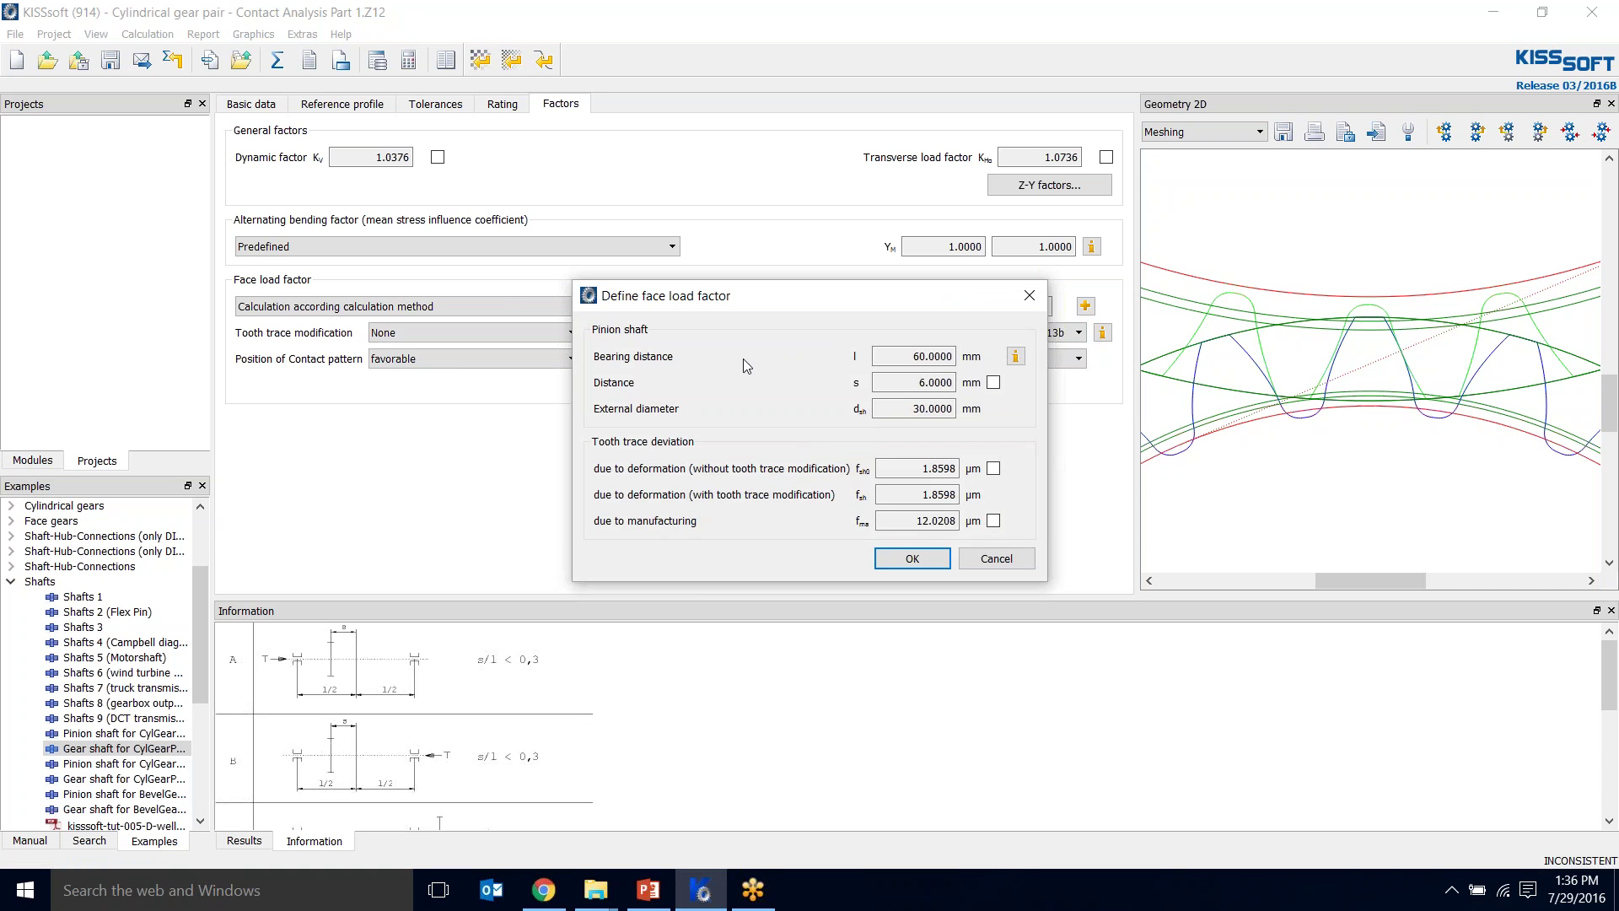
pyautogui.click(1020, 360)
pyautogui.click(1008, 360)
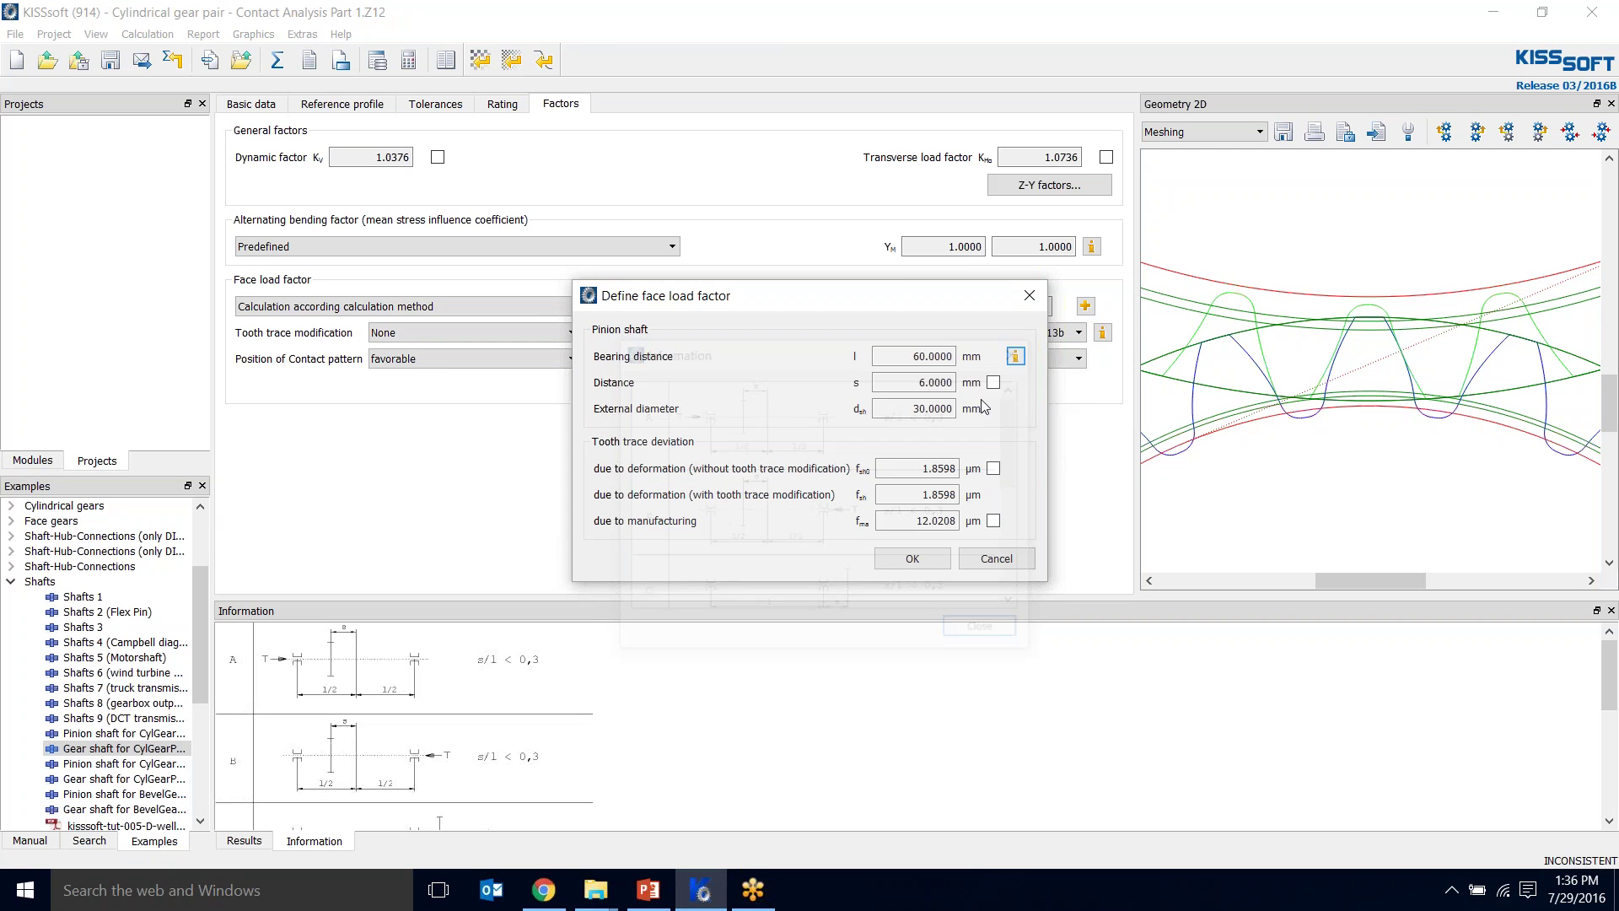
pyautogui.click(921, 562)
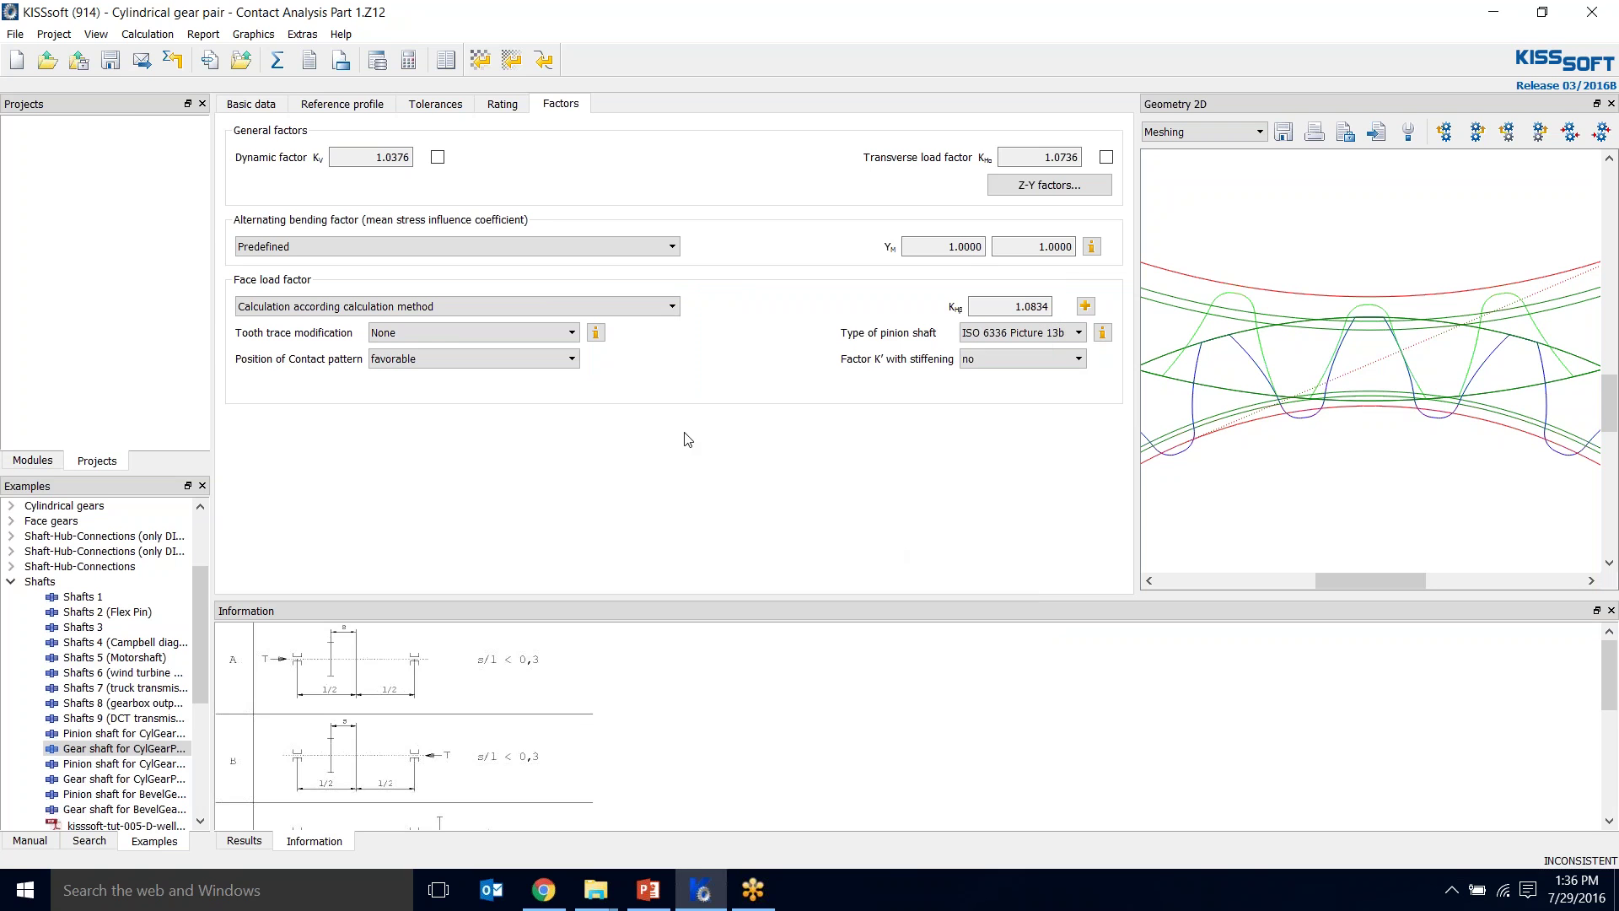
pyautogui.click(277, 60)
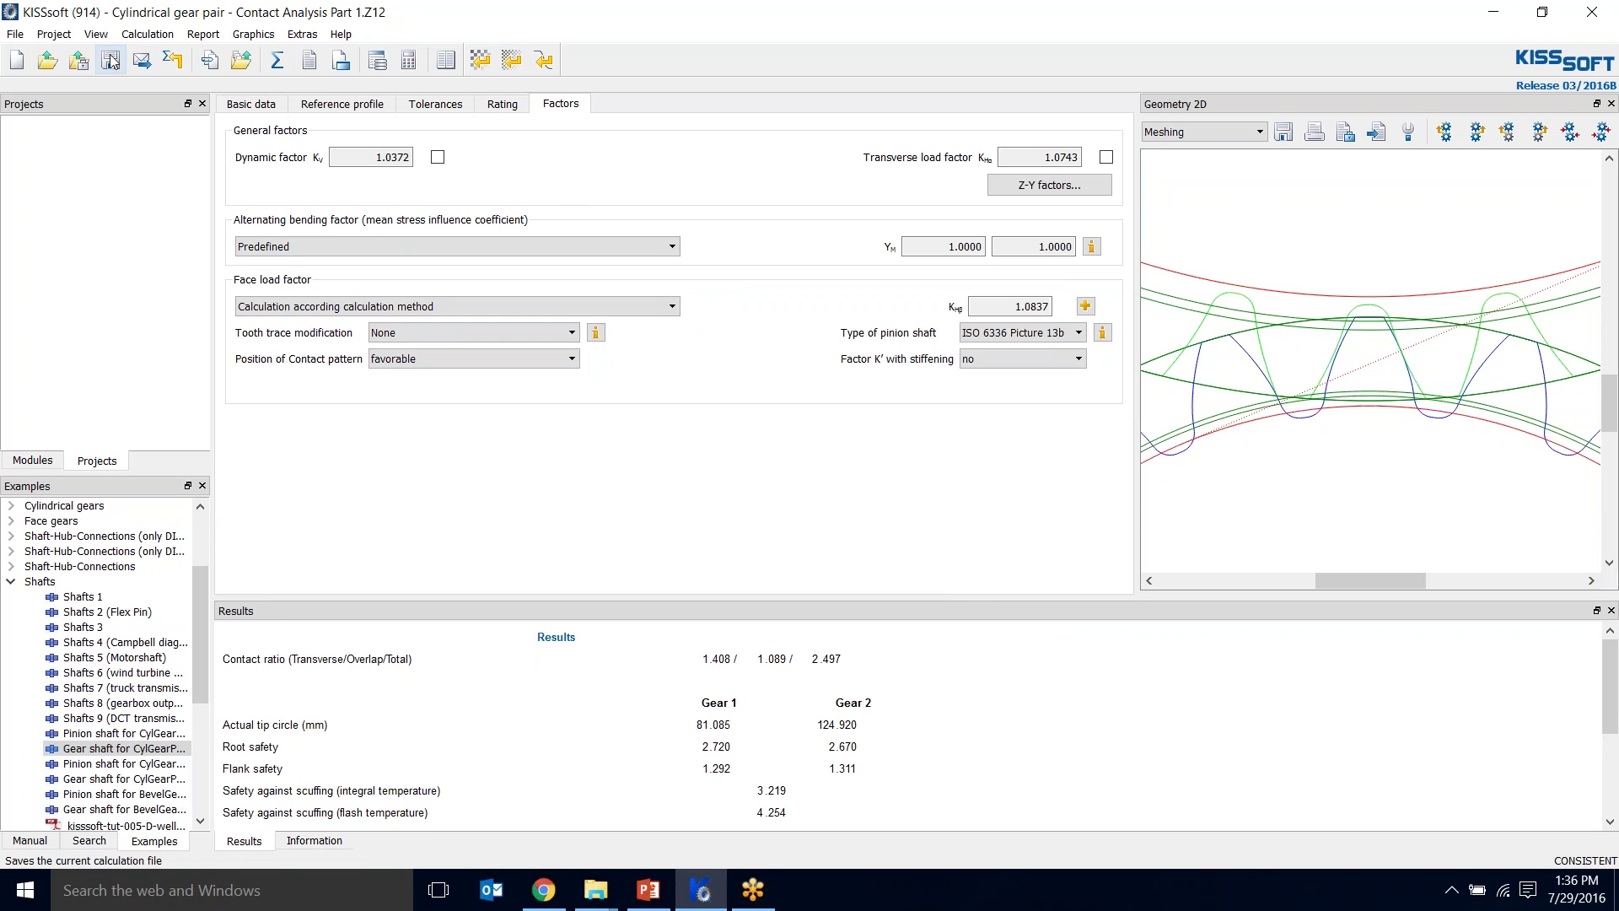
# - Show all file types in the Video Tutorials folder and open the shaft file "Contact Analysis Part 2 Pinion shaft"
pyautogui.click(247, 106)
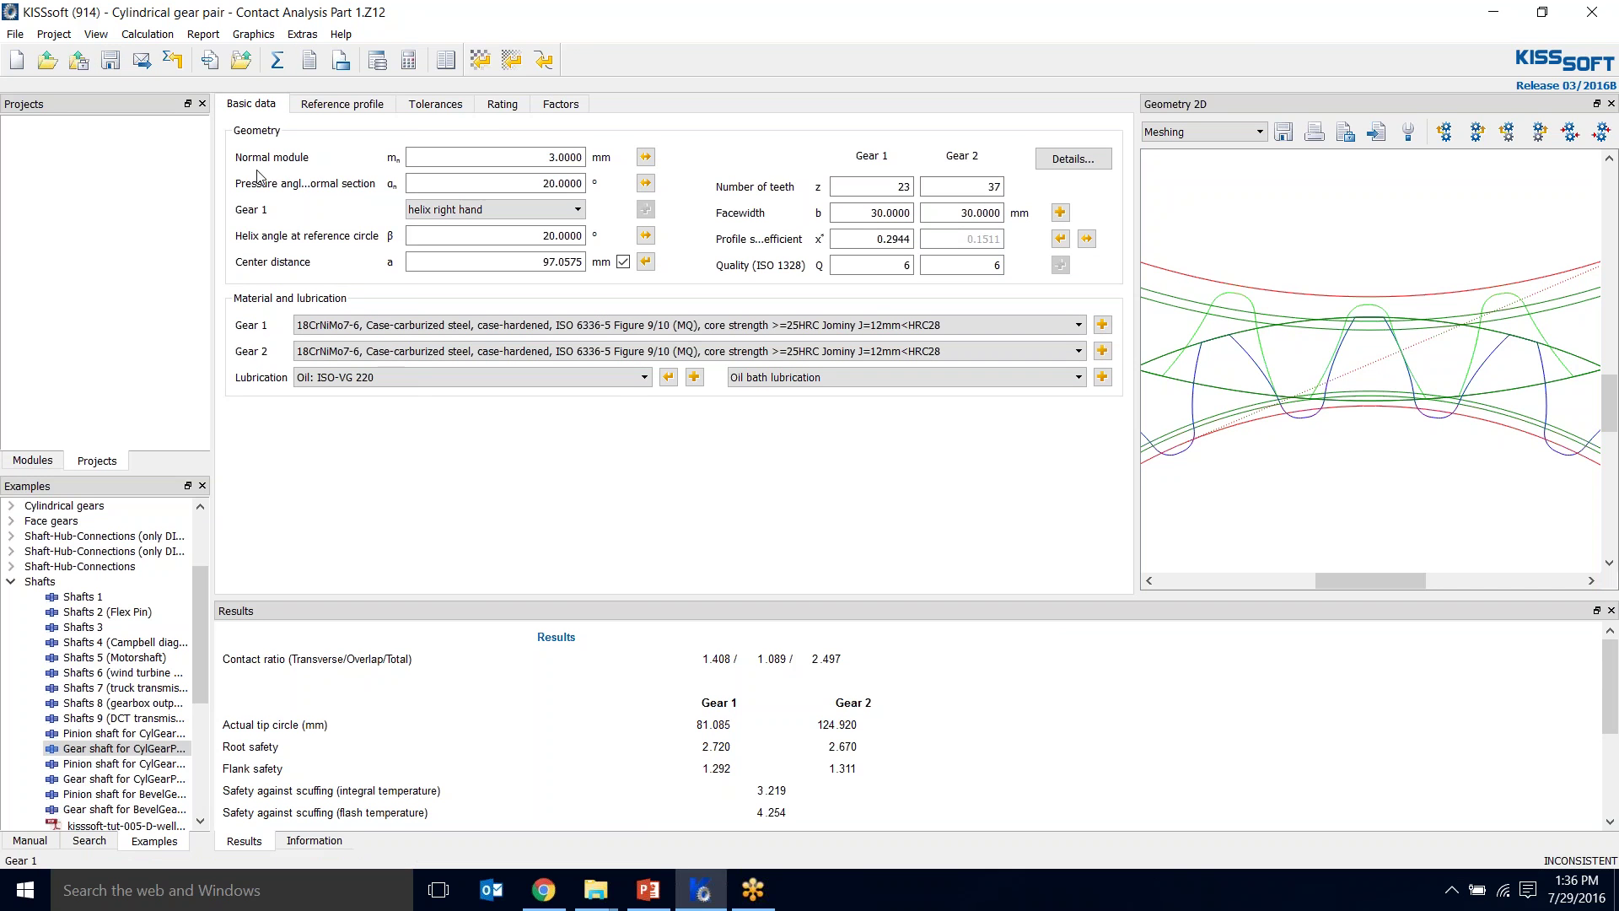
pyautogui.click(15, 33)
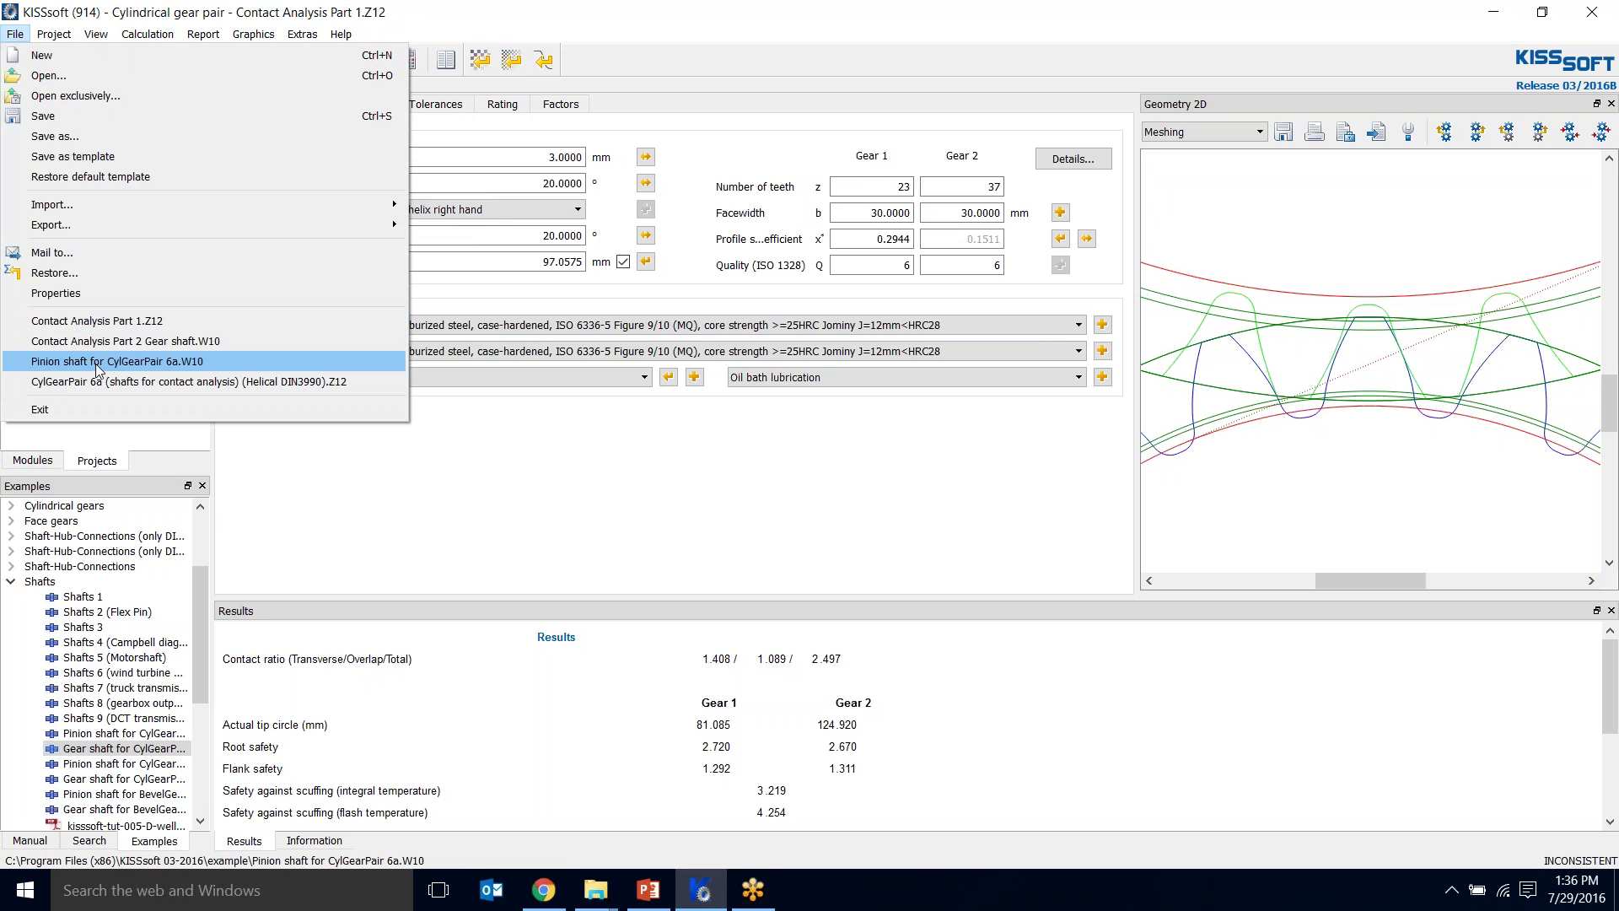
pyautogui.click(518, 15)
pyautogui.click(48, 59)
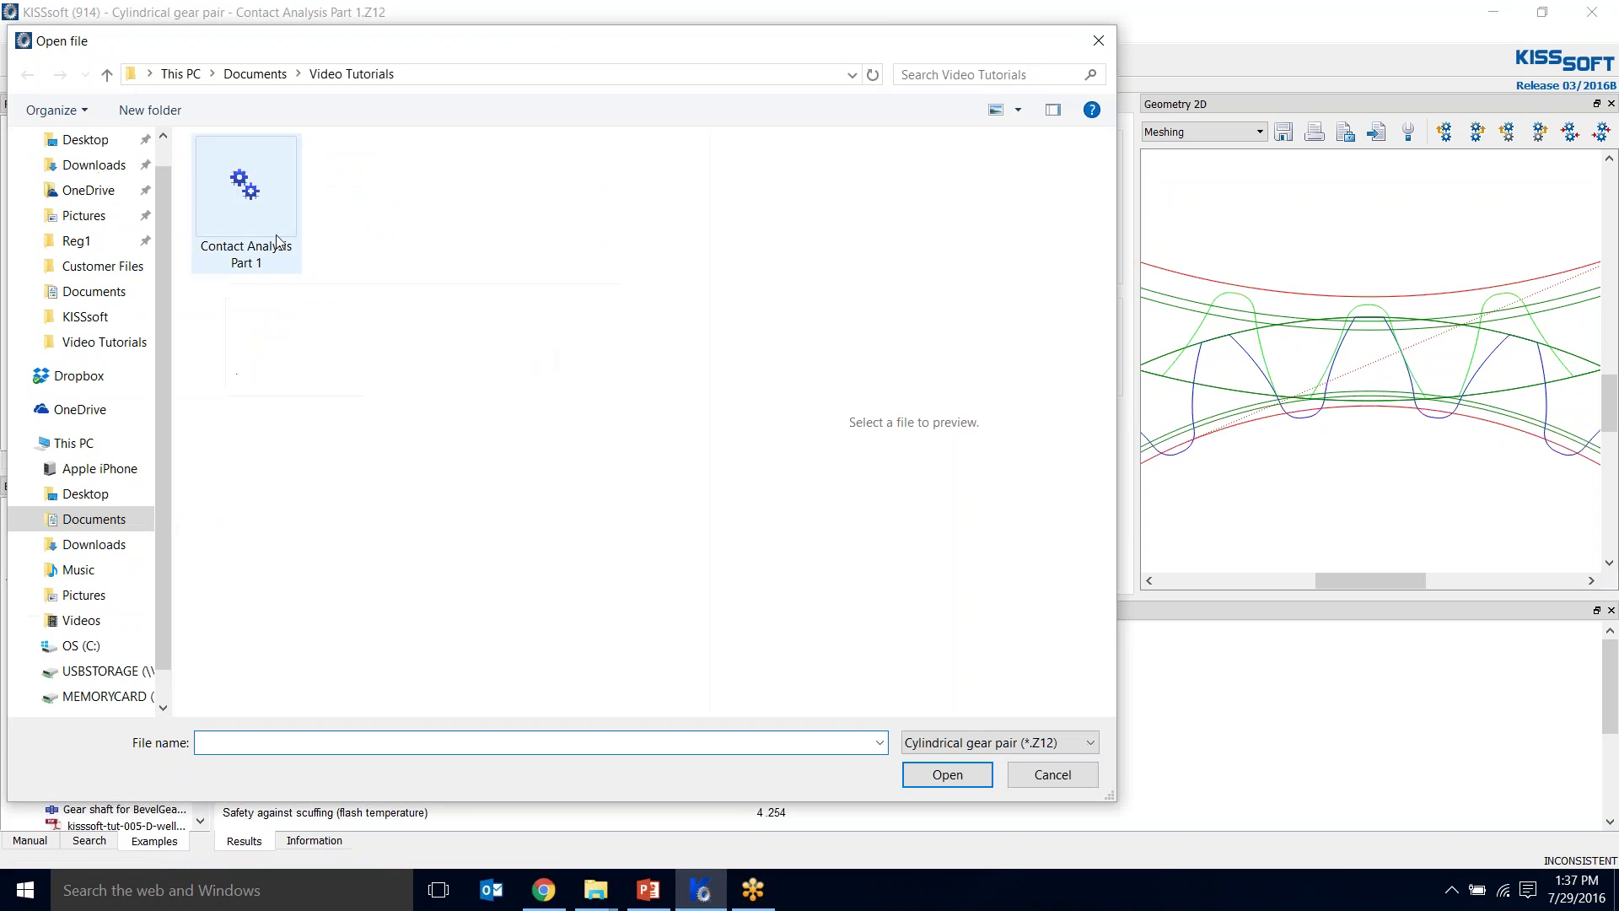
pyautogui.click(934, 747)
pyautogui.scroll(-6, 972, 711)
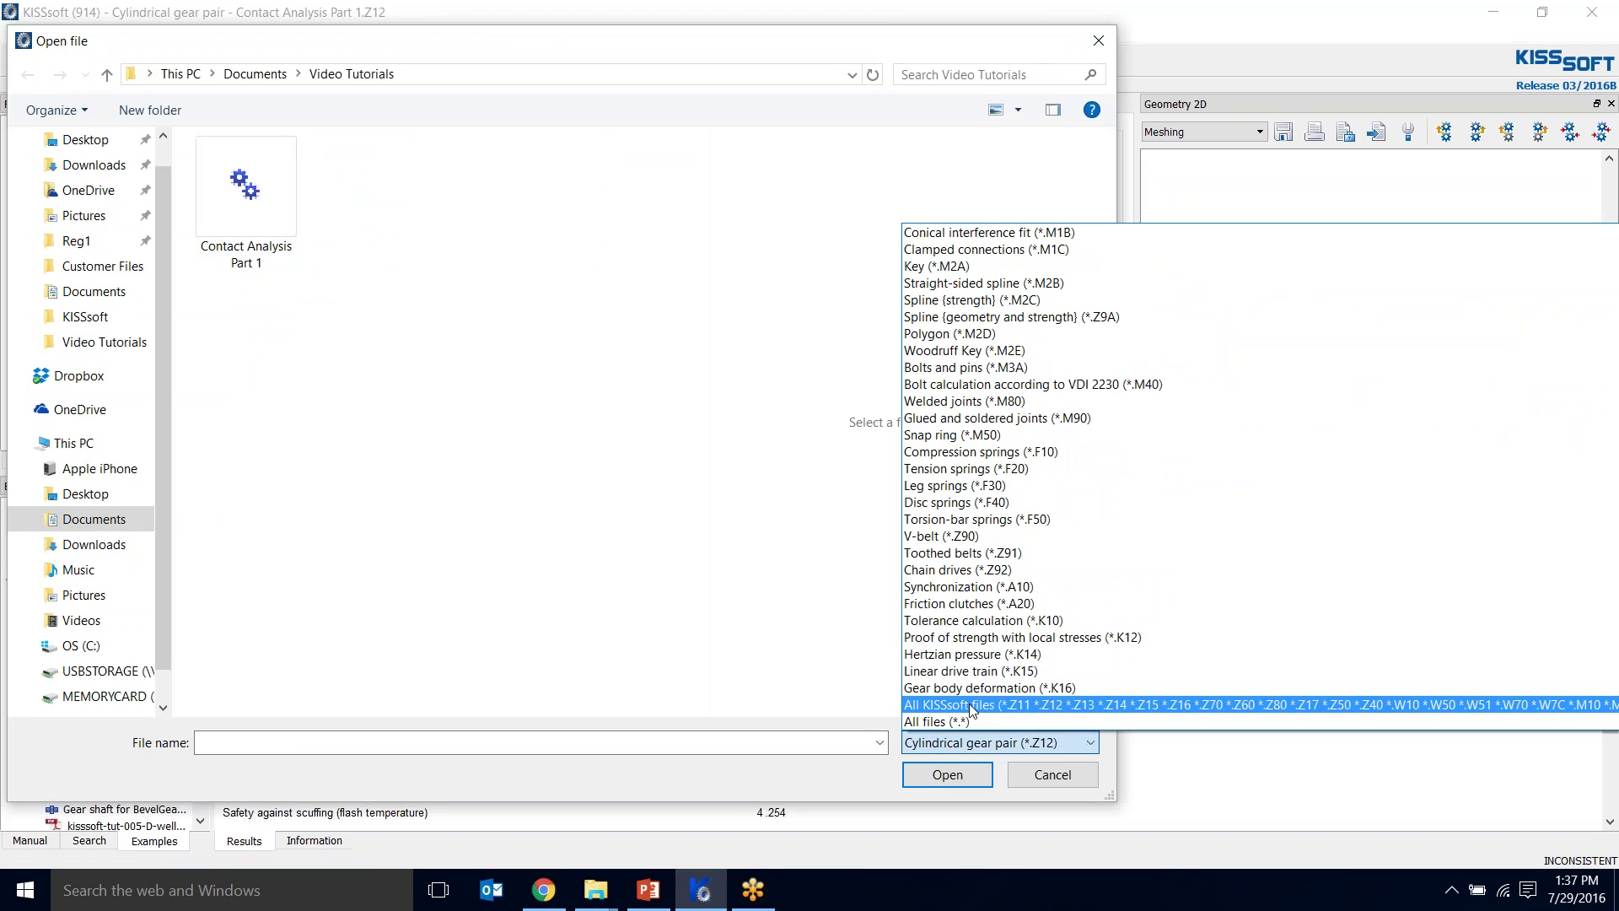
pyautogui.click(970, 722)
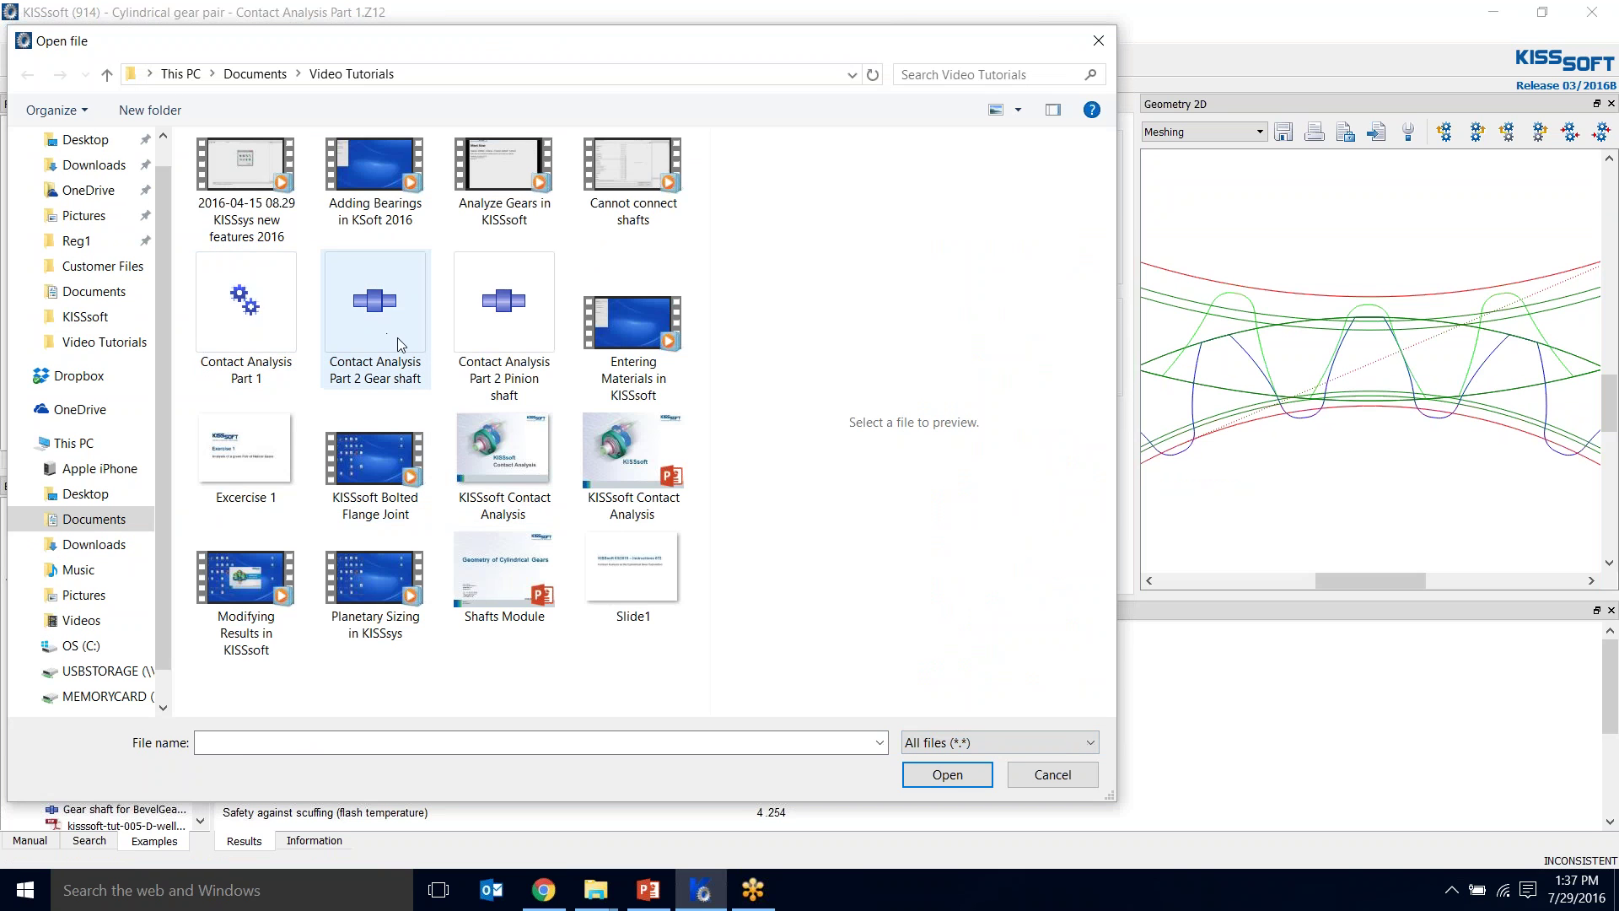
pyautogui.click(526, 318)
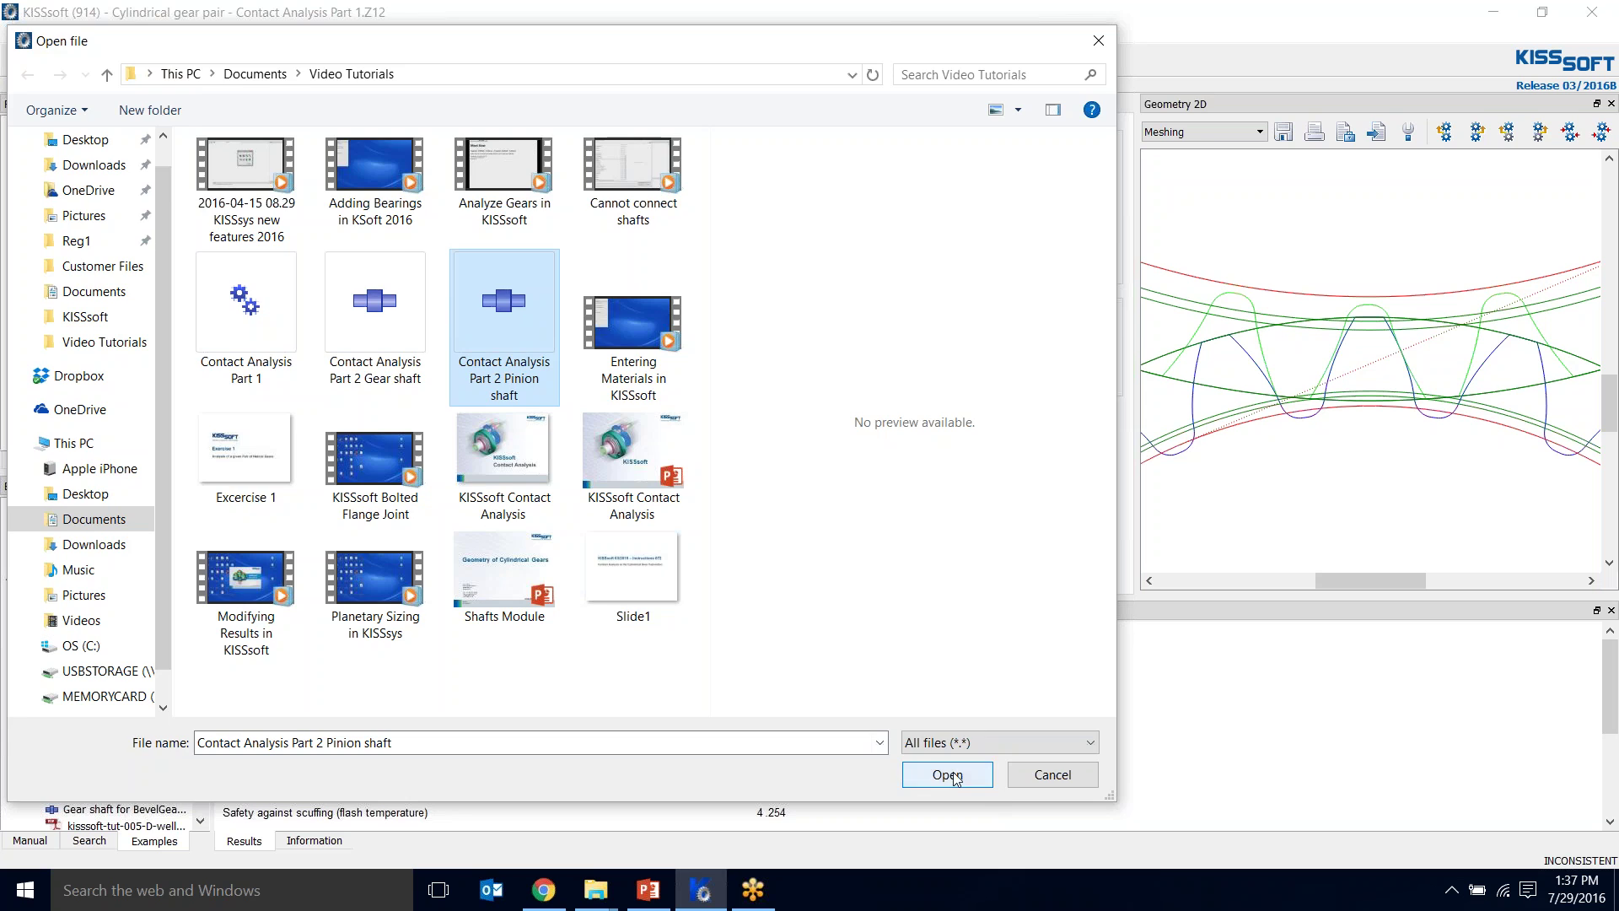
pyautogui.click(989, 784)
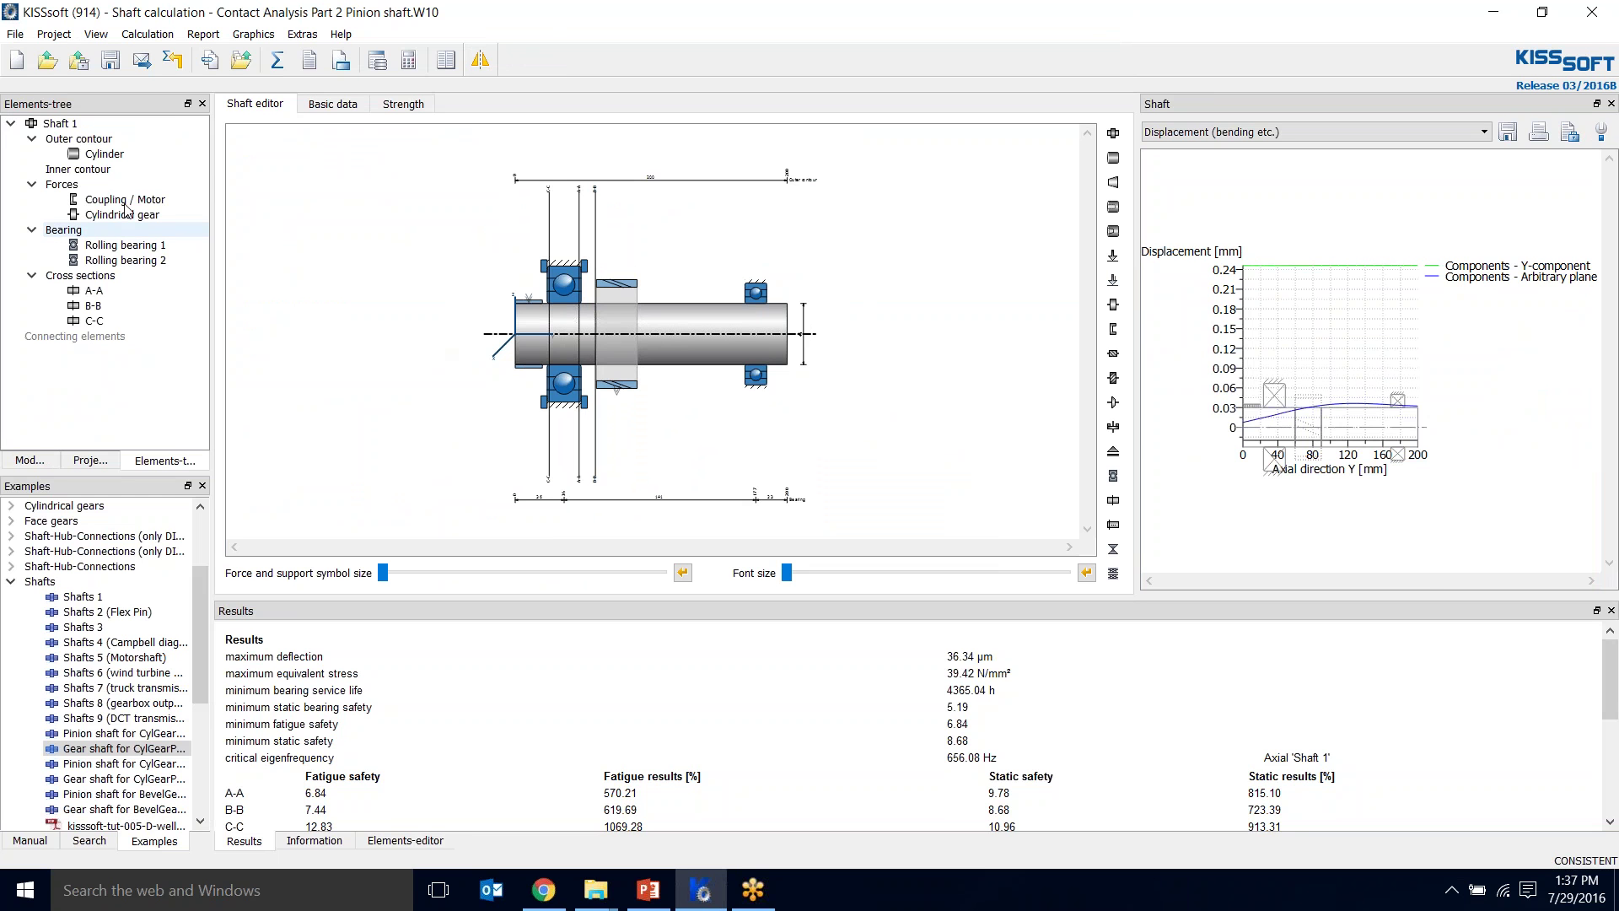
# - Review the length and diameter of the pinion shaft's cylinder and the element types available for its outer contour
pyautogui.click(96, 157)
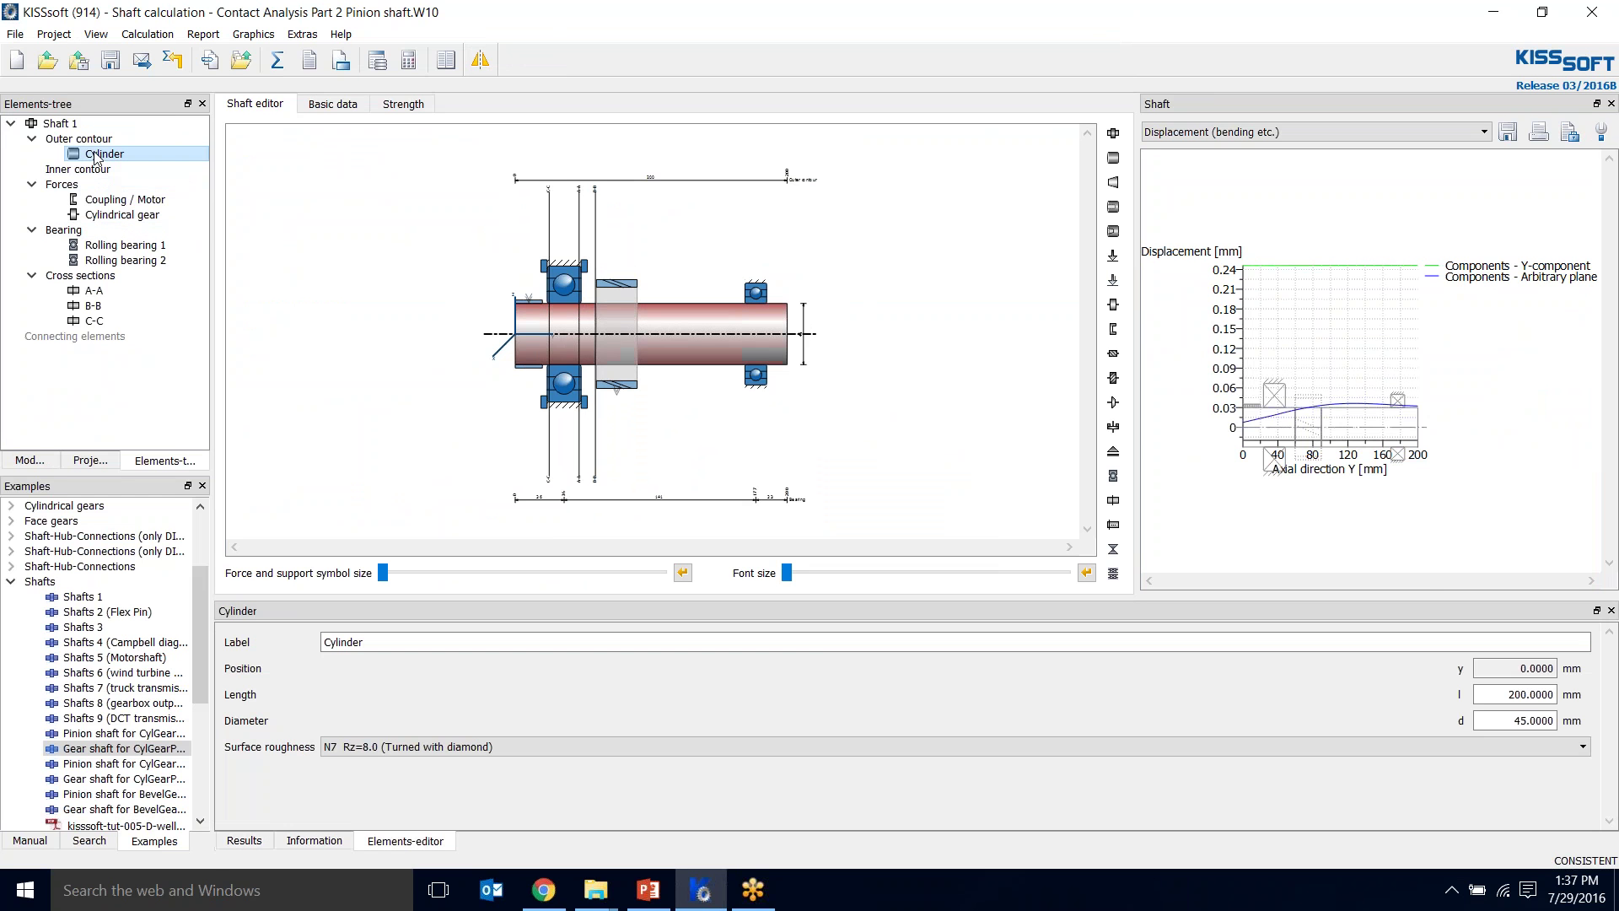
pyautogui.rightClick(85, 140)
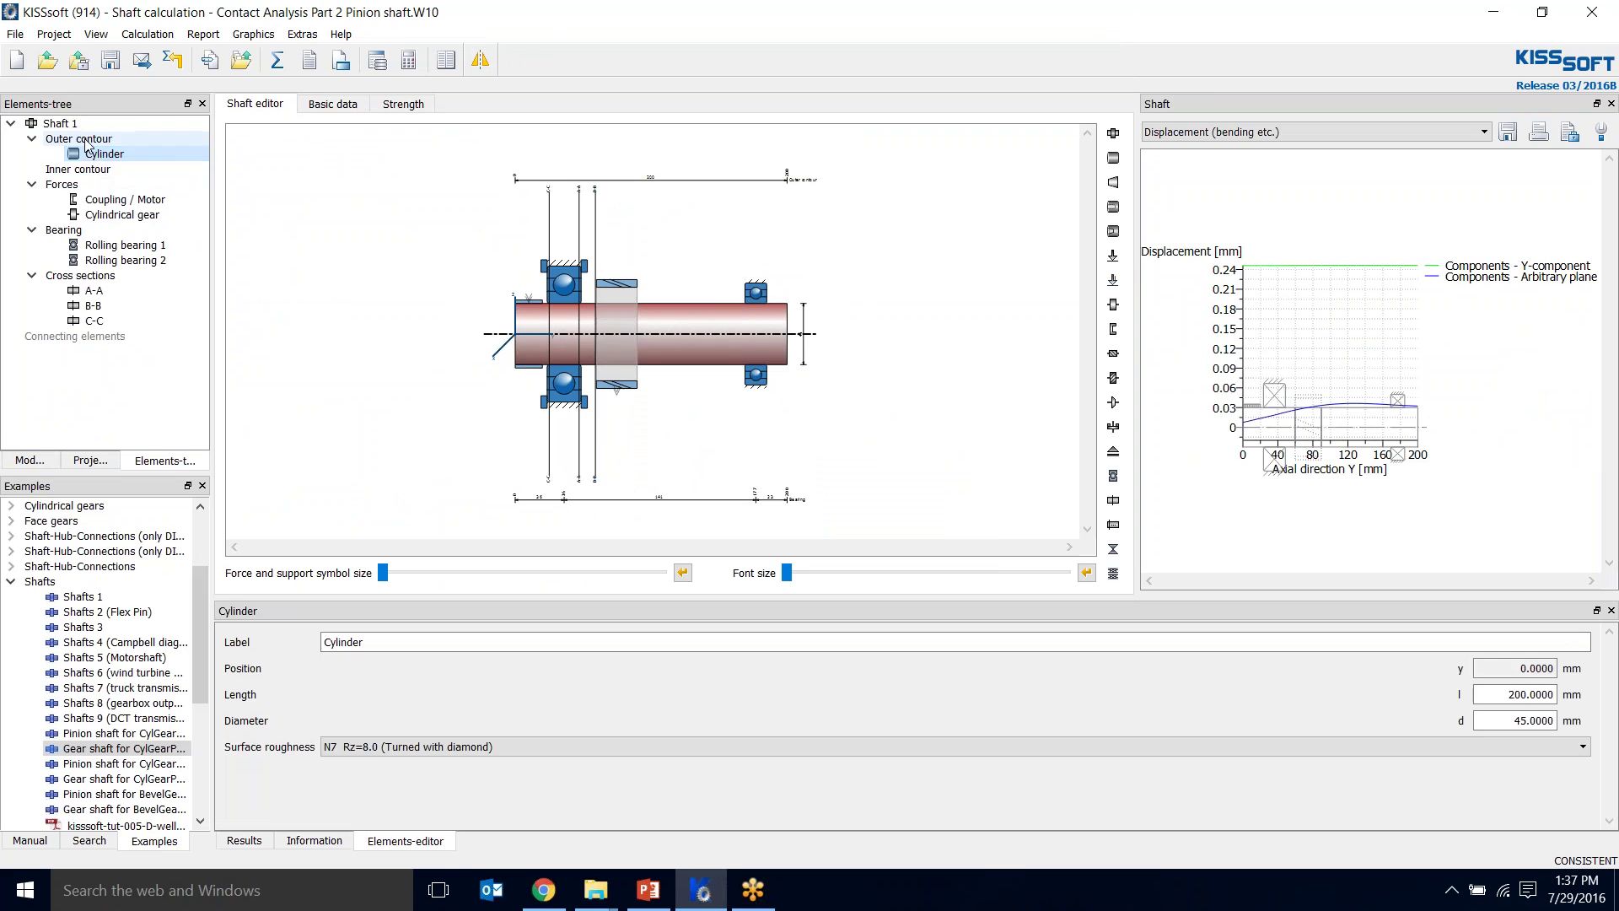
pyautogui.moveTo(126, 151)
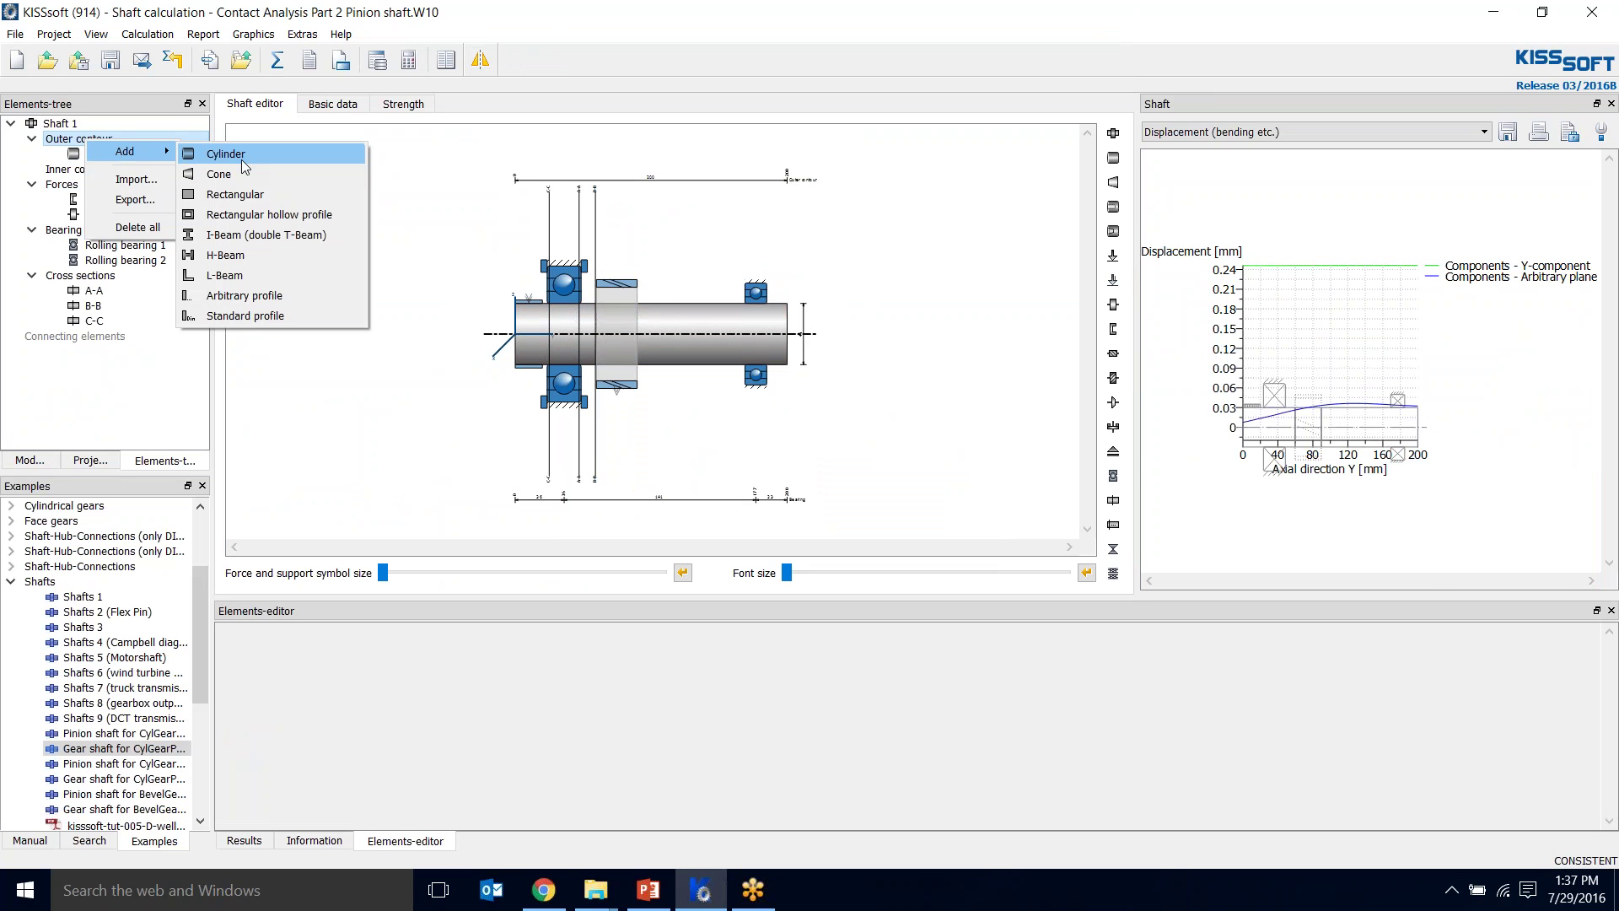
pyautogui.click(456, 464)
pyautogui.click(151, 201)
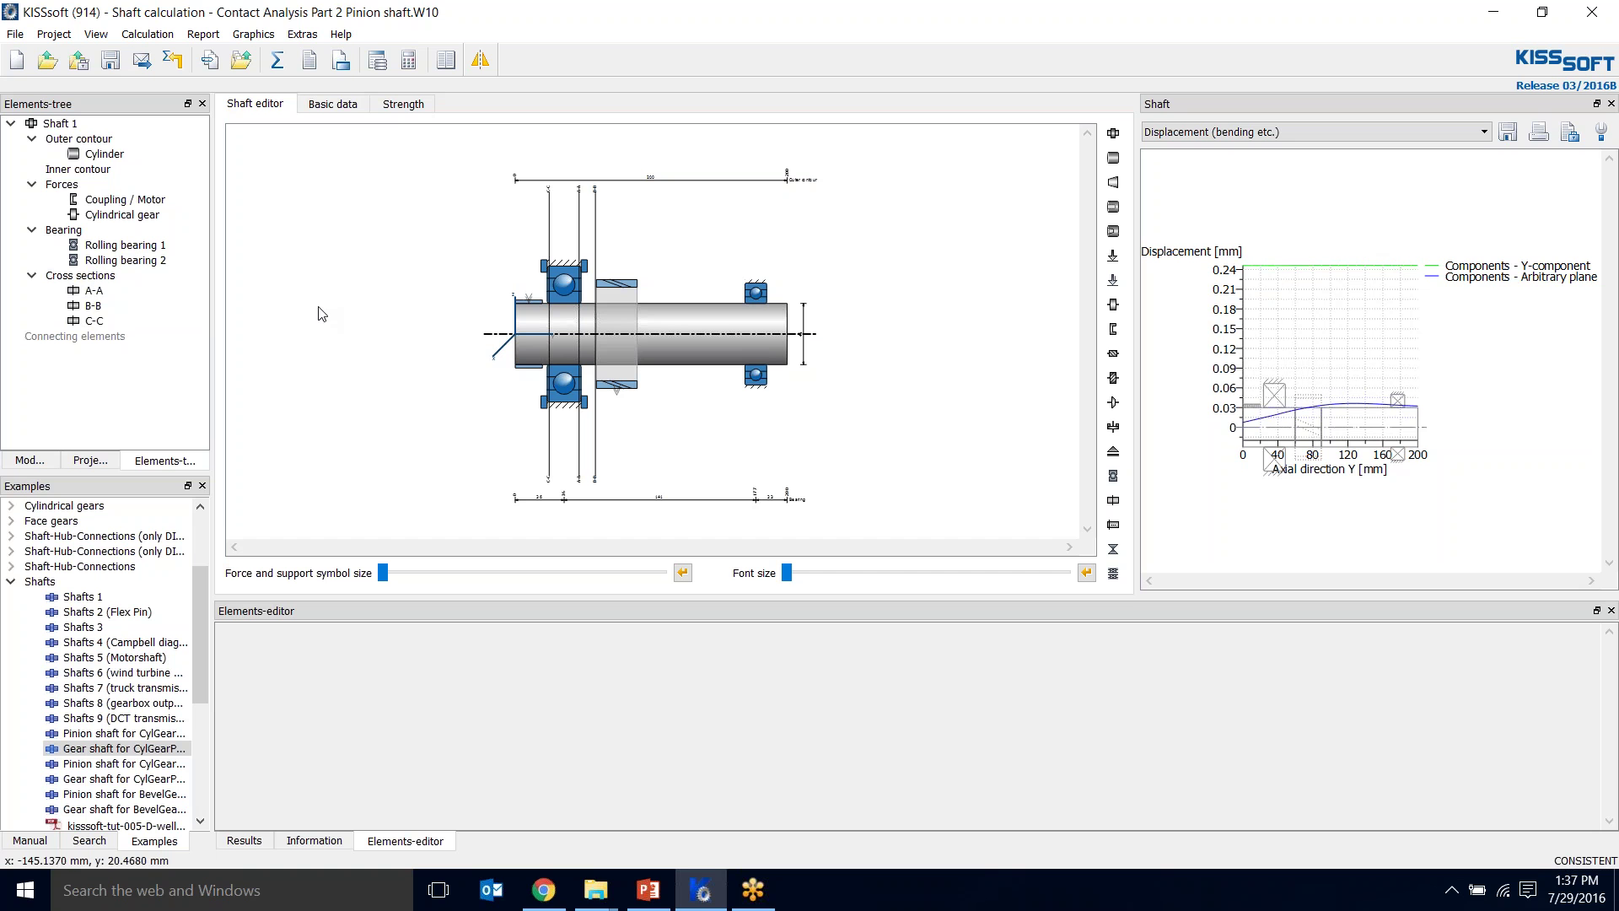
pyautogui.click(696, 327)
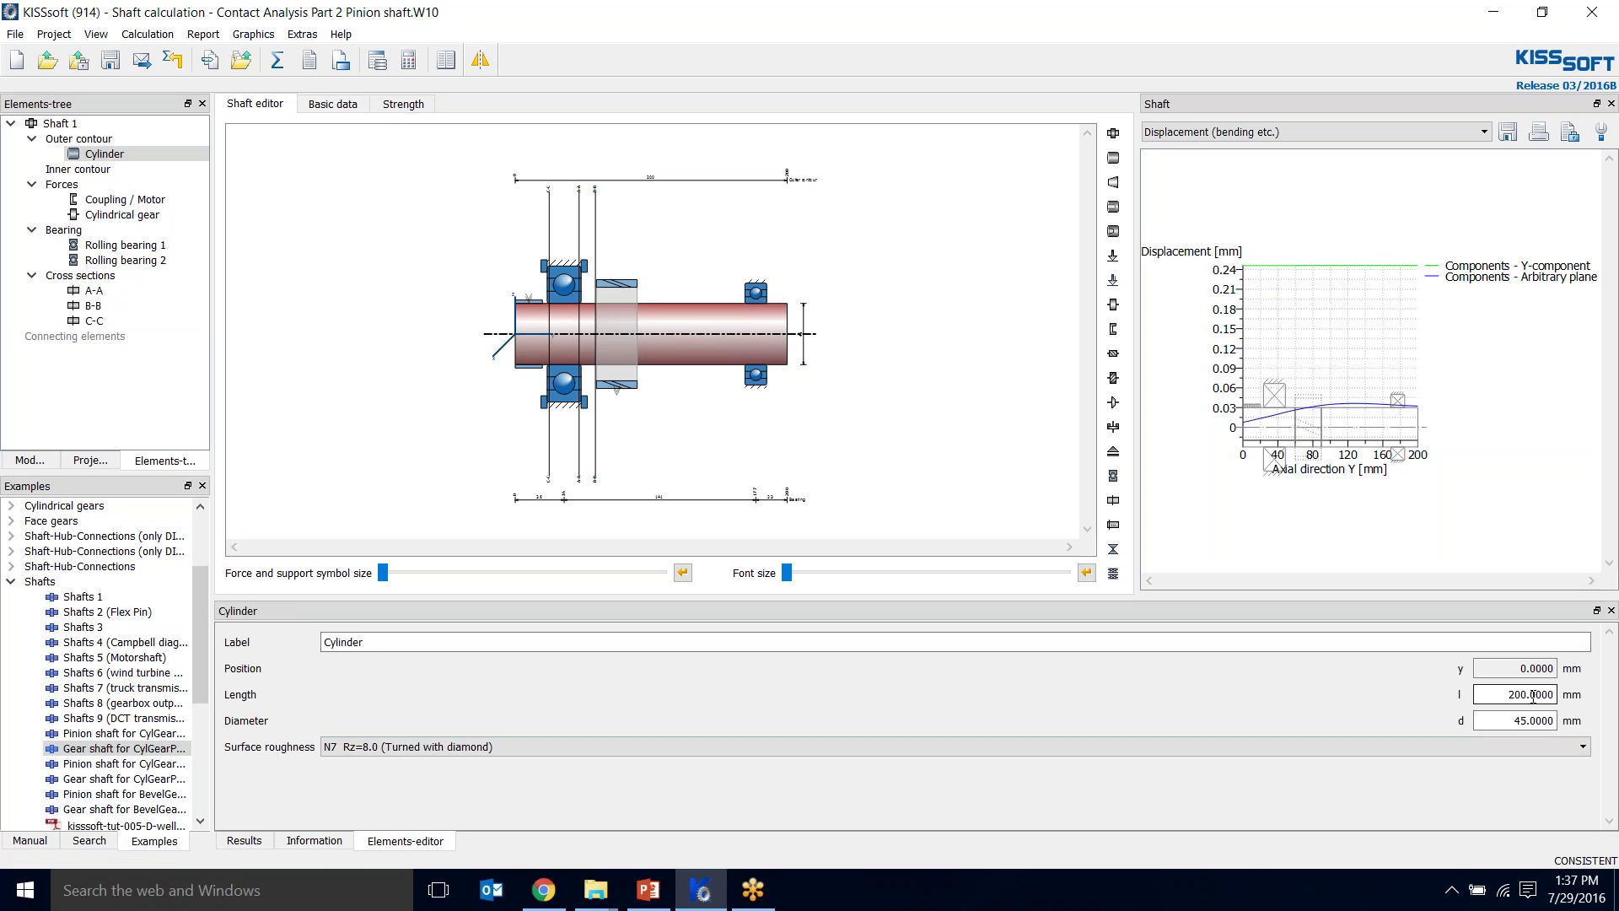
pyautogui.click(1506, 721)
pyautogui.click(273, 441)
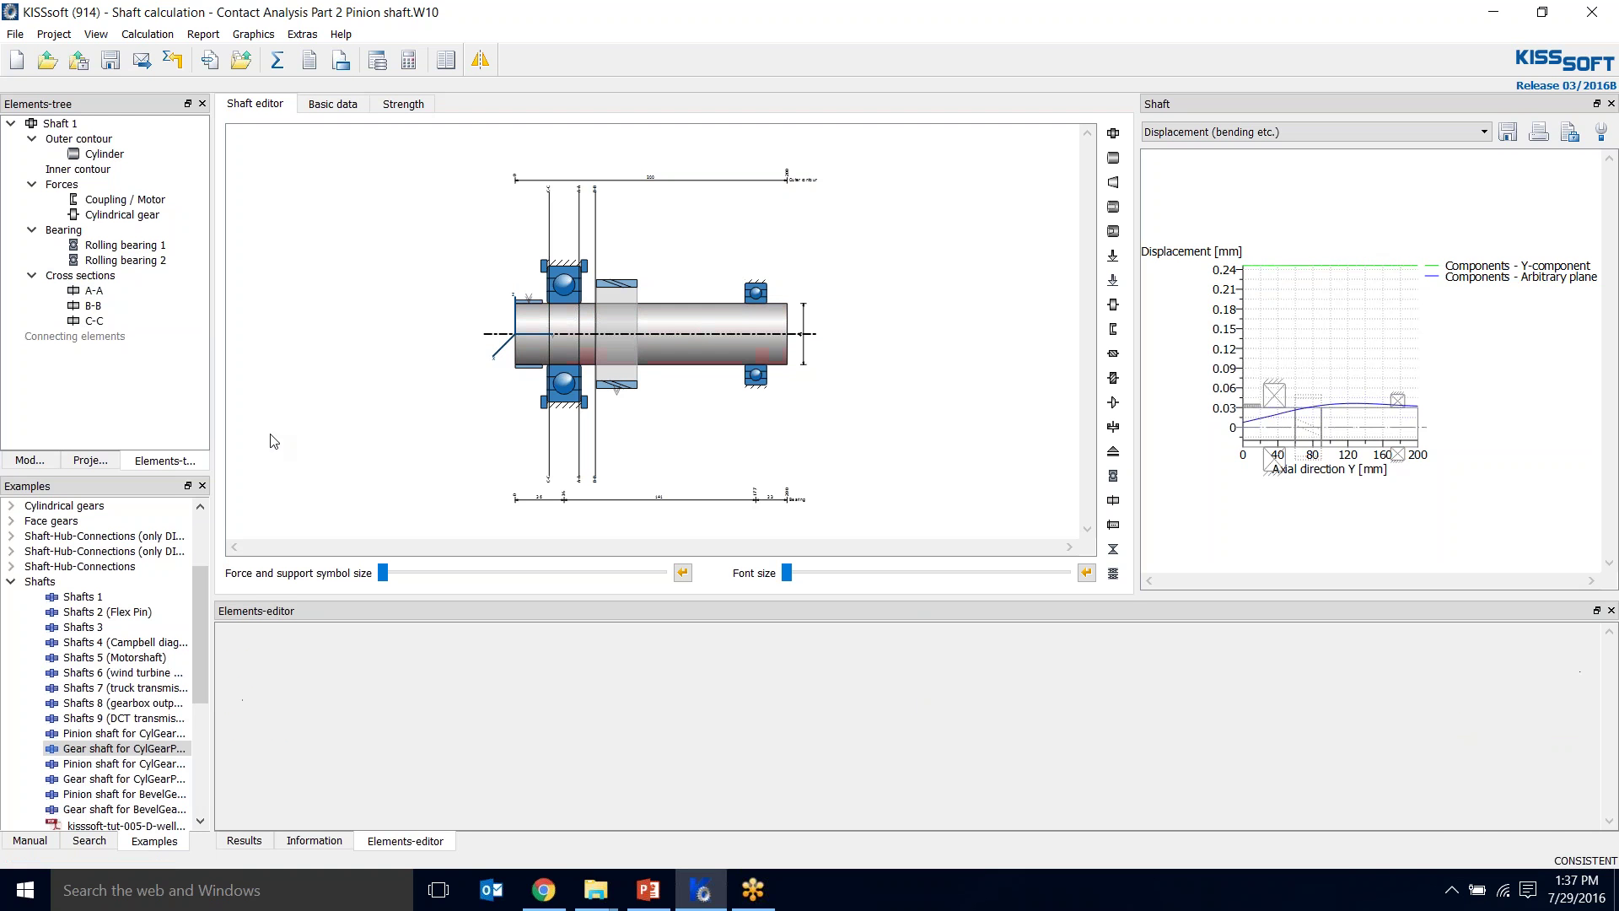
# - Adopt the shaft's outer diameter as the inner diameter of Rolling bearing 1
pyautogui.click(585, 287)
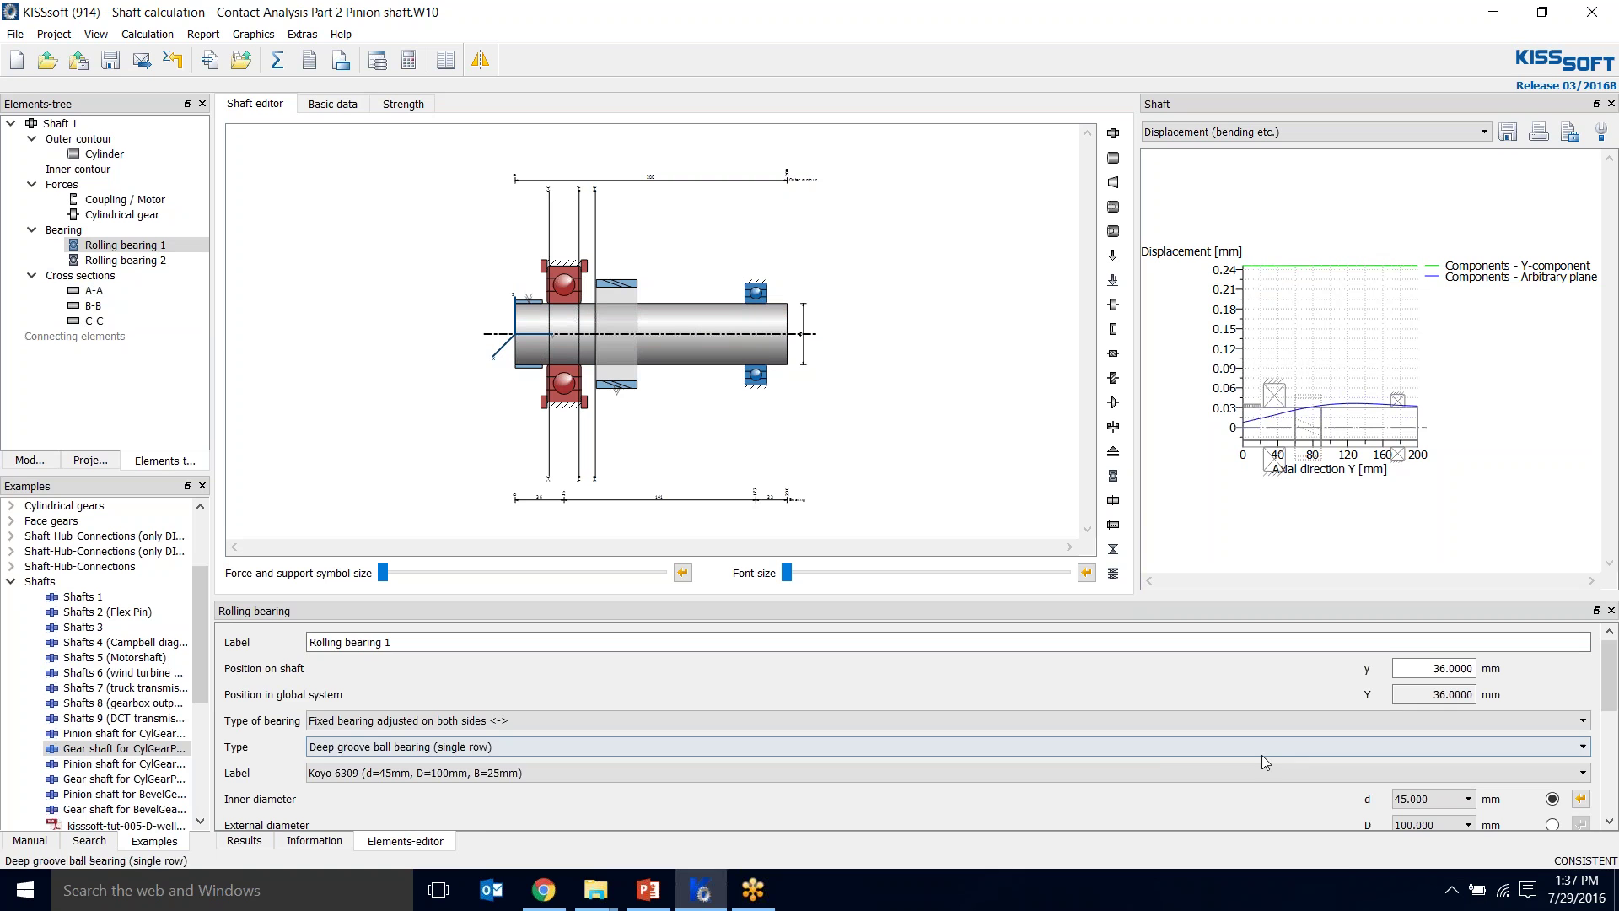
pyautogui.scroll(-1, 1035, 812)
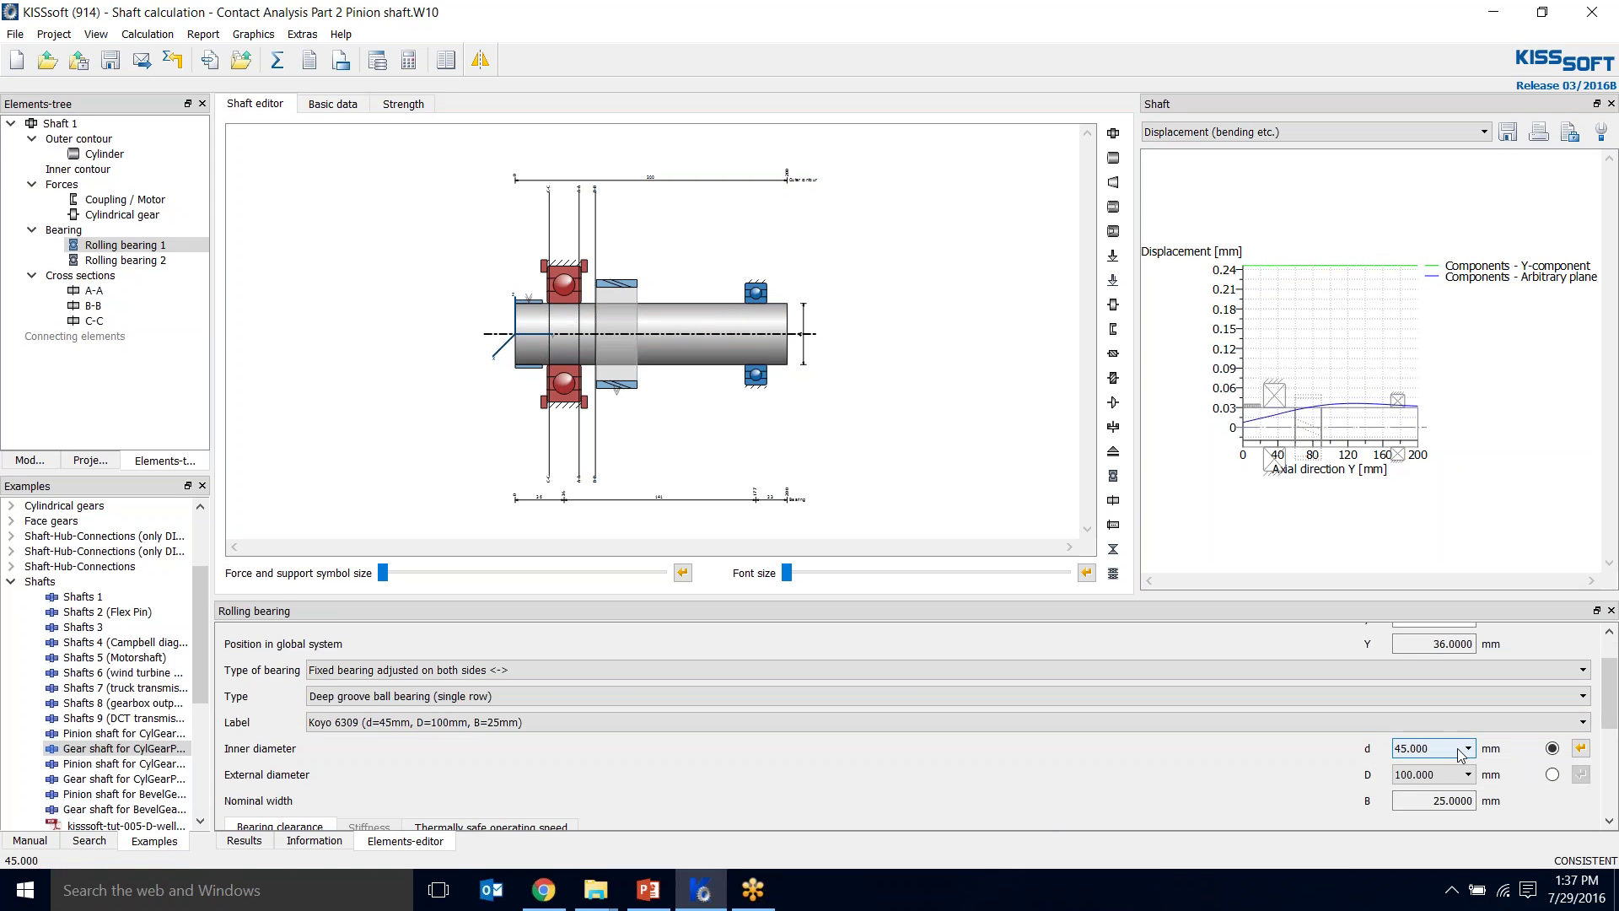
pyautogui.click(1582, 749)
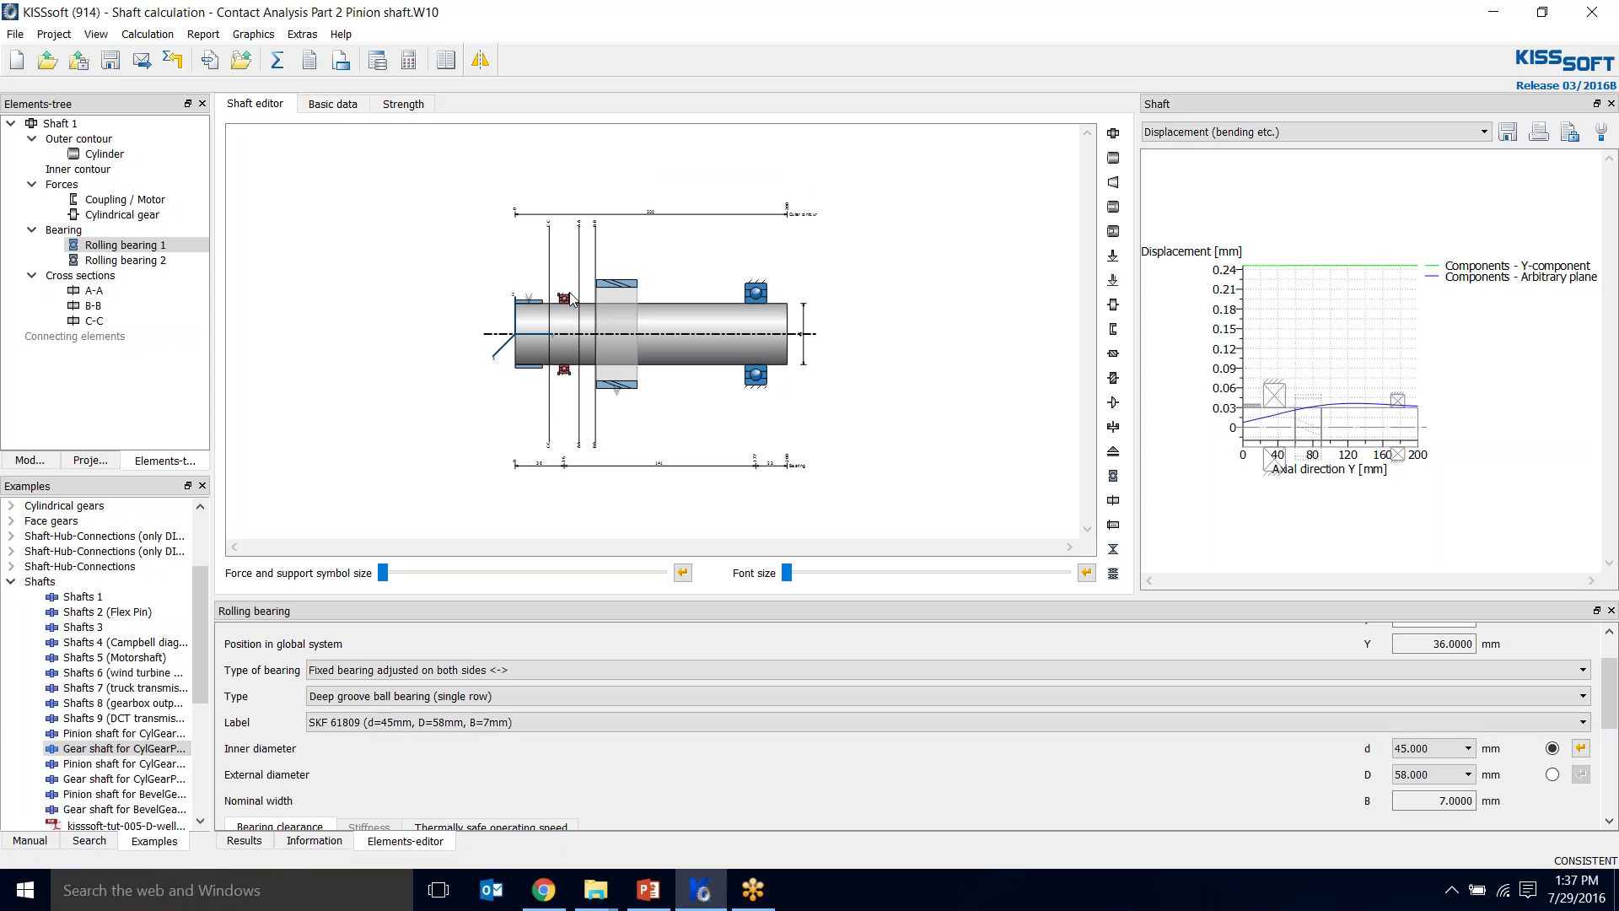
# - Set Rolling bearing 1 to the Koyo 6309 deep groove ball bearing (d=45mm, D=100mm, B=25mm)
pyautogui.click(577, 723)
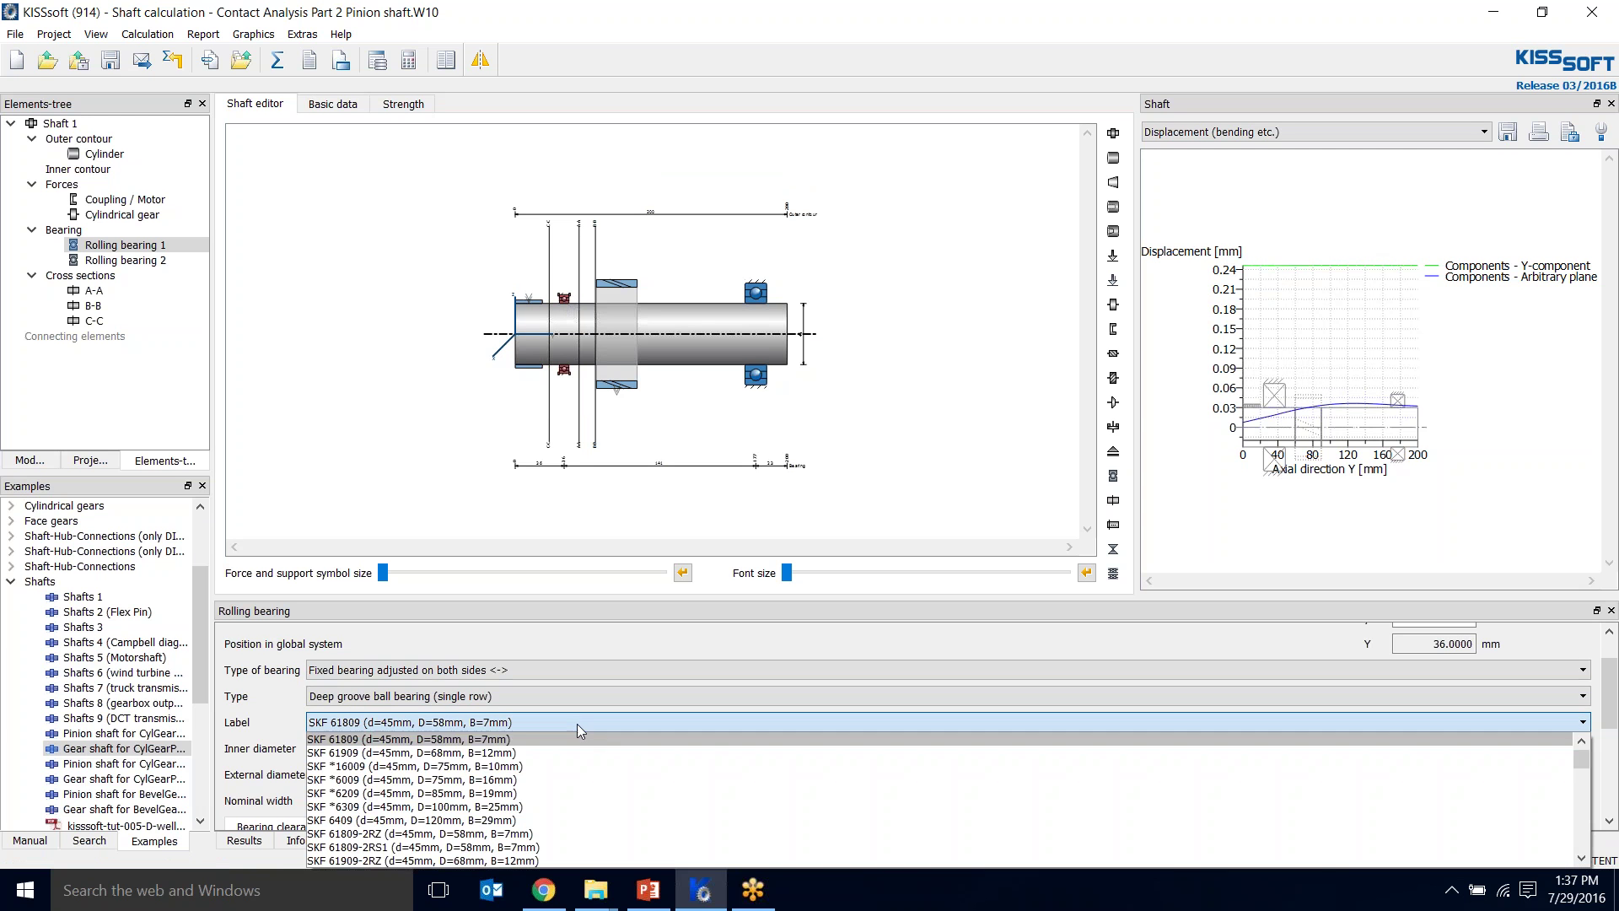
pyautogui.scroll(-10, 754, 763)
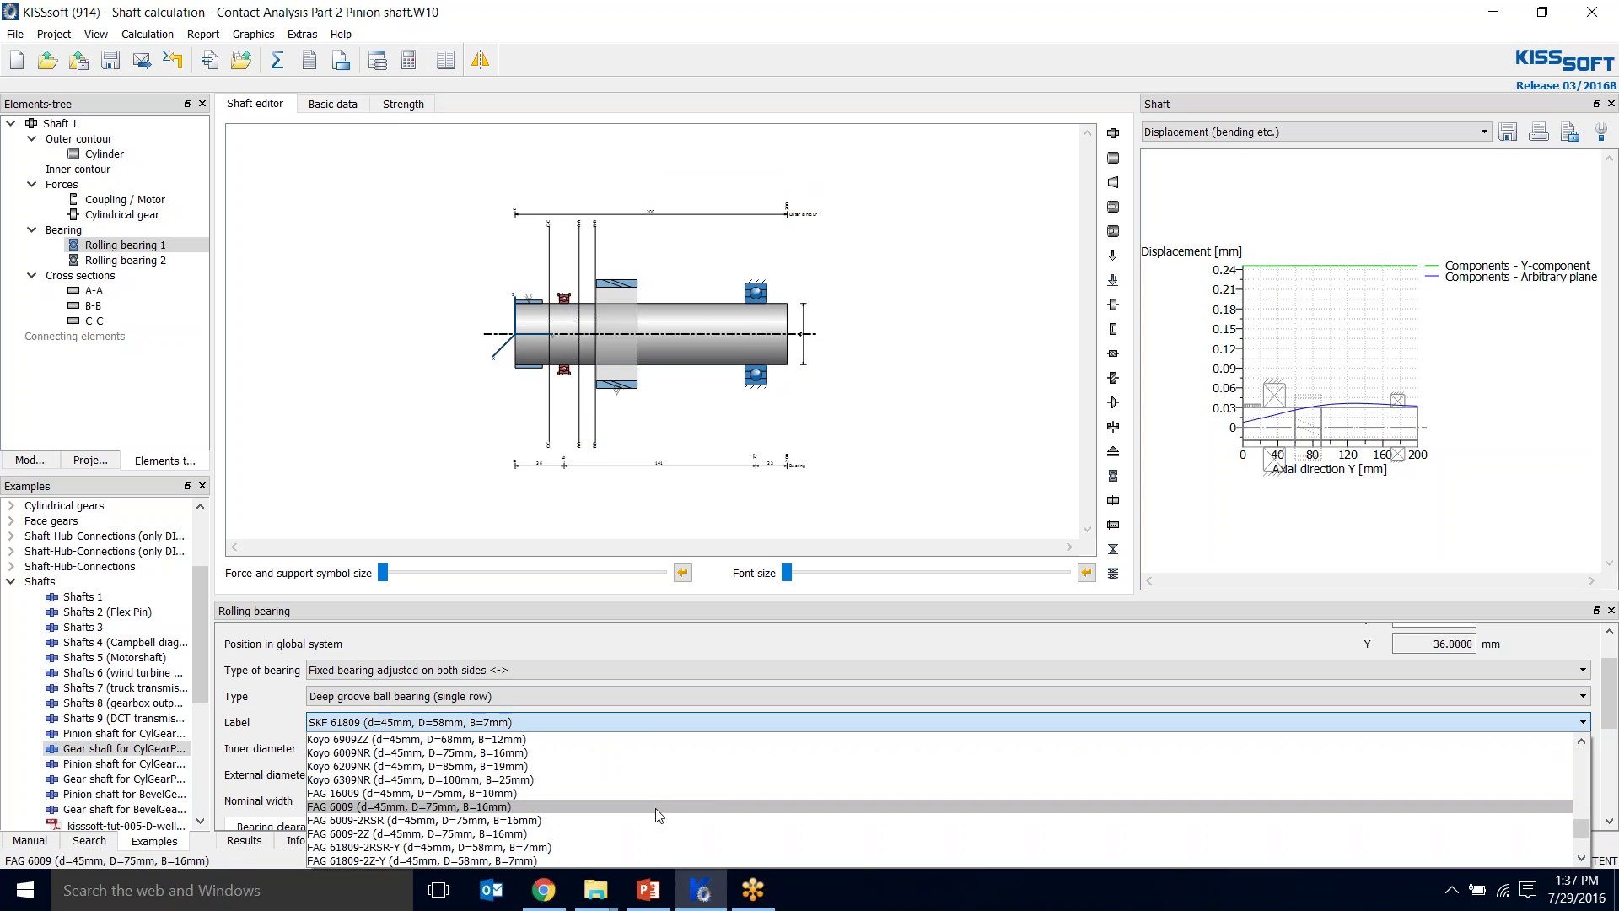
pyautogui.scroll(3, 658, 815)
pyautogui.scroll(9, 593, 814)
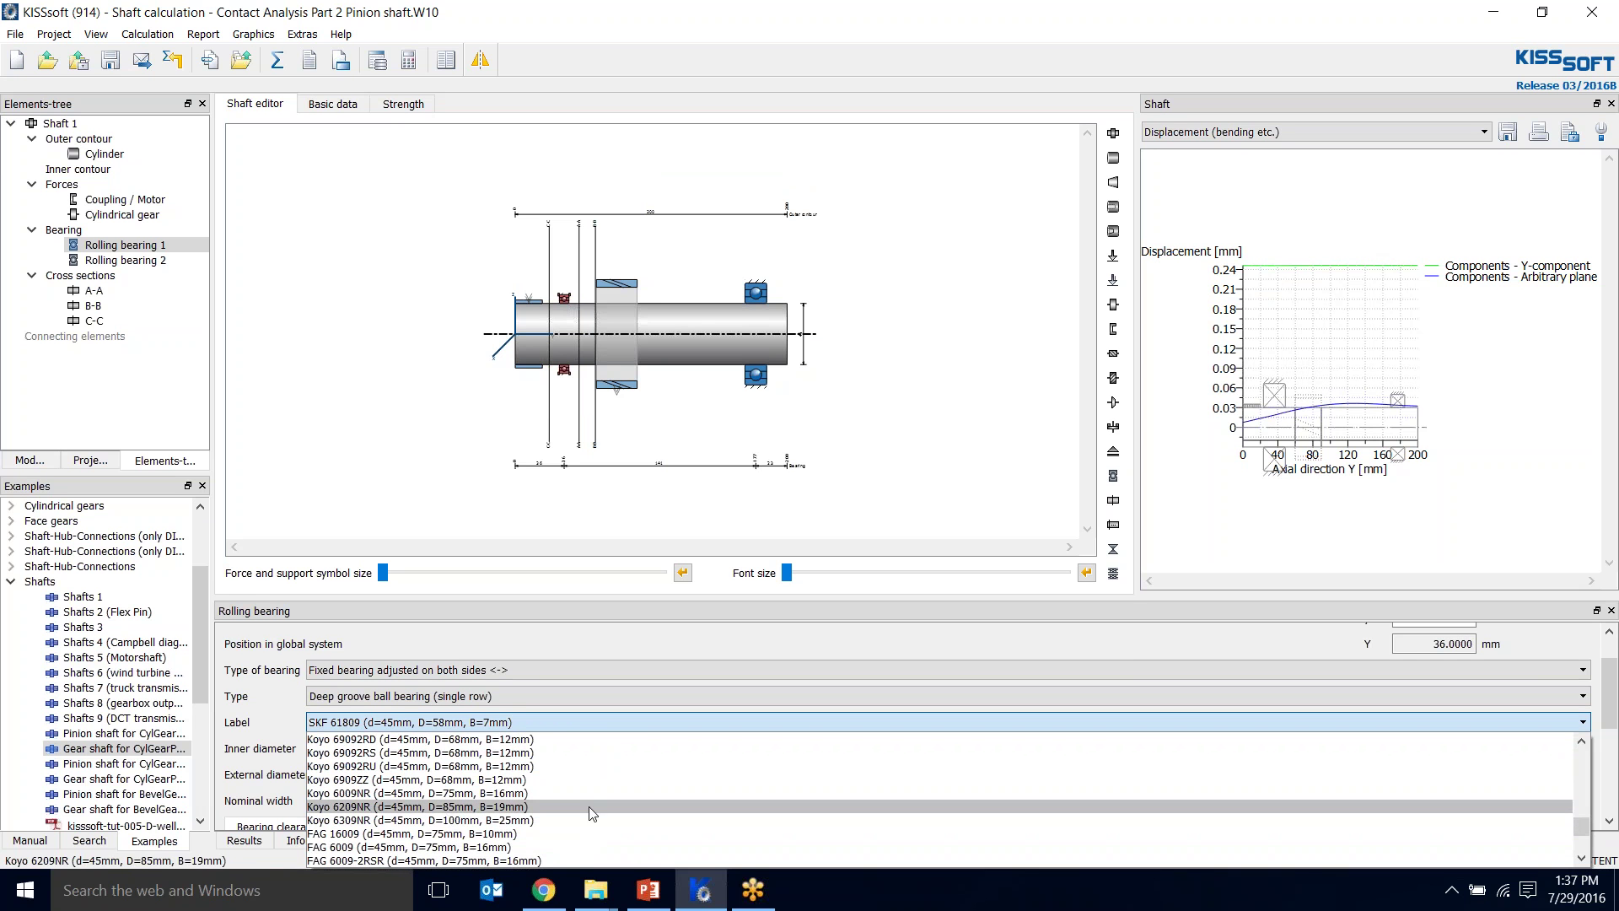
pyautogui.scroll(14, 593, 814)
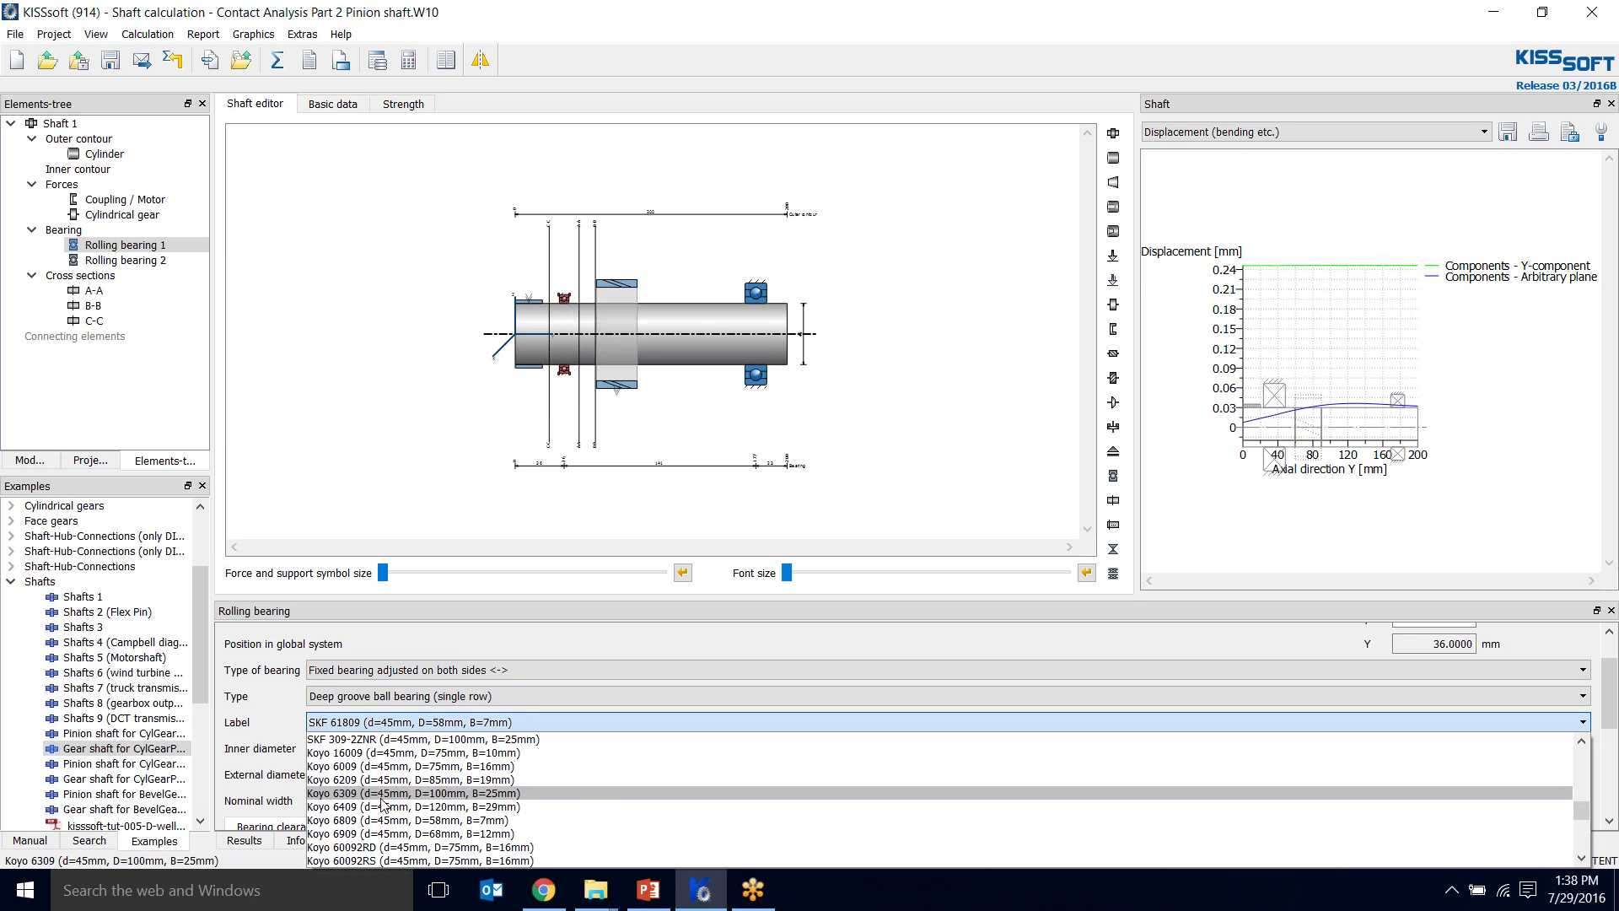
pyautogui.click(381, 793)
pyautogui.click(461, 457)
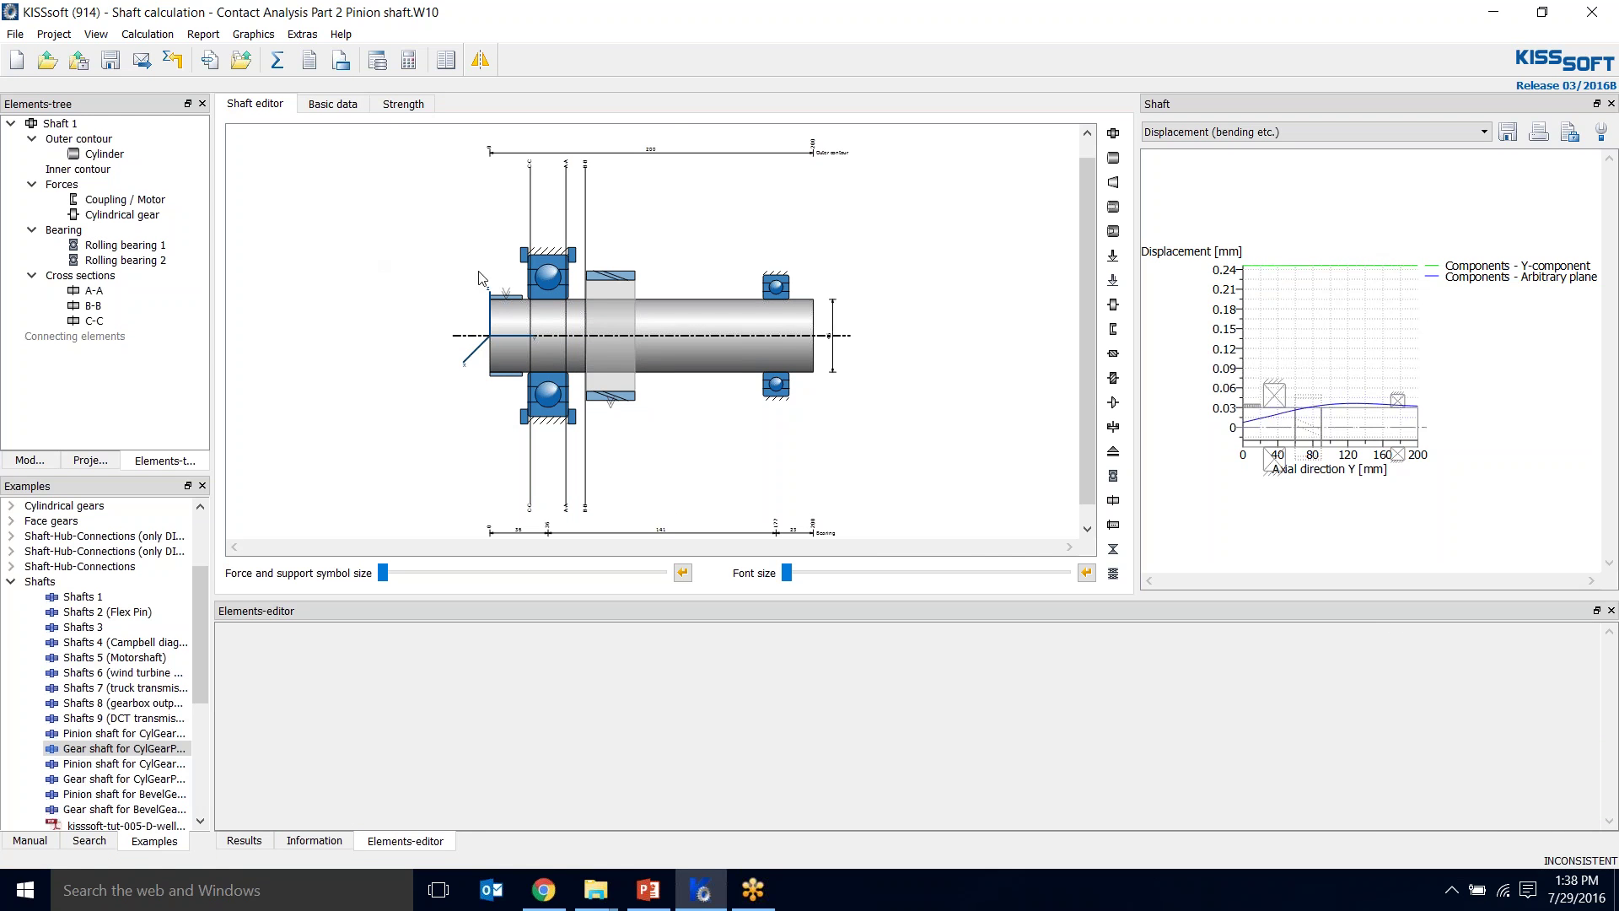
# - Check the positions and bearing type settings of Rolling bearing 1 and Rolling bearing 2
pyautogui.click(540, 305)
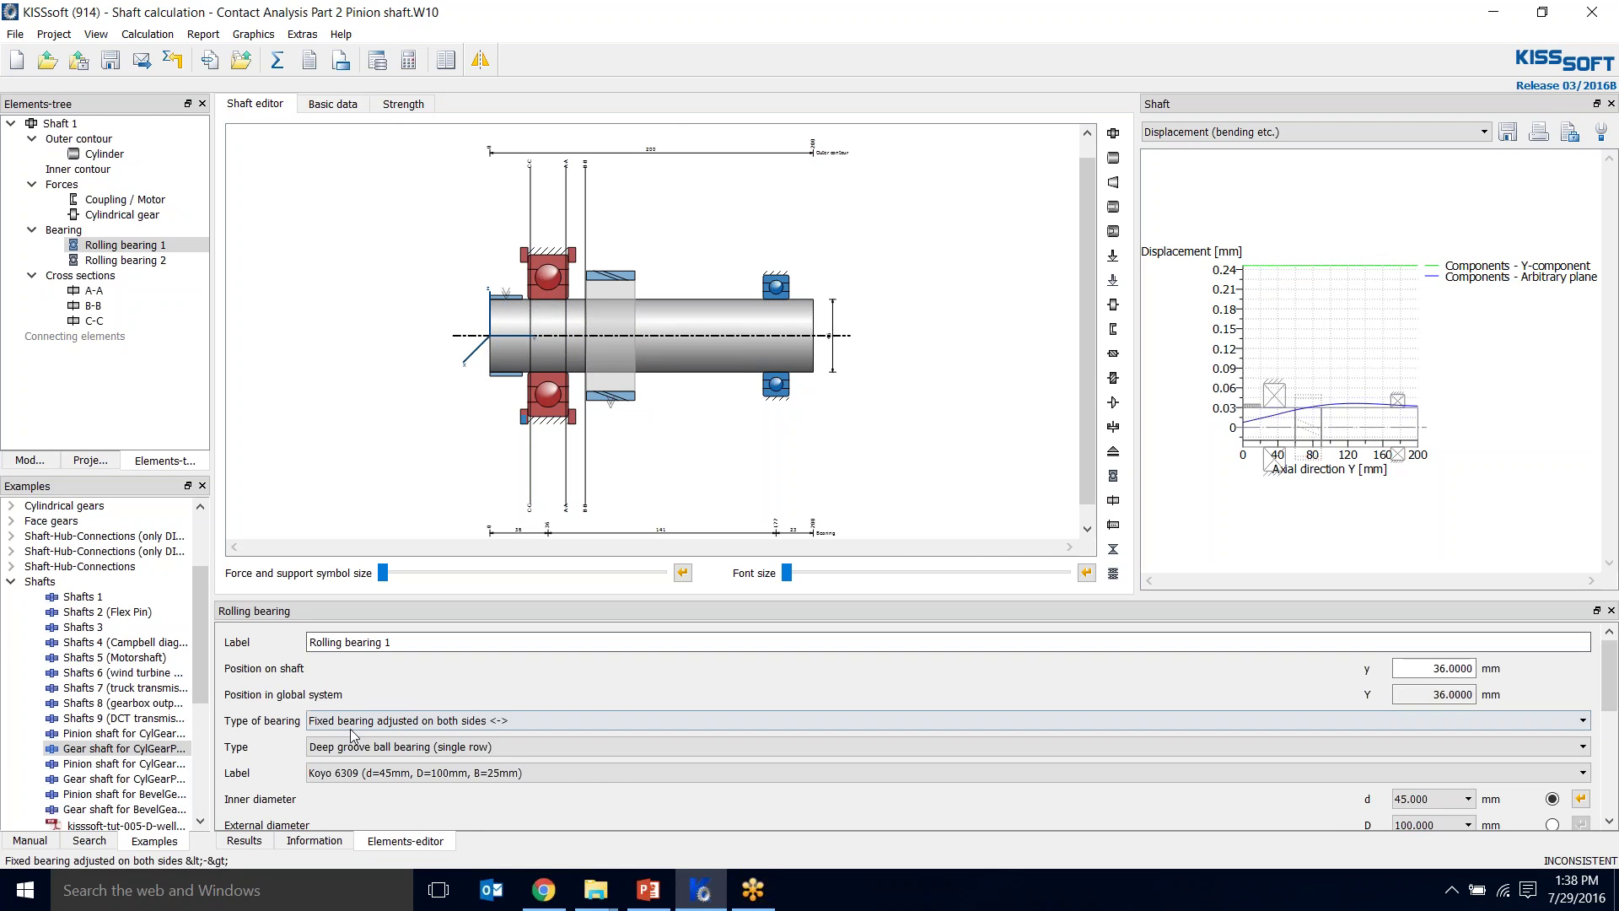
pyautogui.click(771, 295)
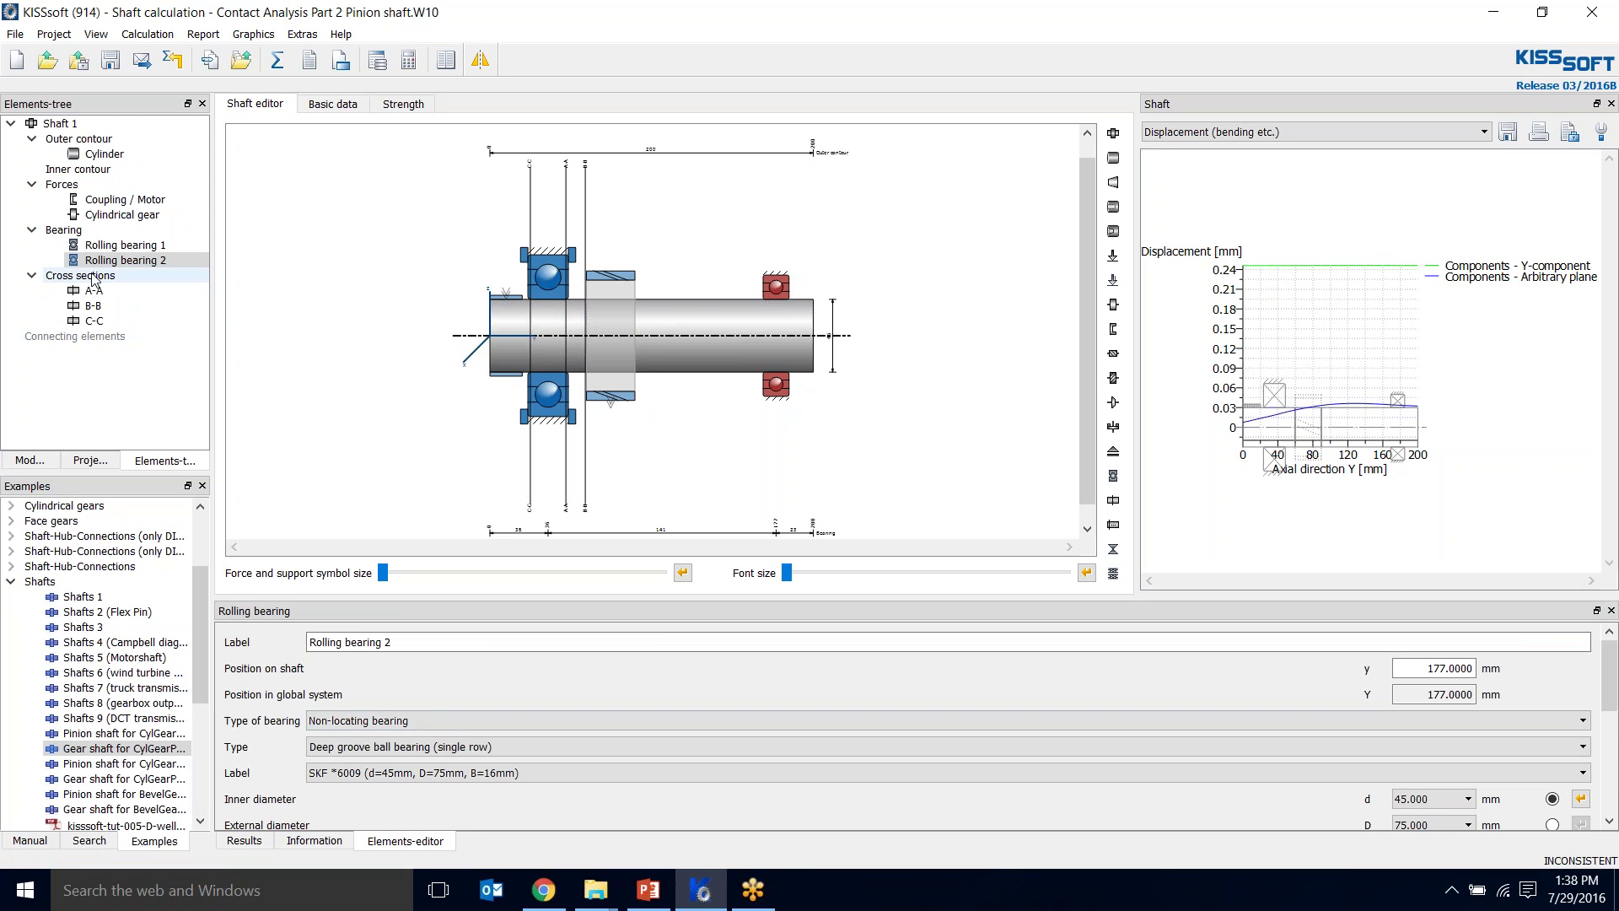
# - Change the torque unit of the shaft's Coupling / Motor element to ft*lbf
pyautogui.click(109, 216)
pyautogui.press('Up')
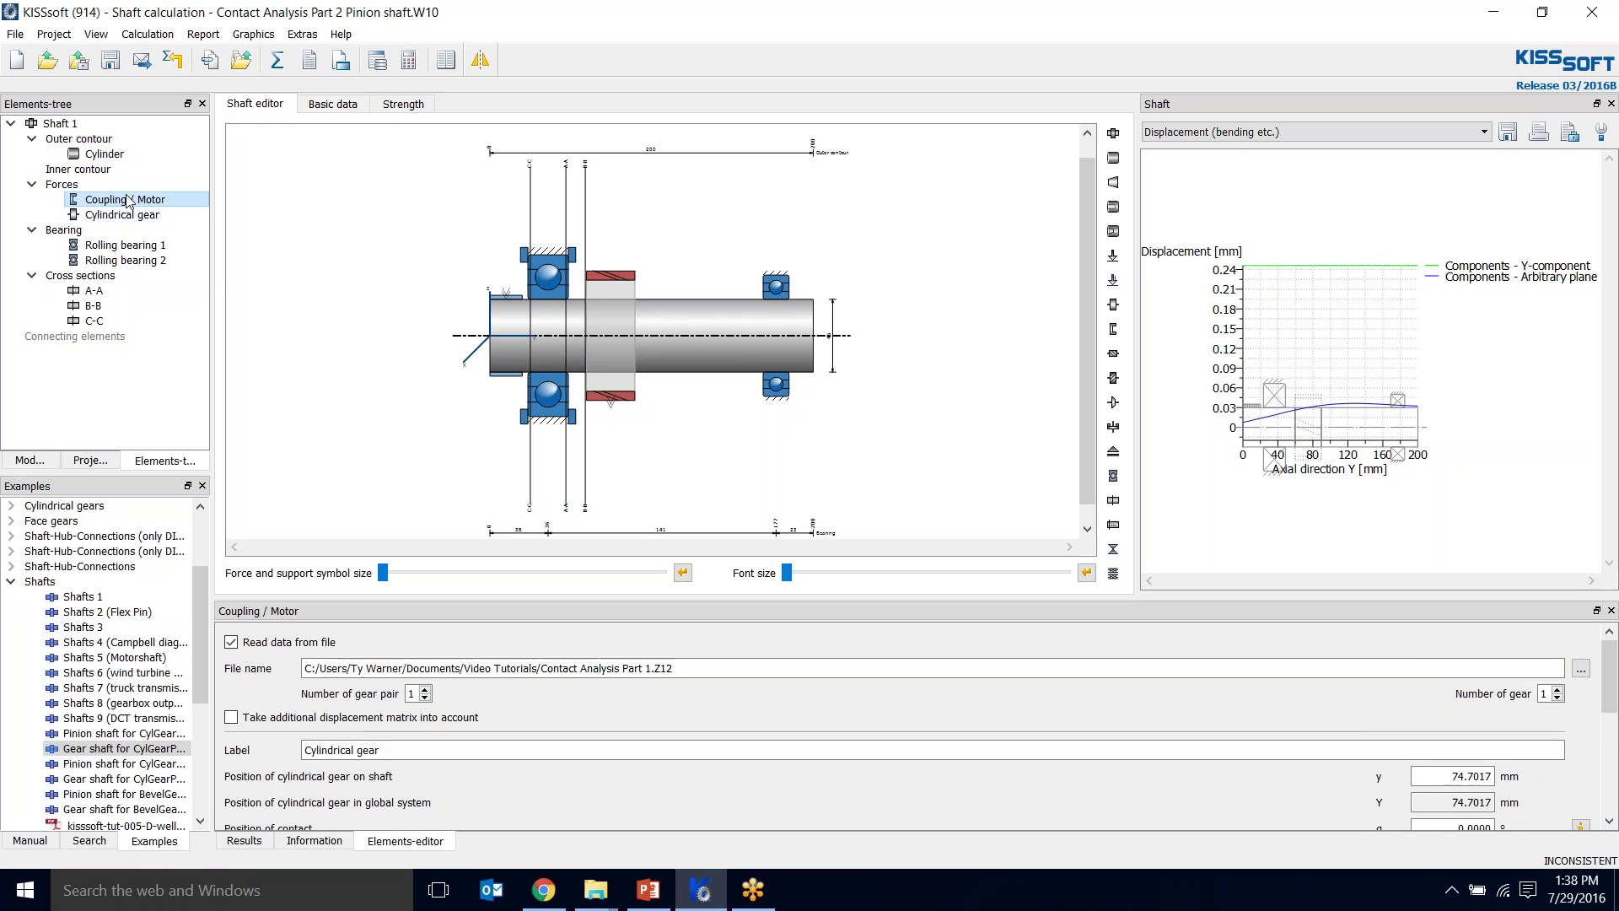
pyautogui.scroll(-3, 904, 705)
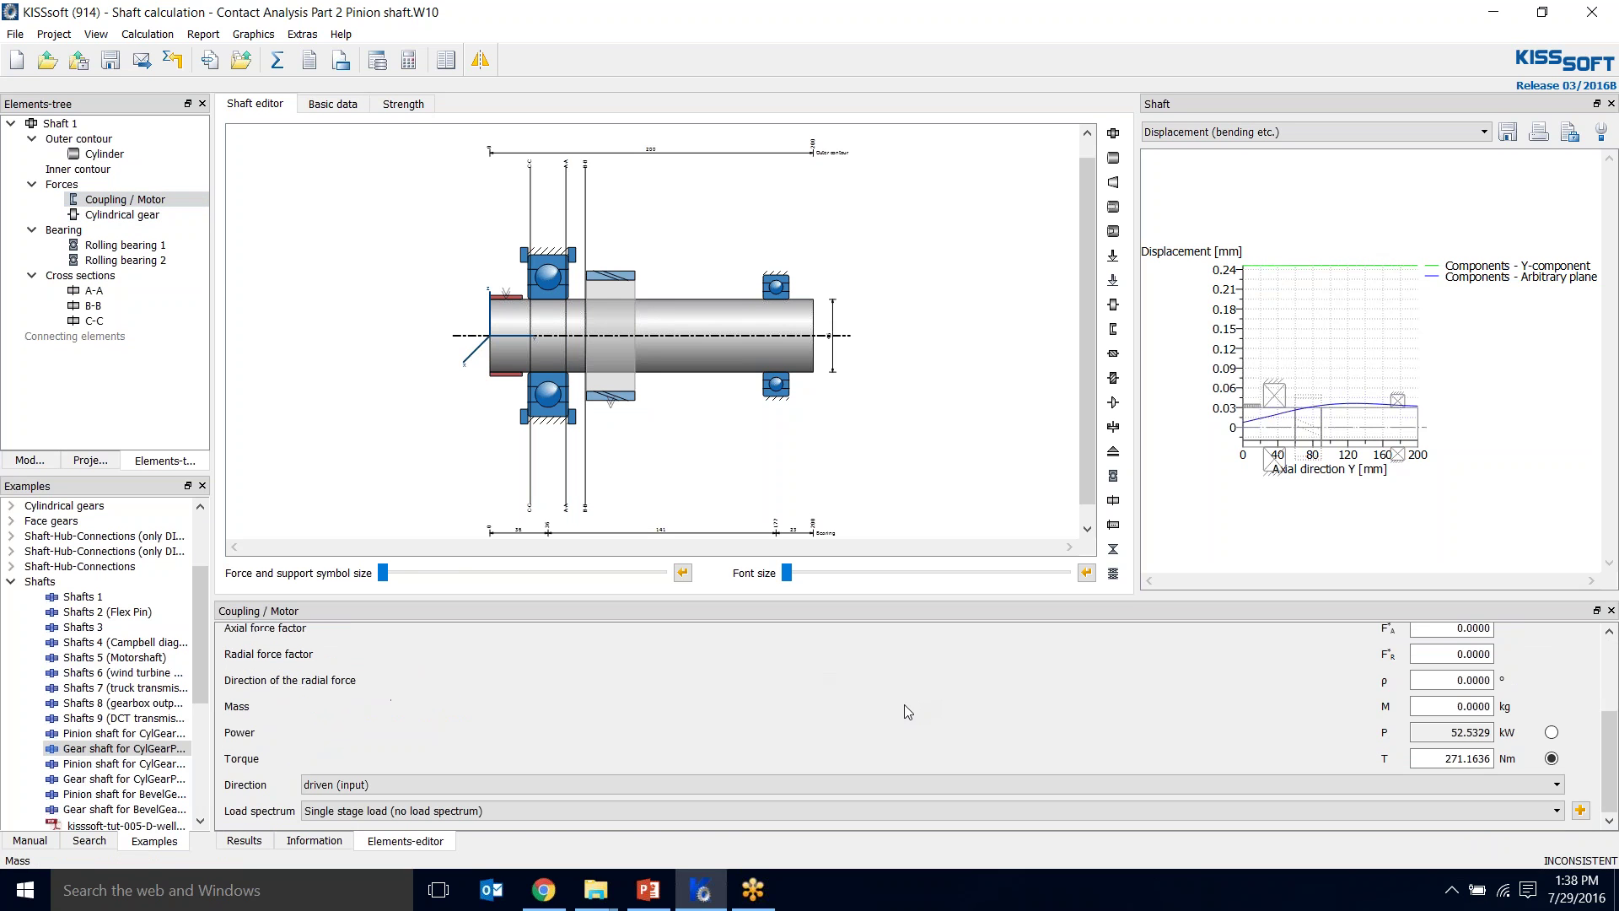
pyautogui.click(1509, 761)
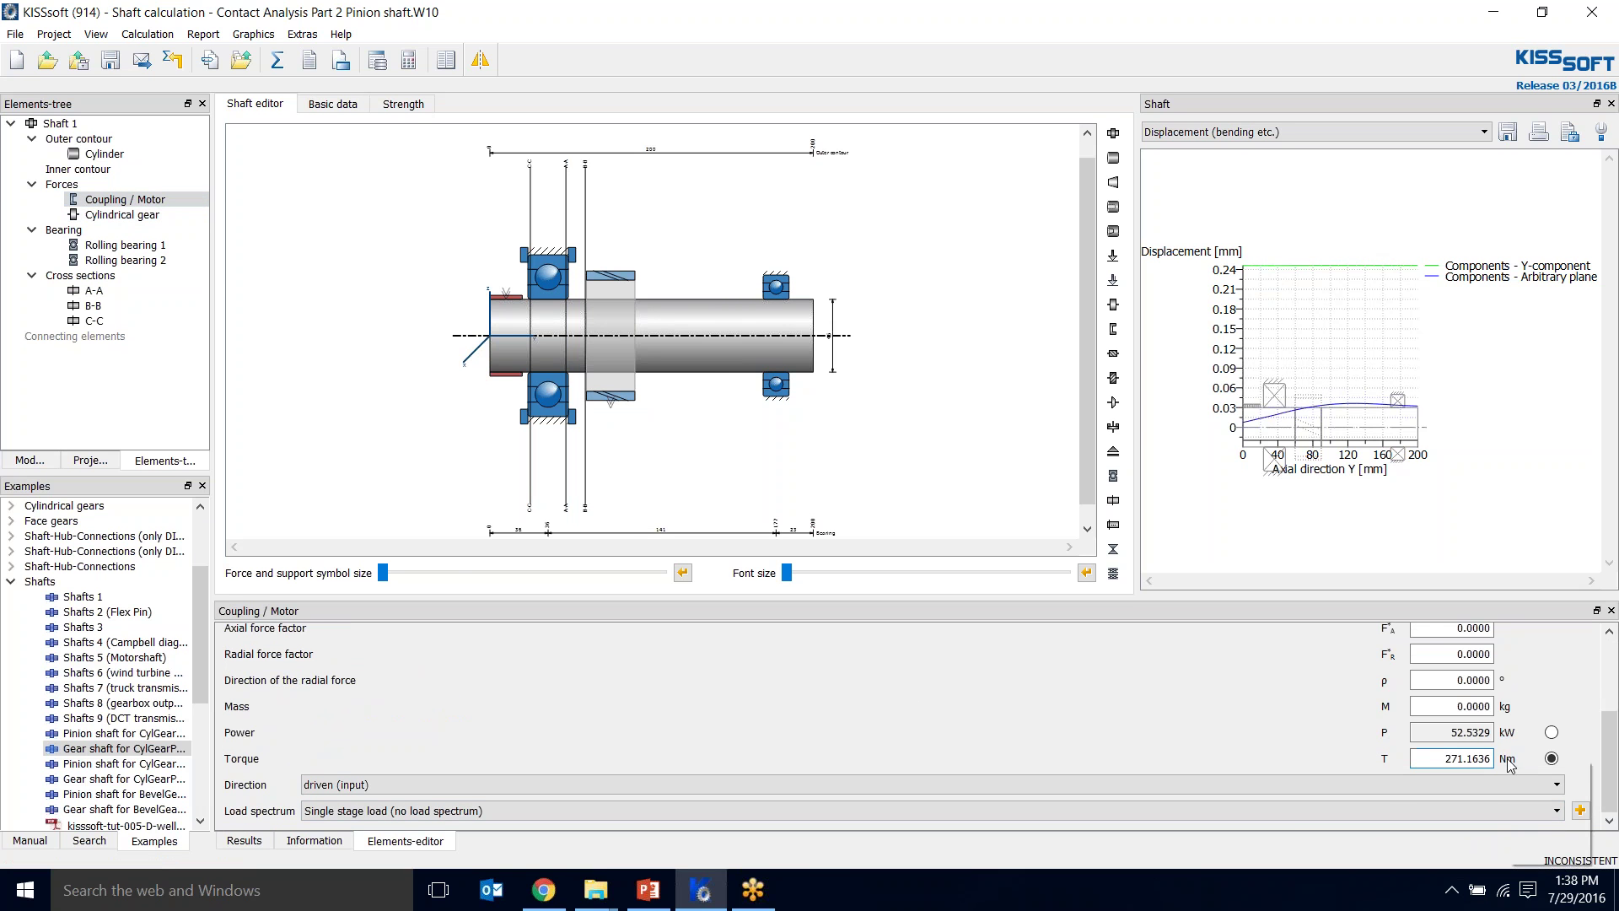
pyautogui.click(1555, 839)
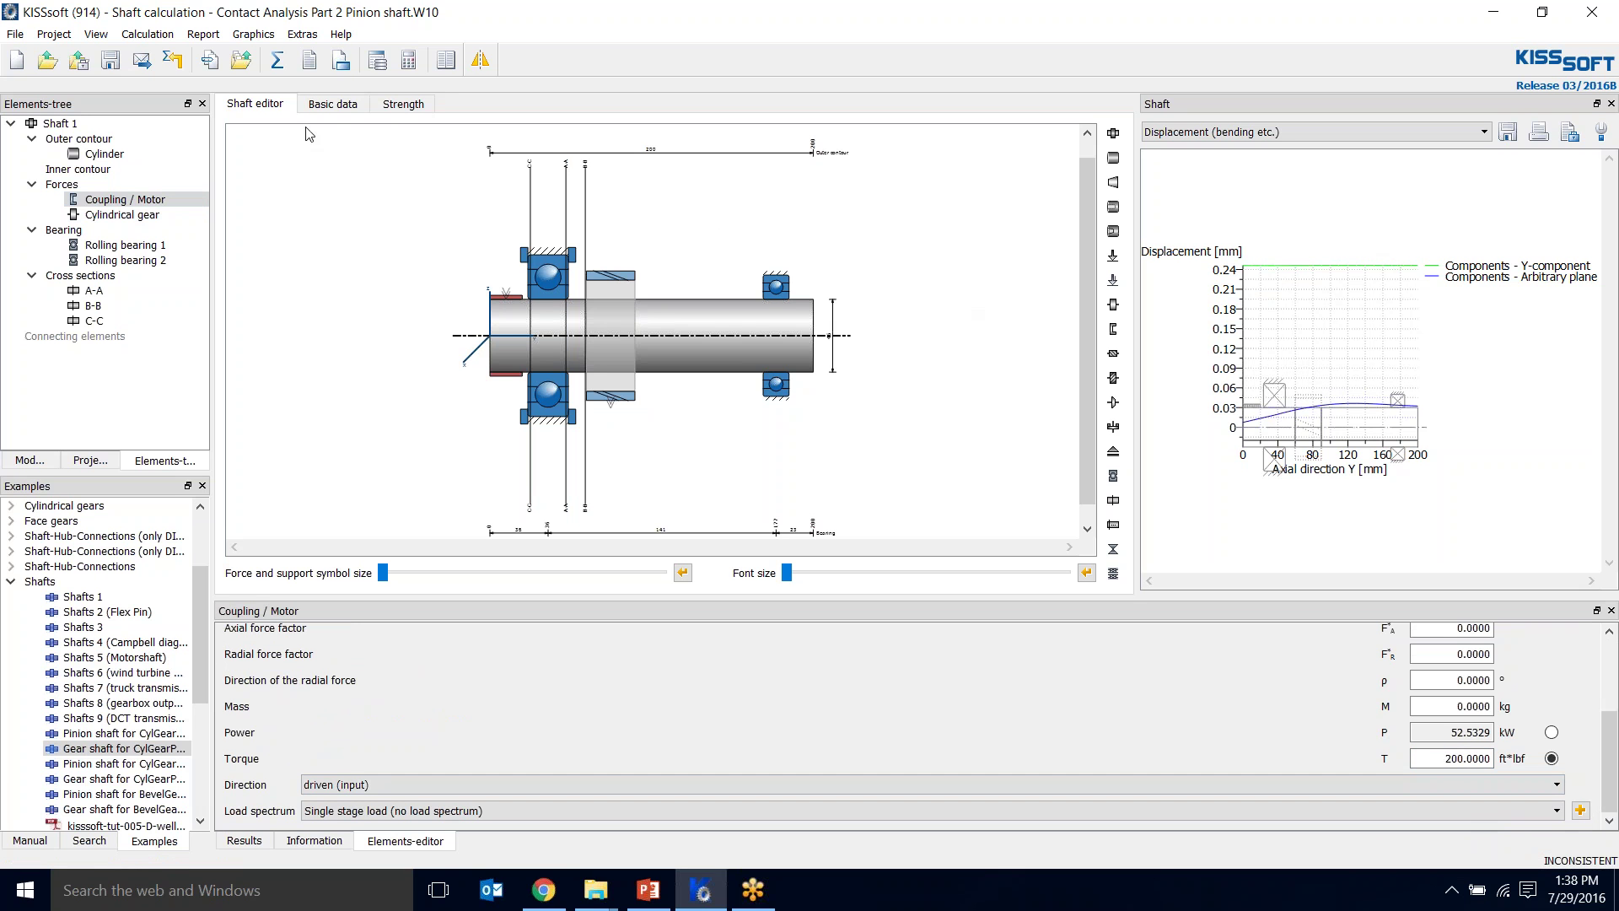
# - Delete the existing cylindrical gear from the forces on Shaft 1
pyautogui.click(632, 282)
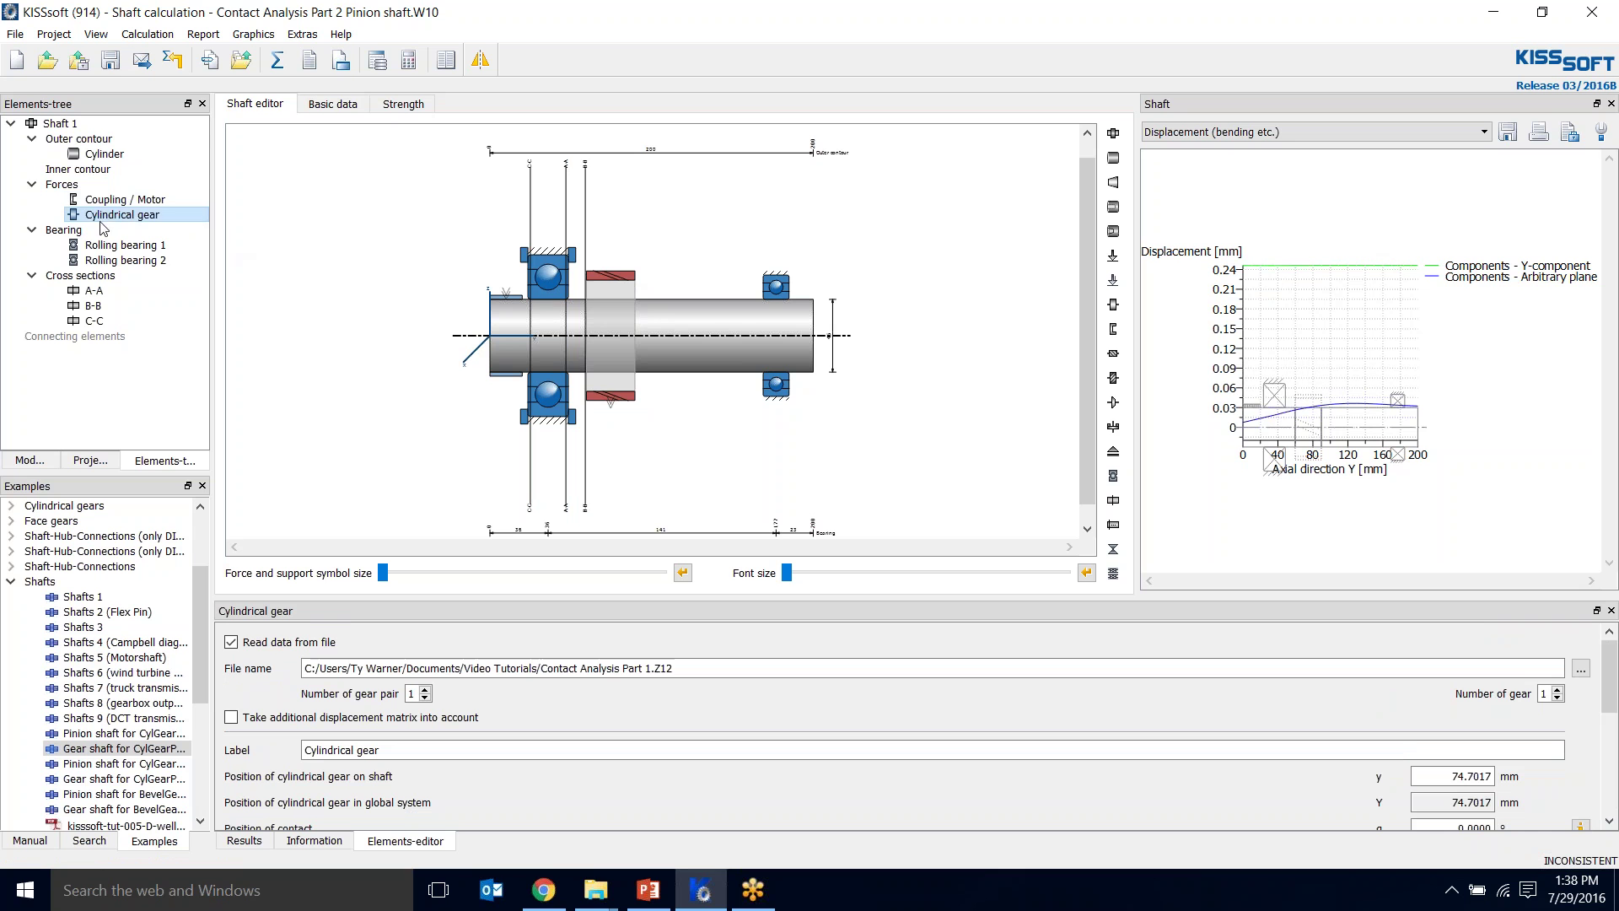
pyautogui.rightClick(108, 219)
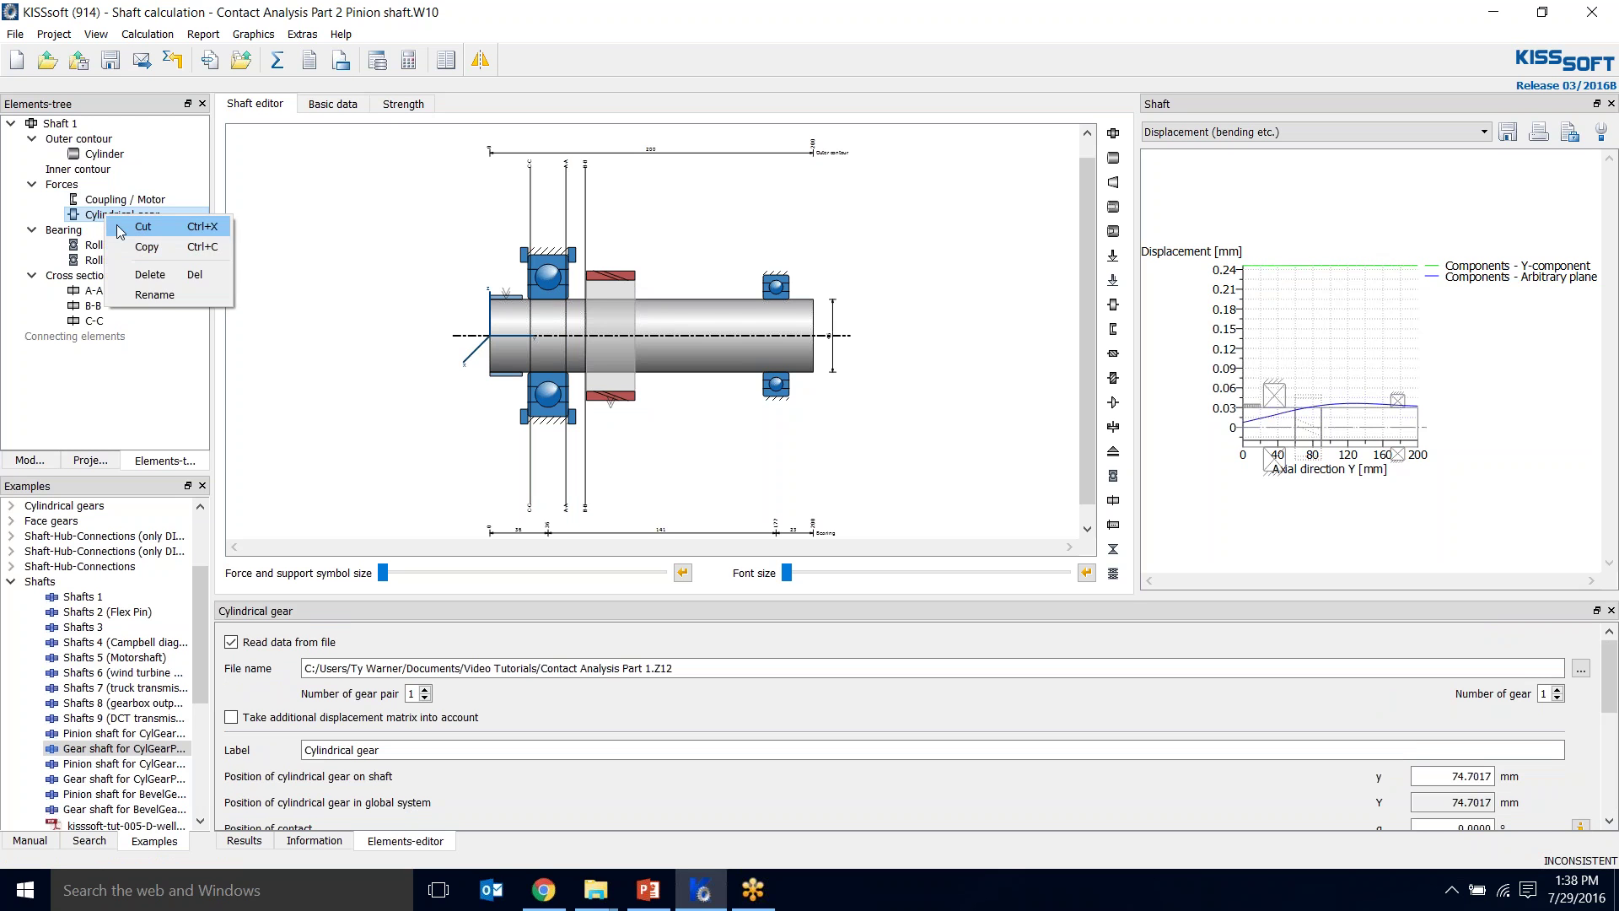
pyautogui.click(150, 274)
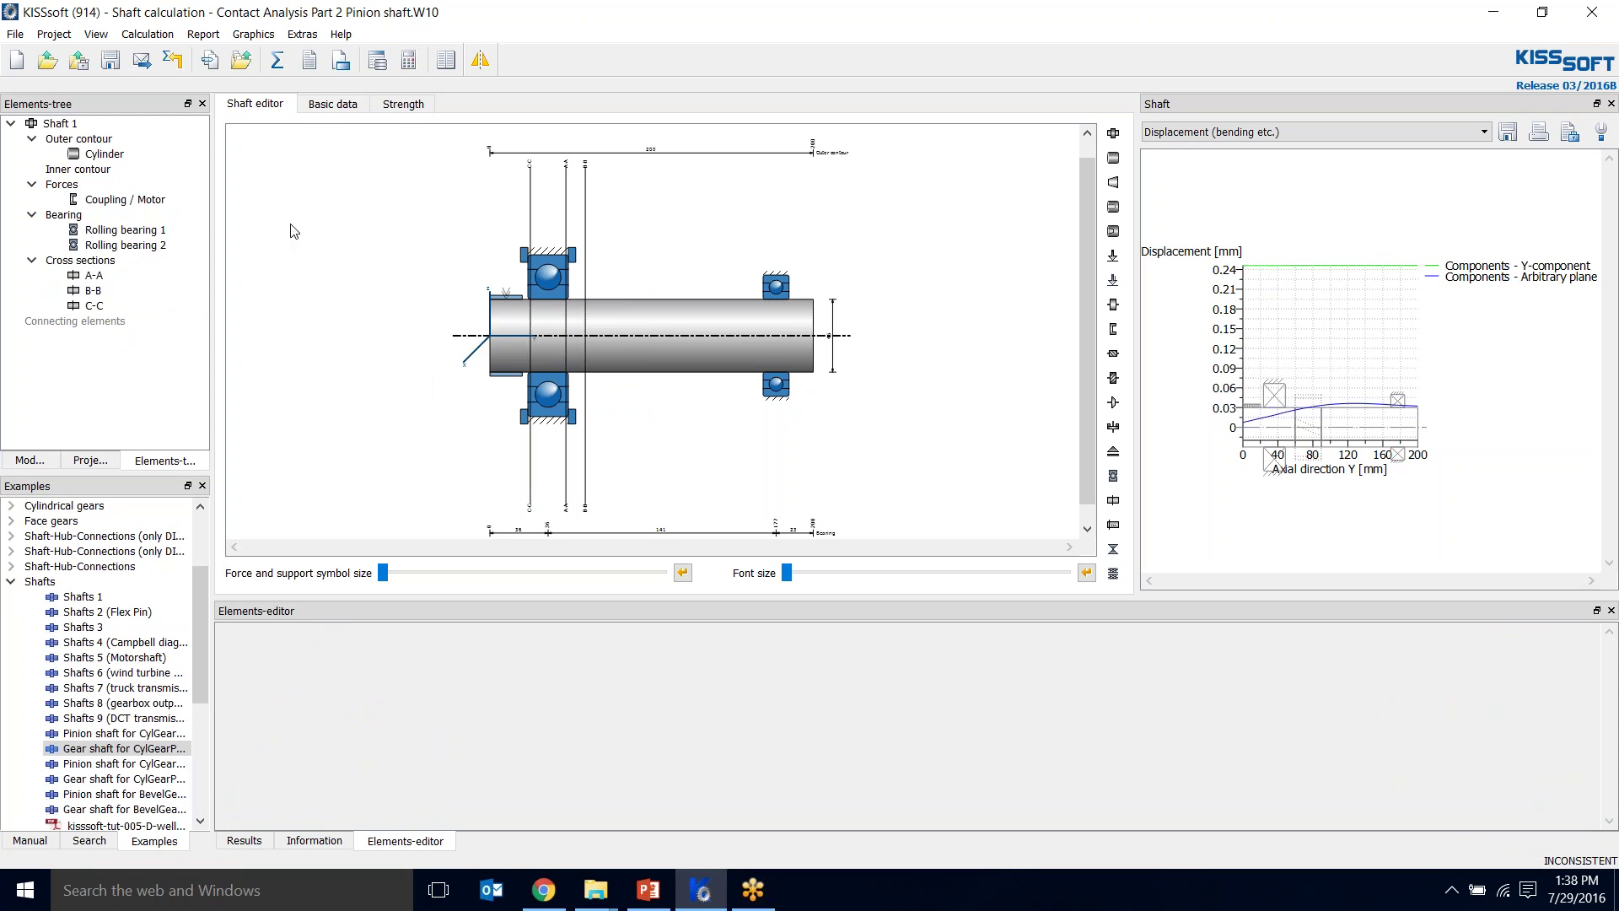
# - Add a new cylindrical gear to the shaft's forces and have it read its data from the file Contact Analysis Part 1.Z12
pyautogui.rightClick(84, 187)
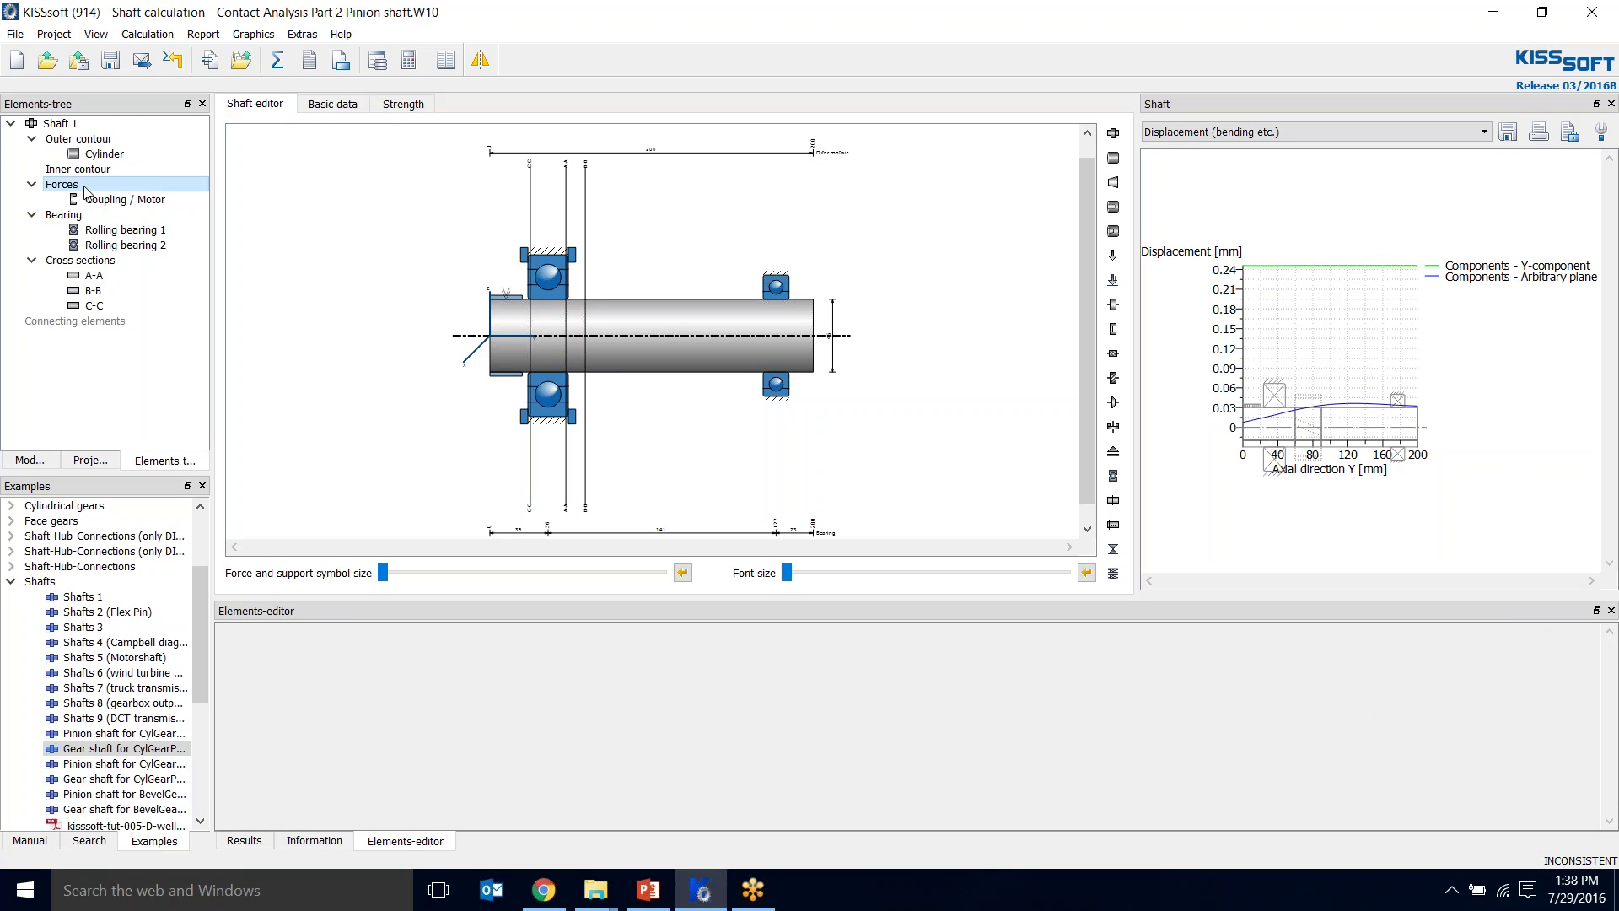
pyautogui.moveTo(104, 199)
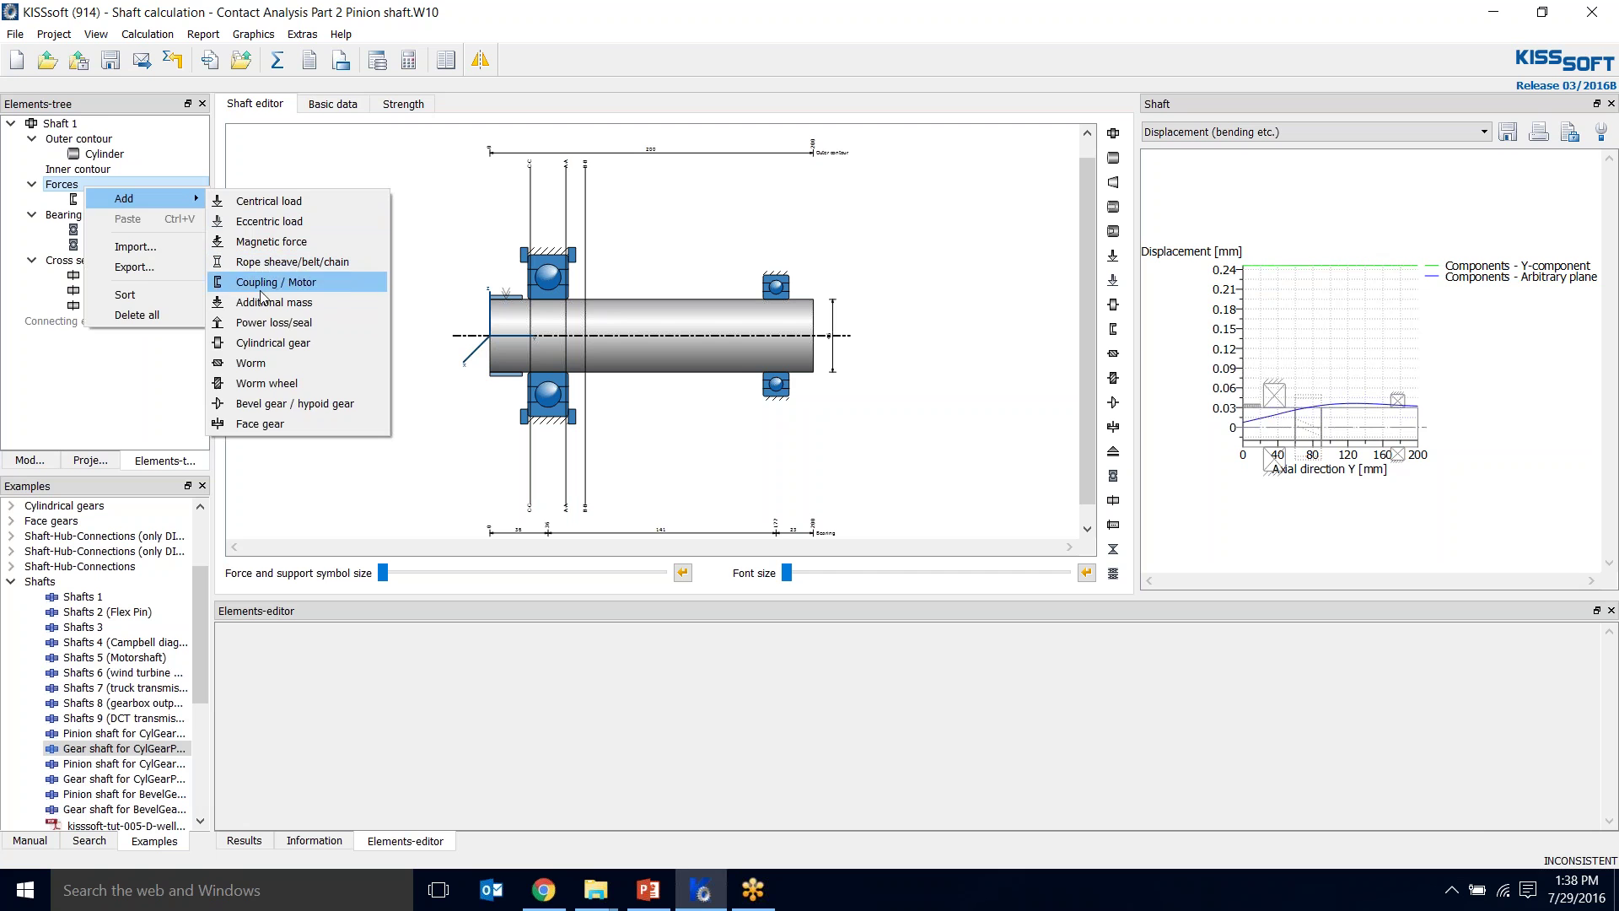
pyautogui.click(257, 344)
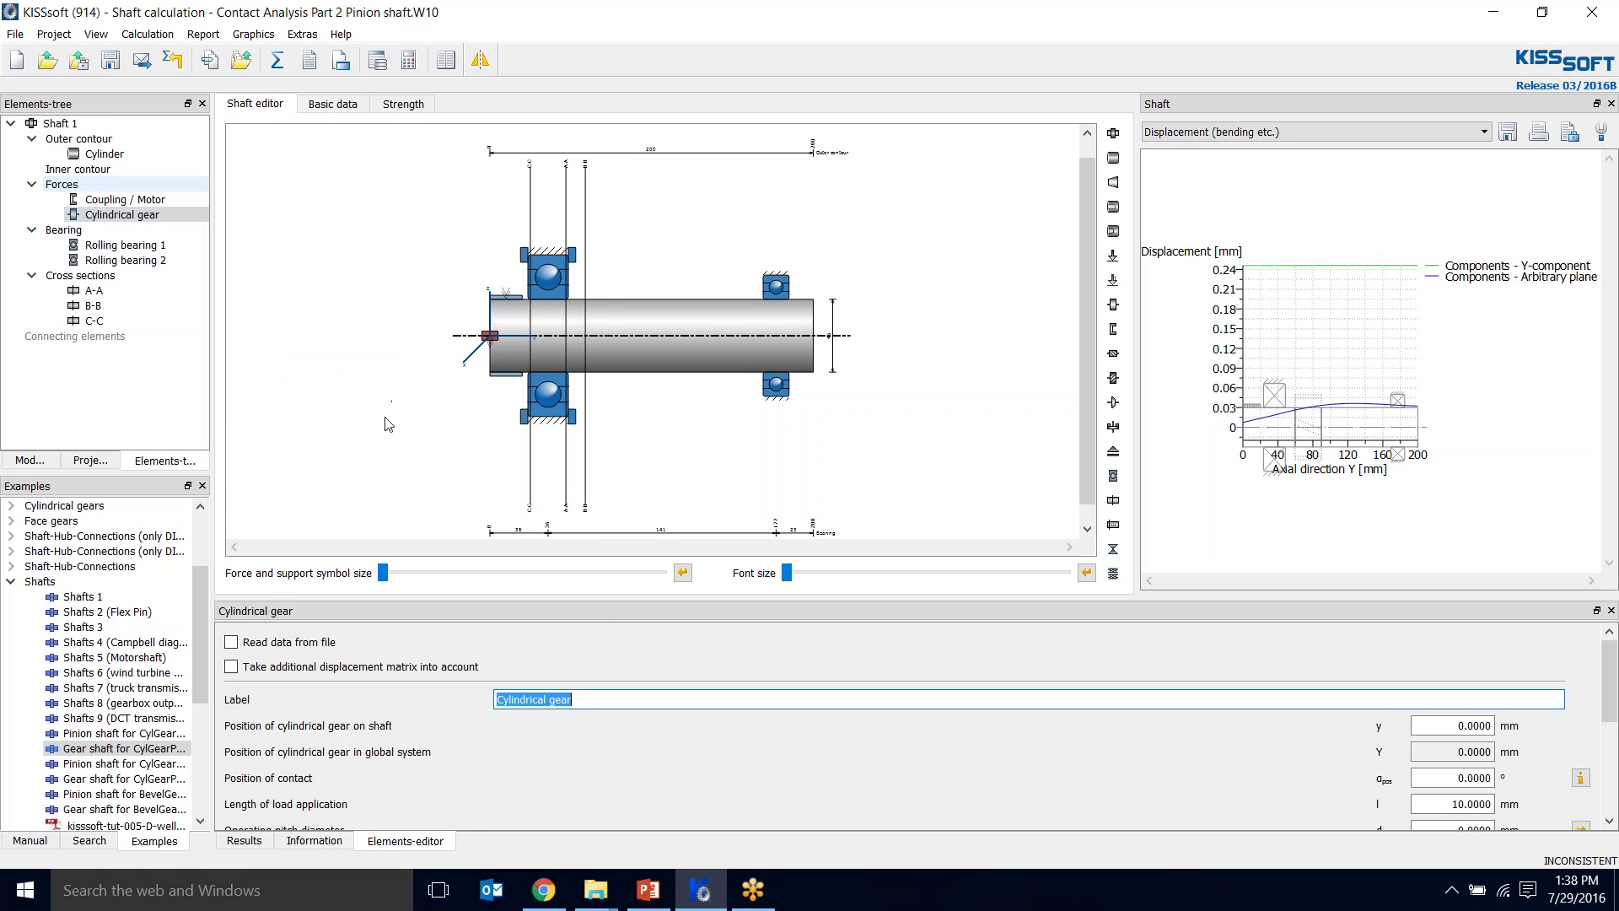
pyautogui.click(231, 646)
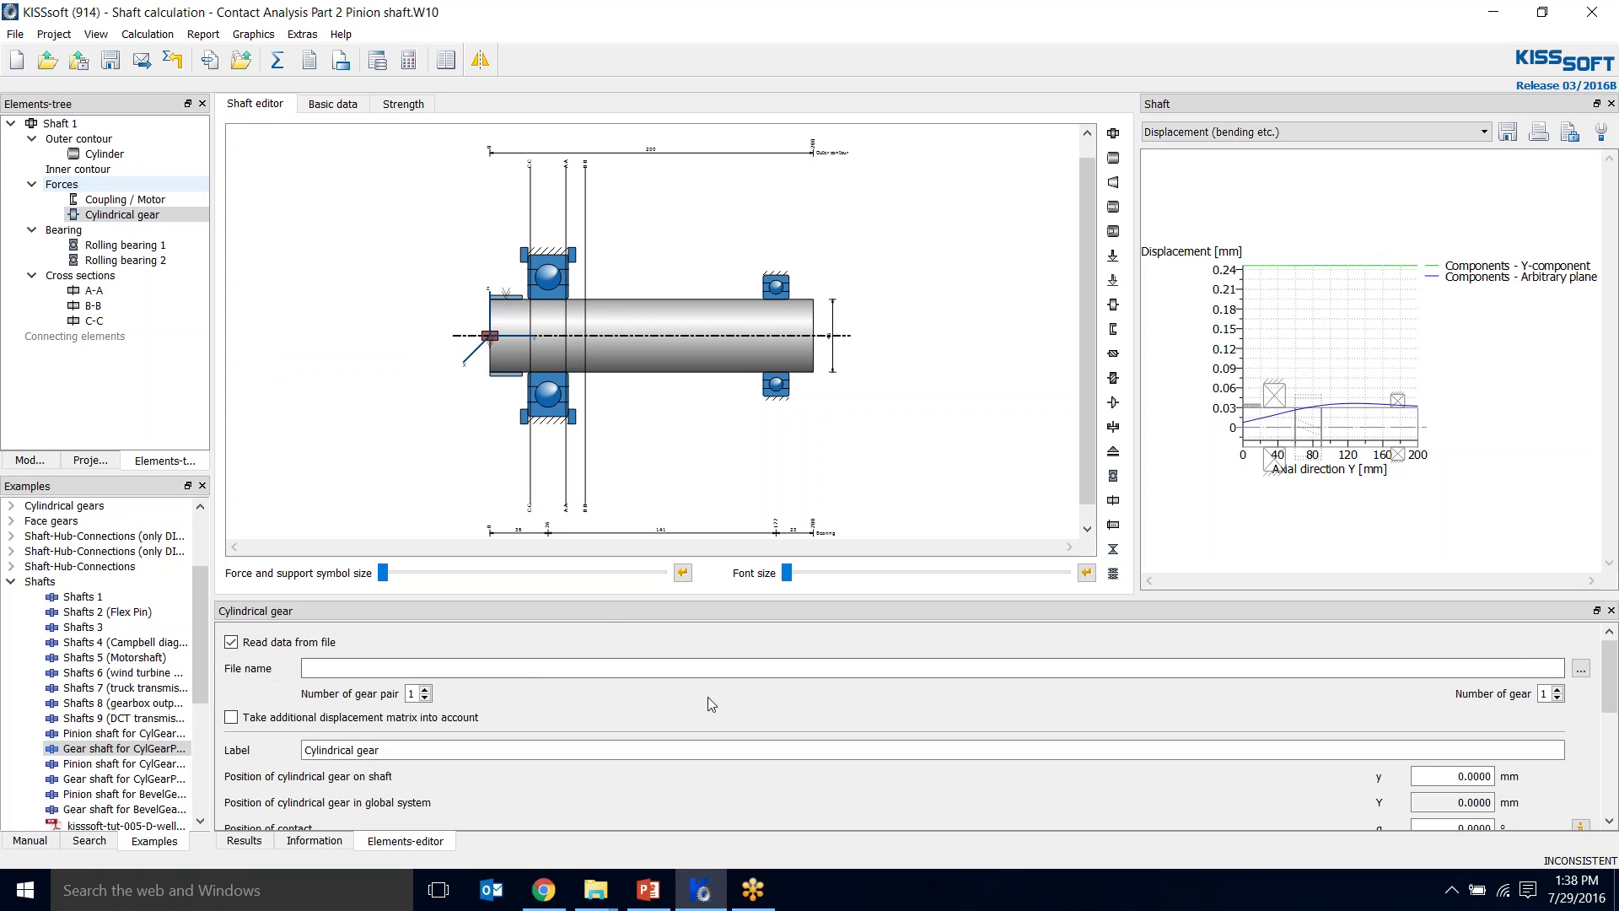
pyautogui.click(1582, 669)
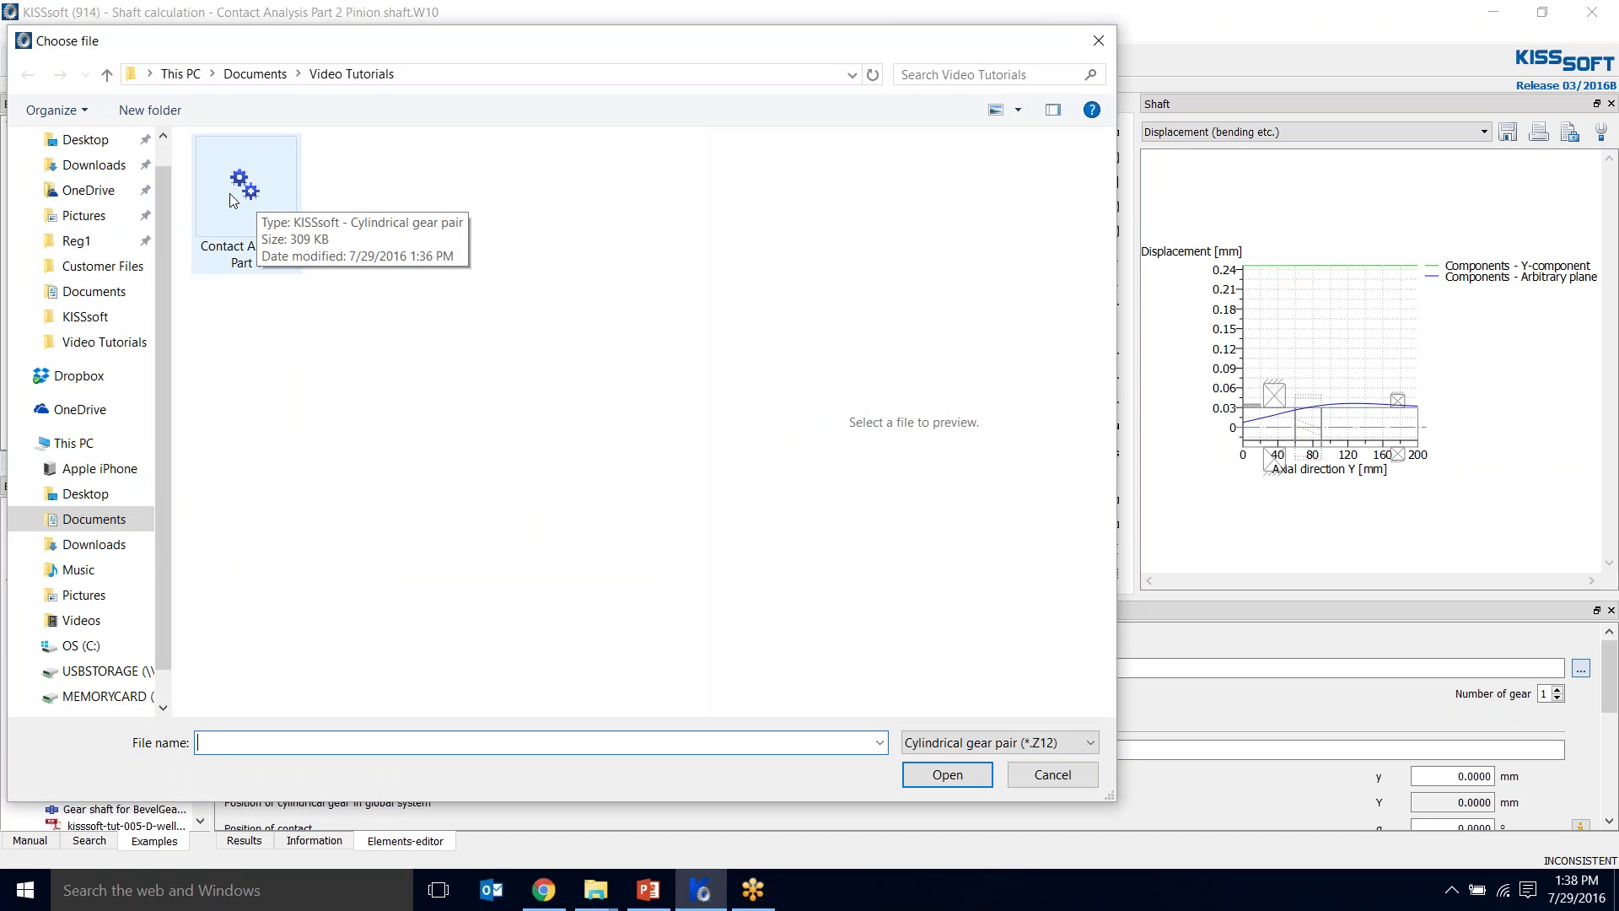
pyautogui.click(233, 200)
pyautogui.click(947, 775)
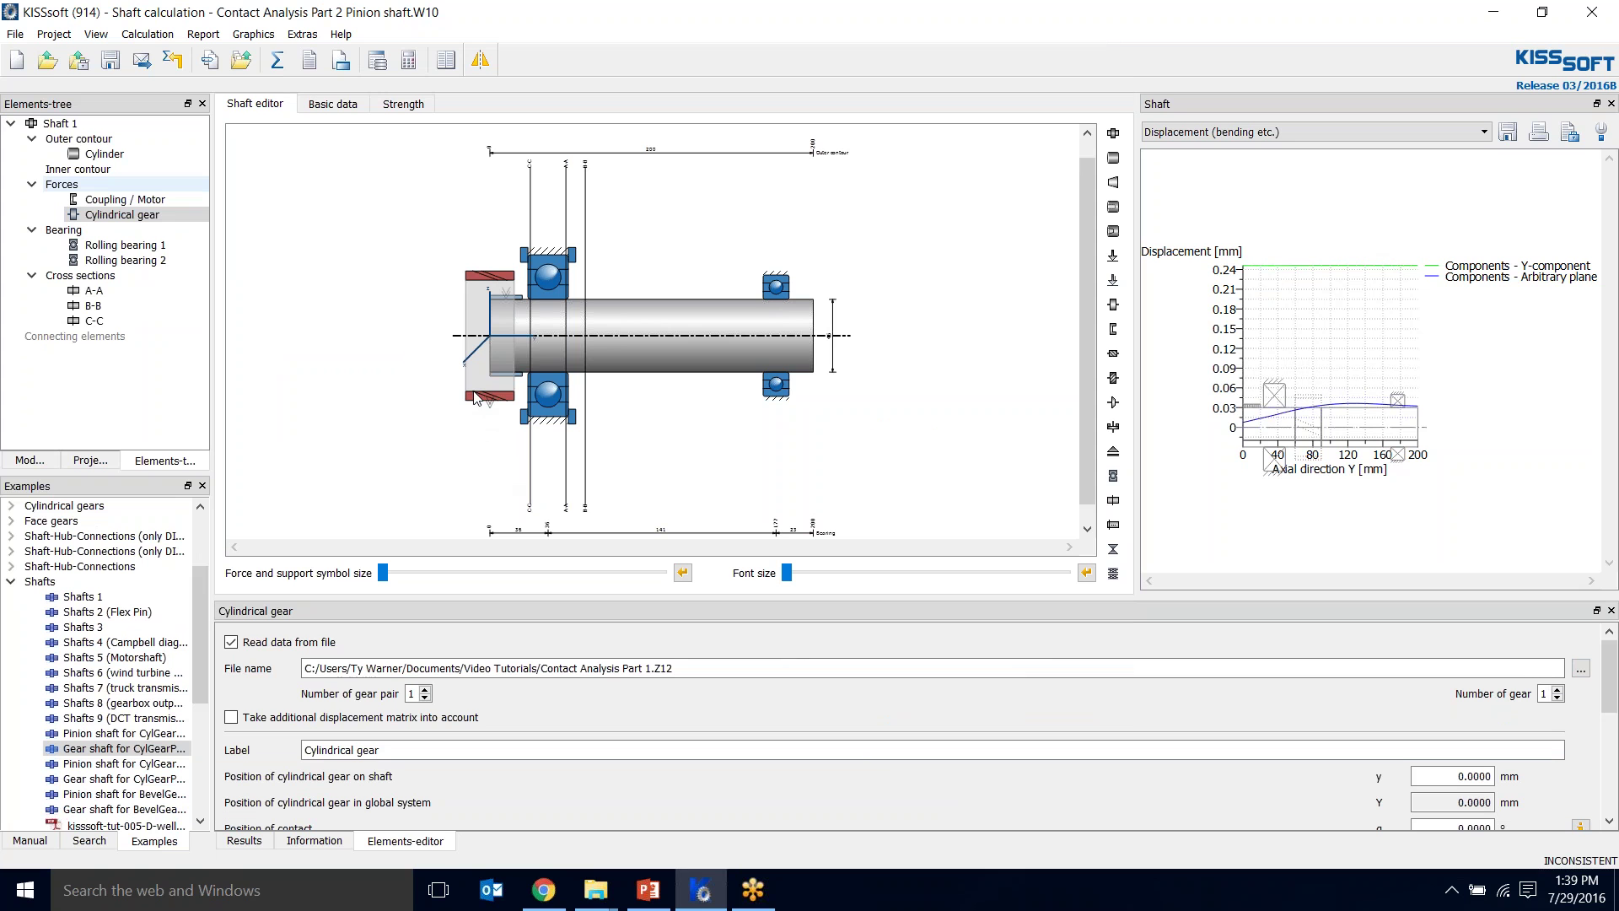
# - Set the cylindrical gear's position on the shaft to 74 mm
pyautogui.doubleClick(1472, 776)
pyautogui.write('74')
pyautogui.press('Return')
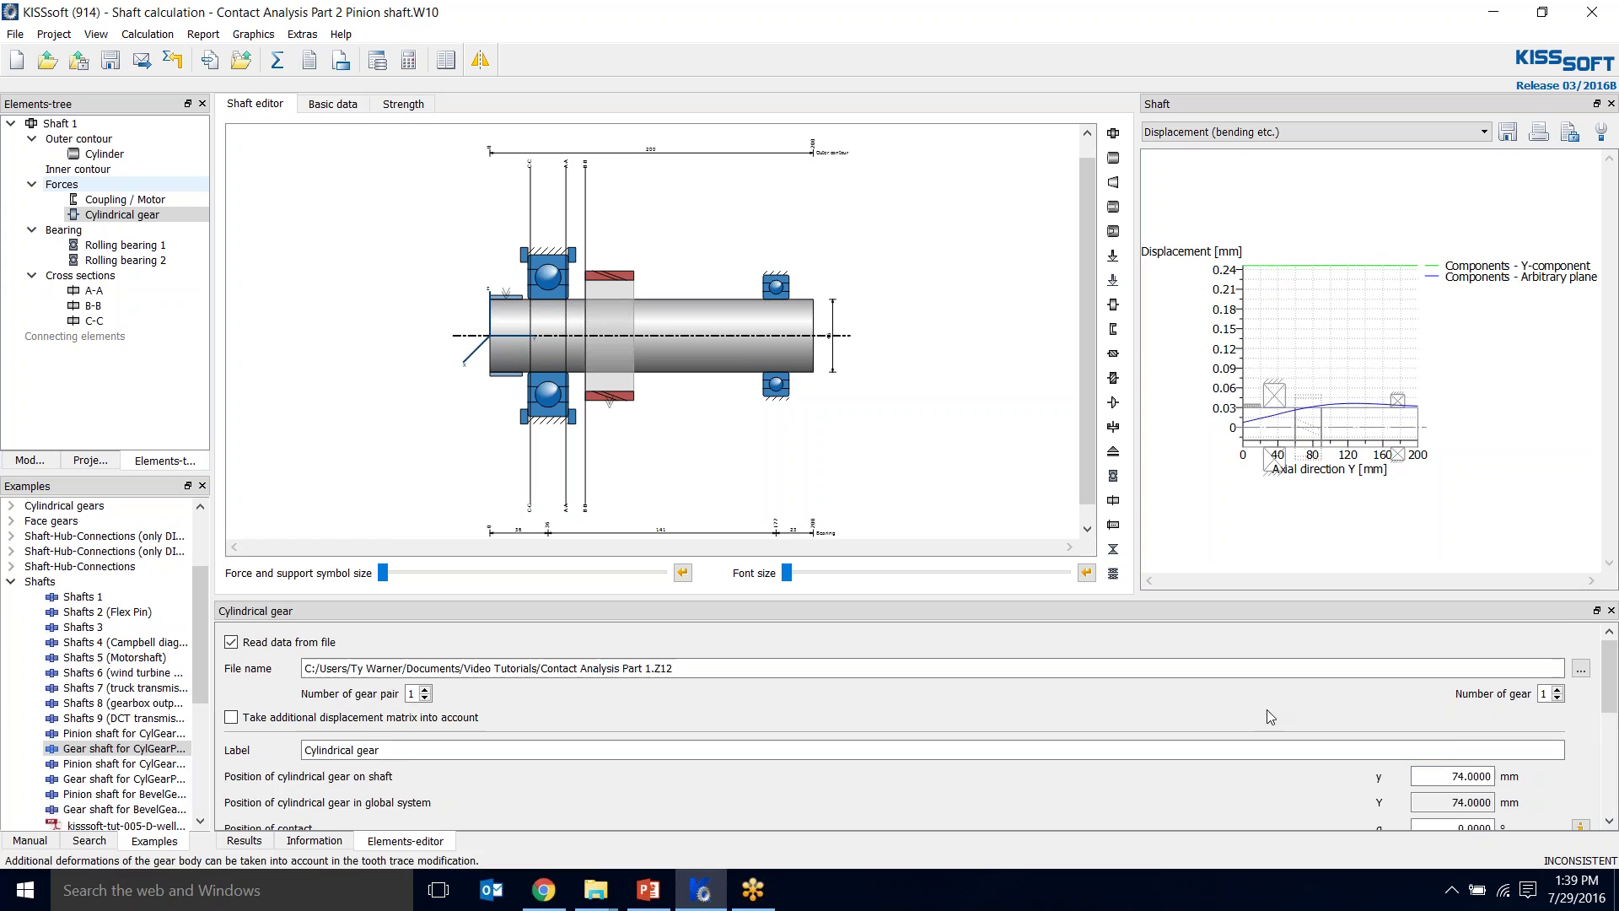
# - Look up the explanatory diagram for the cylindrical gear's position of contact
pyautogui.scroll(-2, 1240, 721)
pyautogui.click(1449, 727)
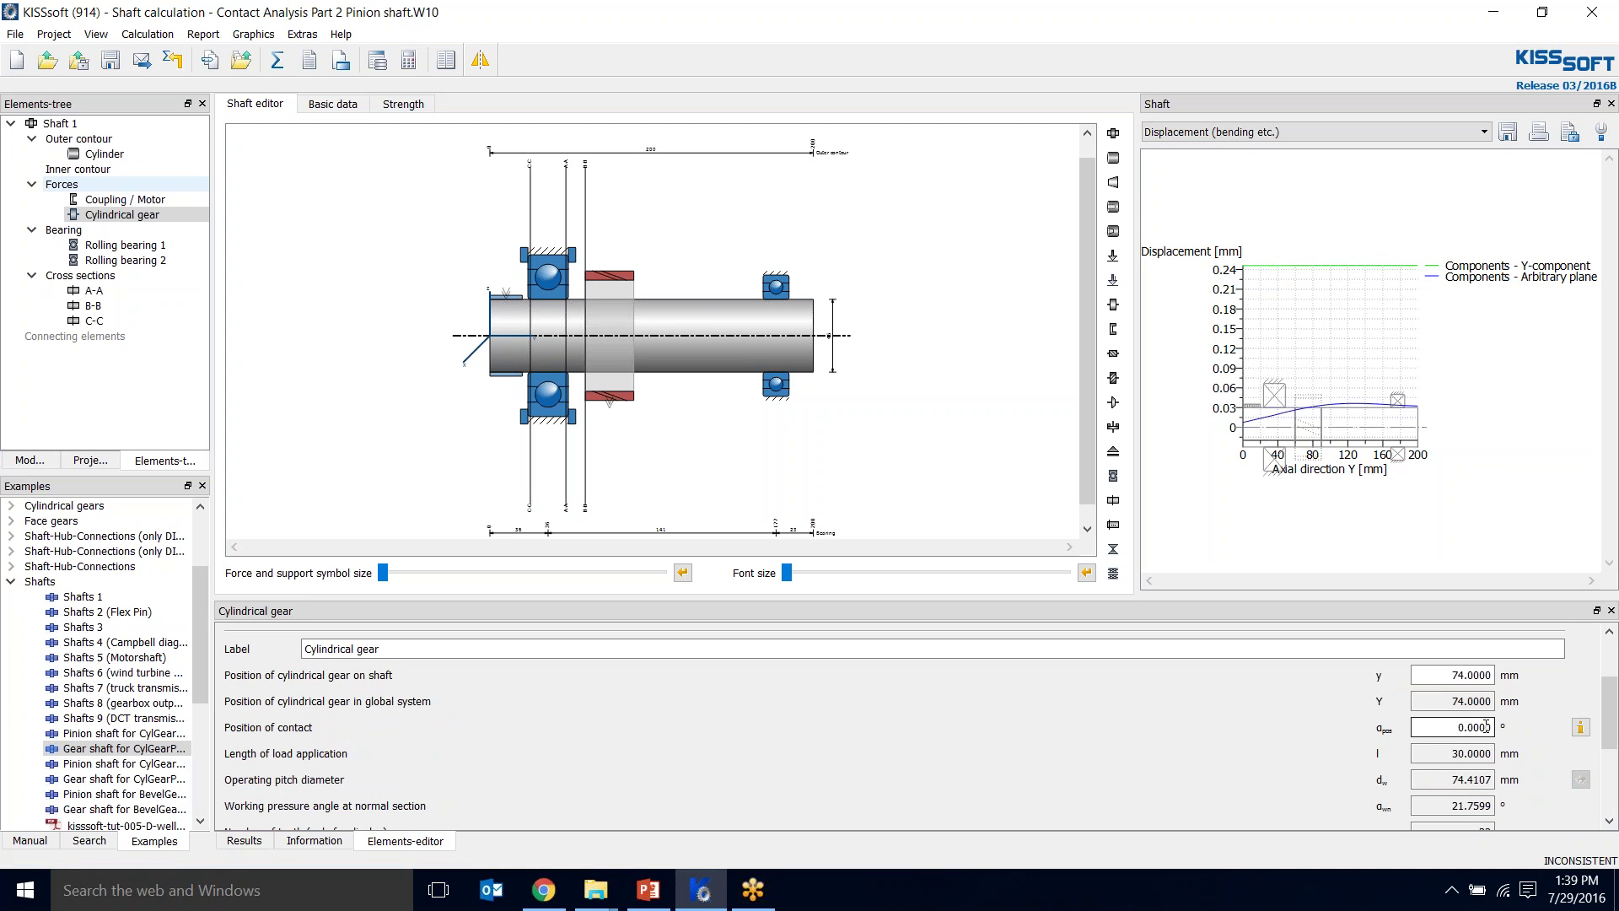
pyautogui.click(1581, 730)
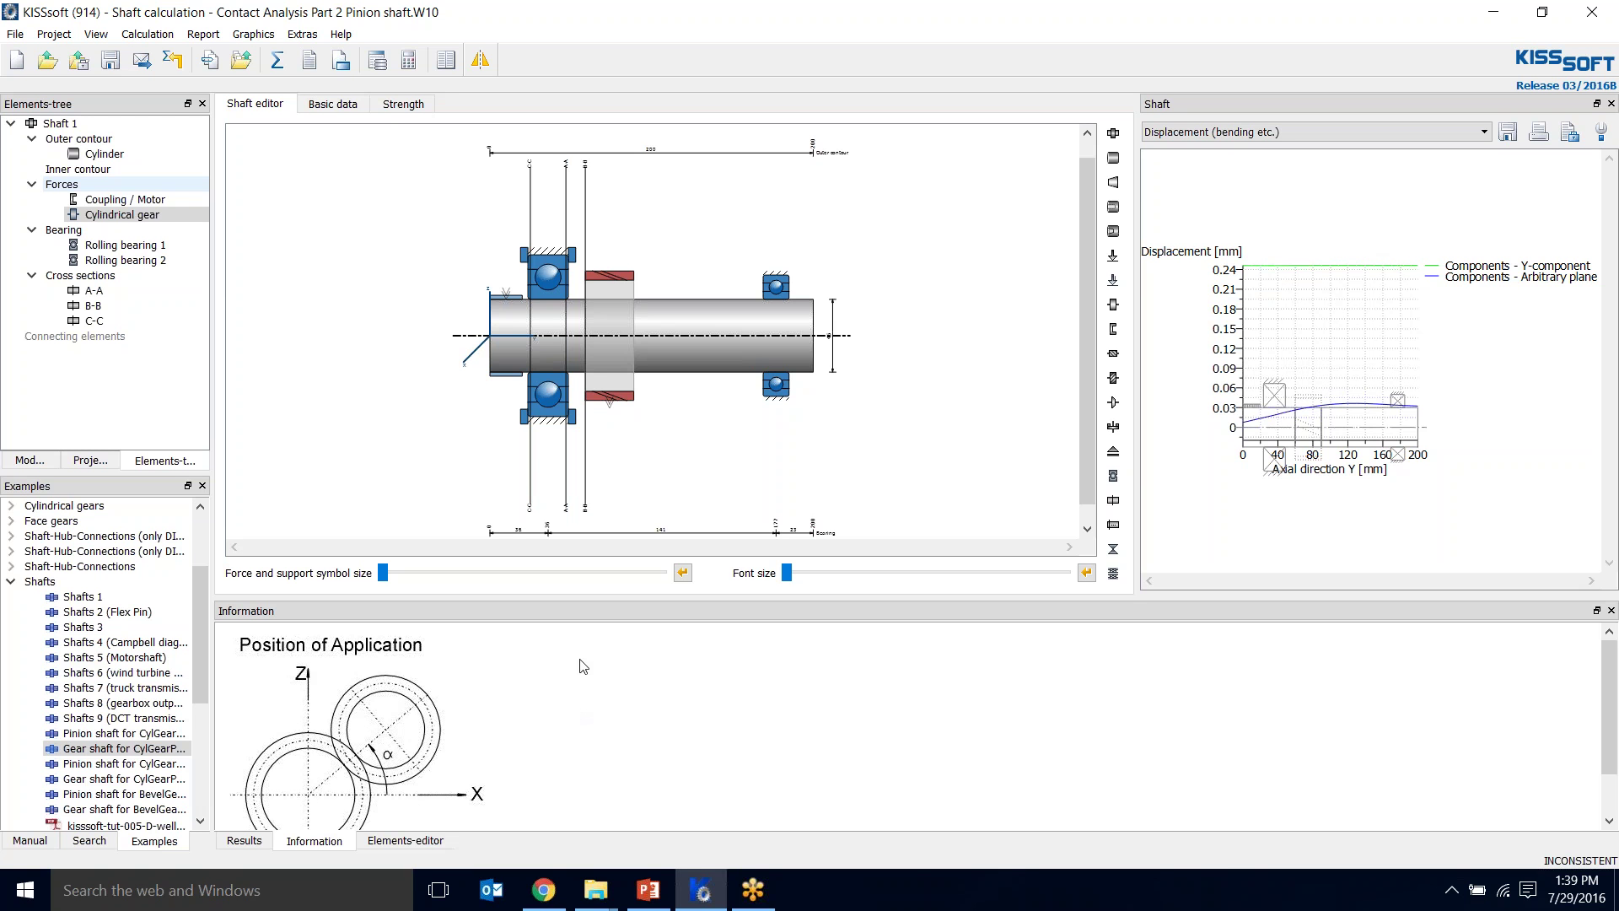
pyautogui.click(698, 431)
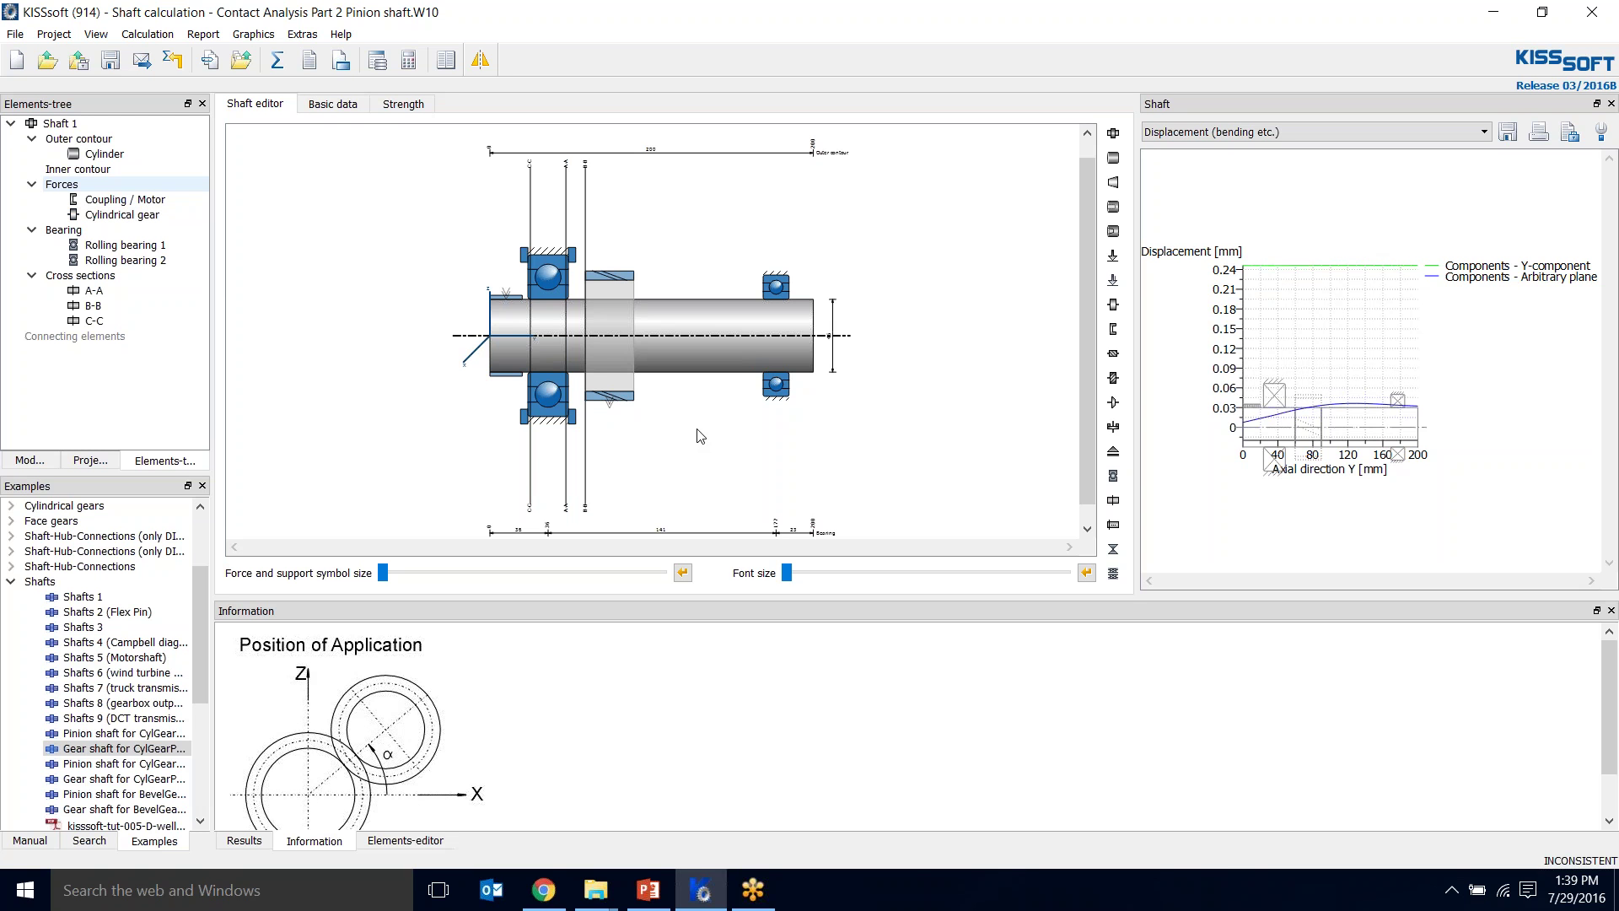
# - Check the speed and sense of rotation defined for Shaft 1 in the basic data
pyautogui.click(341, 103)
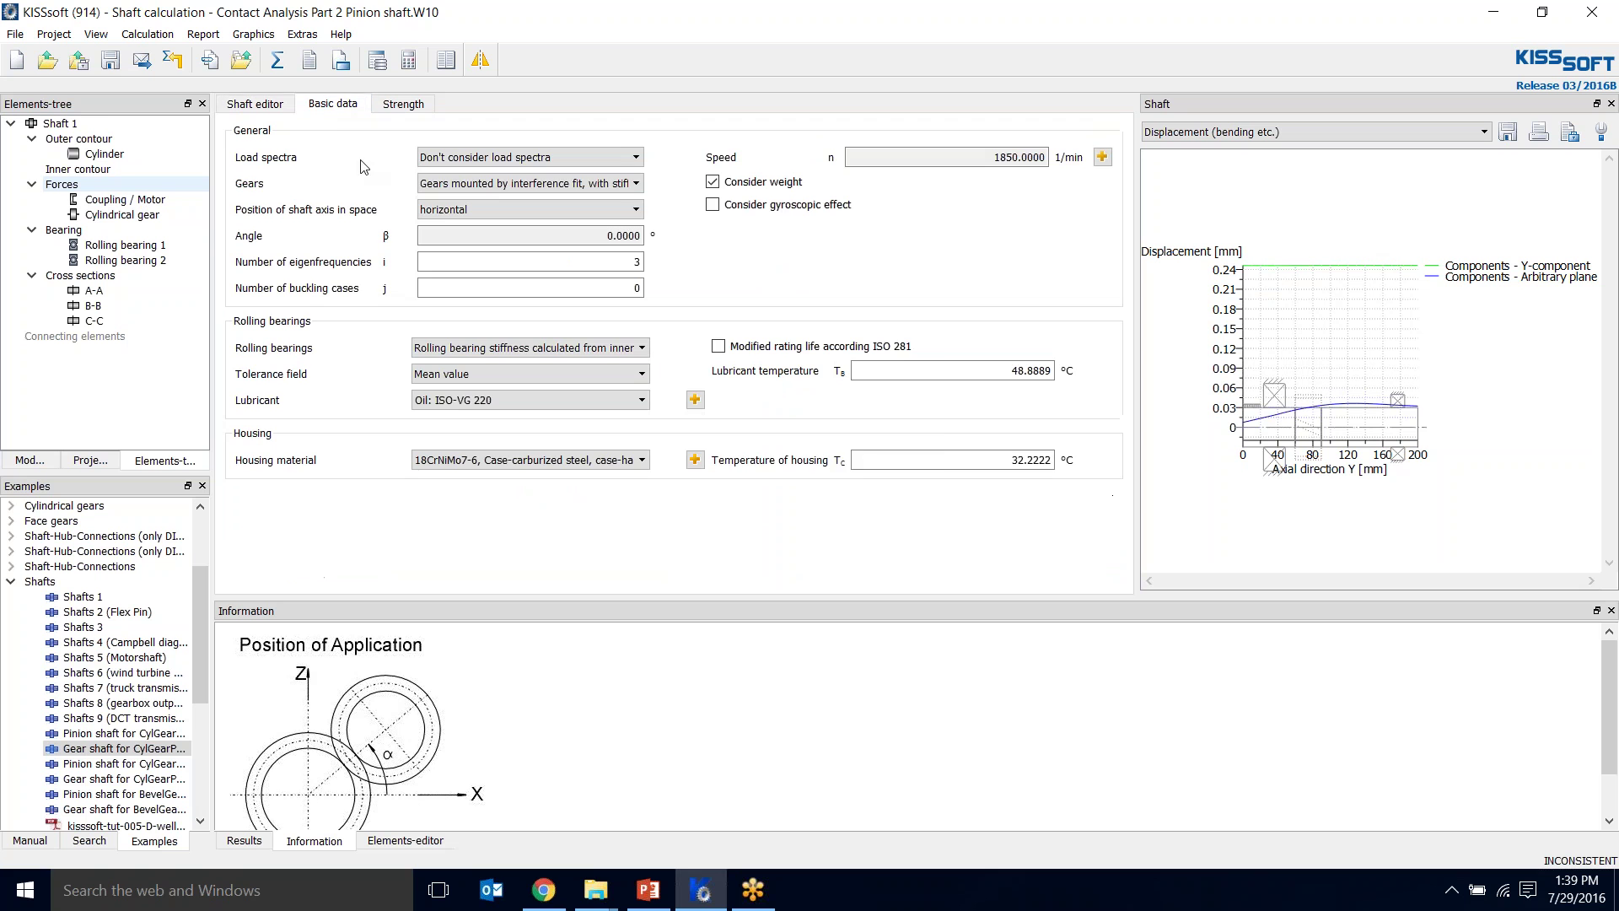
pyautogui.click(1102, 157)
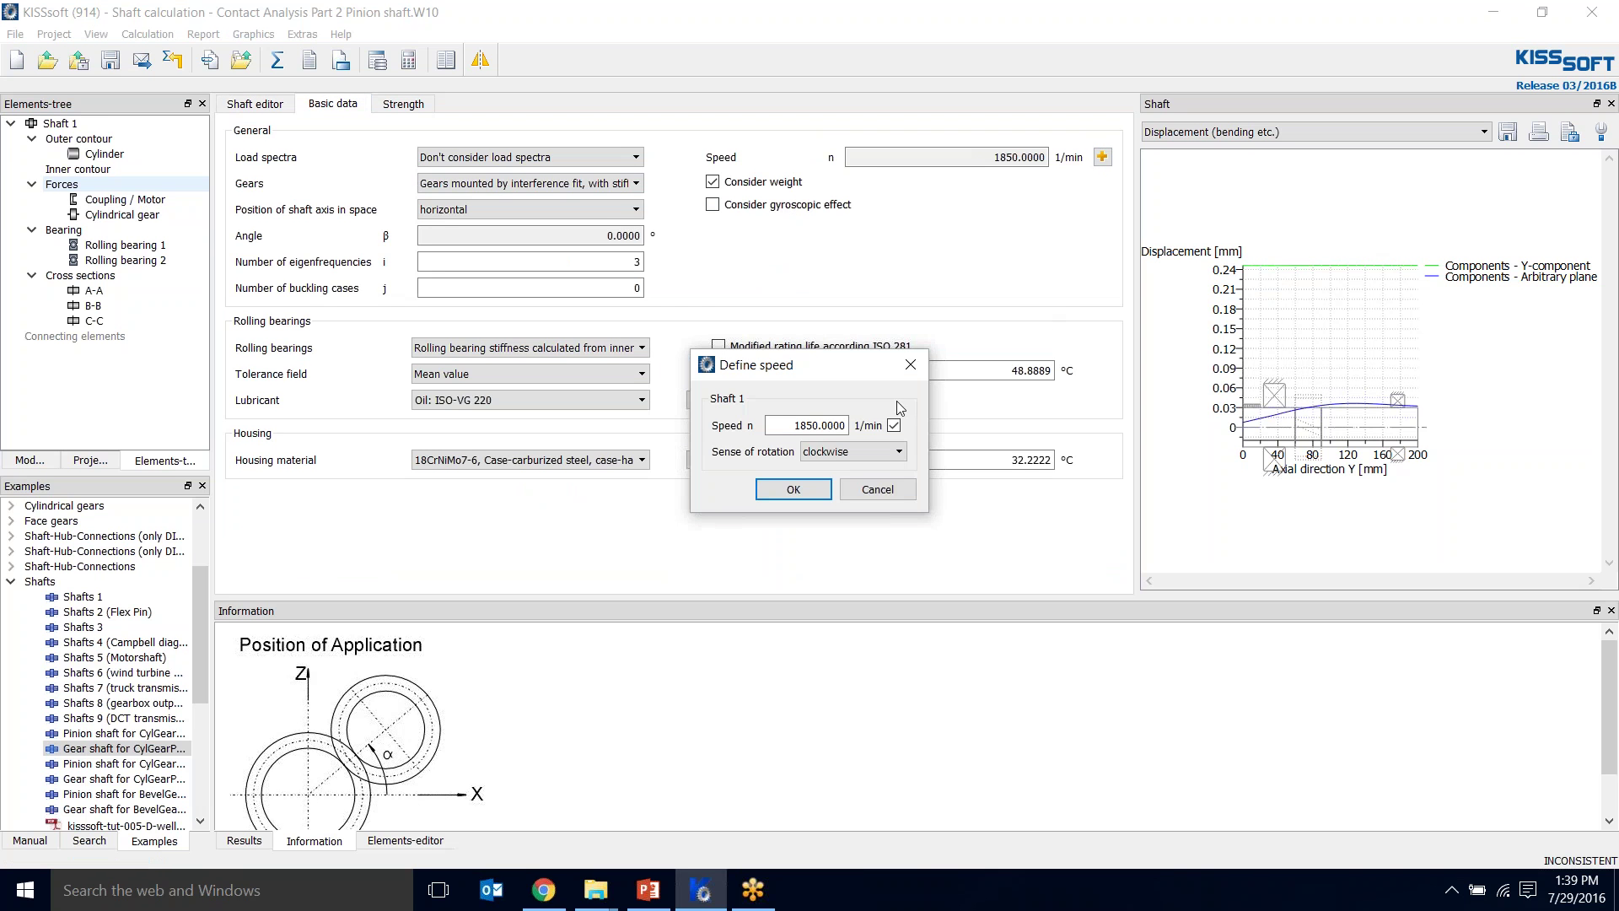
pyautogui.click(793, 489)
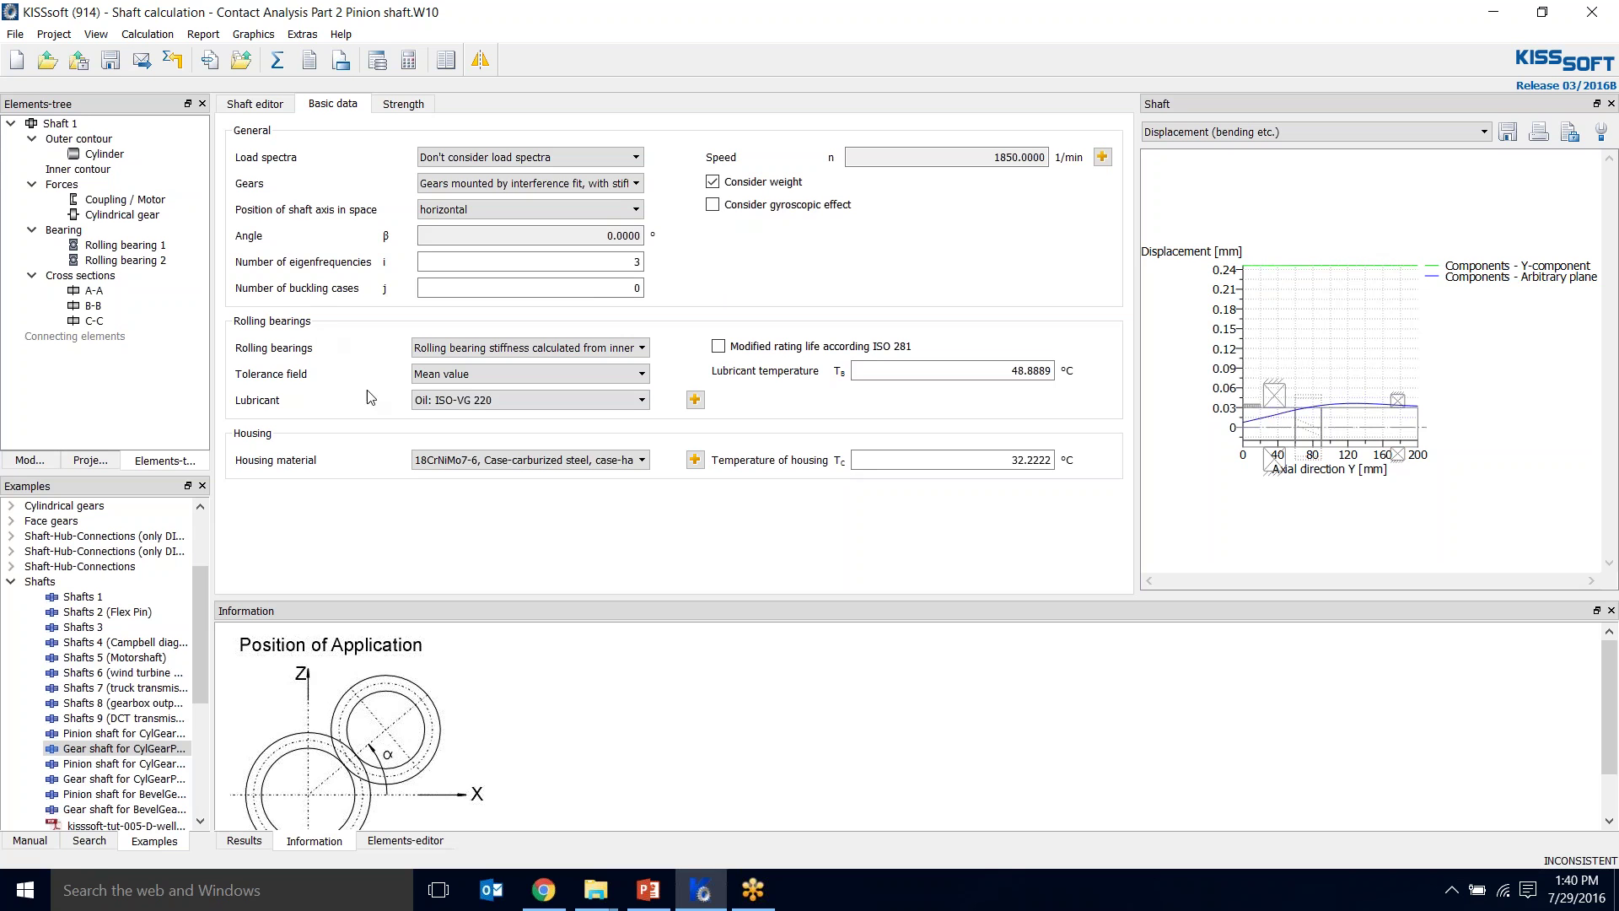
# - Choose gears mounted by interference fit with stiffness according to ISO 6336-1, and rolling bearing stiffness calculated from inner geometry
pyautogui.click(509, 189)
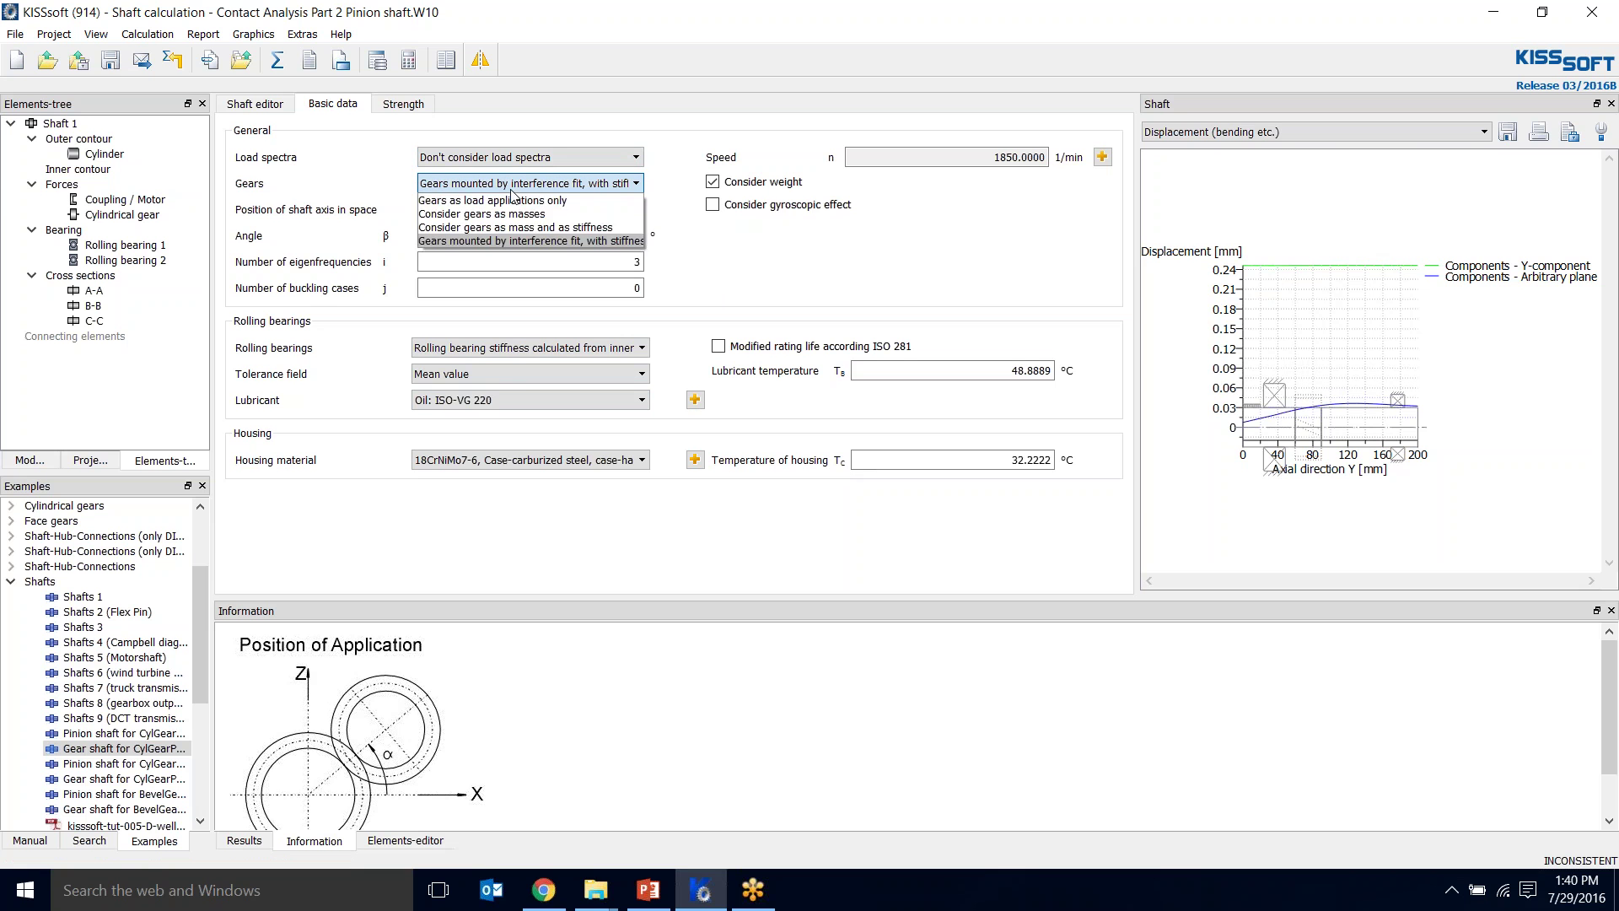
pyautogui.click(1011, 225)
pyautogui.moveTo(1137, 291); pyautogui.dragTo(1333, 291)
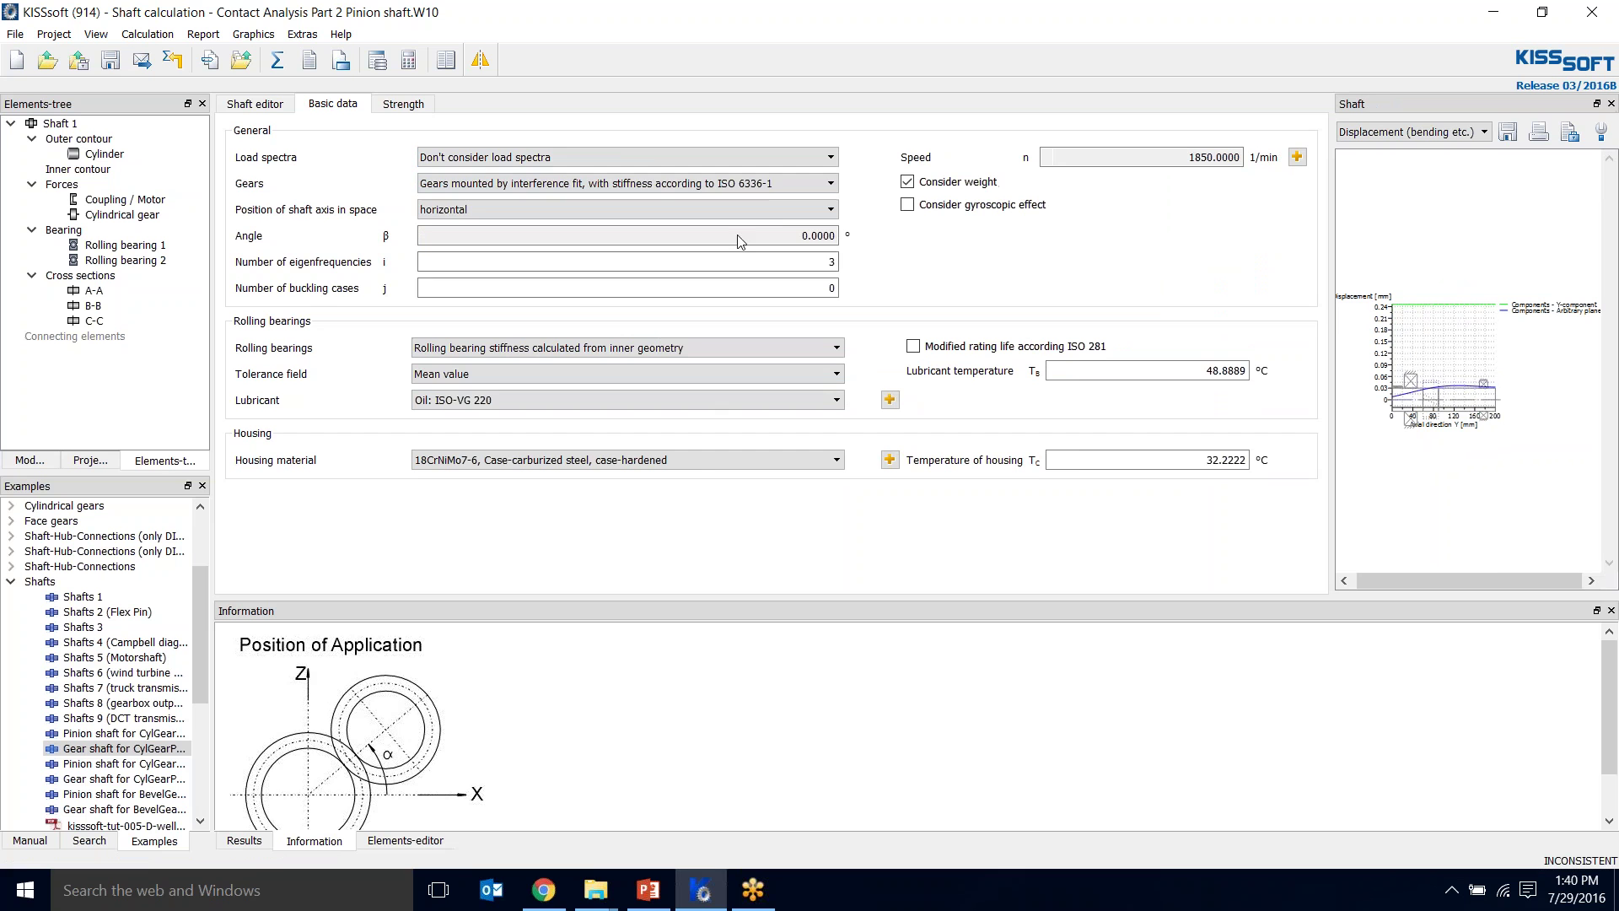
pyautogui.click(761, 189)
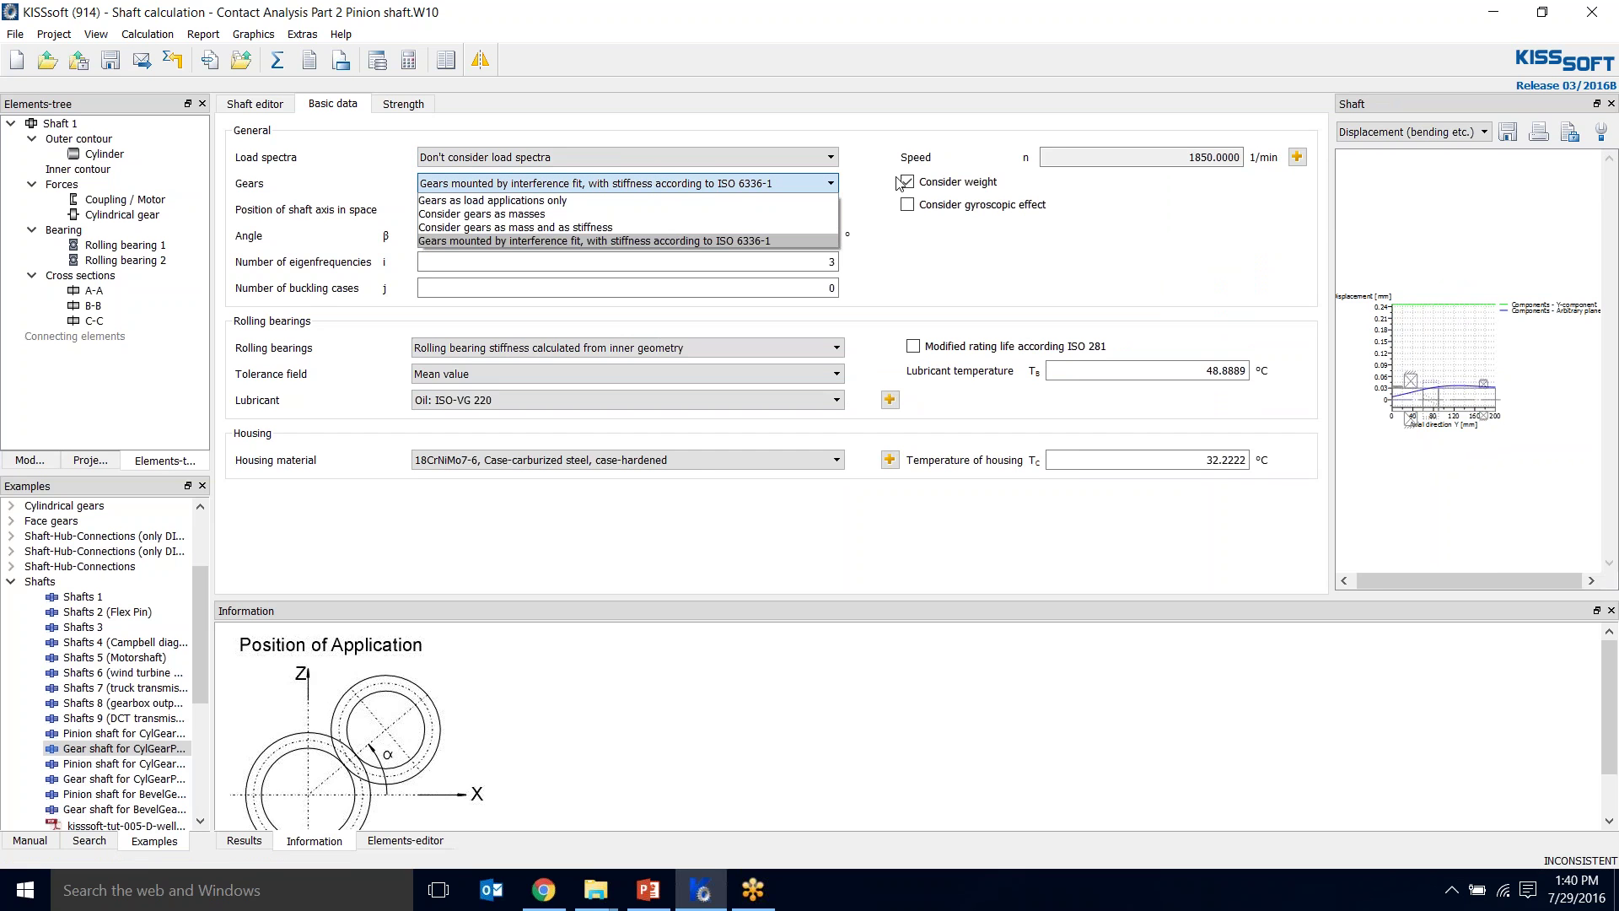
pyautogui.click(749, 243)
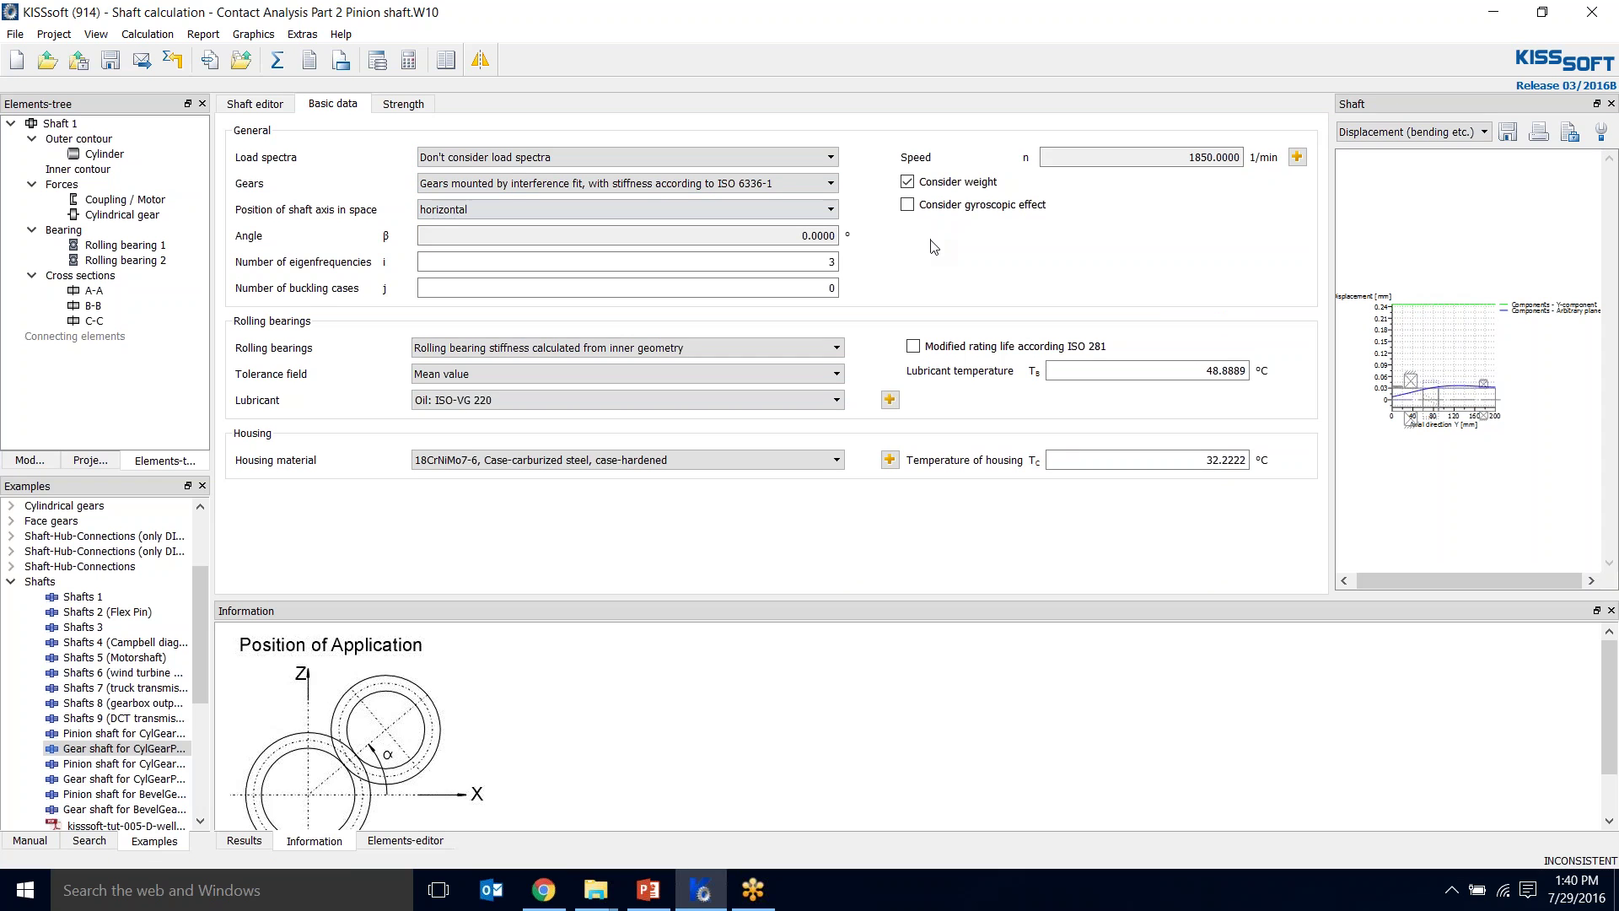
pyautogui.click(491, 353)
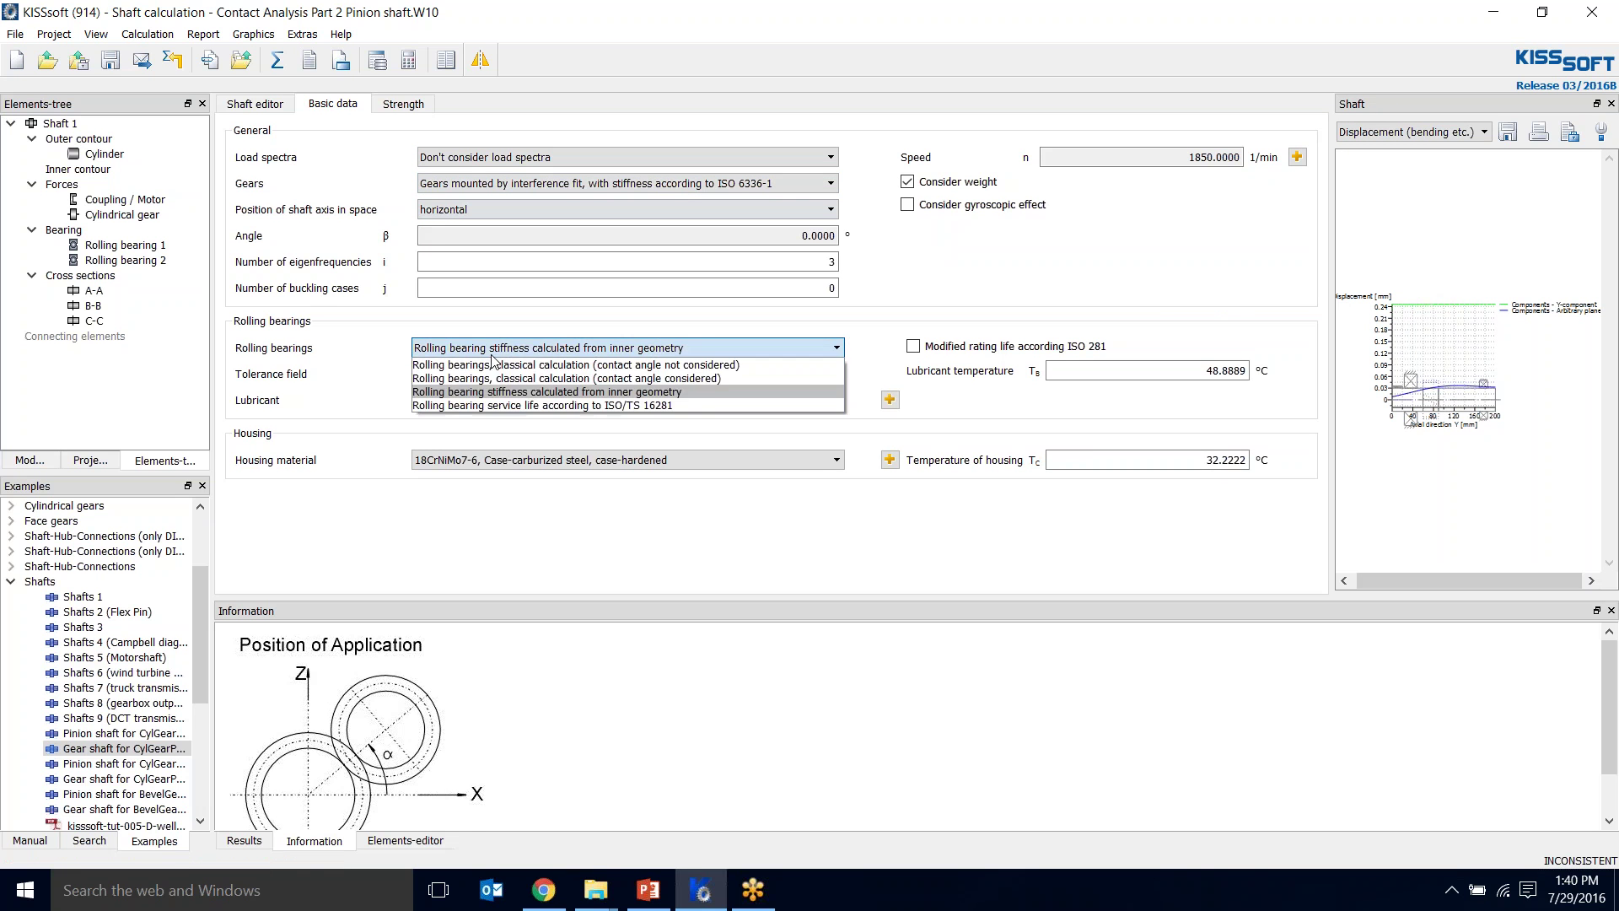
pyautogui.click(610, 393)
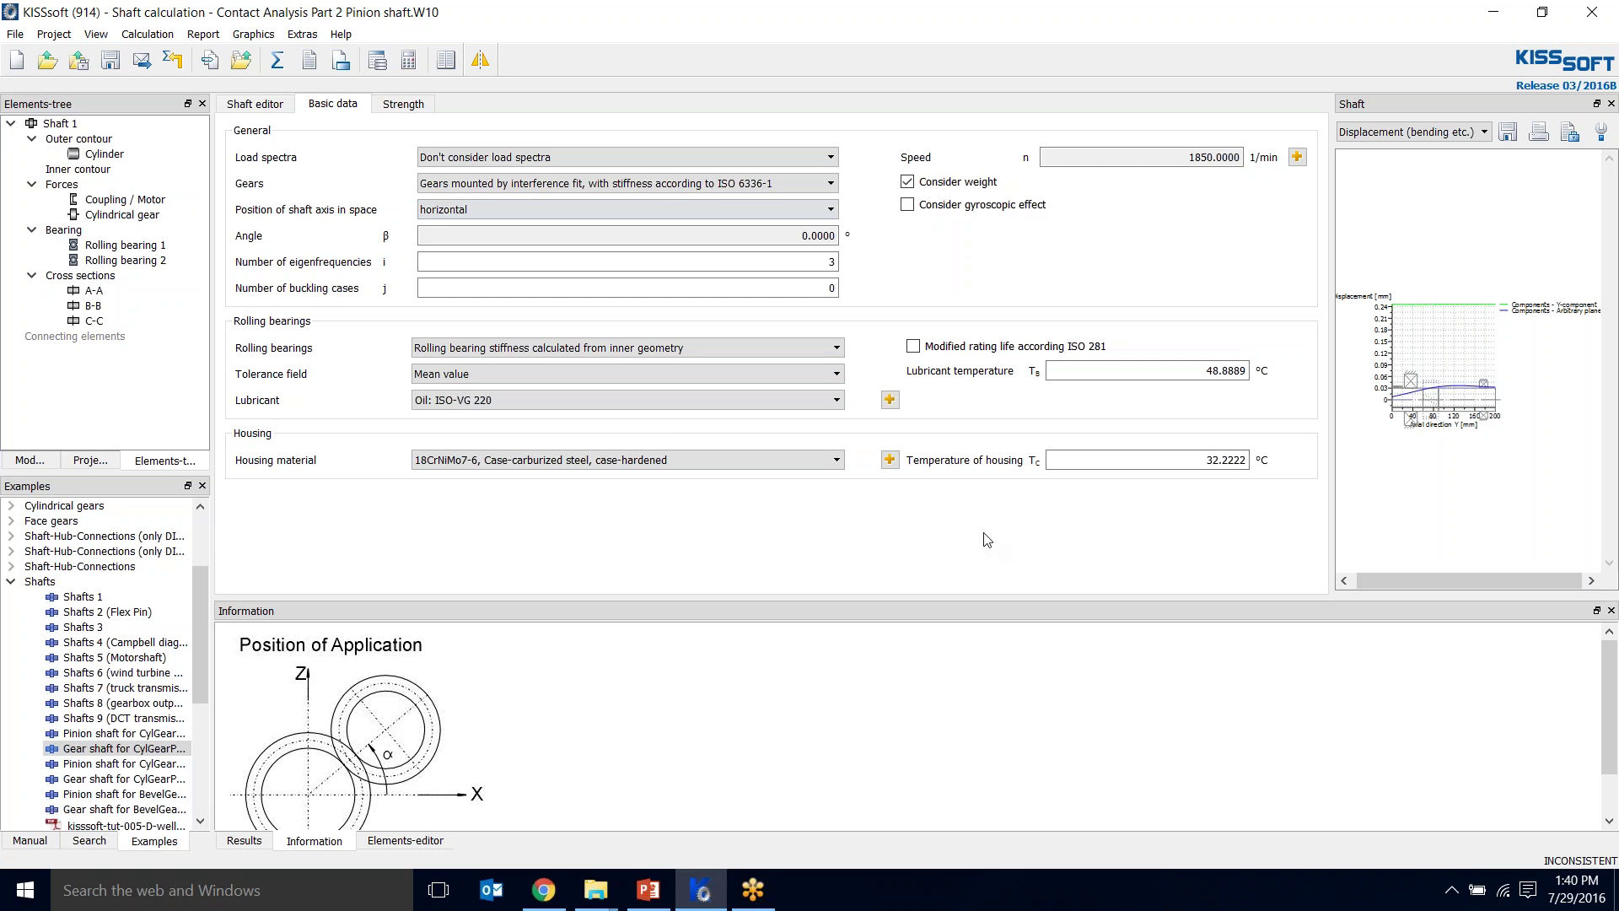
# - Review the strength settings and the module-specific rolling bearing settings, including required service life, lubrication and seals torque loss options
pyautogui.click(407, 104)
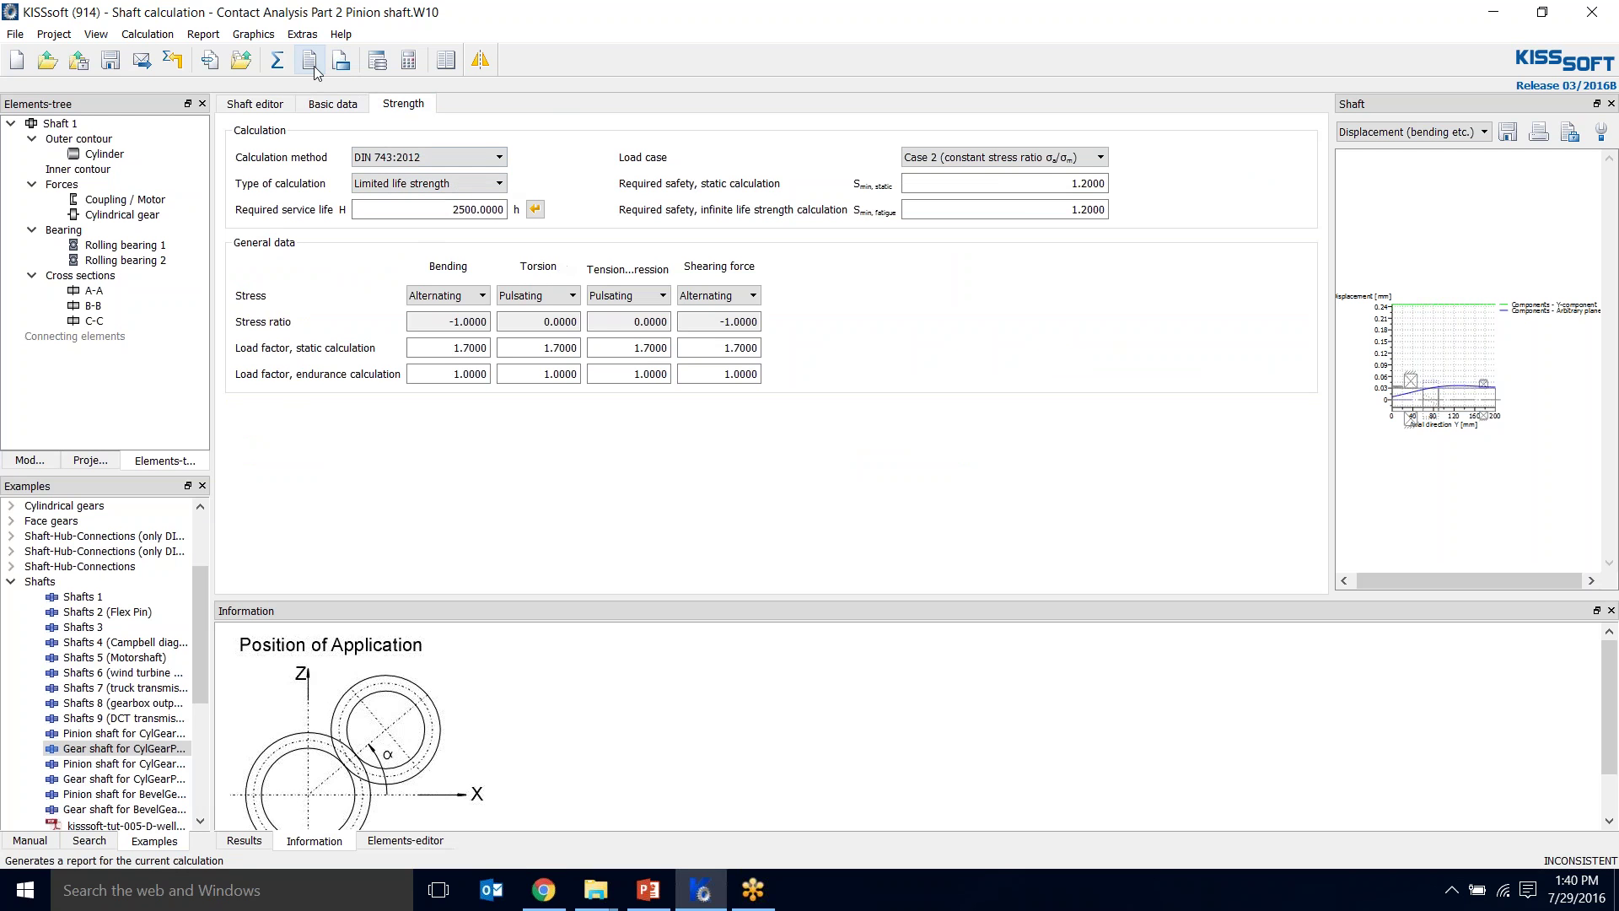
pyautogui.click(341, 60)
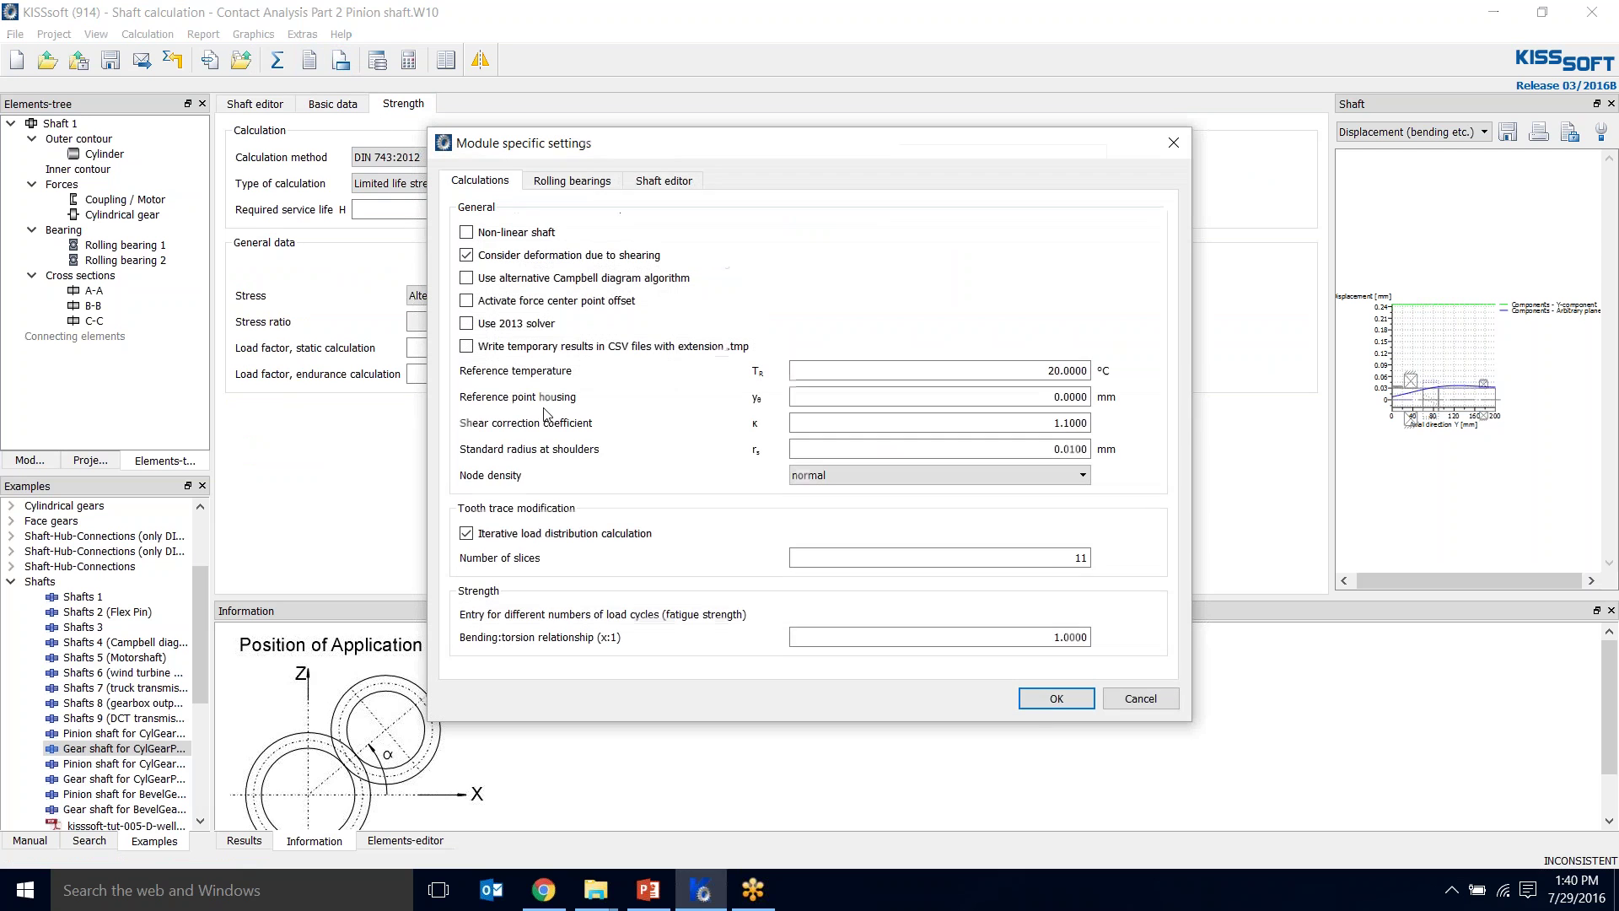
pyautogui.click(573, 180)
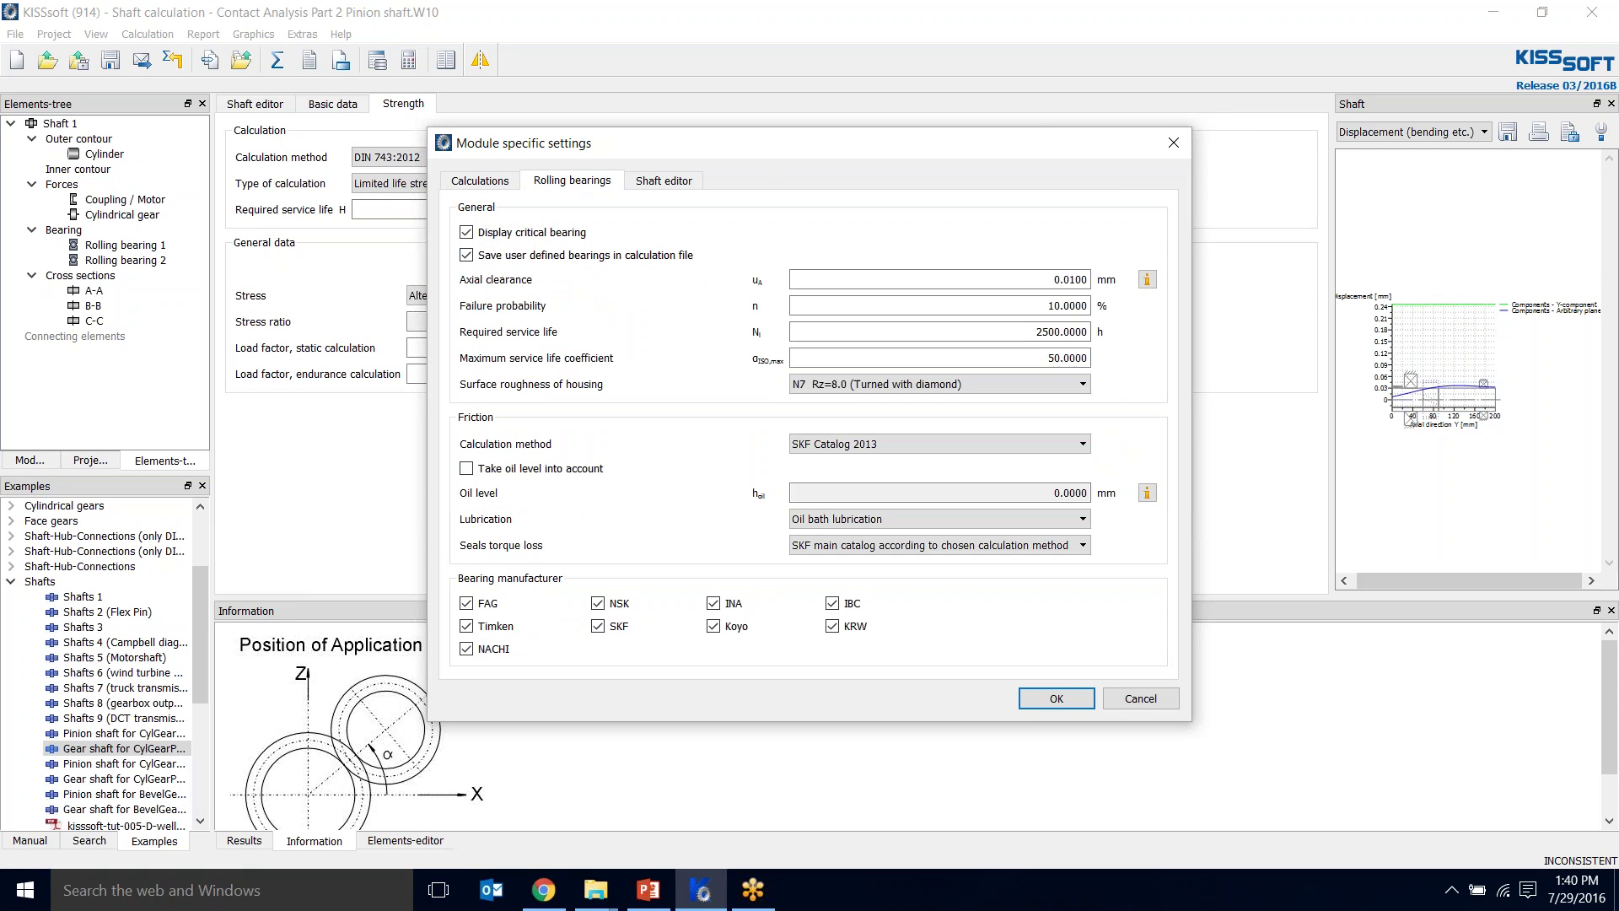
pyautogui.click(1020, 325)
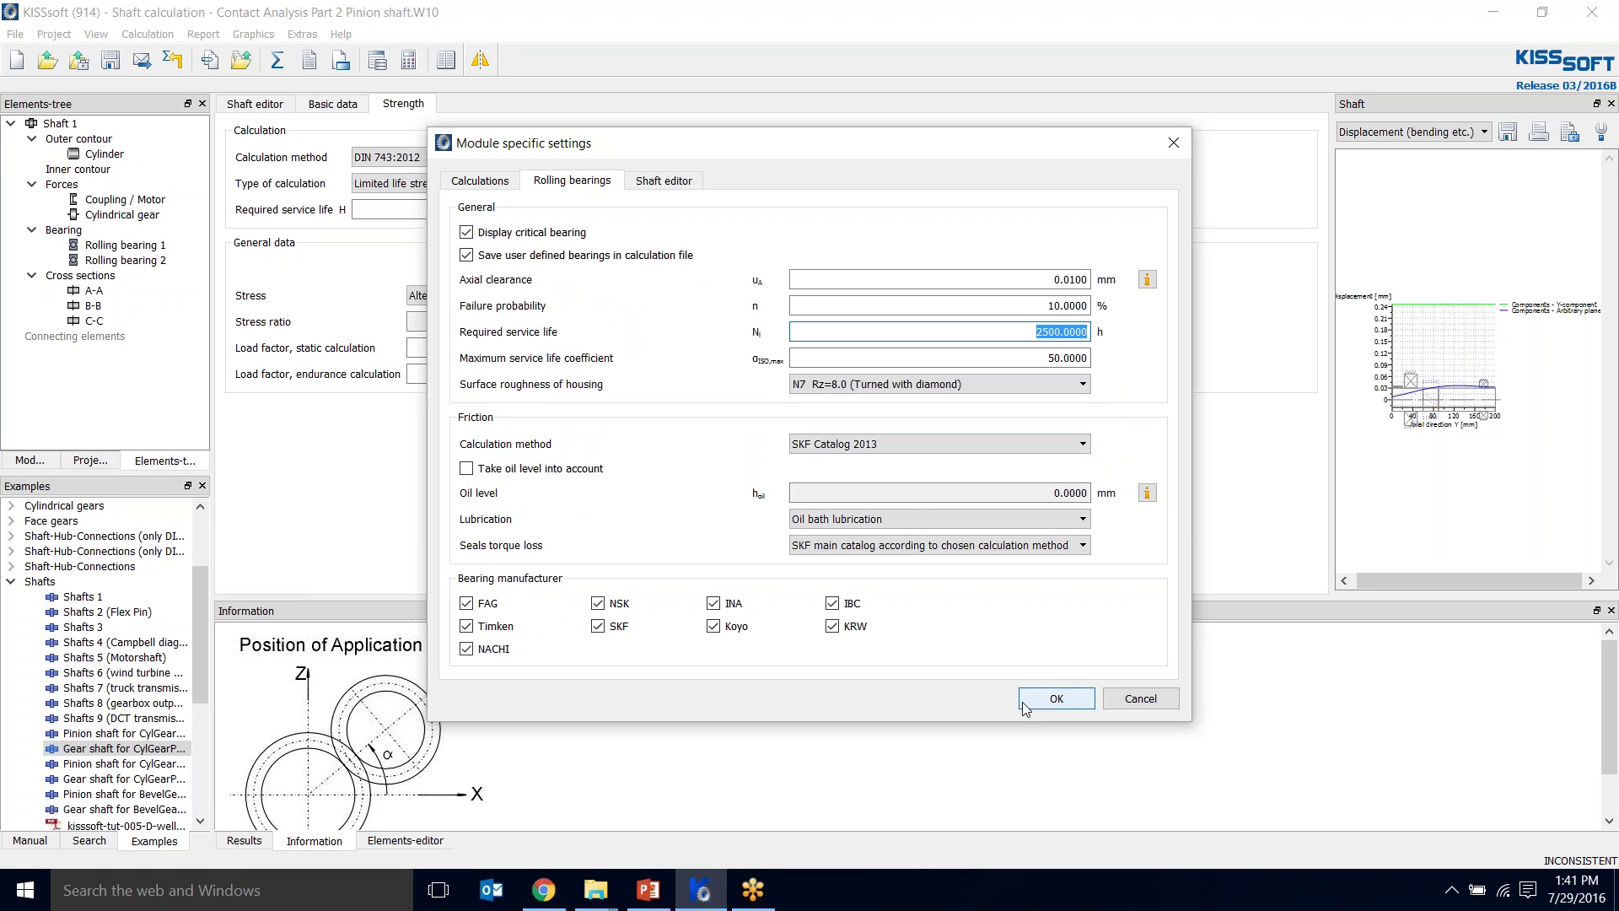
pyautogui.click(812, 523)
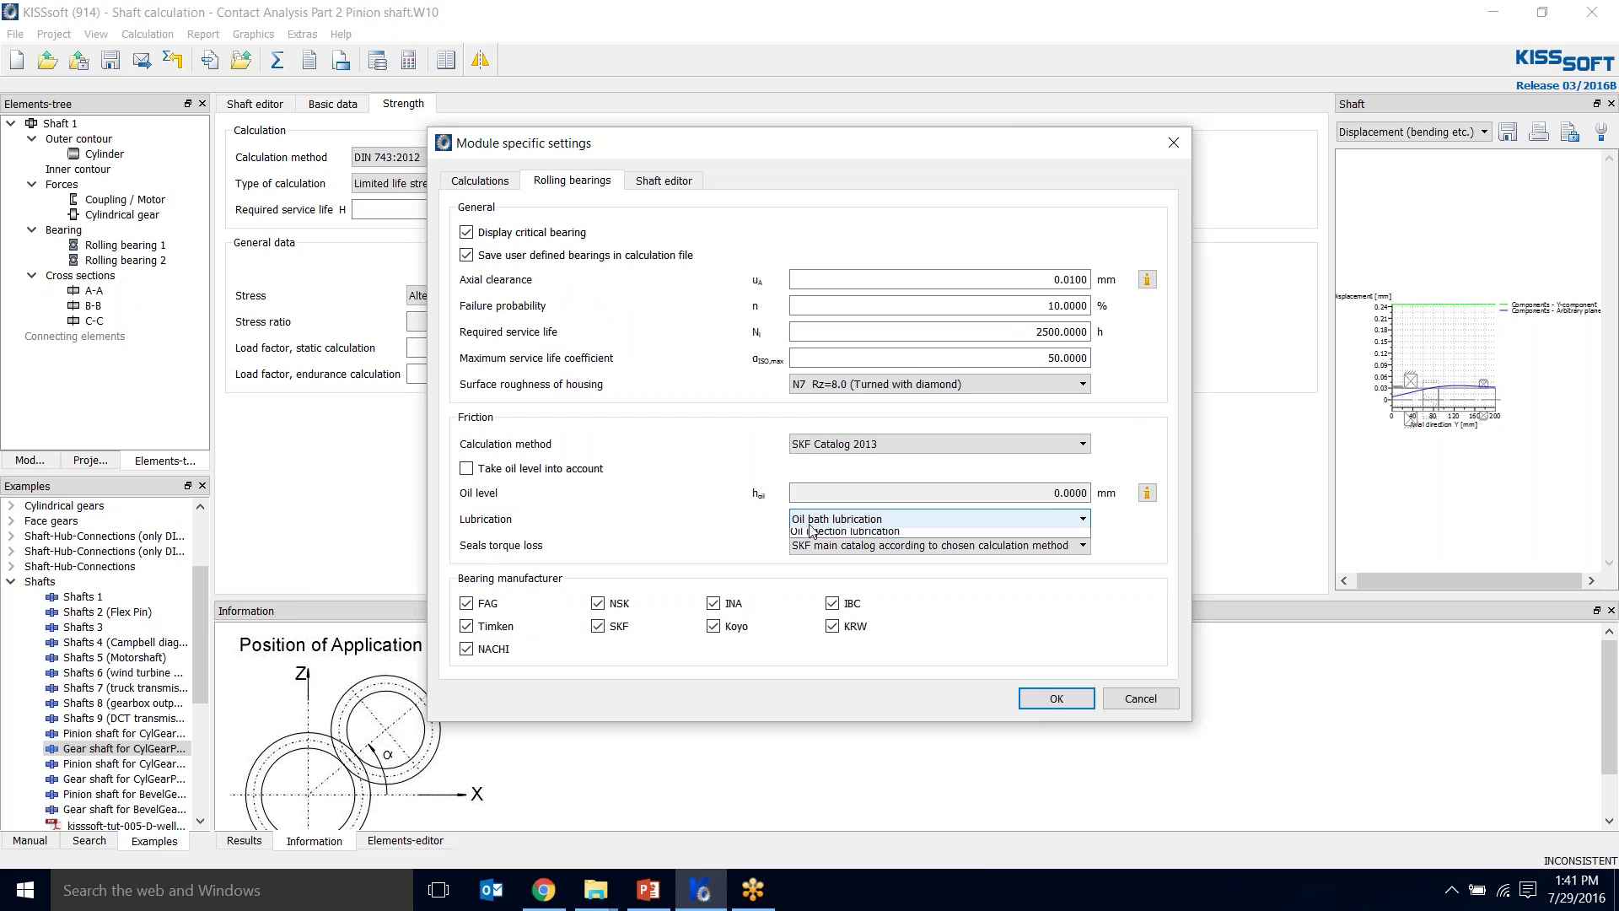
pyautogui.click(672, 548)
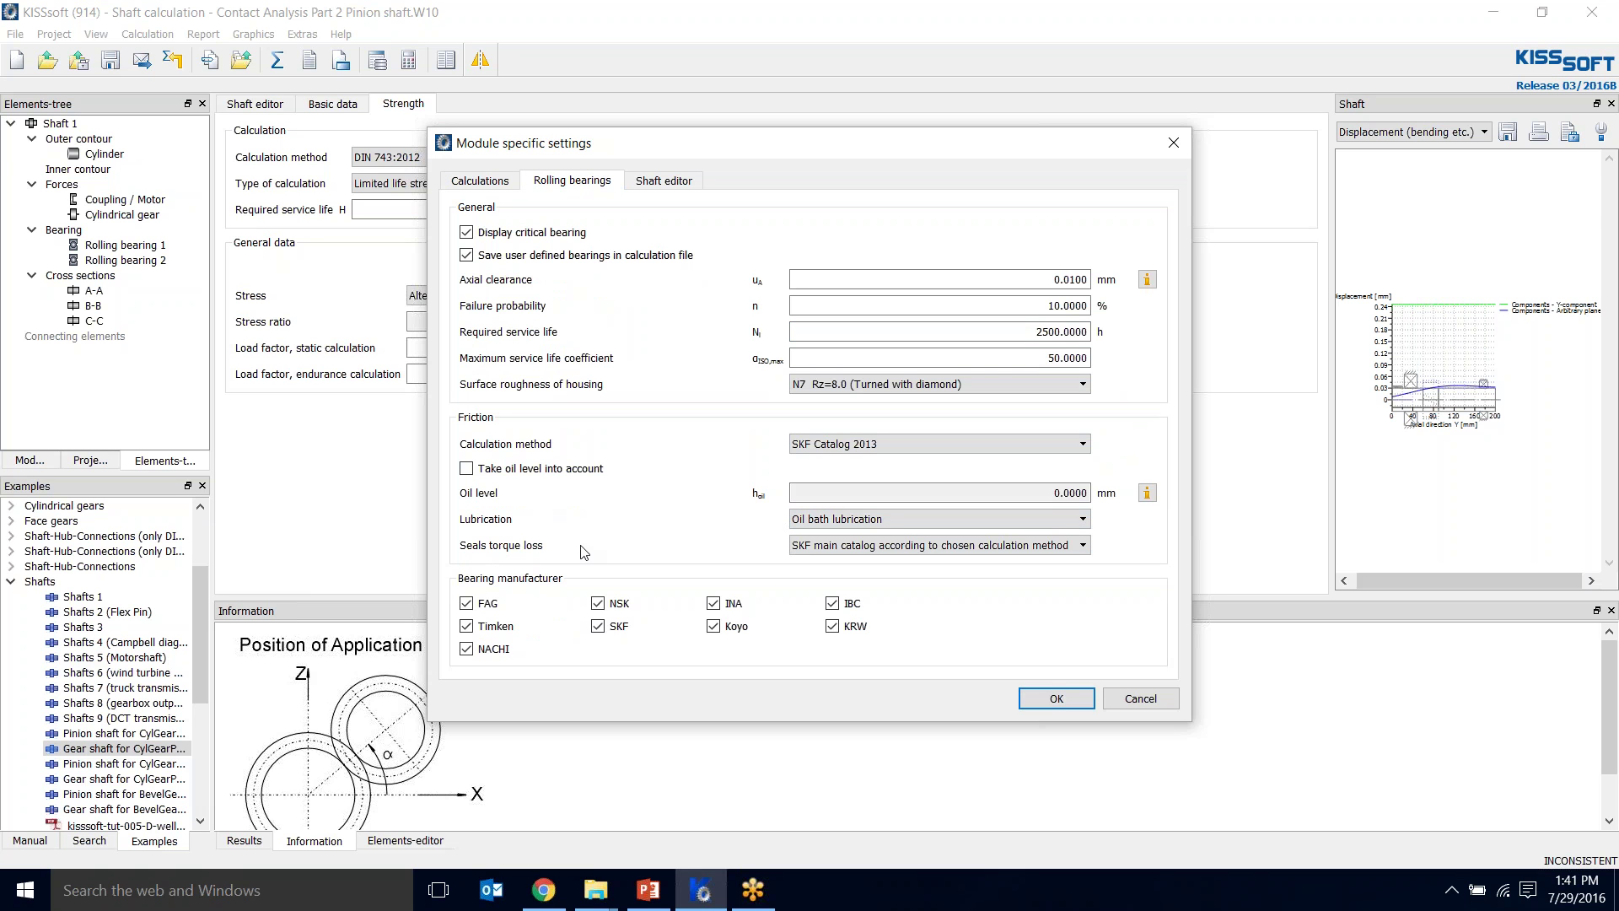
pyautogui.click(897, 549)
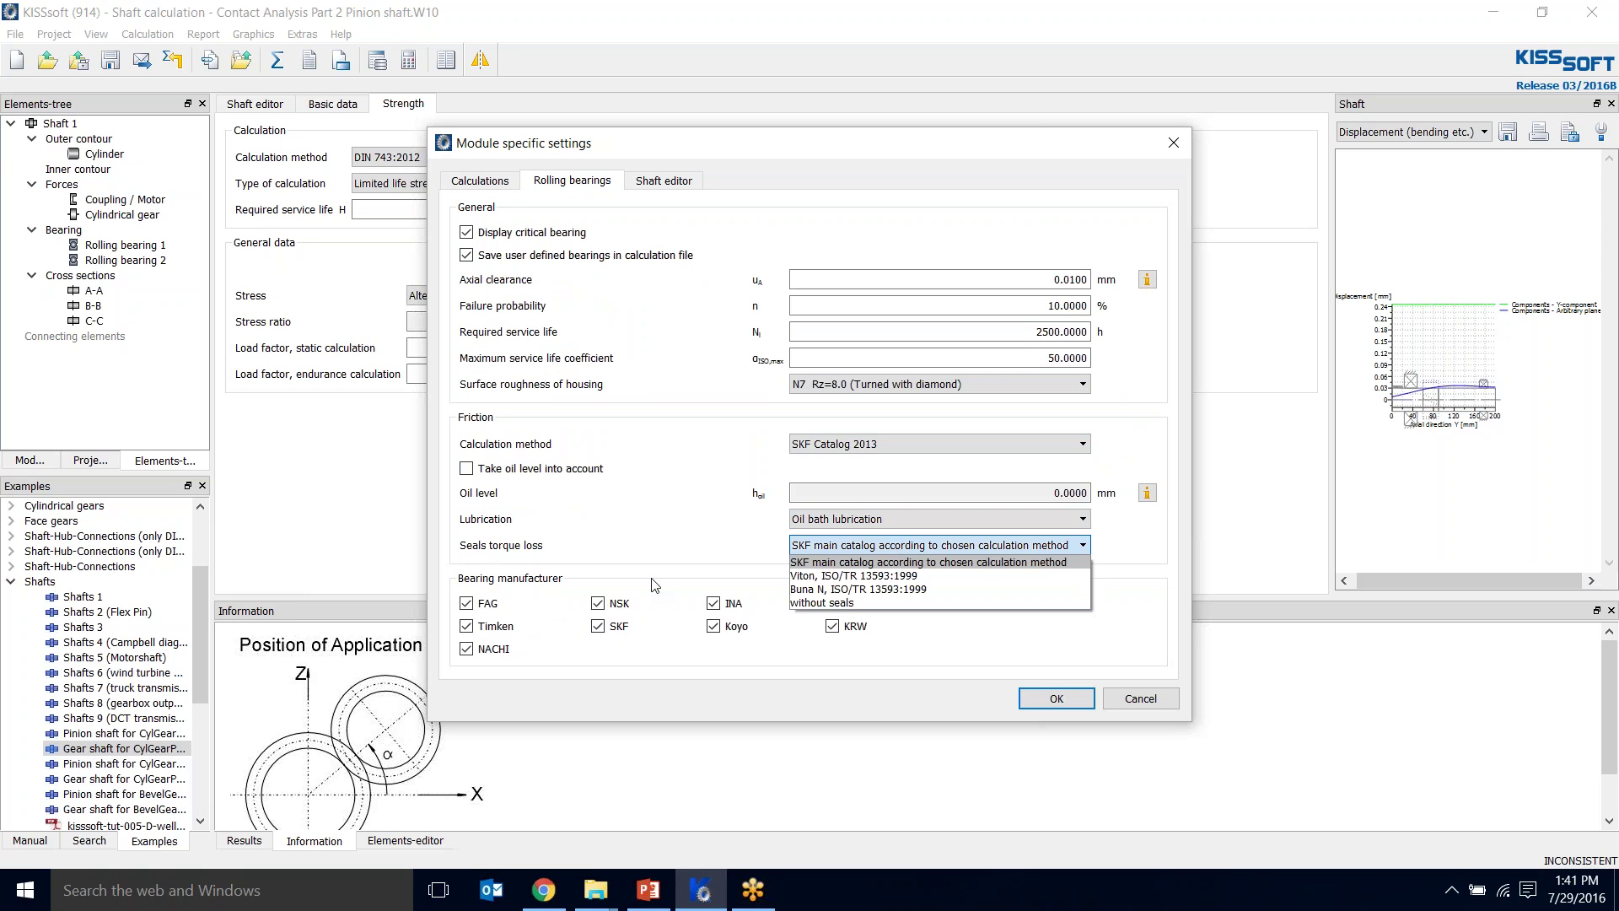
pyautogui.click(740, 552)
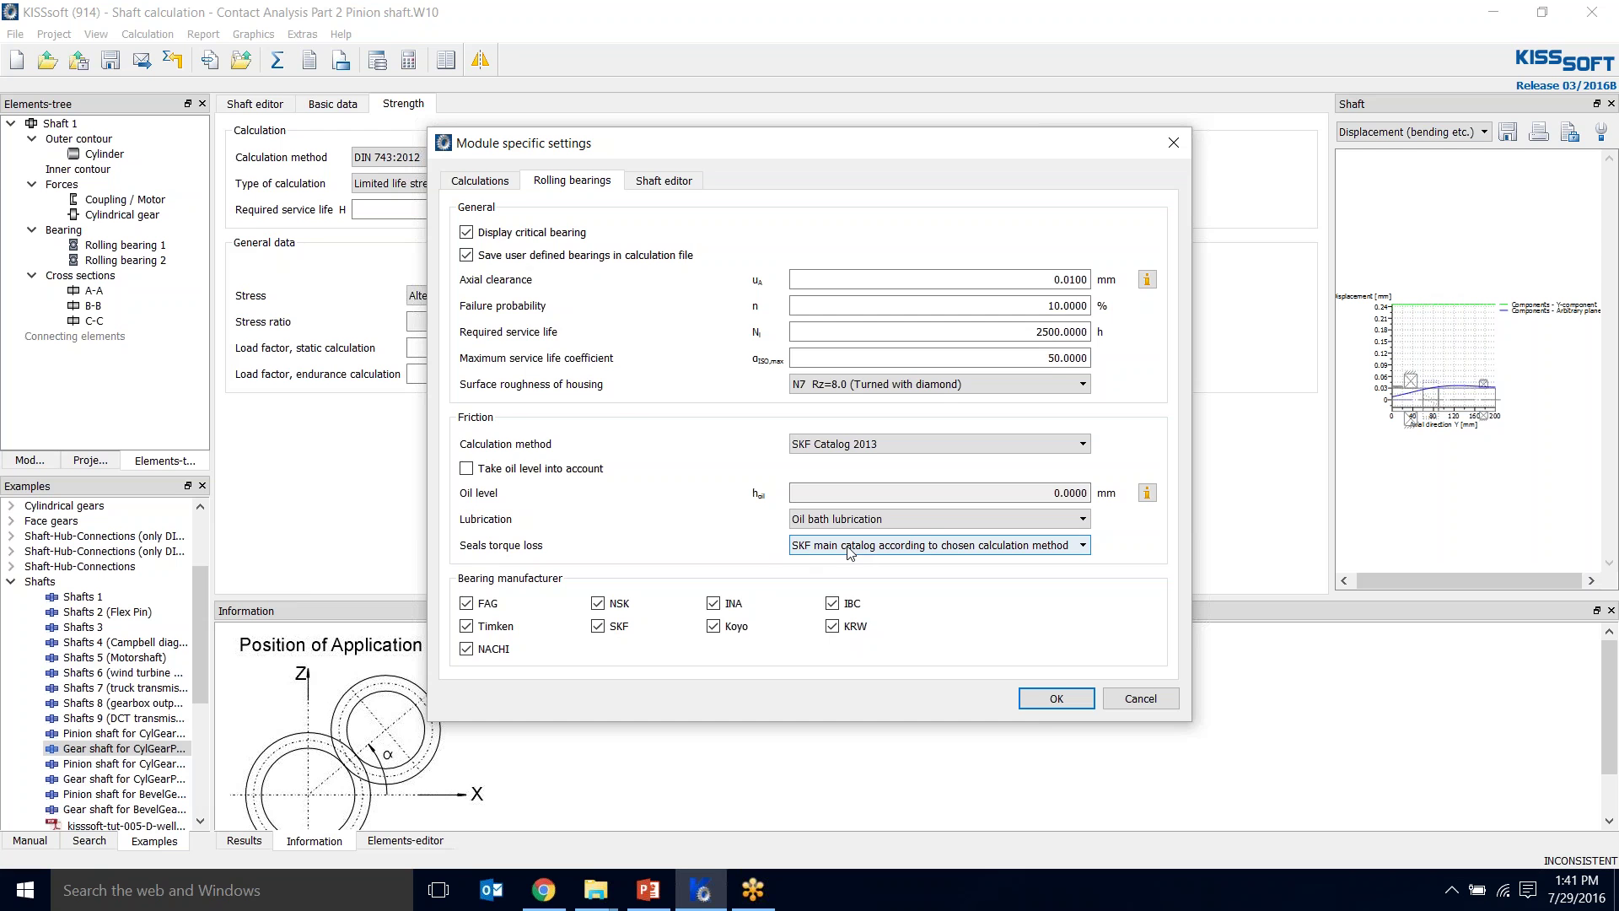
# - Review the module-specific shaft editor and calculation settings, and accept the settings dialog
pyautogui.click(663, 180)
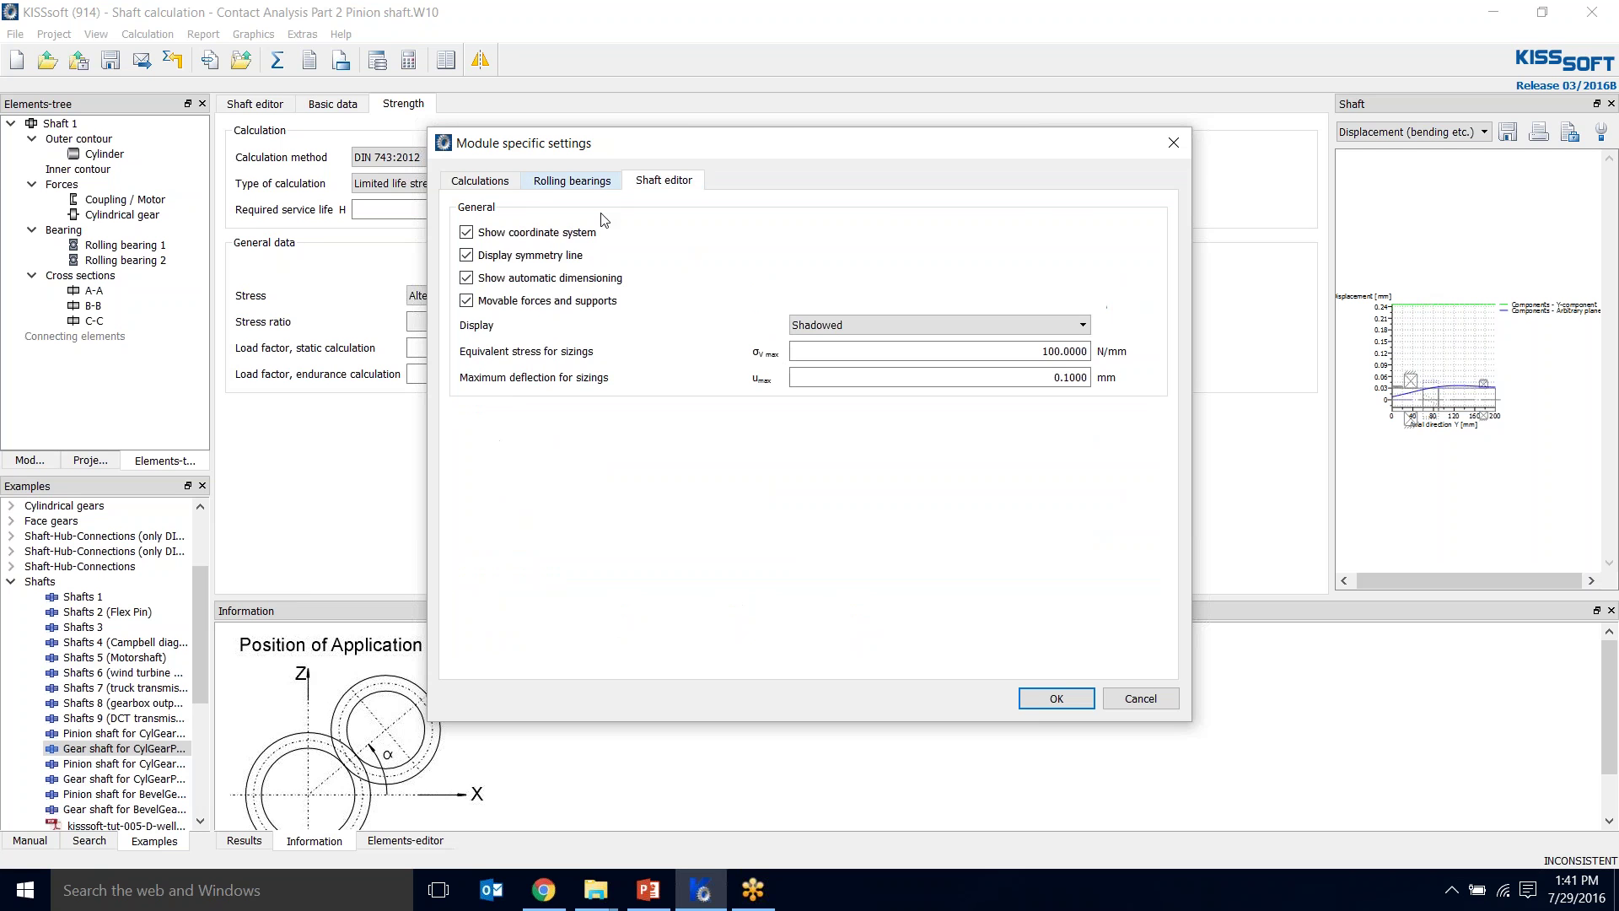
pyautogui.click(480, 180)
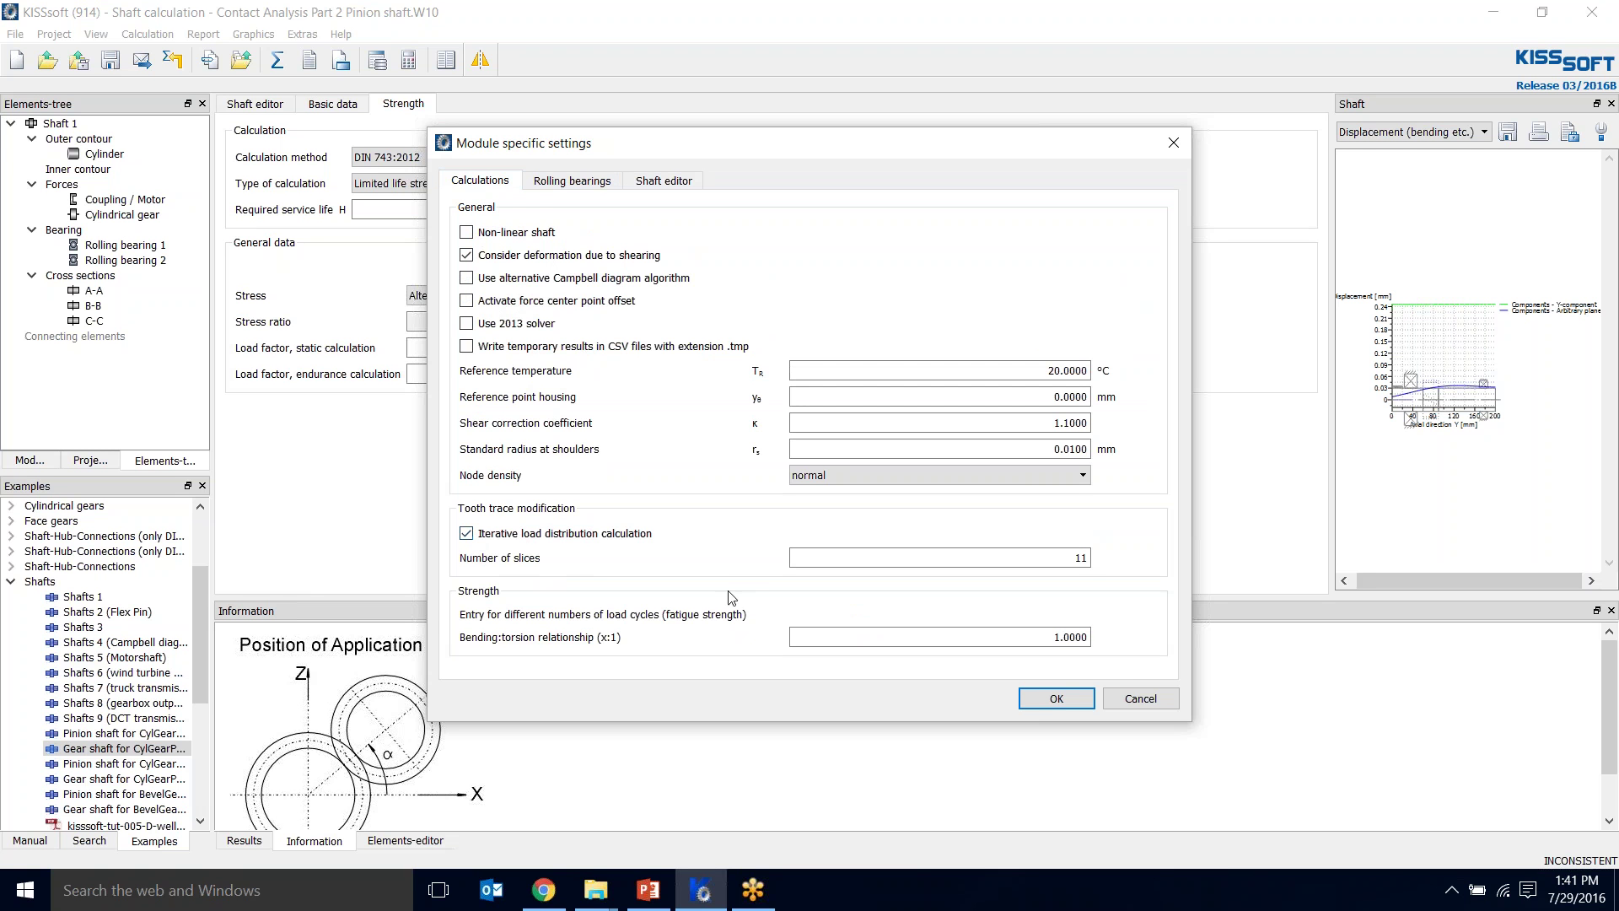
pyautogui.click(1055, 700)
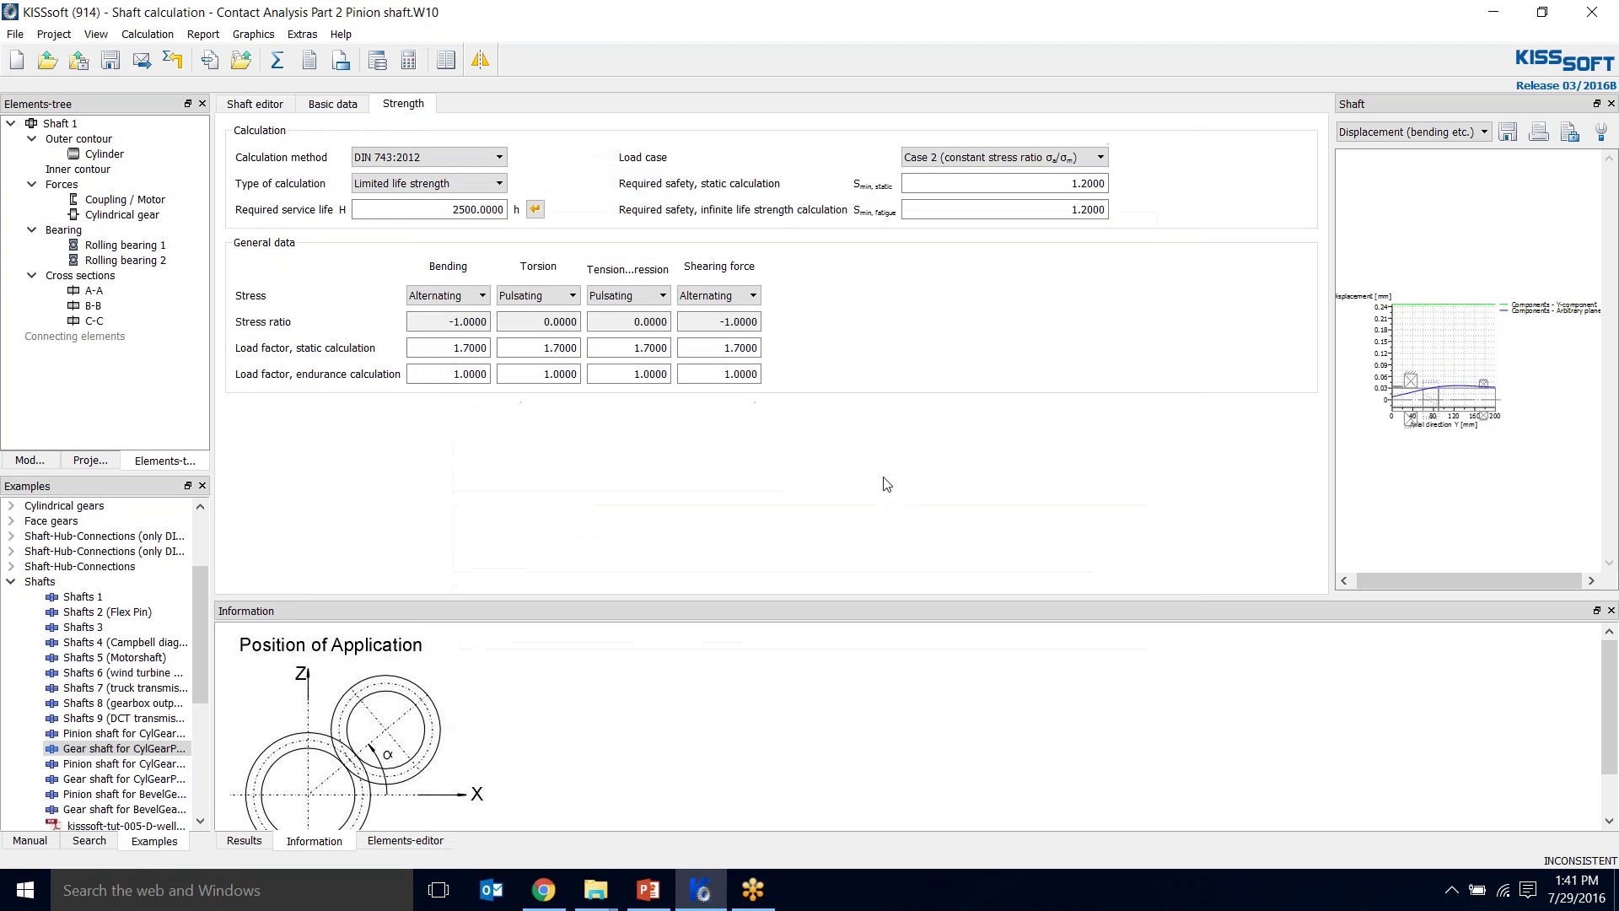
# - Run the shaft calculation and enlarge the results area to read it alongside the basic data
pyautogui.click(278, 65)
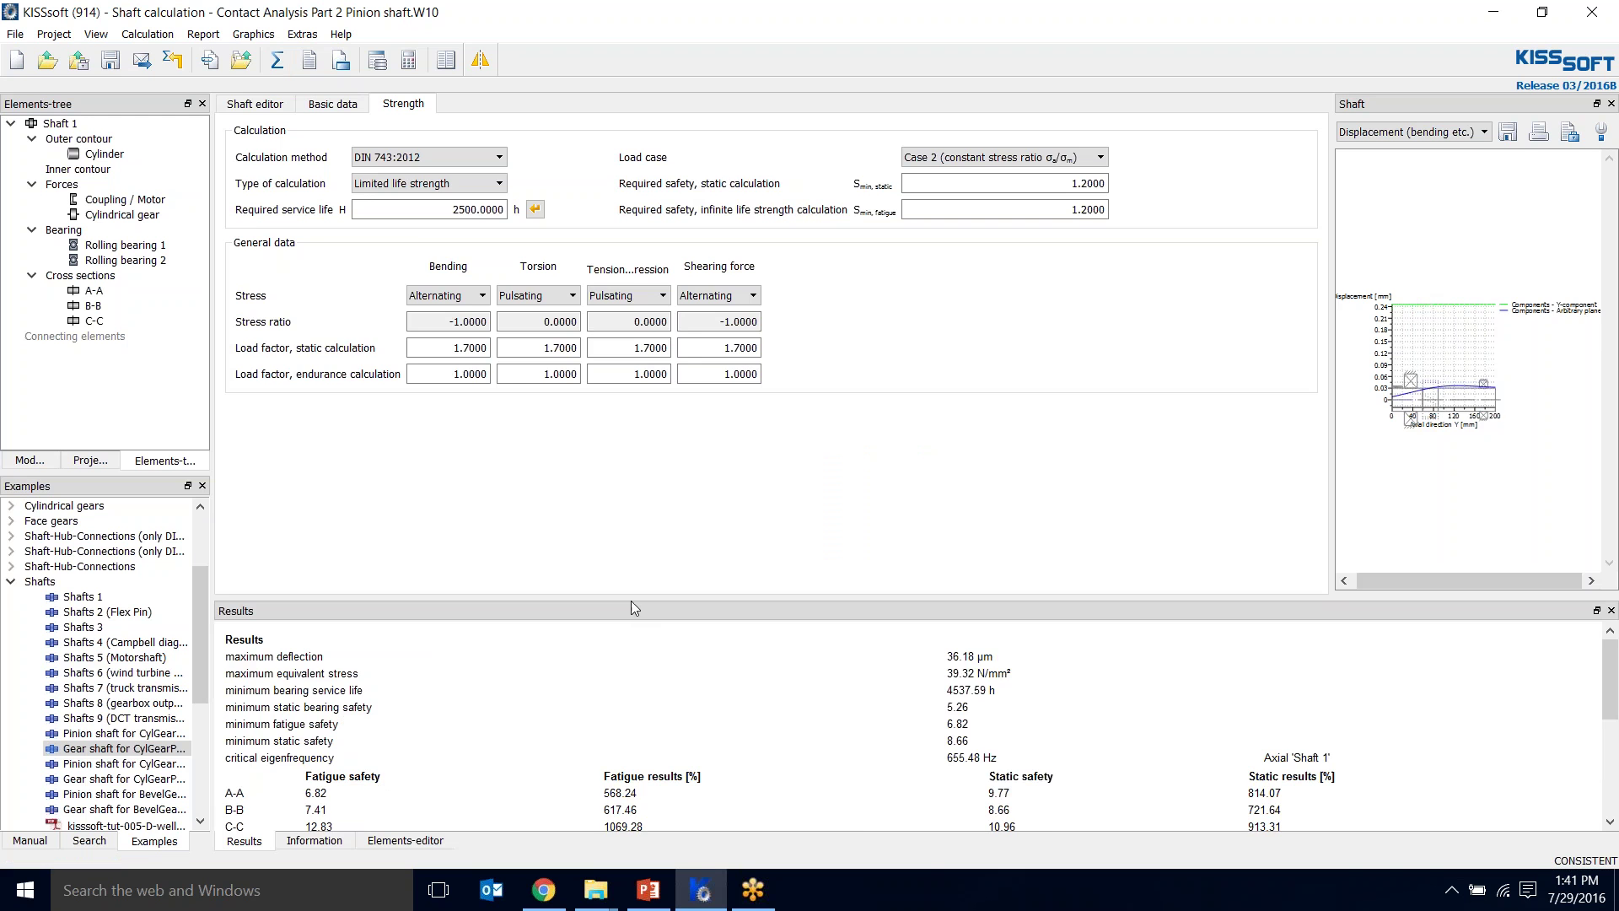
pyautogui.moveTo(631, 602); pyautogui.dragTo(633, 502)
pyautogui.click(314, 103)
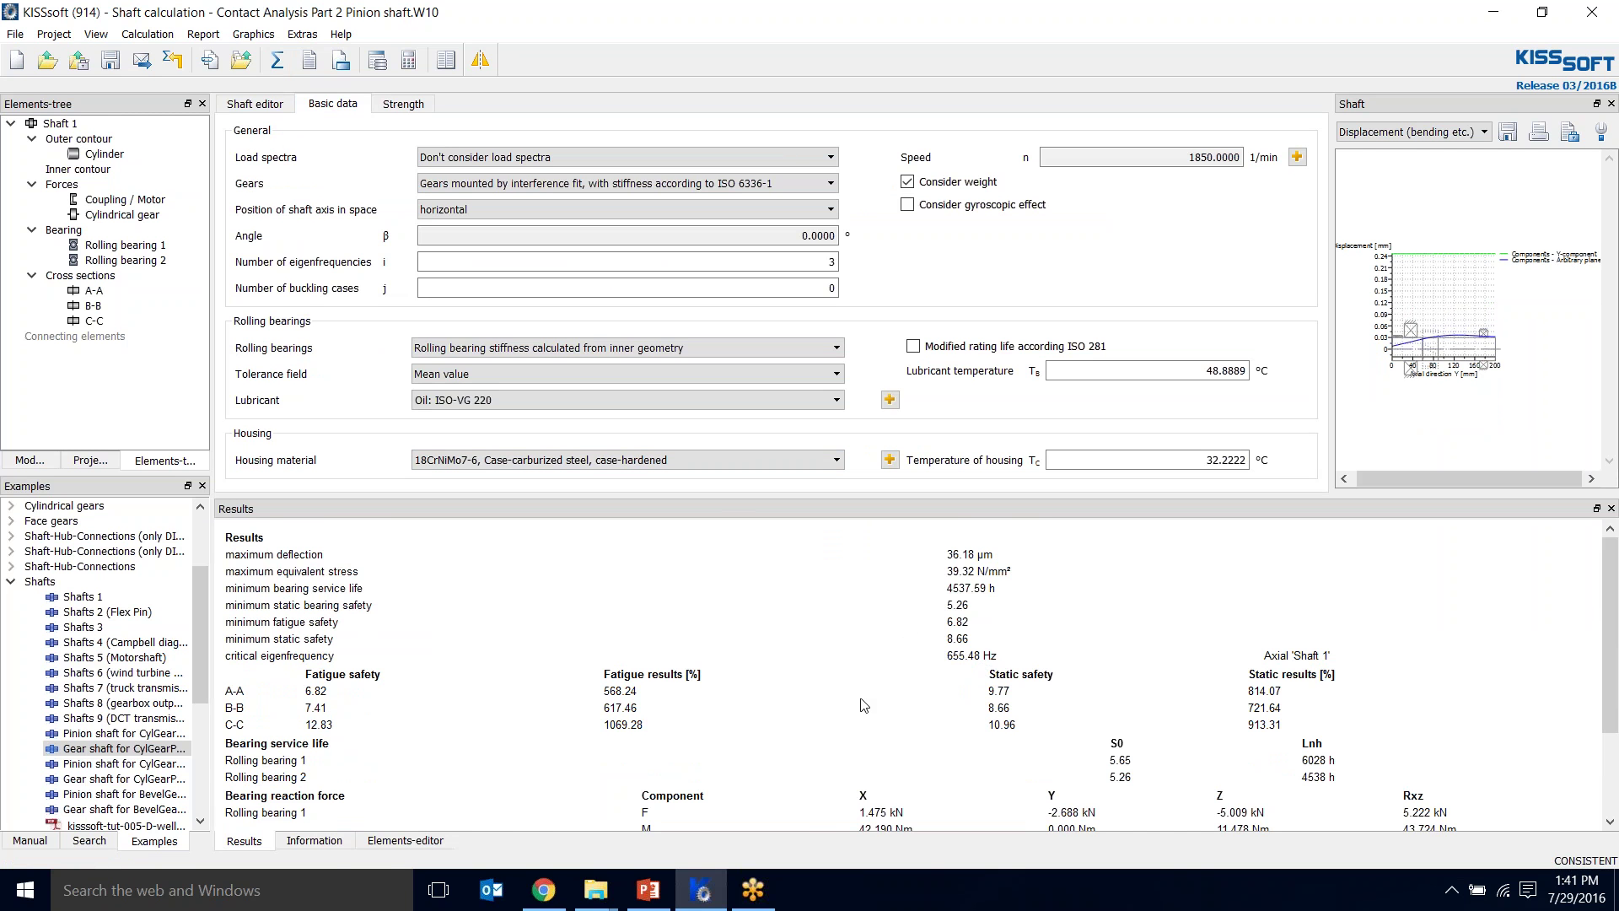
# - Examine the service life results of both rolling bearings on the pinion shaft
pyautogui.scroll(-2, 862, 704)
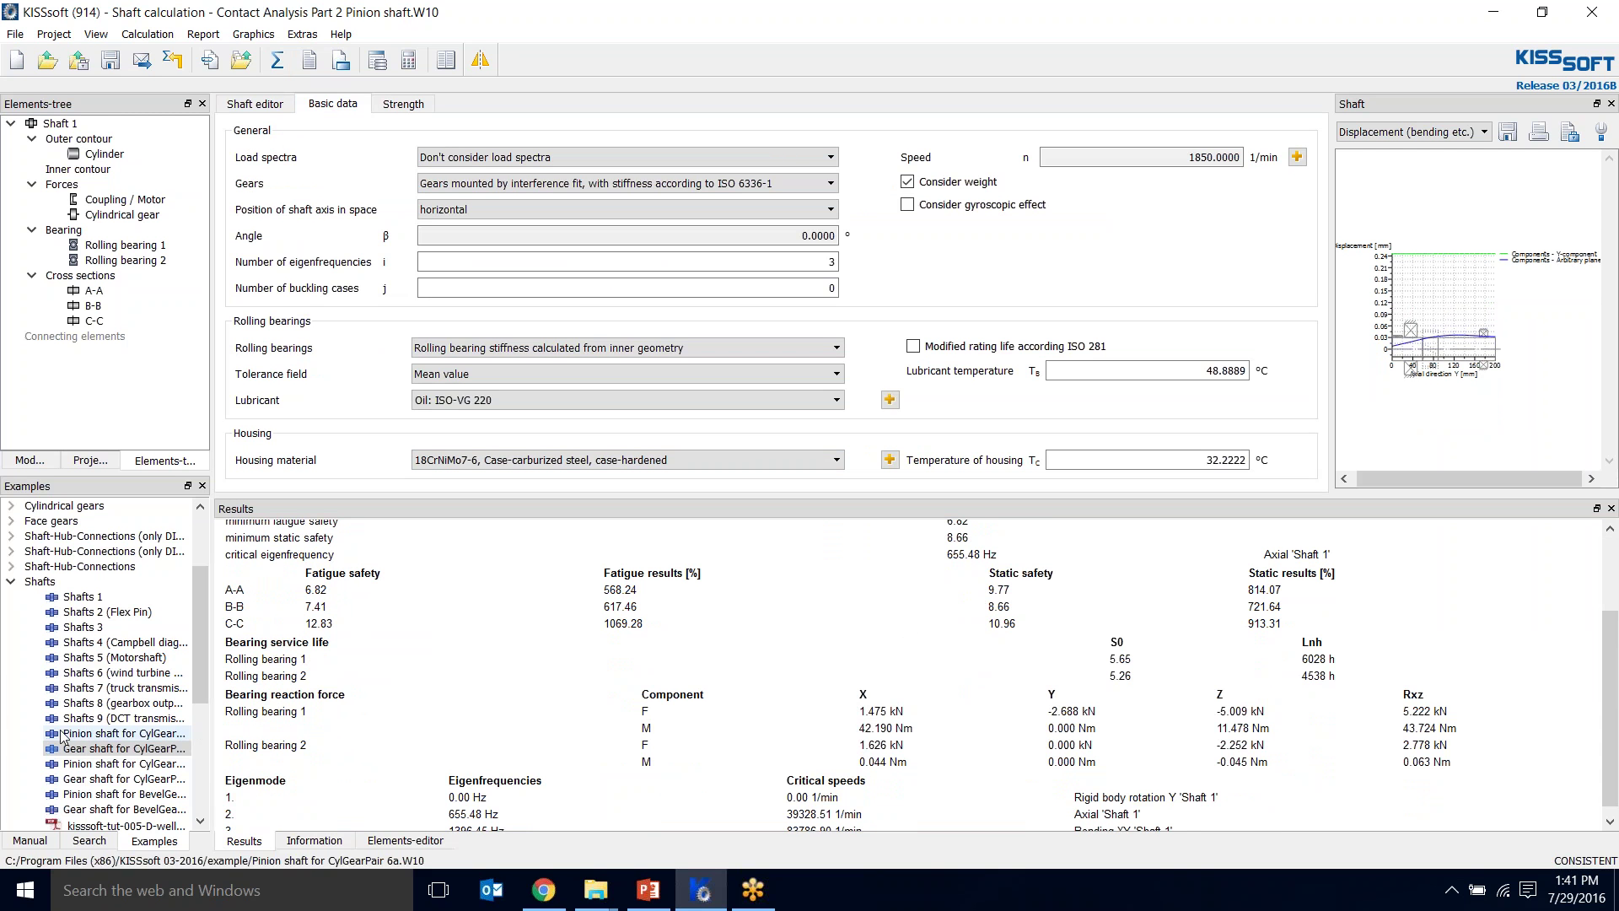
pyautogui.moveTo(228, 659); pyautogui.dragTo(1339, 676)
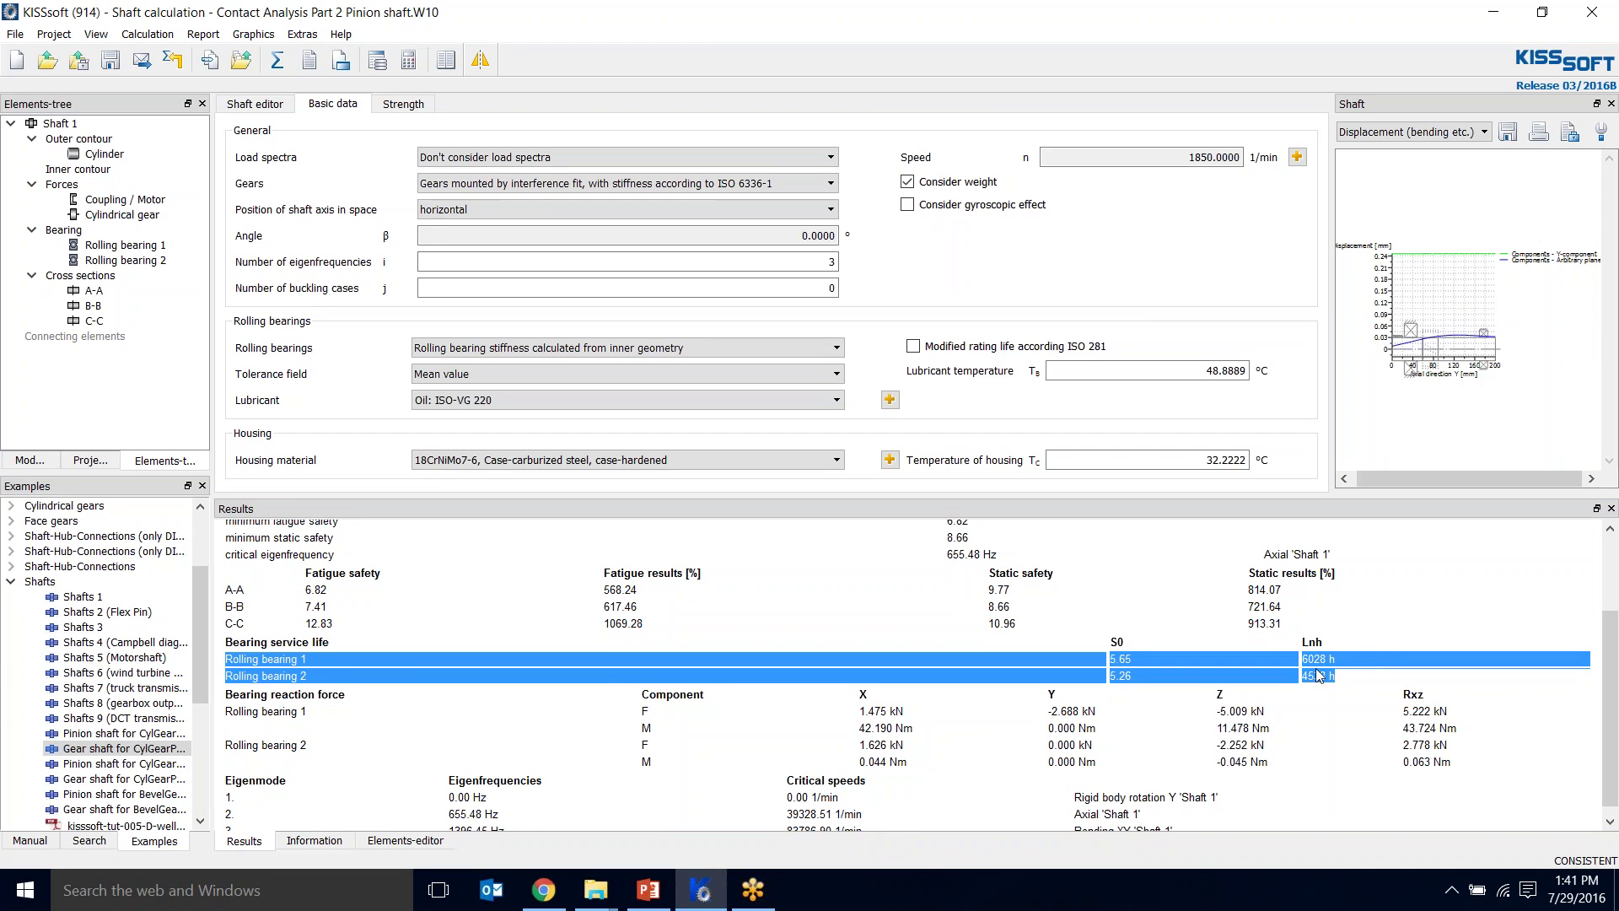
pyautogui.click(1337, 668)
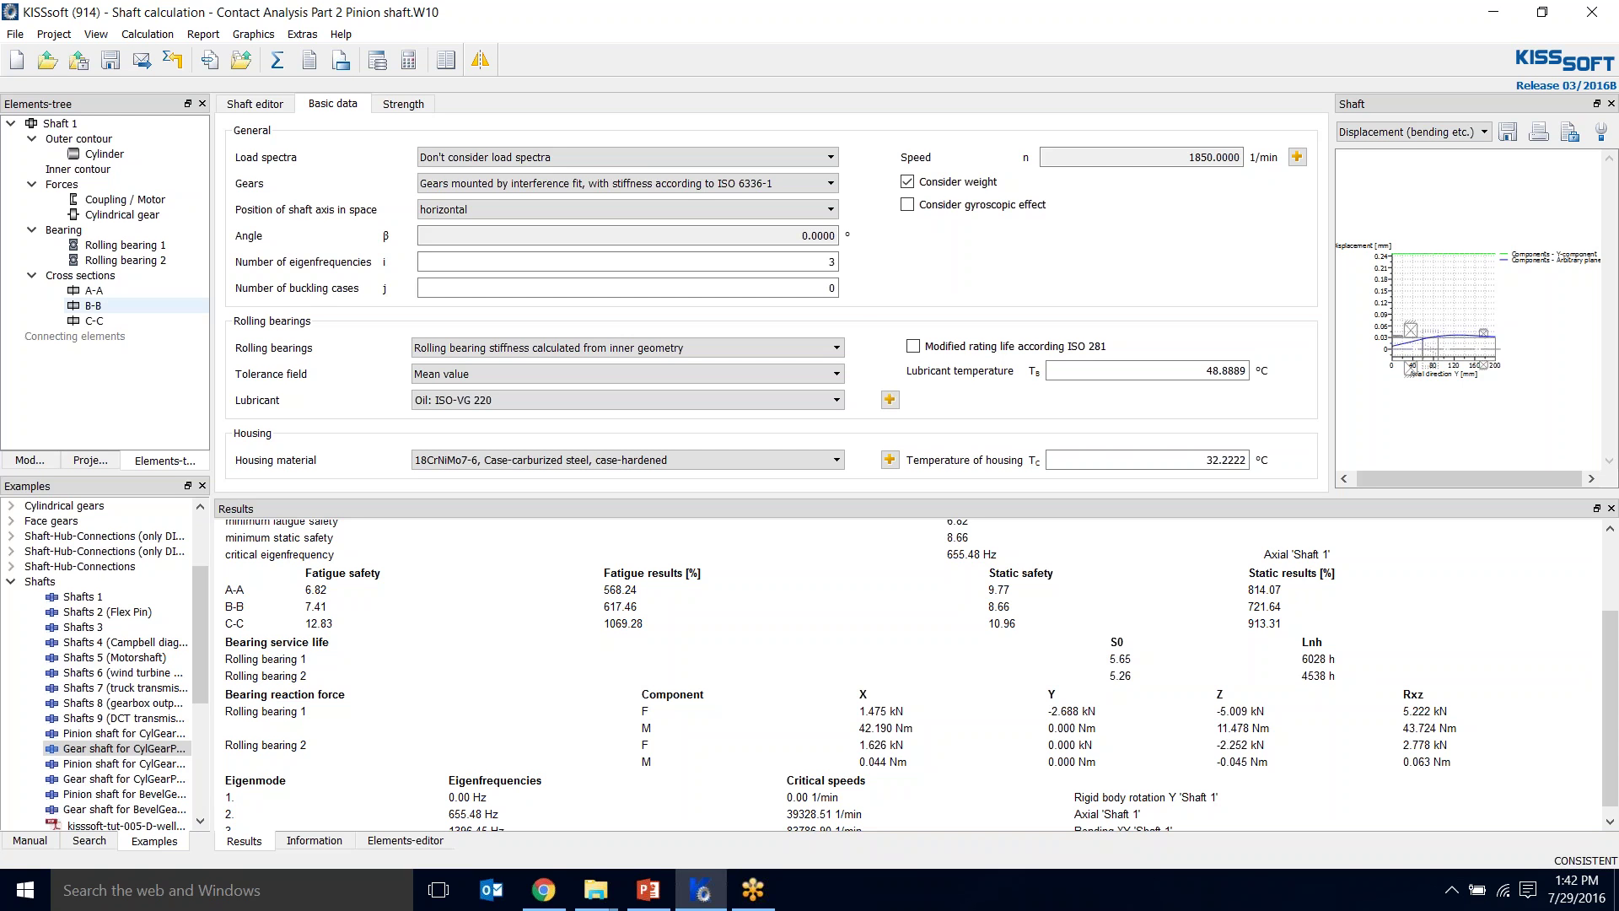
# - Return to the shaft drawing and examine the options for adding or setting critical cross sections
pyautogui.click(254, 104)
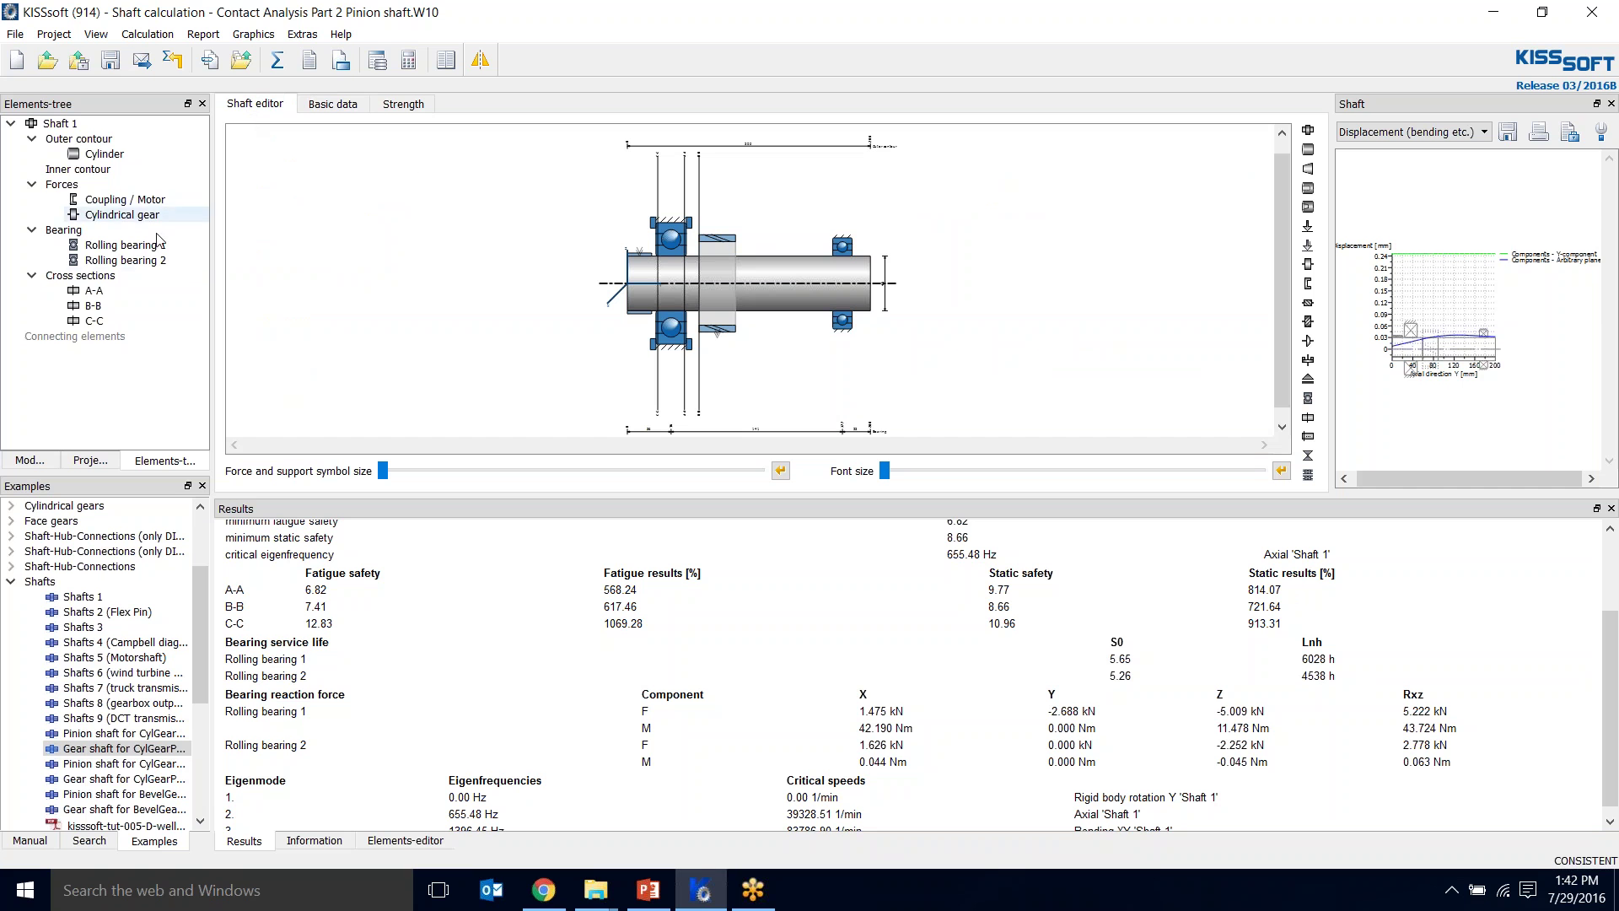
pyautogui.click(89, 277)
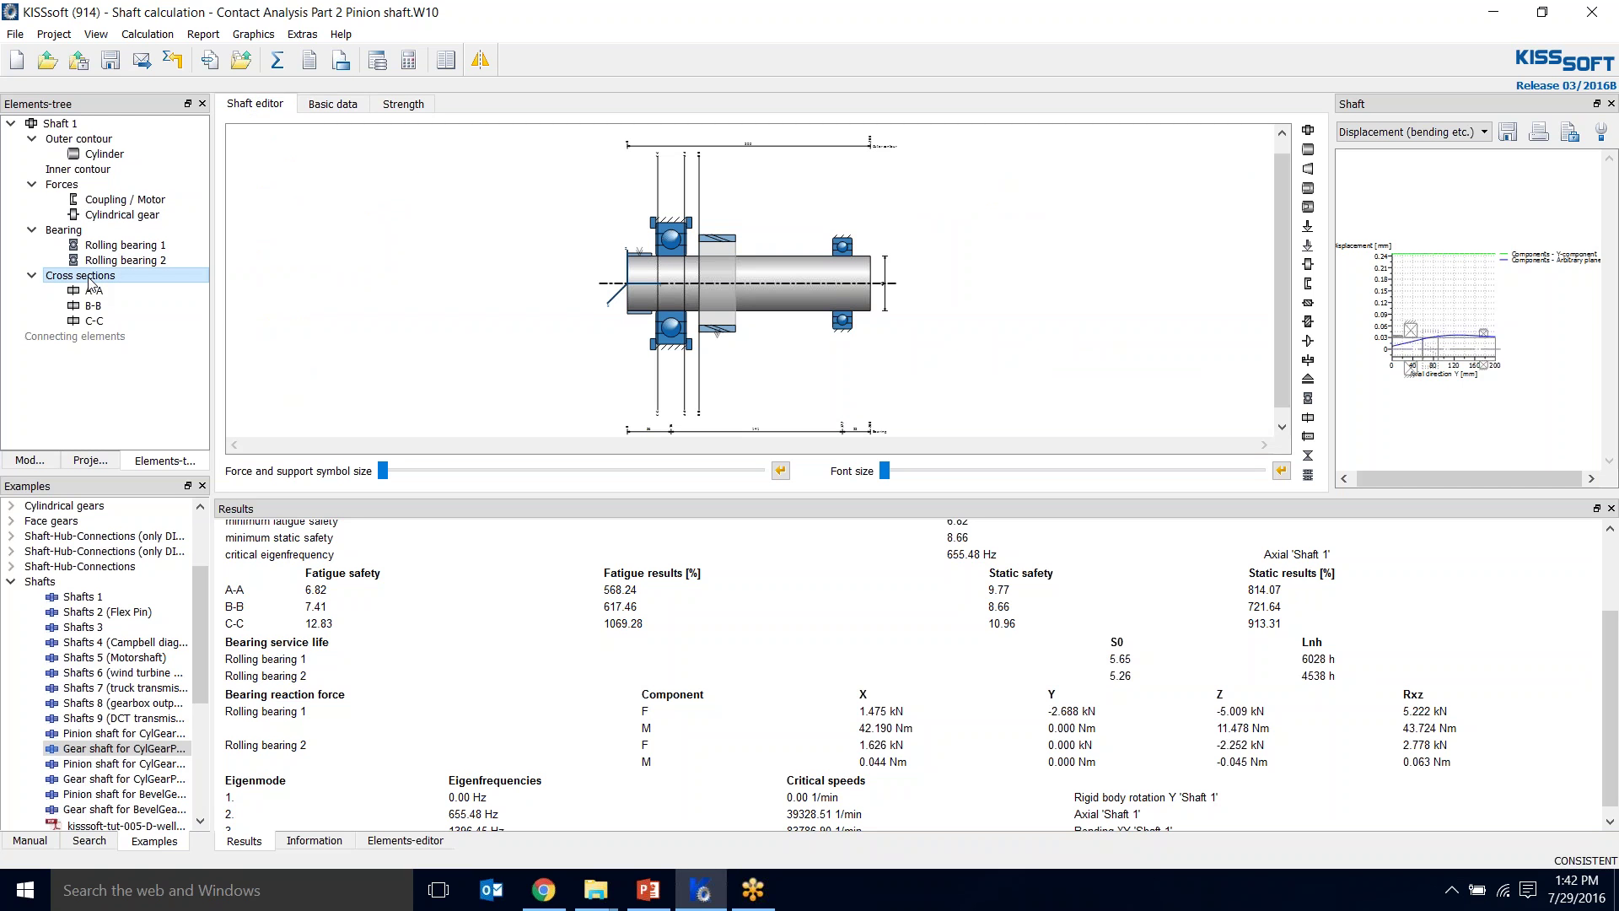
pyautogui.rightClick(90, 279)
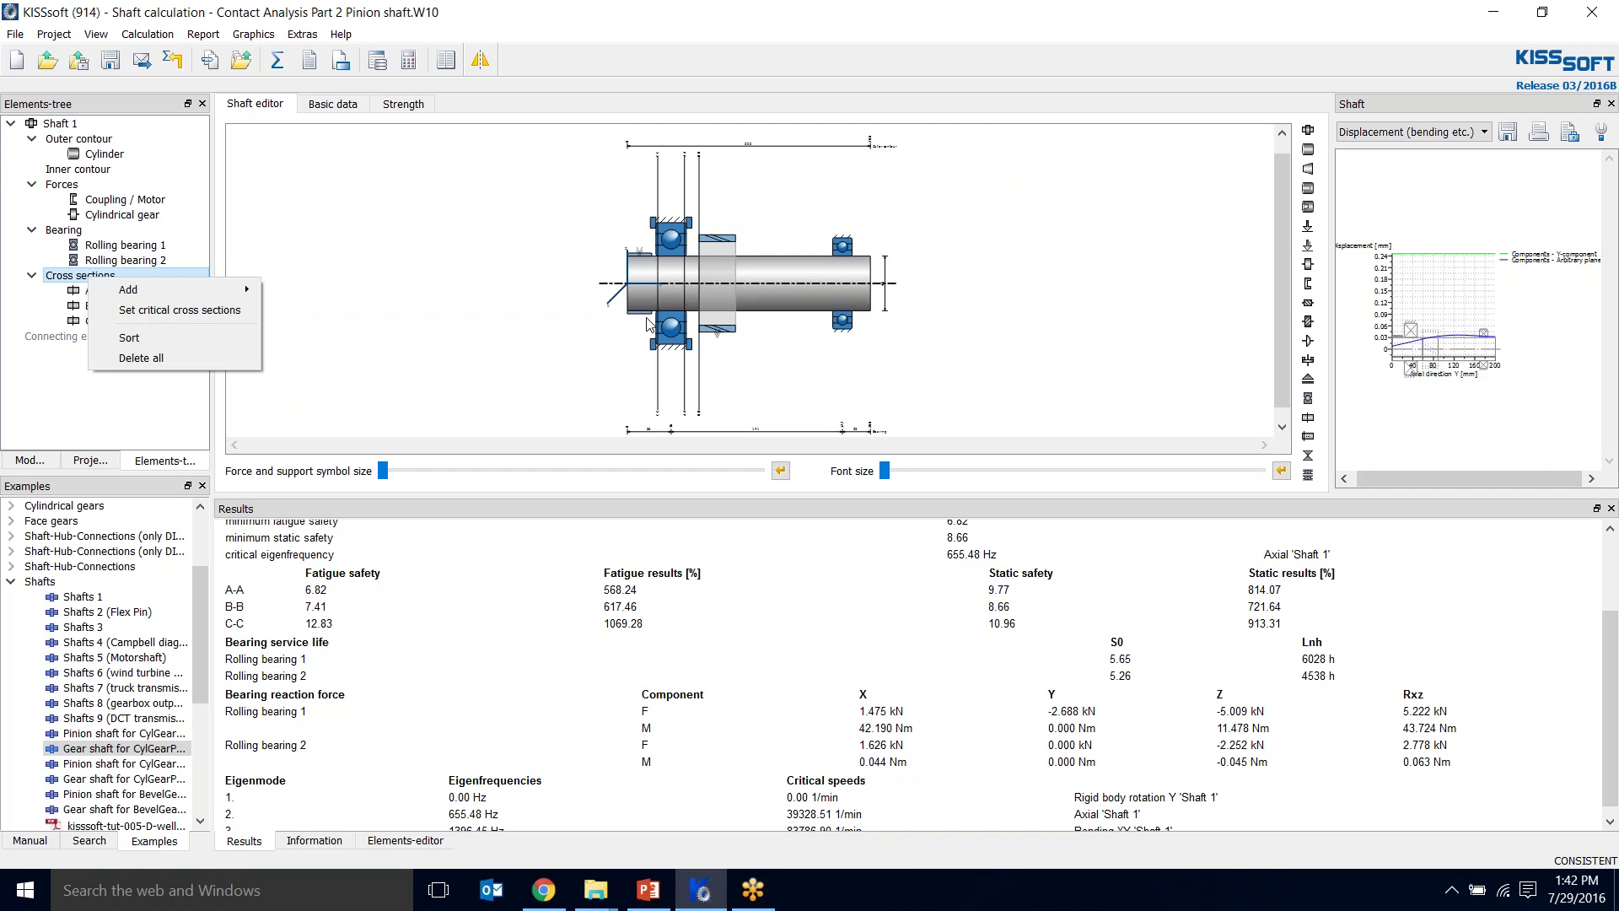
pyautogui.click(432, 366)
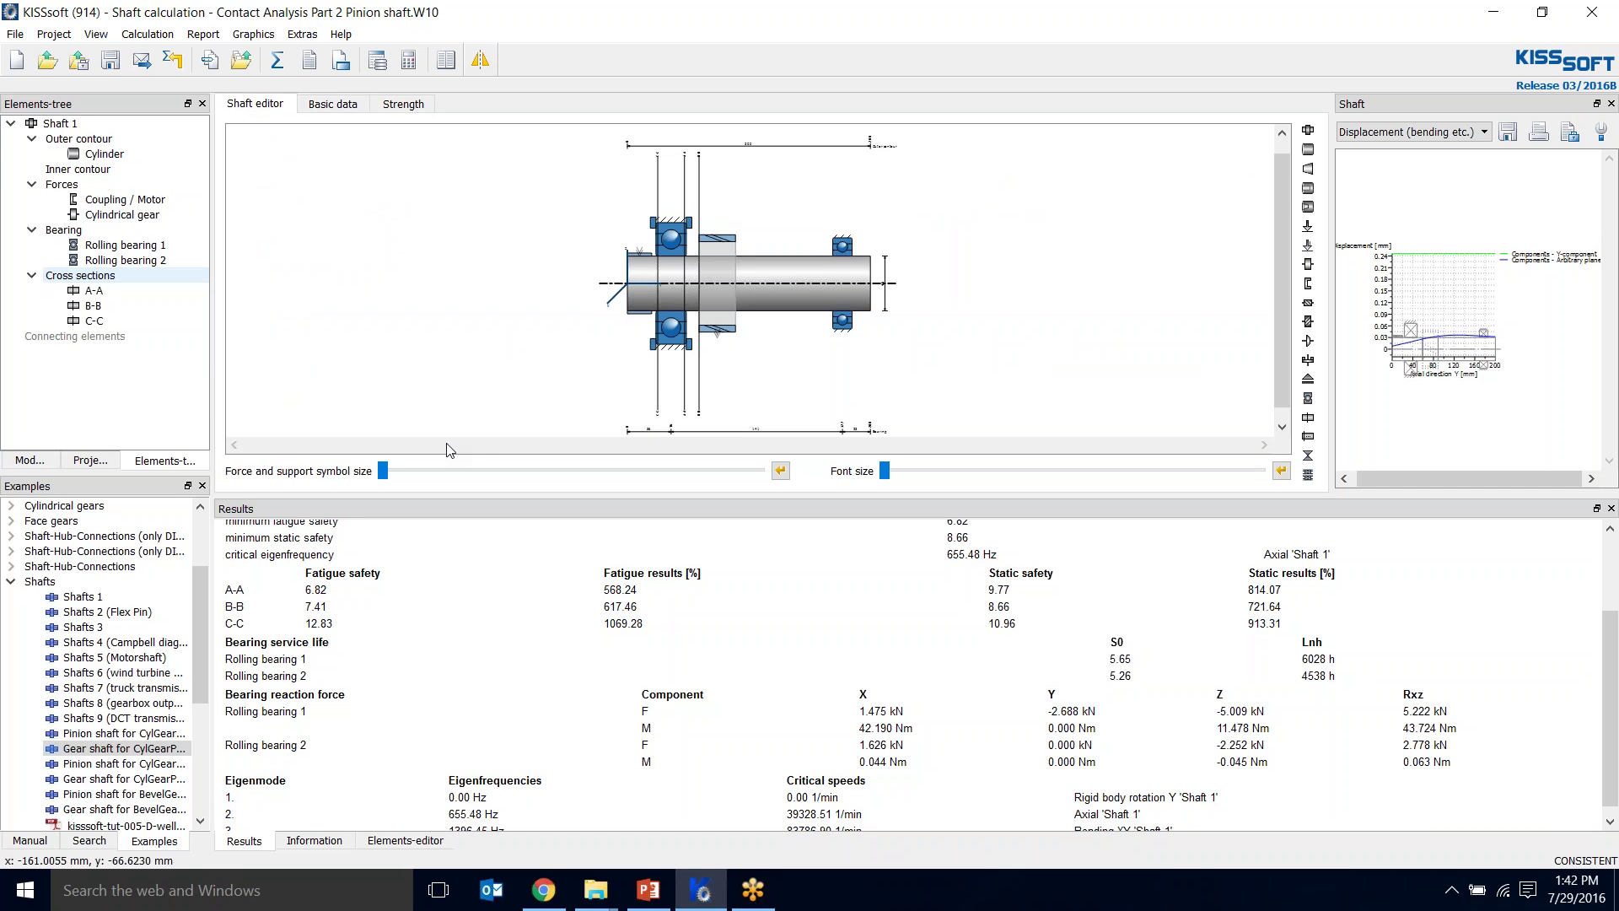
# - Save the pinion shaft calculation and open the file Contact Analysis Part 2 Gear shaft in its place
pyautogui.click(113, 61)
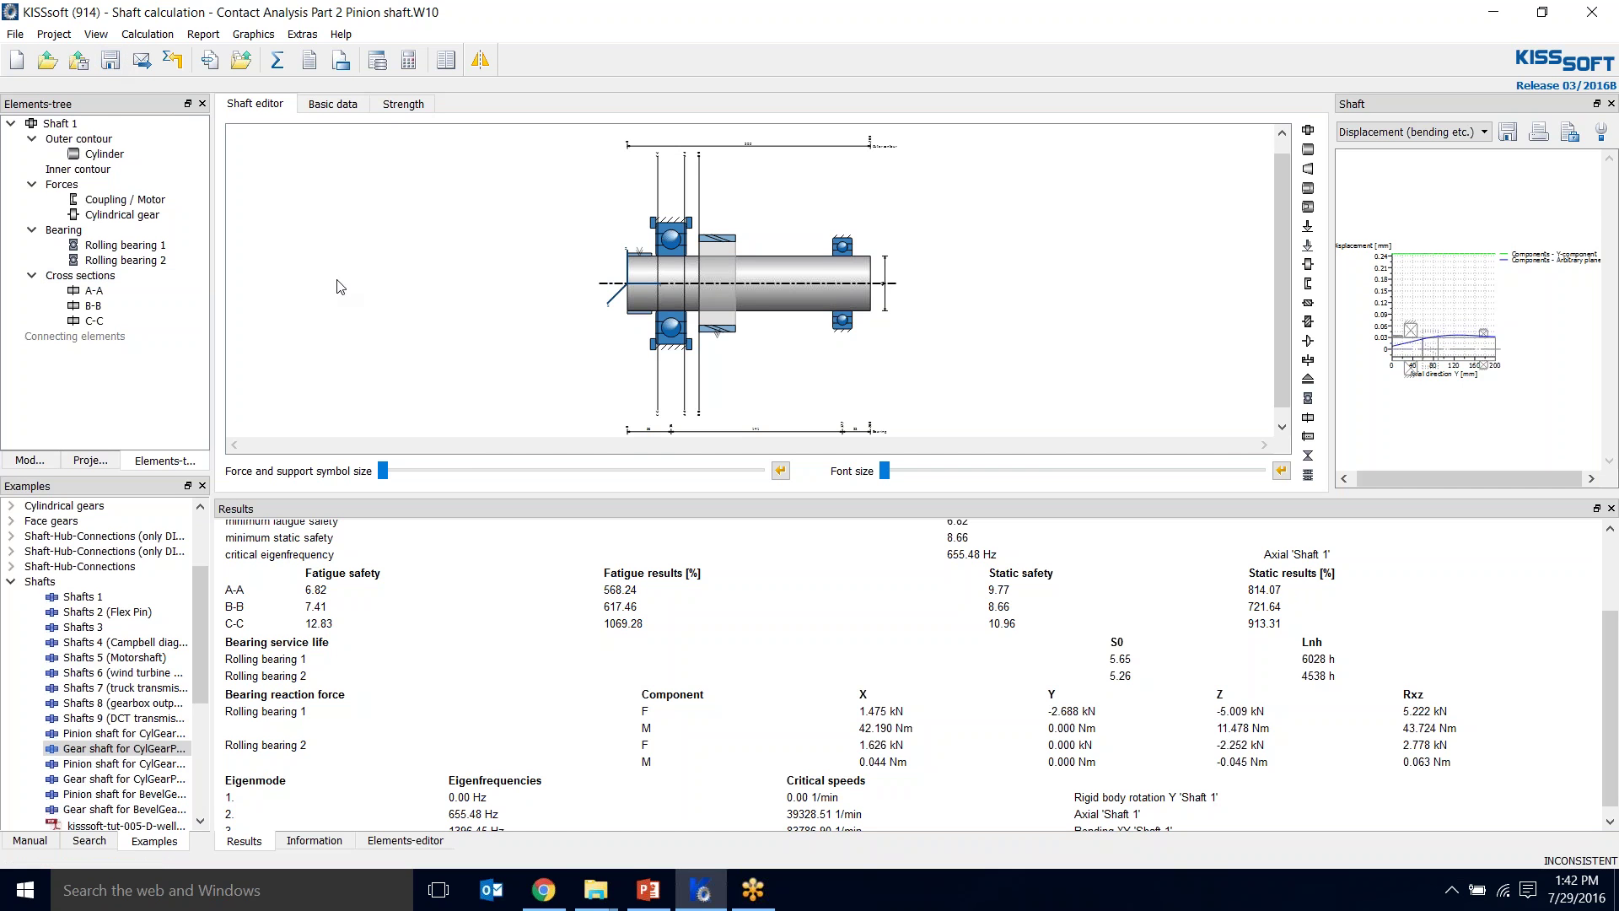
pyautogui.click(15, 62)
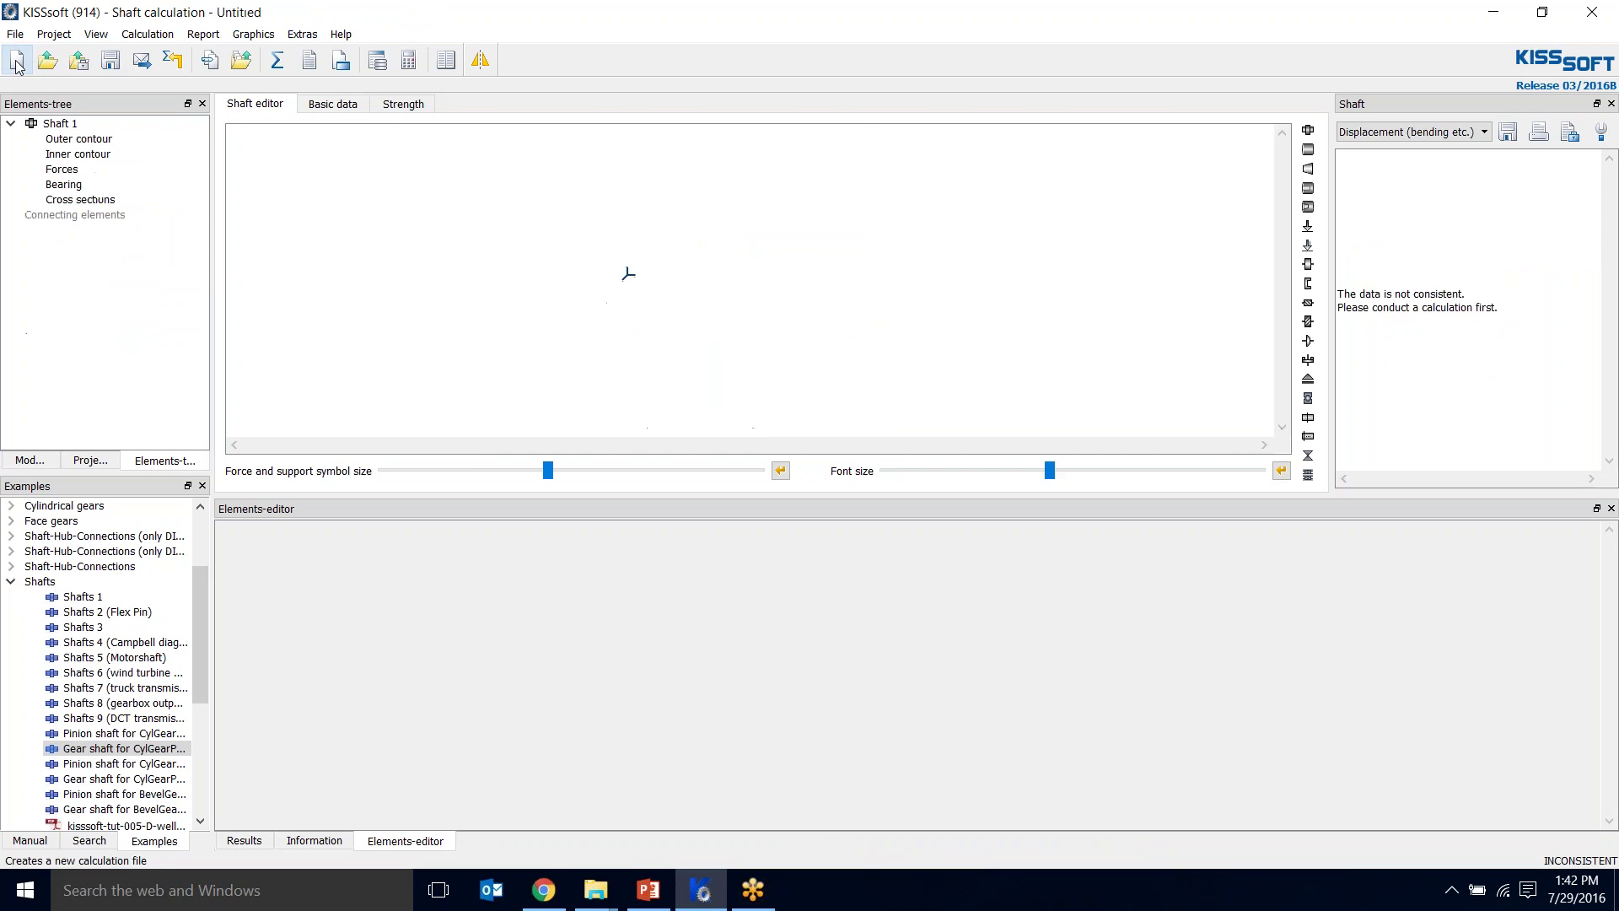
pyautogui.click(46, 61)
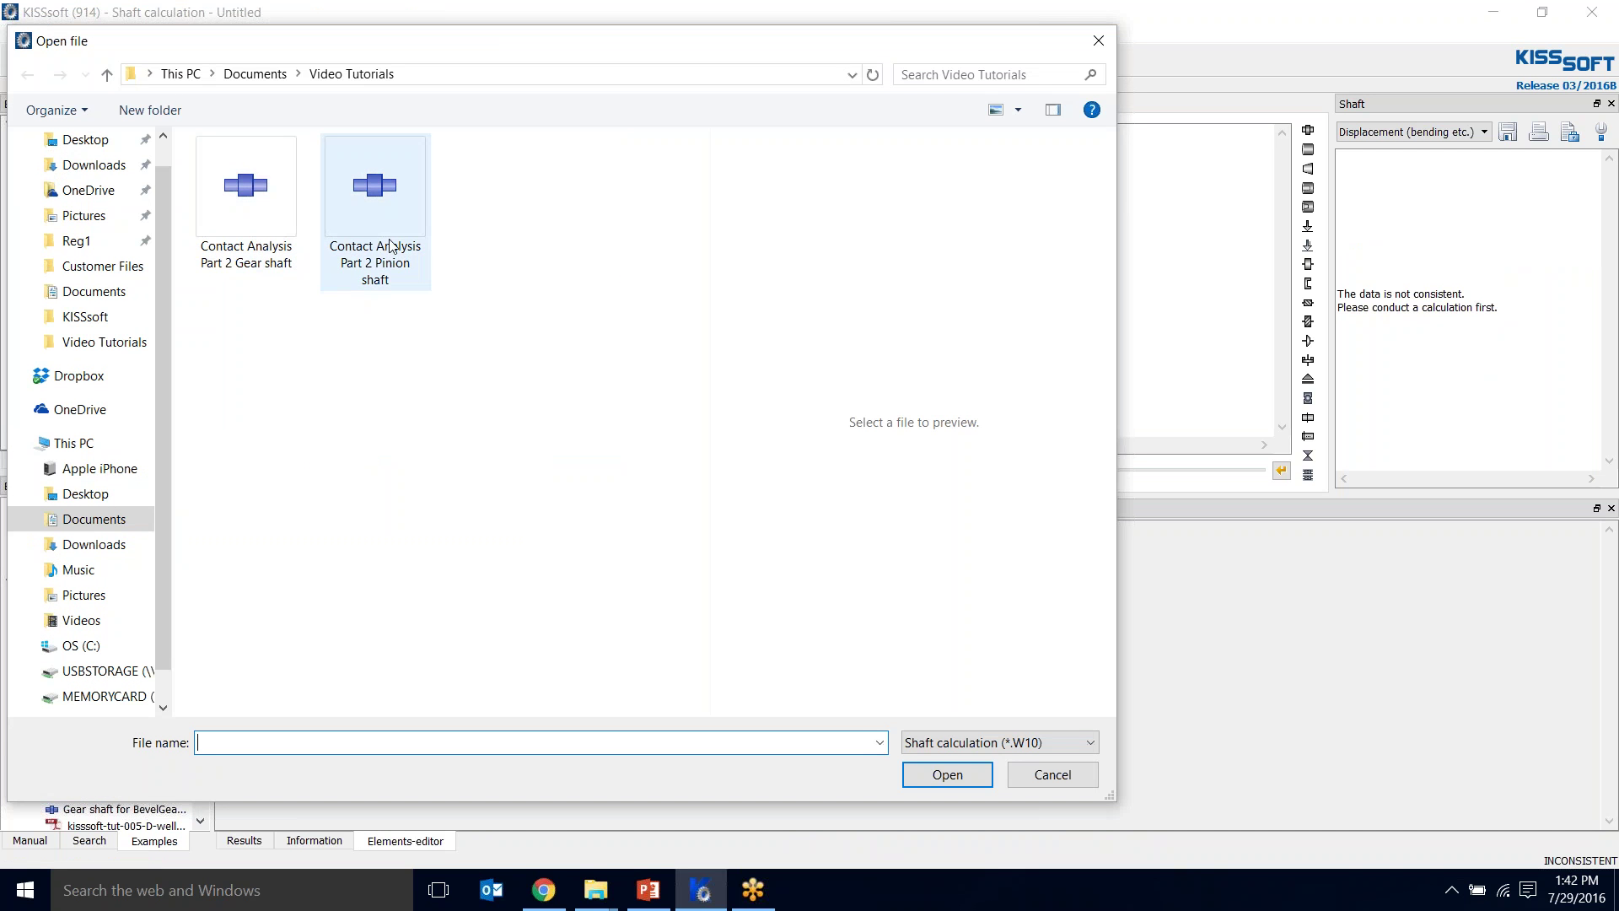
pyautogui.click(260, 253)
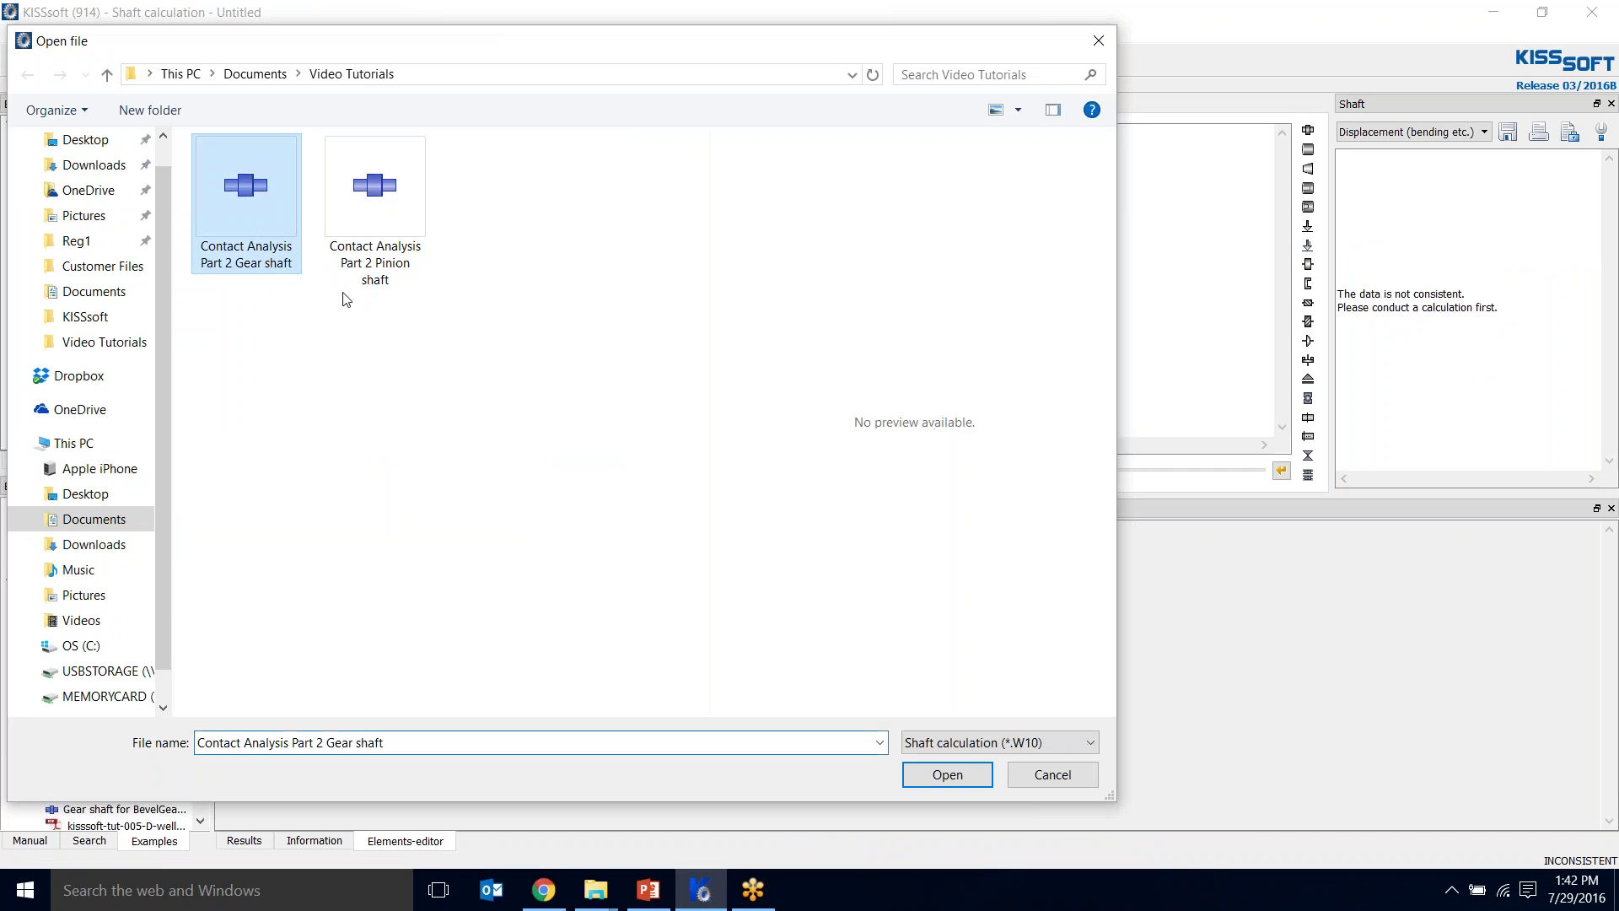
pyautogui.click(947, 774)
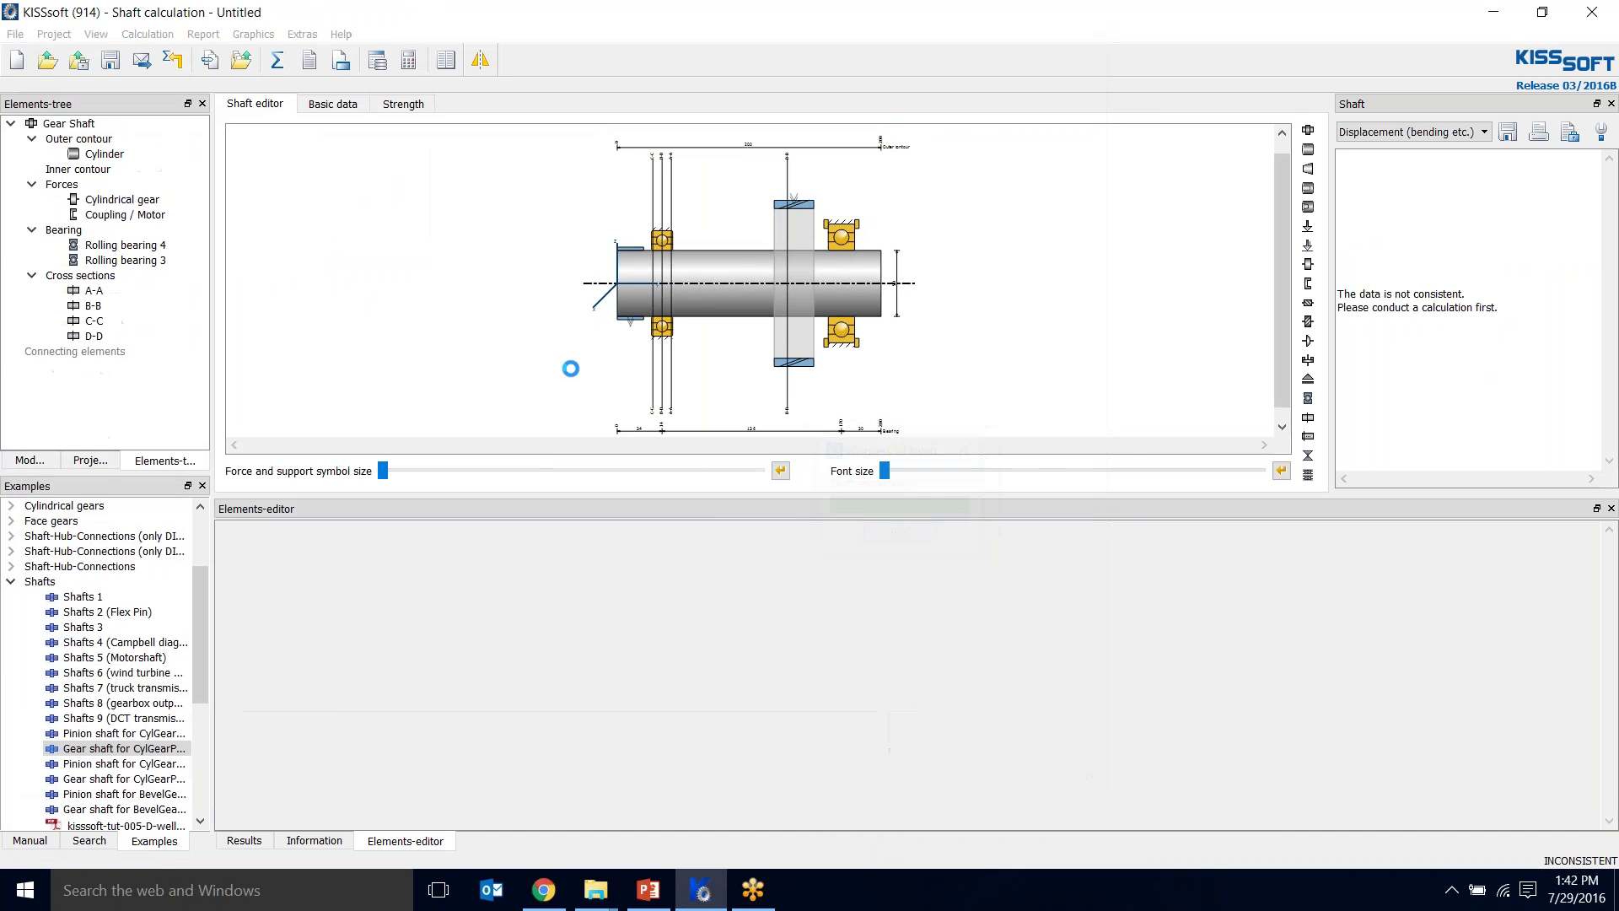
# - Review the gear shaft's cylinder, both rolling bearings with the available bearing labels, the coupling and the cylindrical gear
pyautogui.click(105, 154)
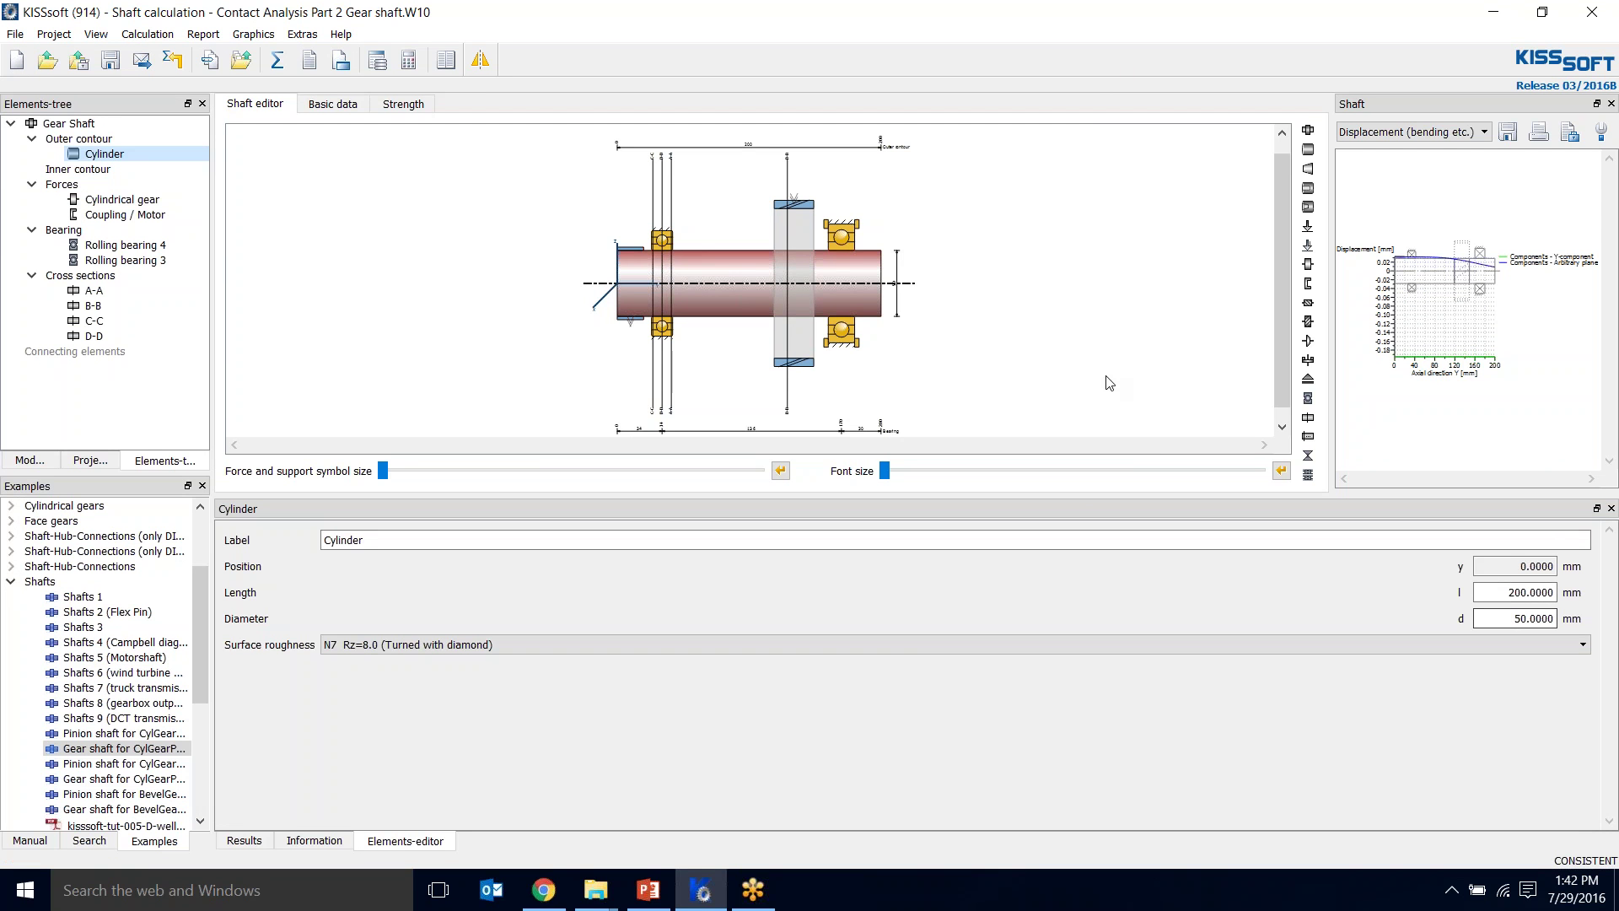
pyautogui.click(661, 243)
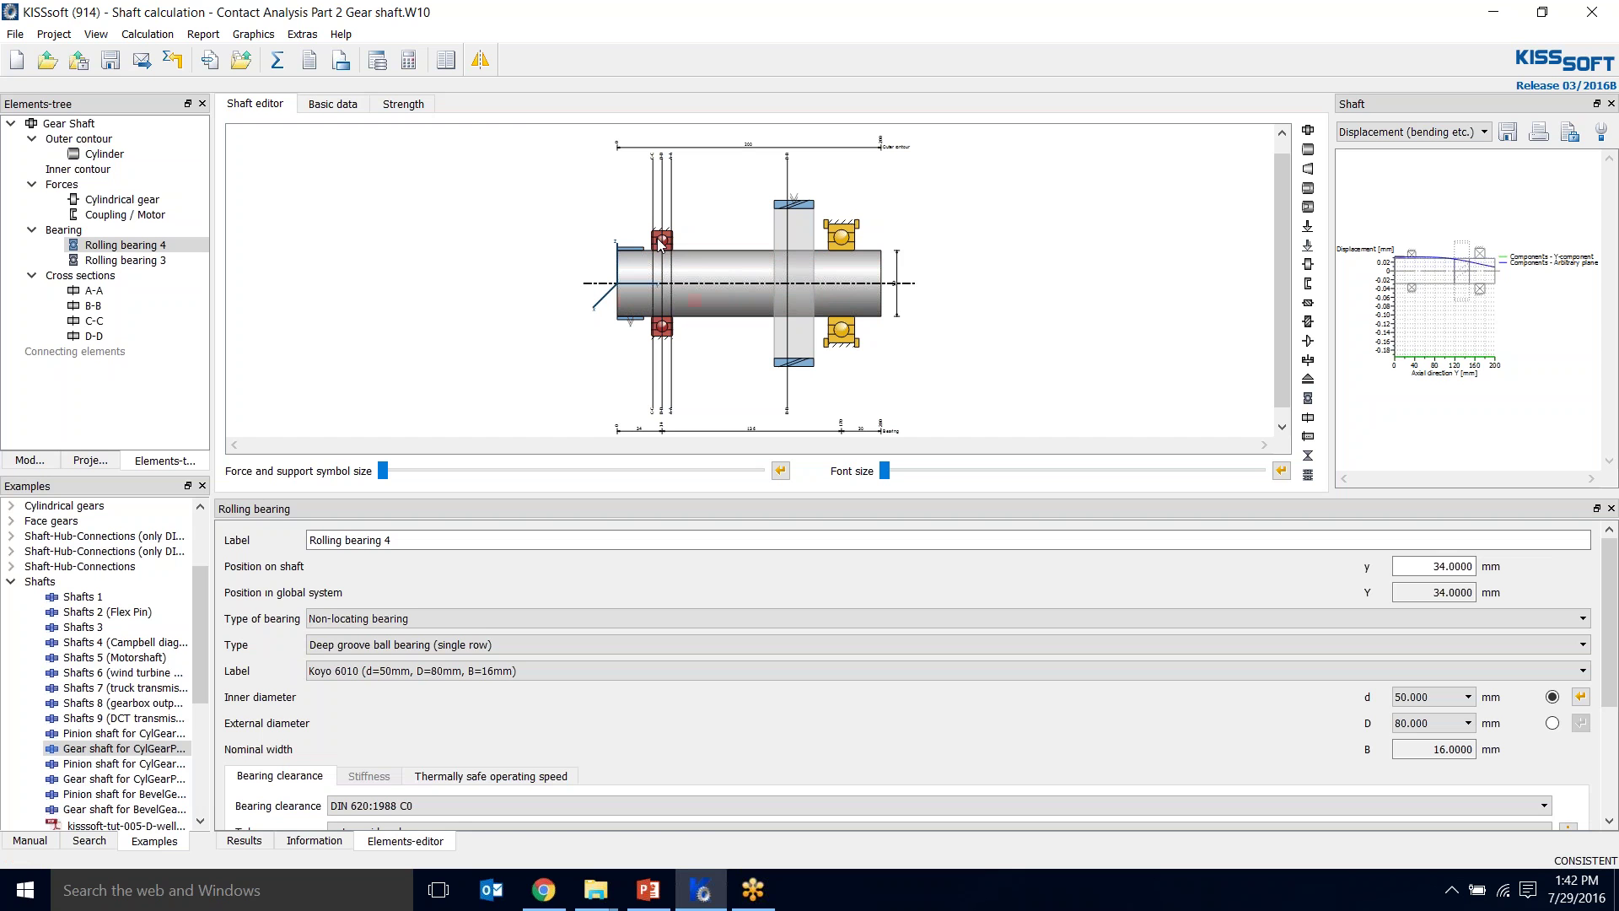
pyautogui.click(854, 243)
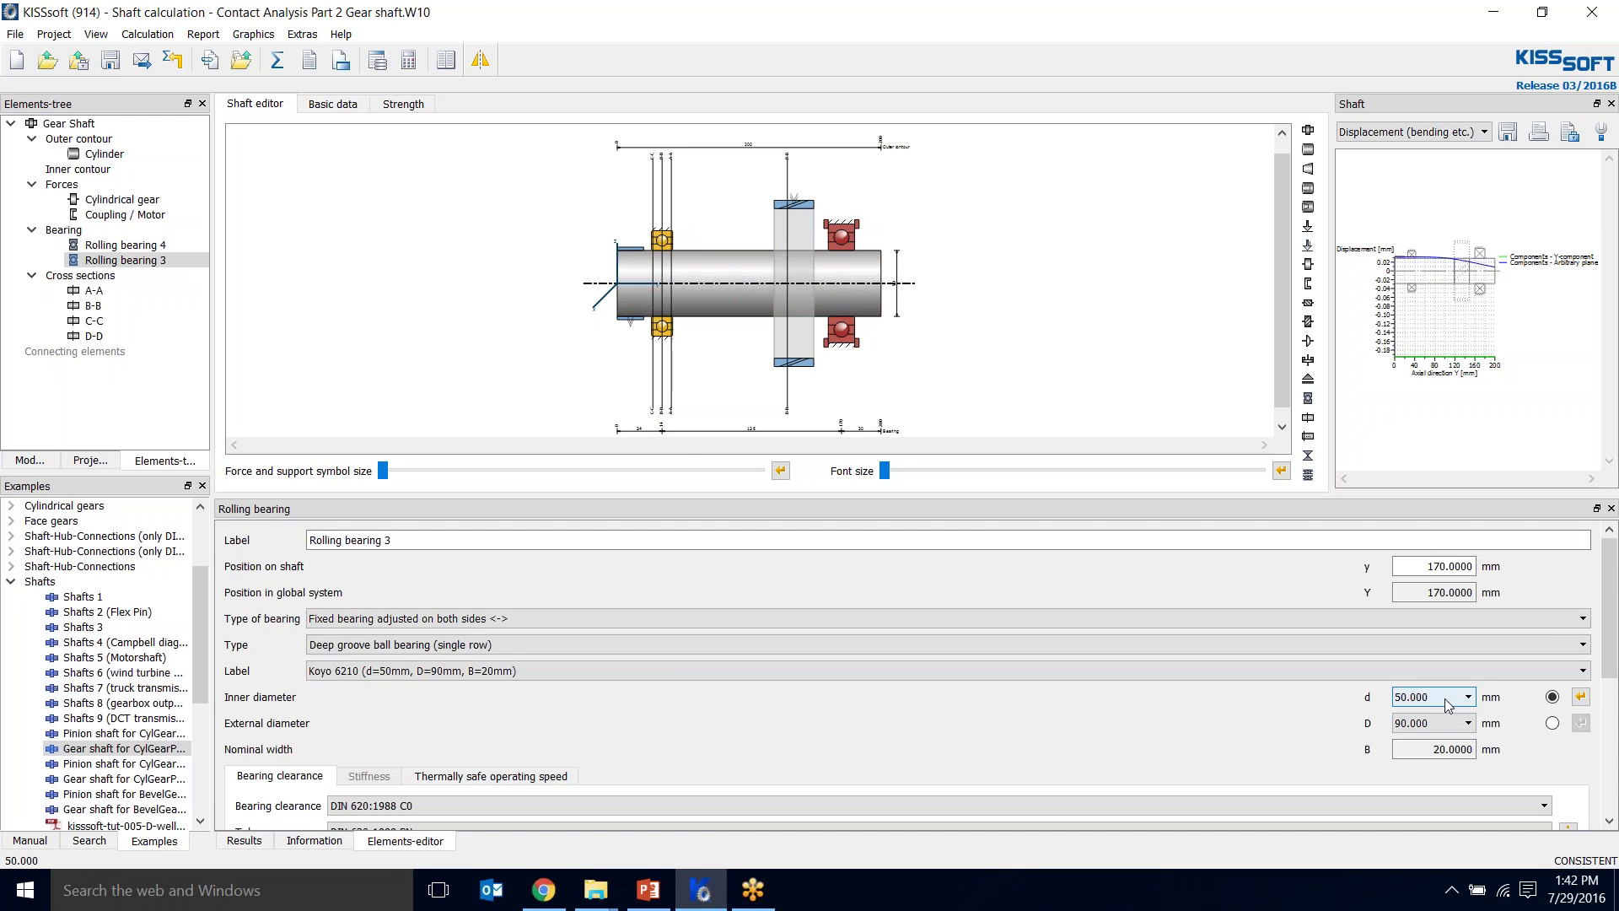
pyautogui.click(677, 677)
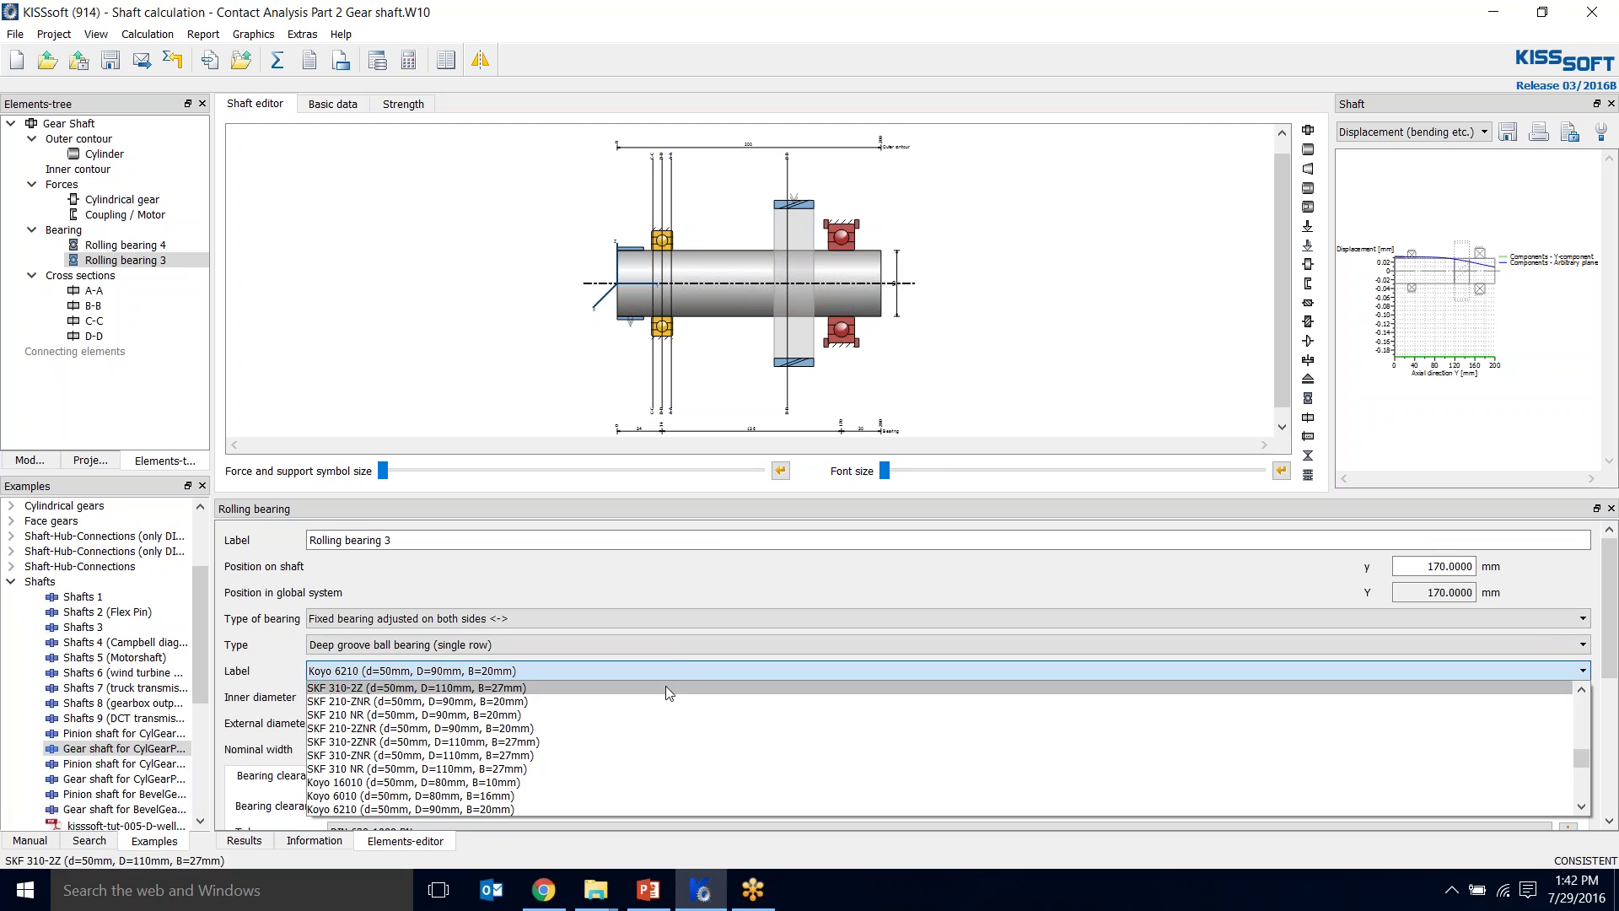
pyautogui.click(690, 583)
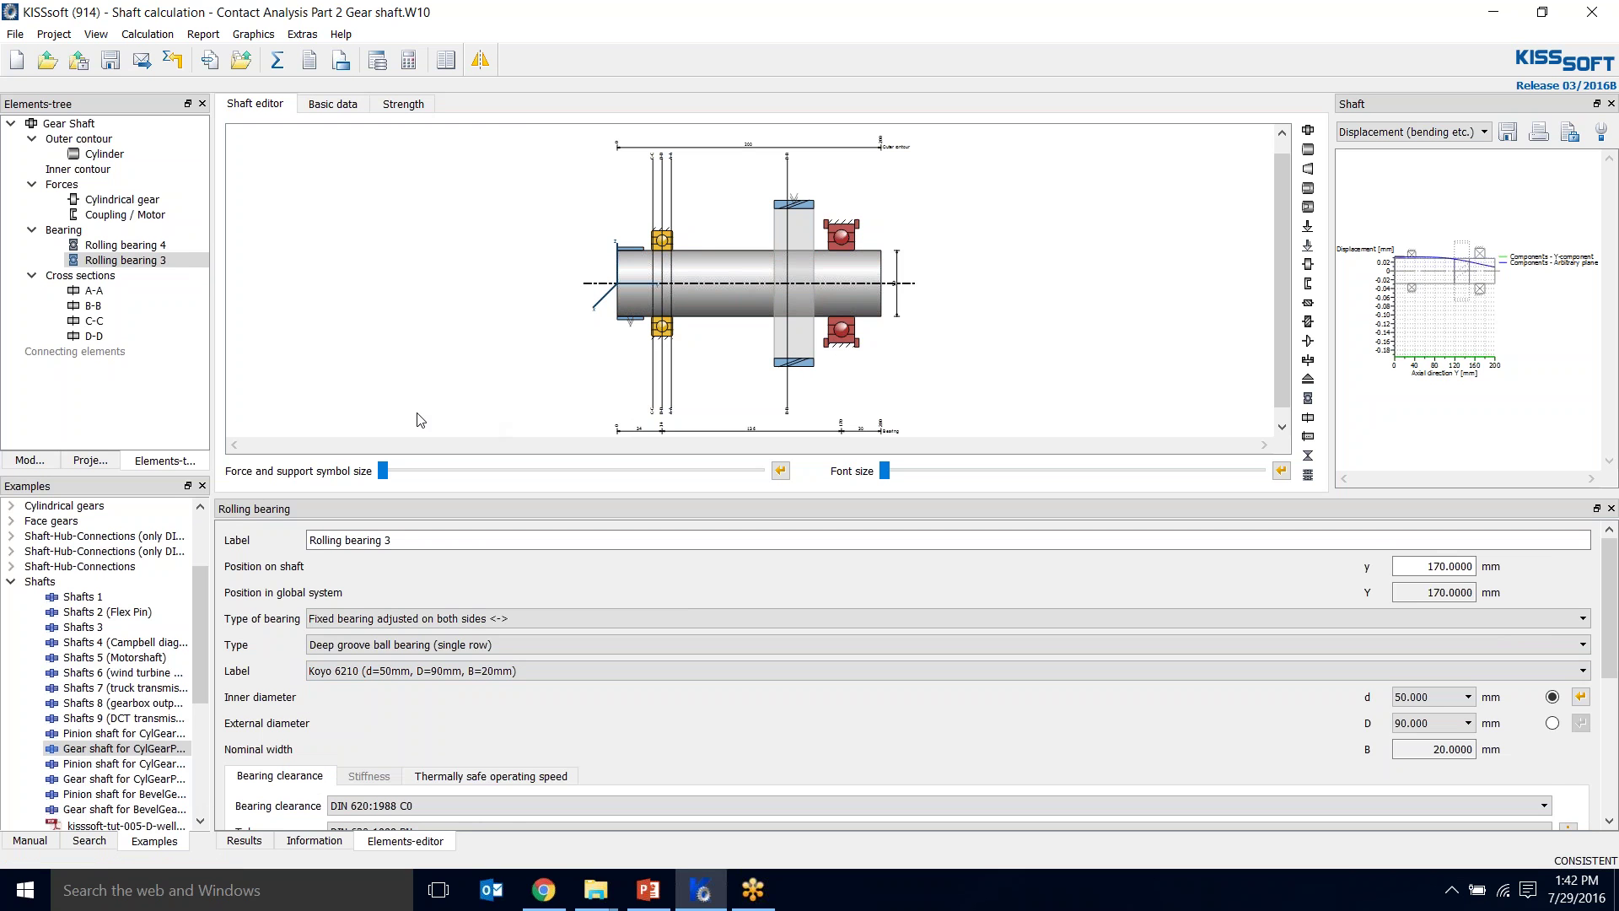
pyautogui.click(611, 305)
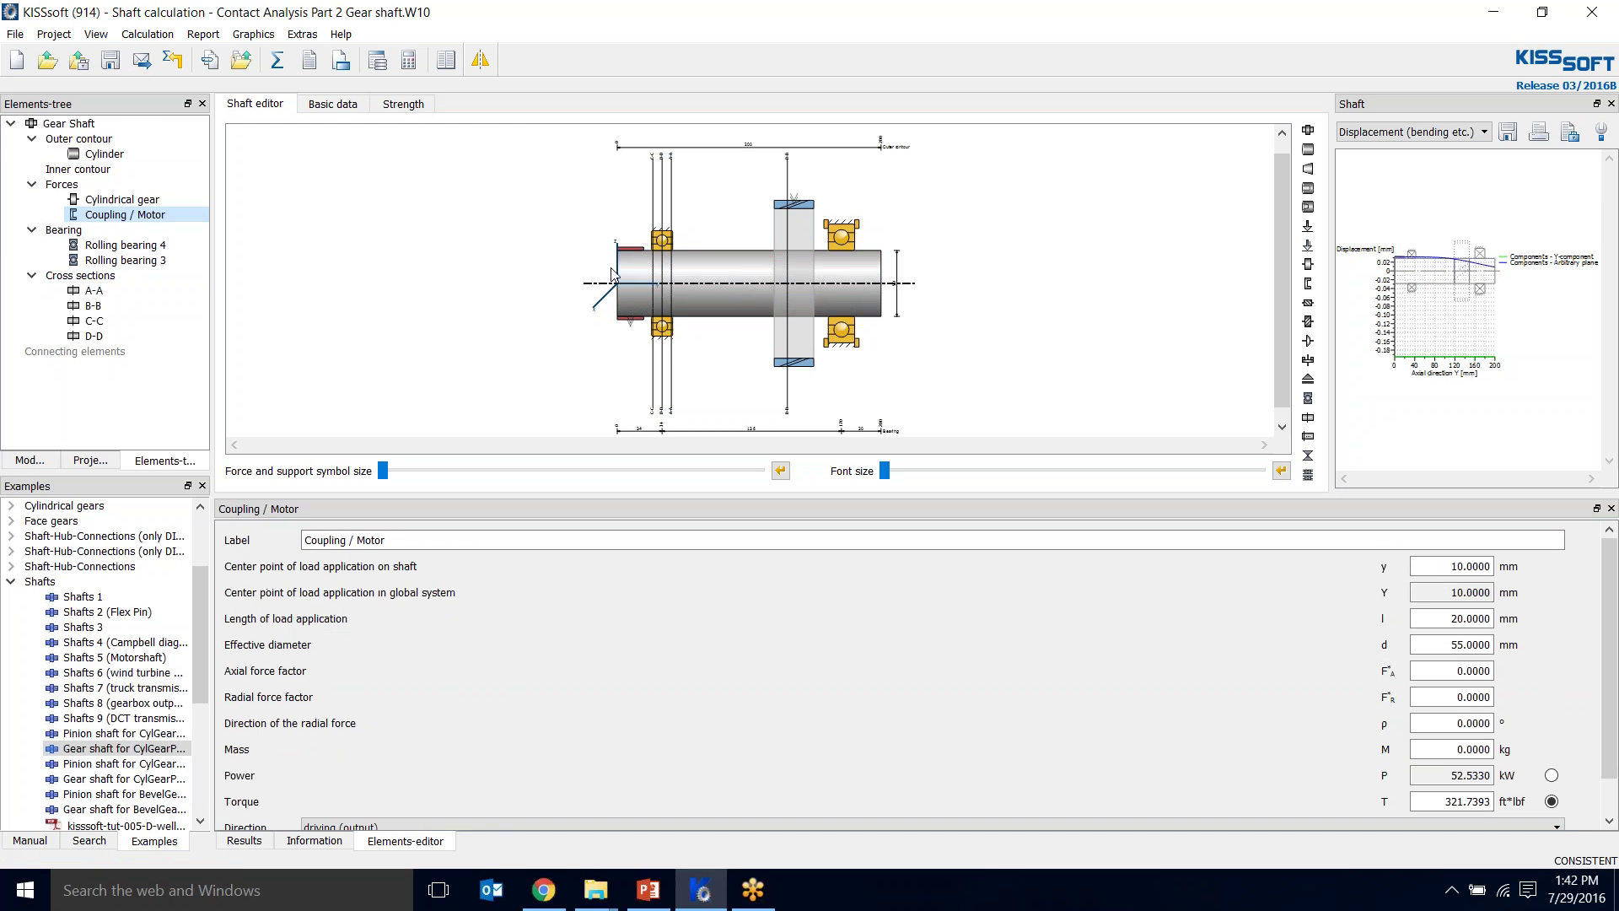
pyautogui.click(799, 207)
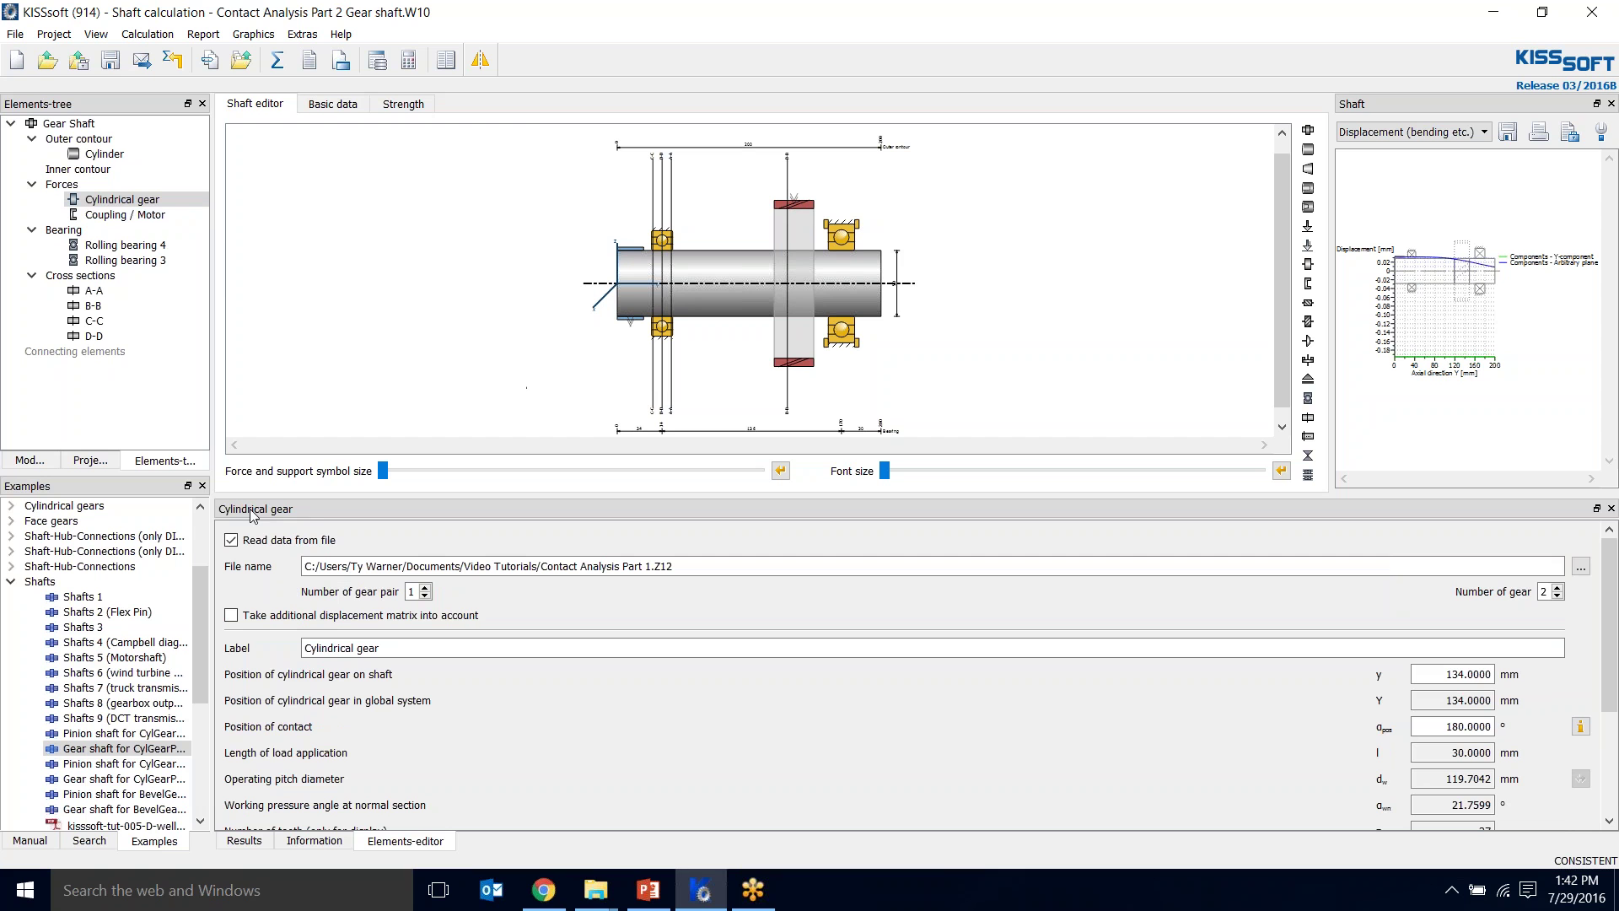
# - Delete the existing cylindrical gear from the gear shaft's forces and add a new cylindrical gear
pyautogui.rightClick(168, 203)
pyautogui.click(210, 262)
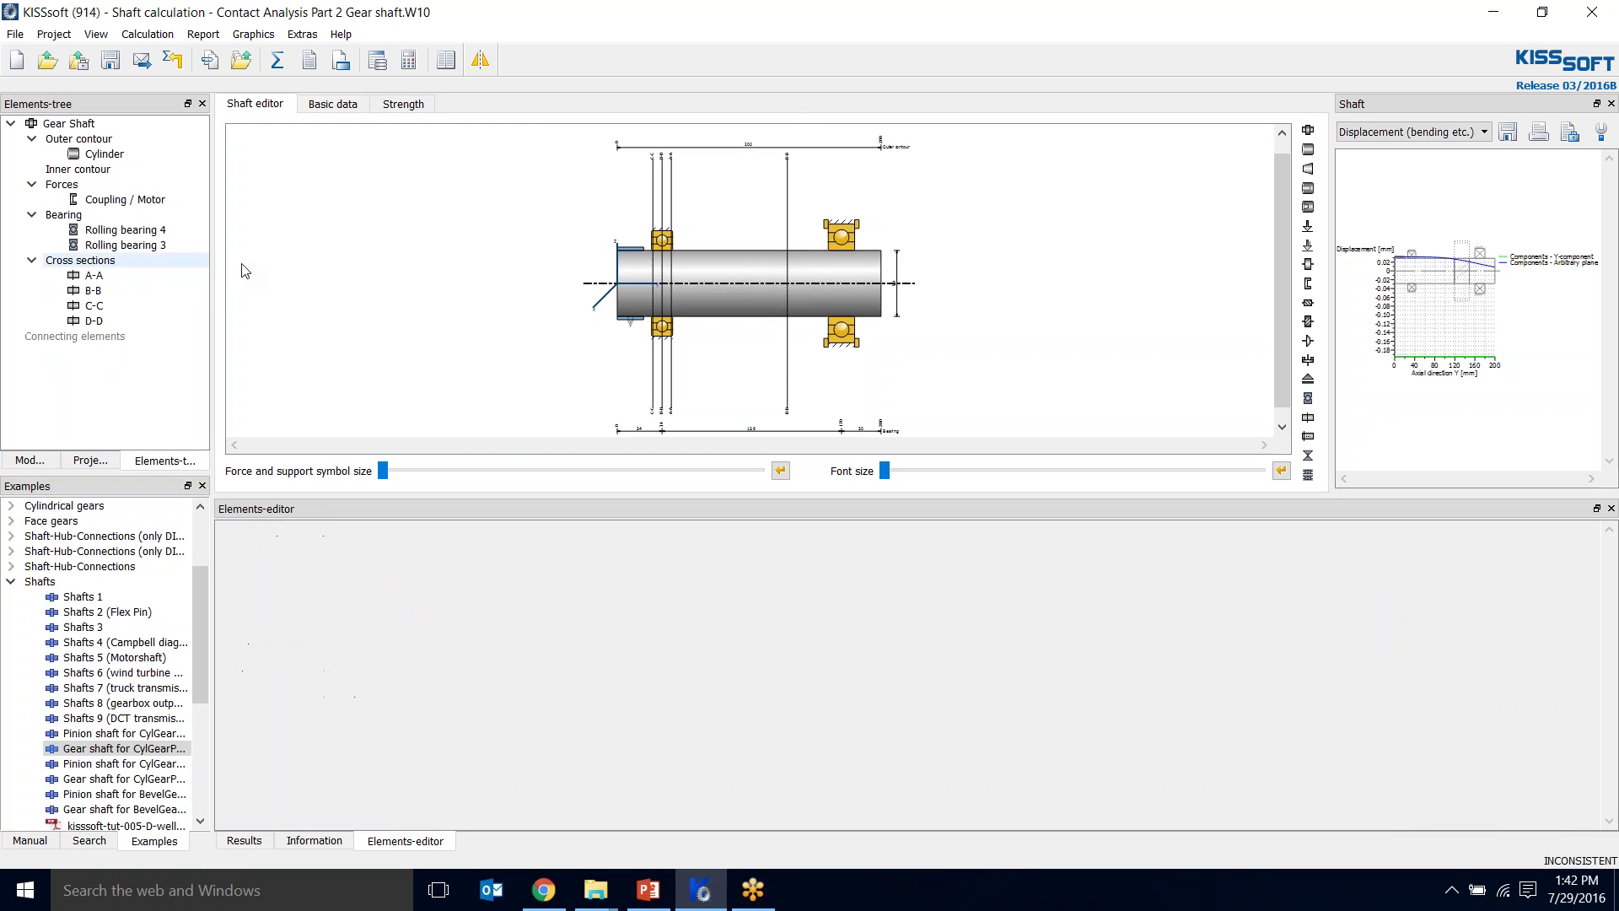
pyautogui.rightClick(74, 185)
pyautogui.moveTo(112, 198)
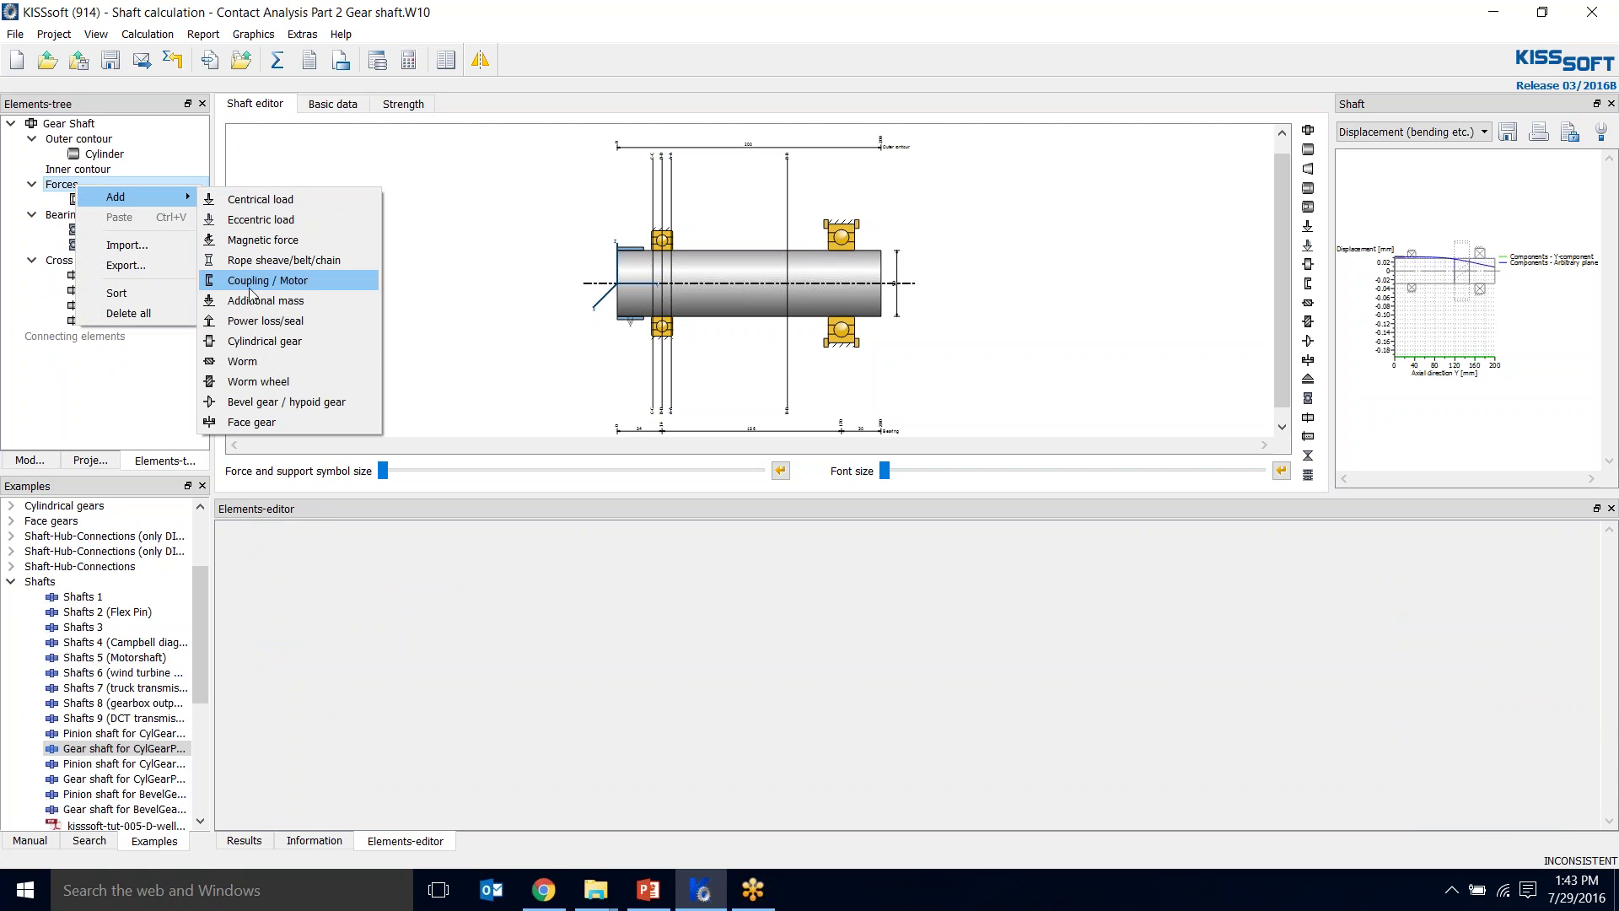
pyautogui.click(262, 340)
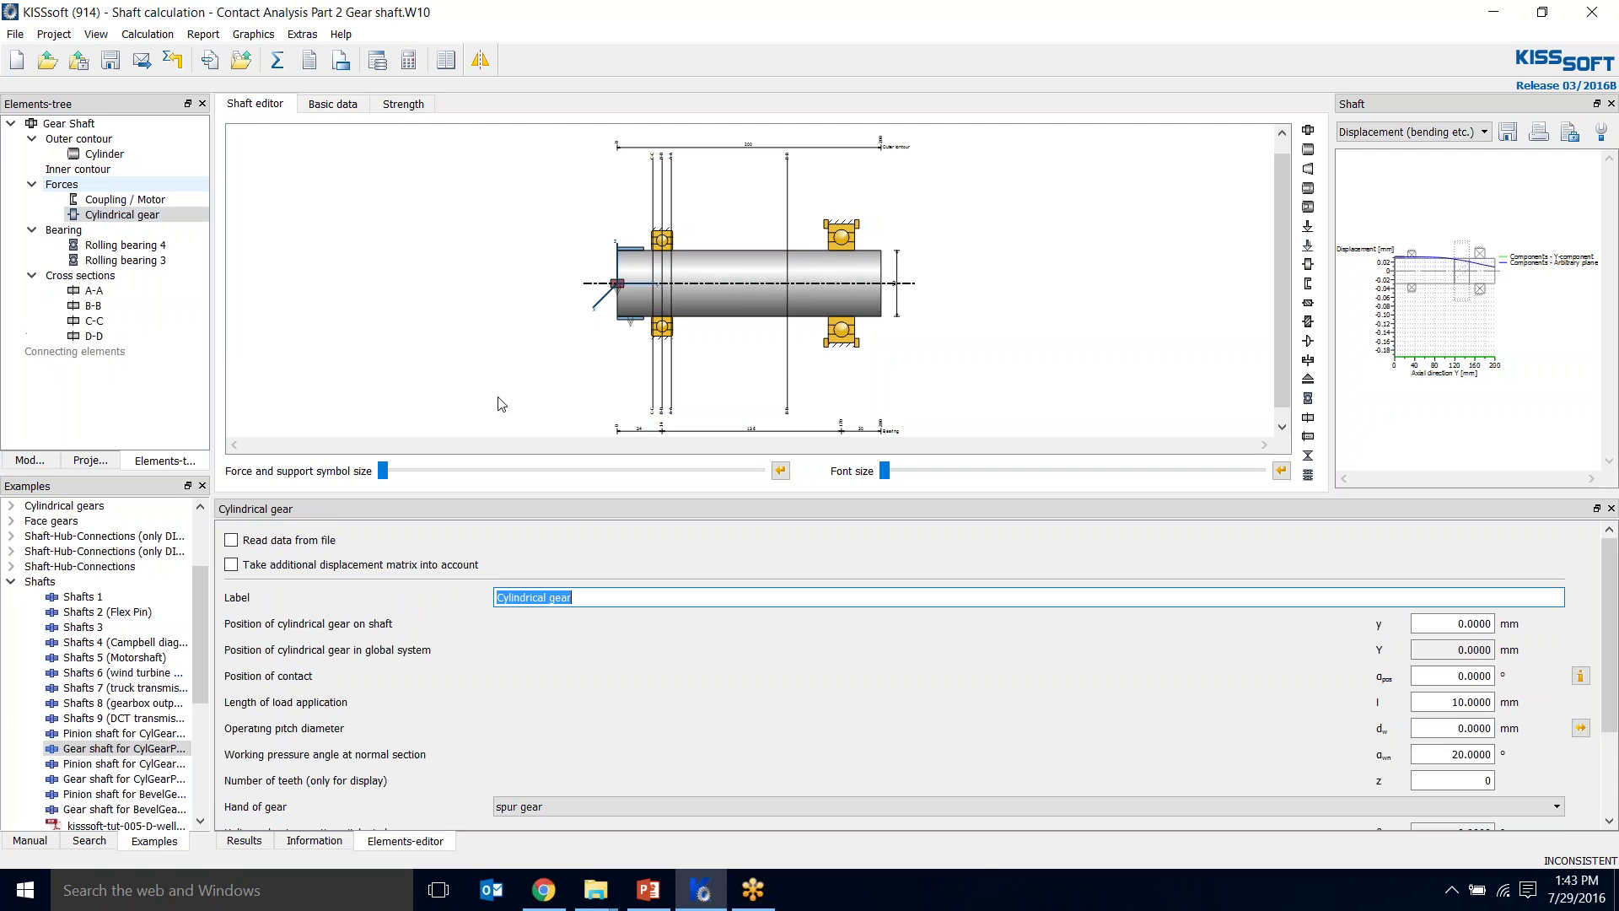
# - Read the new gear's data from Contact Analysis Part 1 as gear number 2, placing it at about 127 mm along the shaft
pyautogui.click(231, 542)
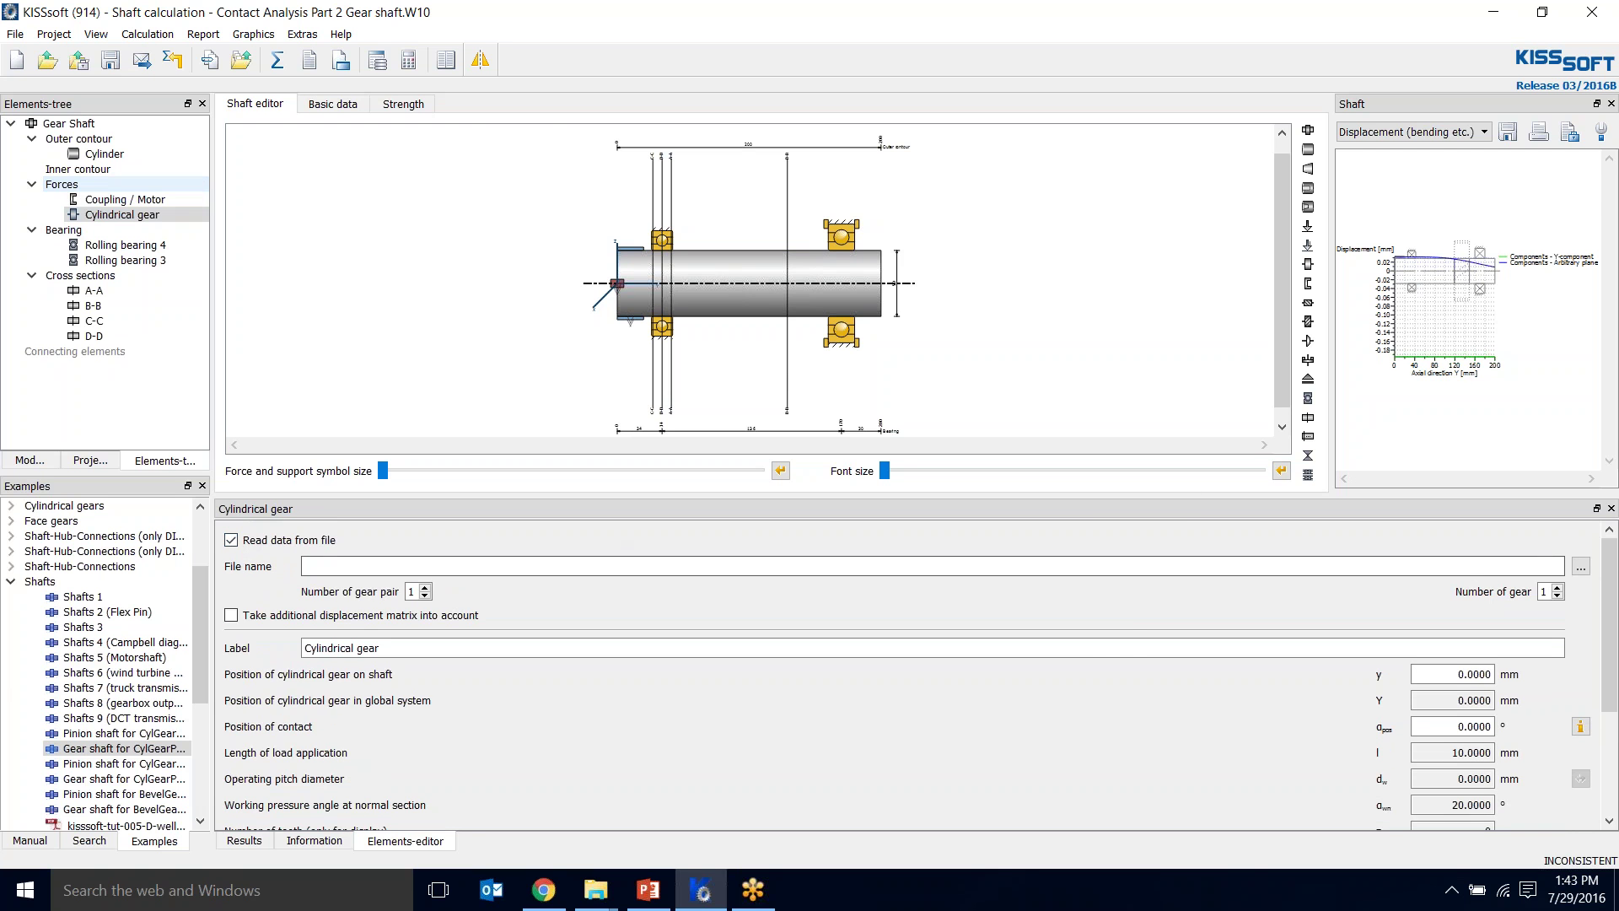
pyautogui.click(1581, 567)
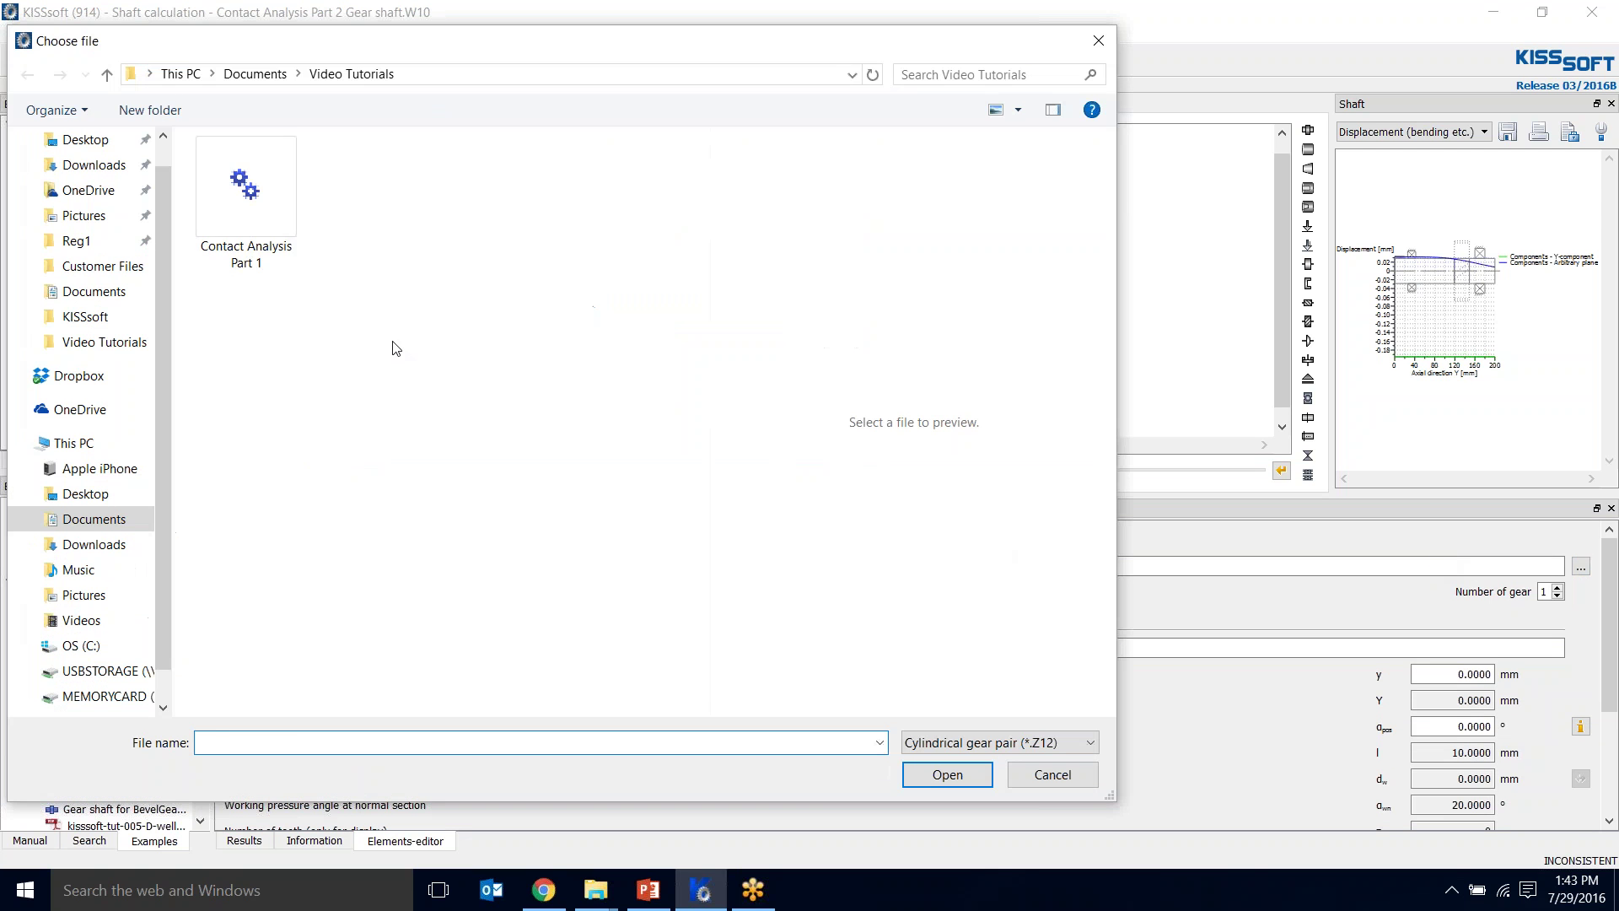
pyautogui.click(268, 211)
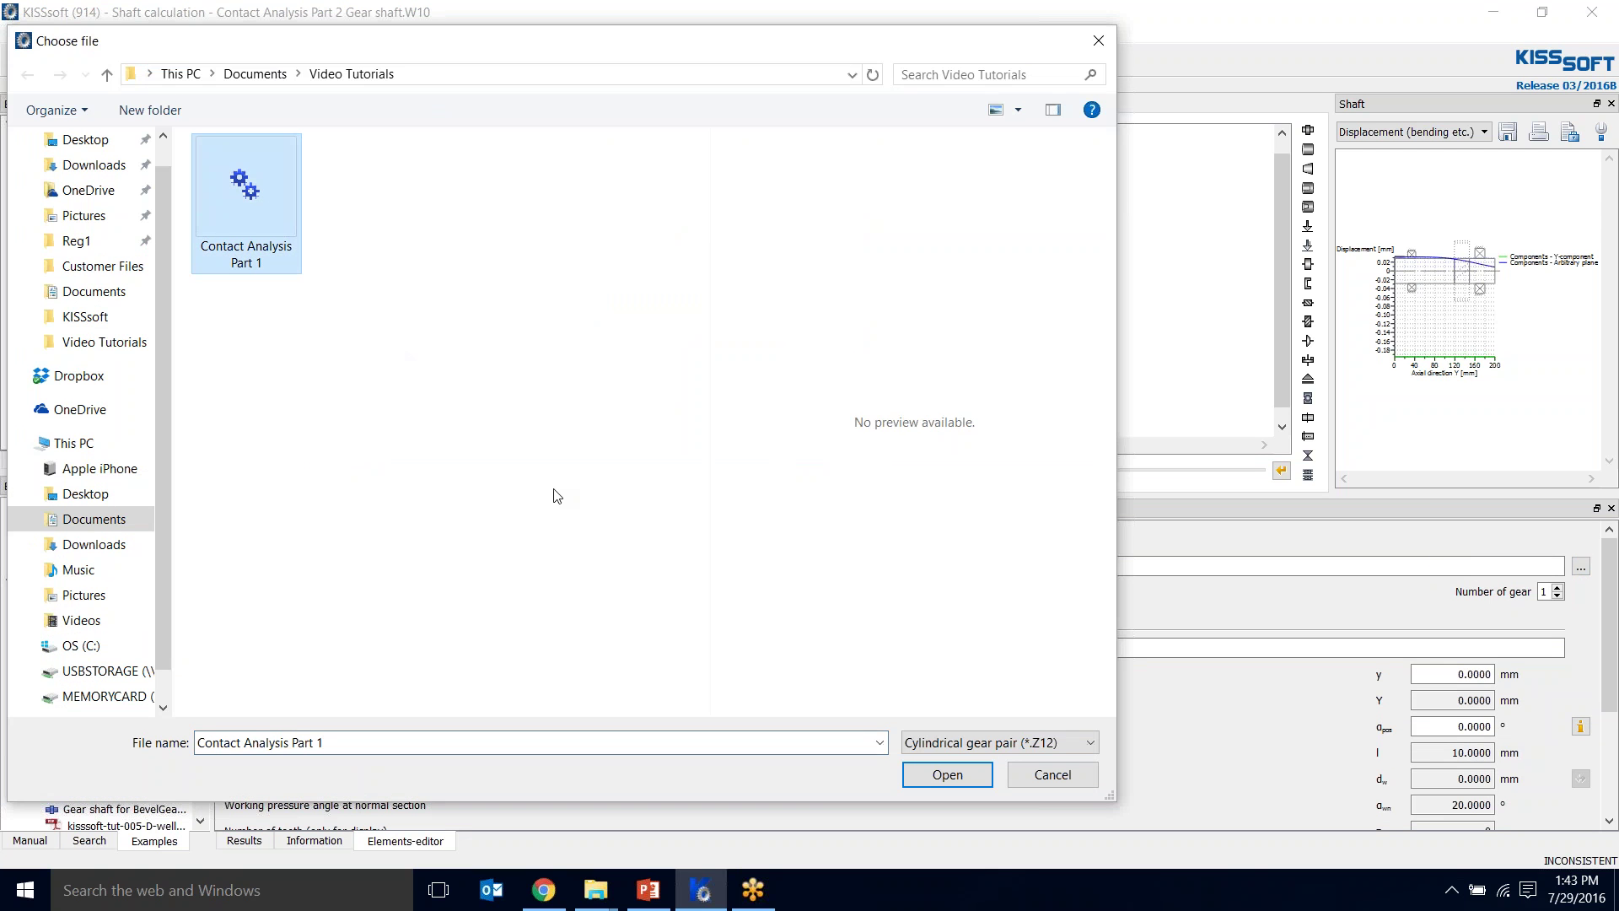
pyautogui.click(928, 780)
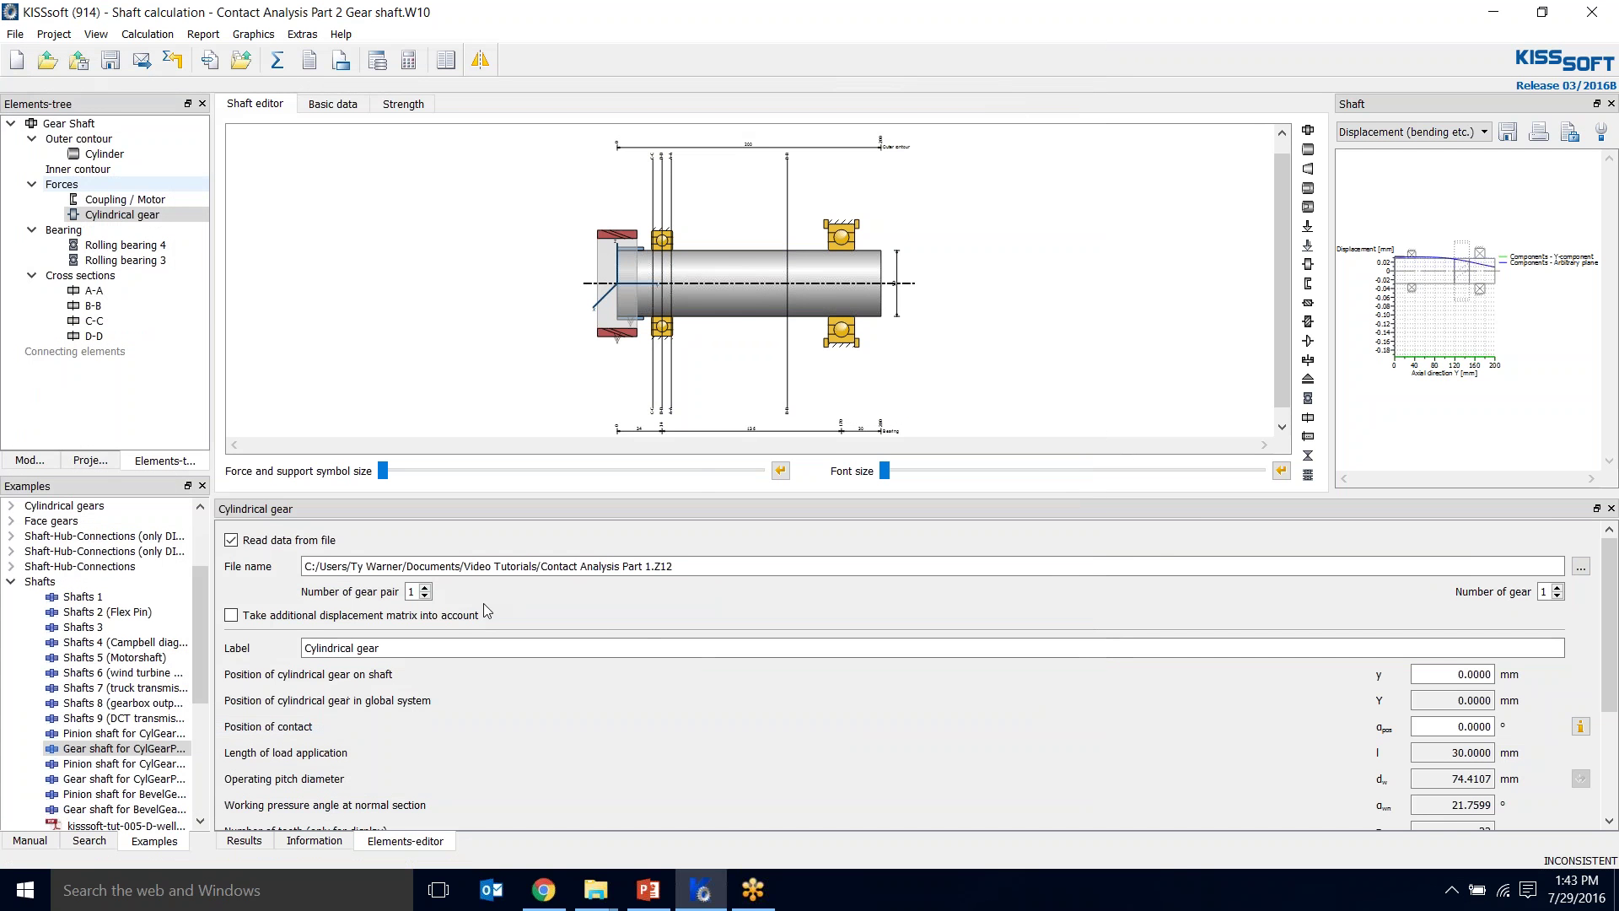
pyautogui.moveTo(621, 330); pyautogui.dragTo(788, 327)
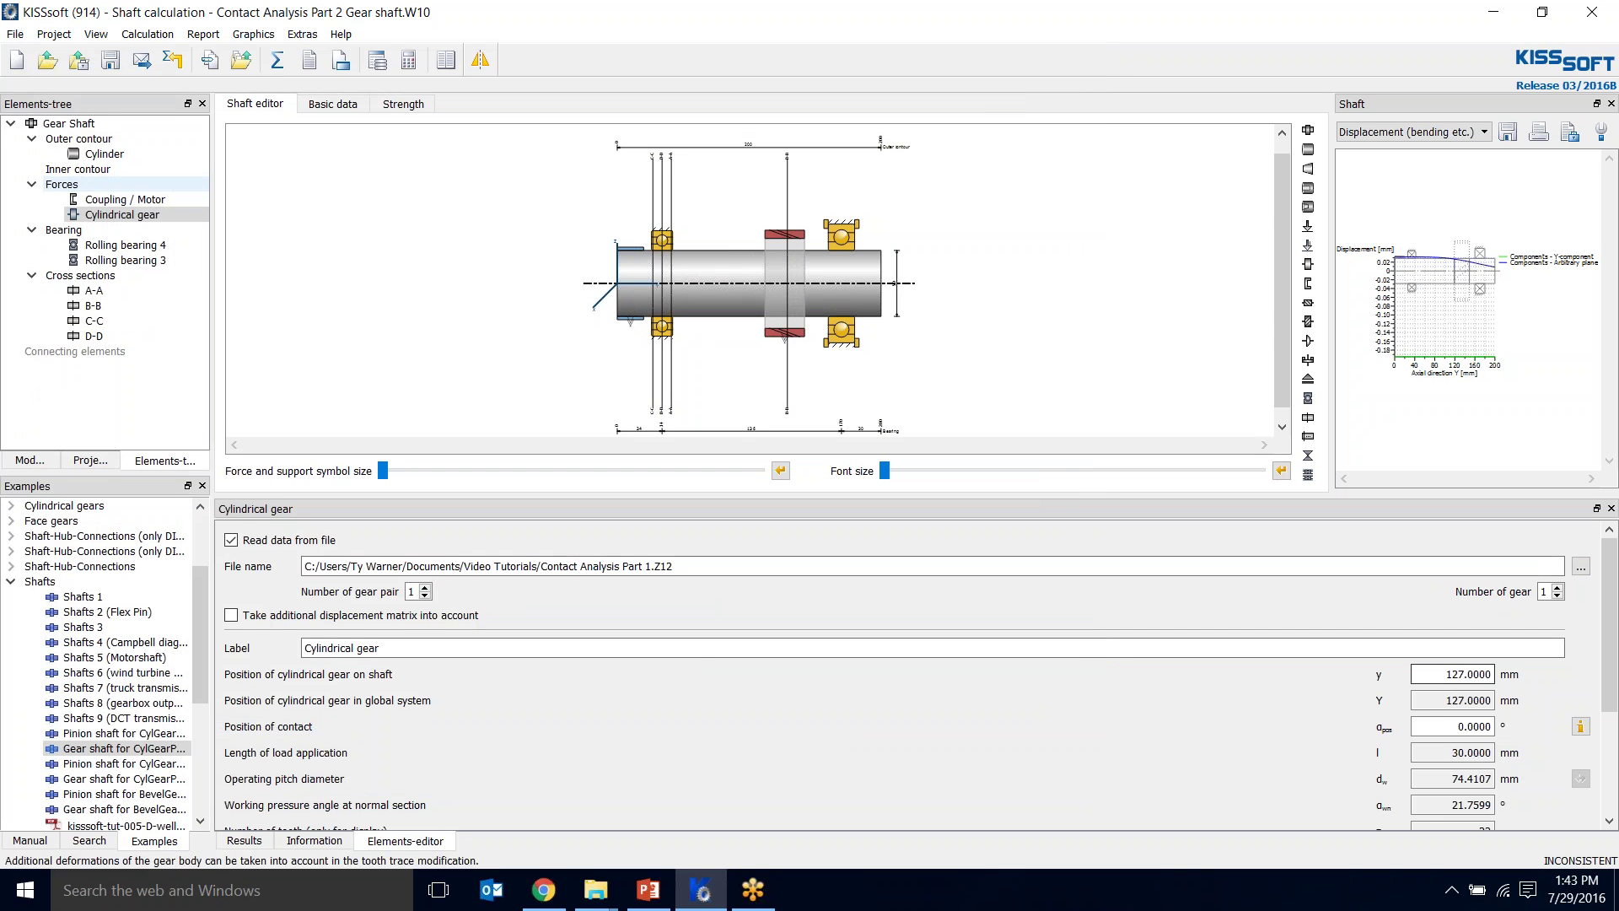
pyautogui.click(1558, 589)
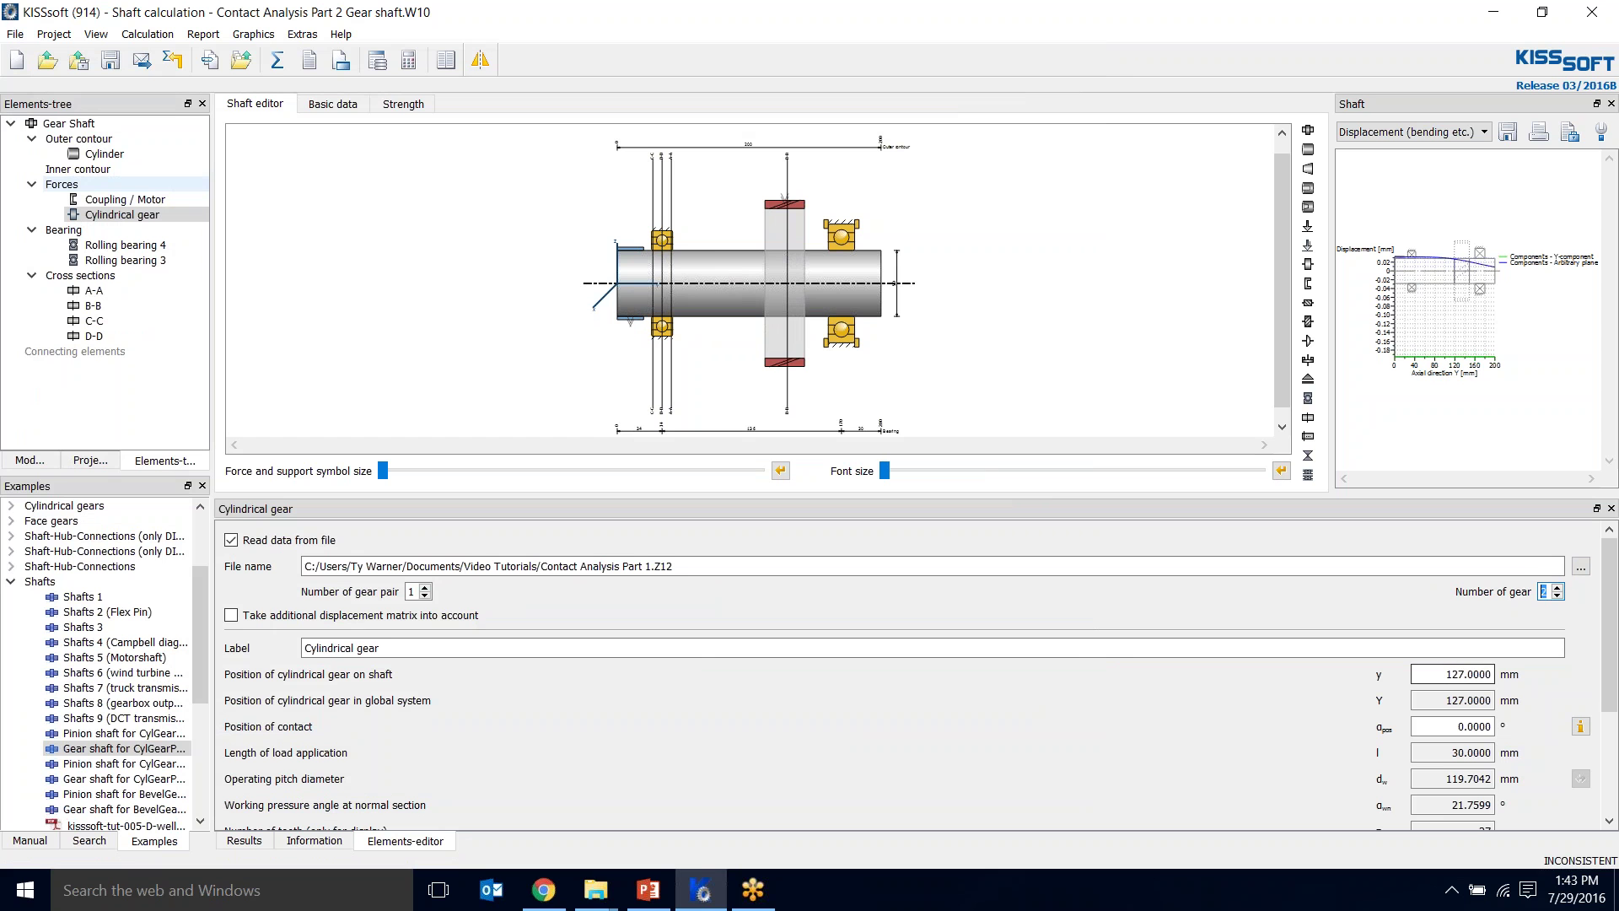
# - Set the cylindrical gear's position on the shaft to 174 mm
pyautogui.doubleClick(1452, 674)
pyautogui.write('174')
pyautogui.press('Return')
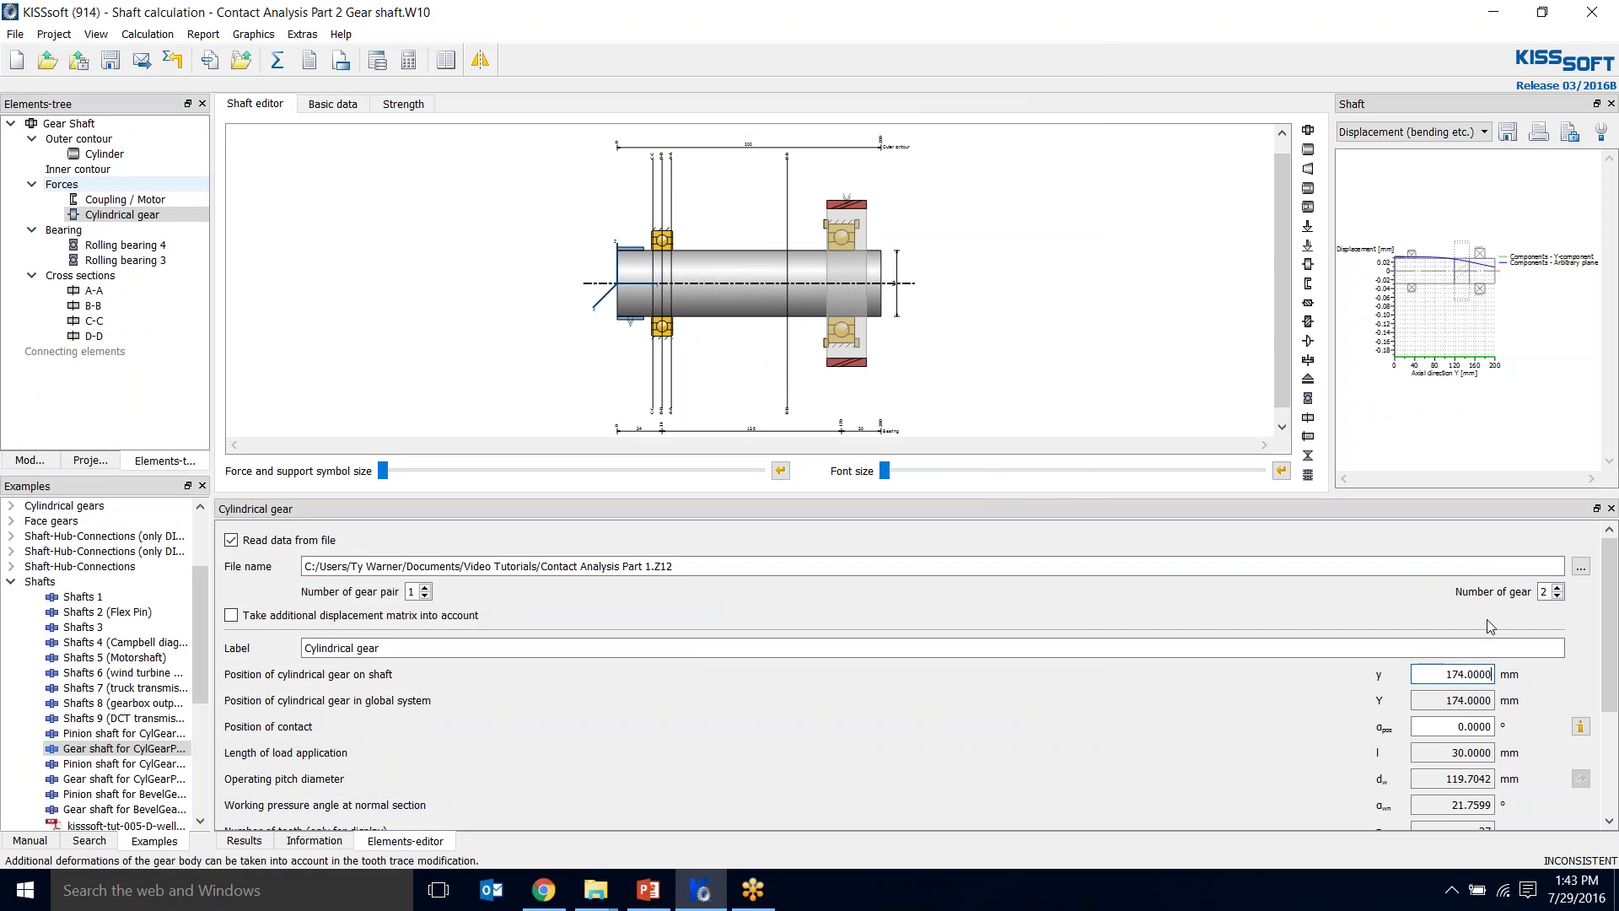
# - Set the cylindrical gear's position on the shaft to 147 mm and shift it freehand back to about 139 mm
pyautogui.doubleClick(1453, 673)
pyautogui.write('147')
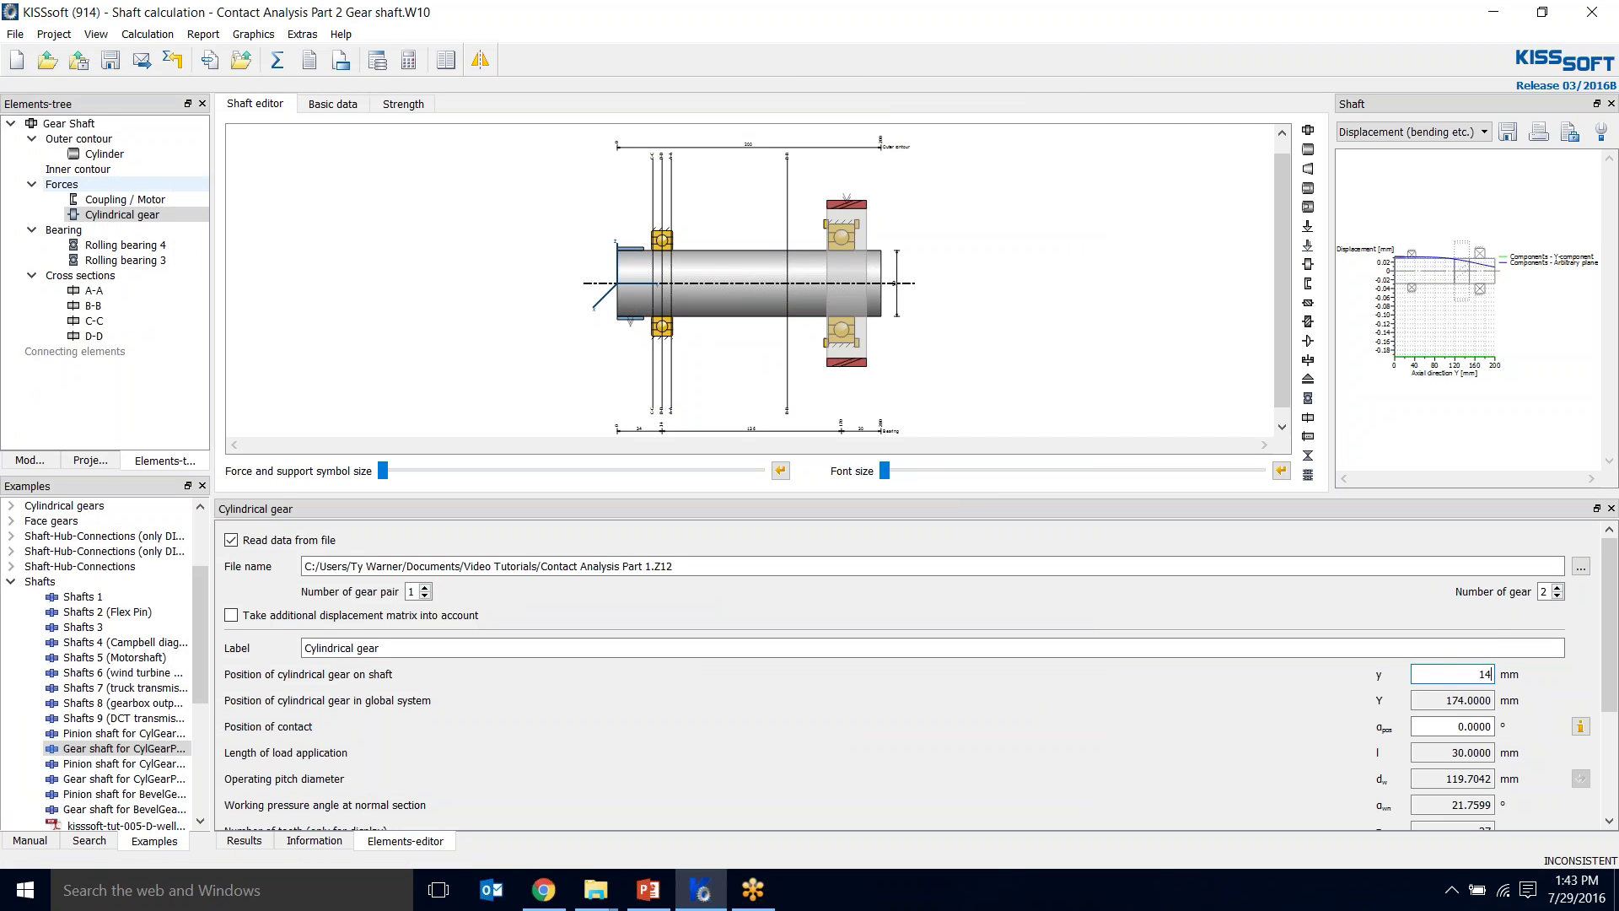
pyautogui.press('Return')
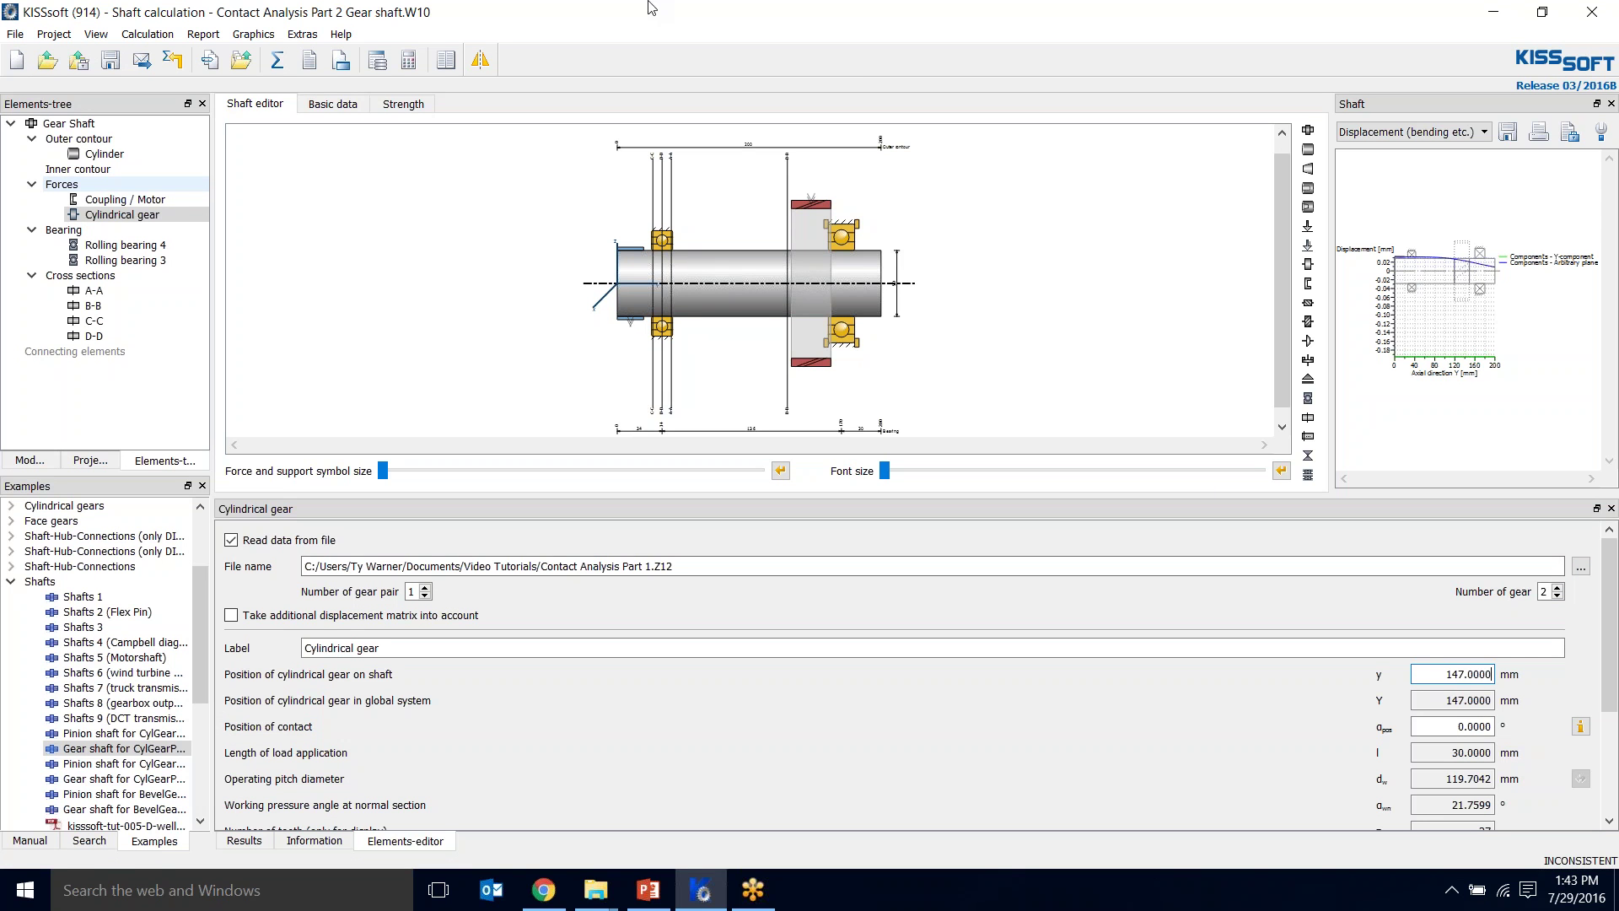
pyautogui.moveTo(809, 208); pyautogui.dragTo(802, 211)
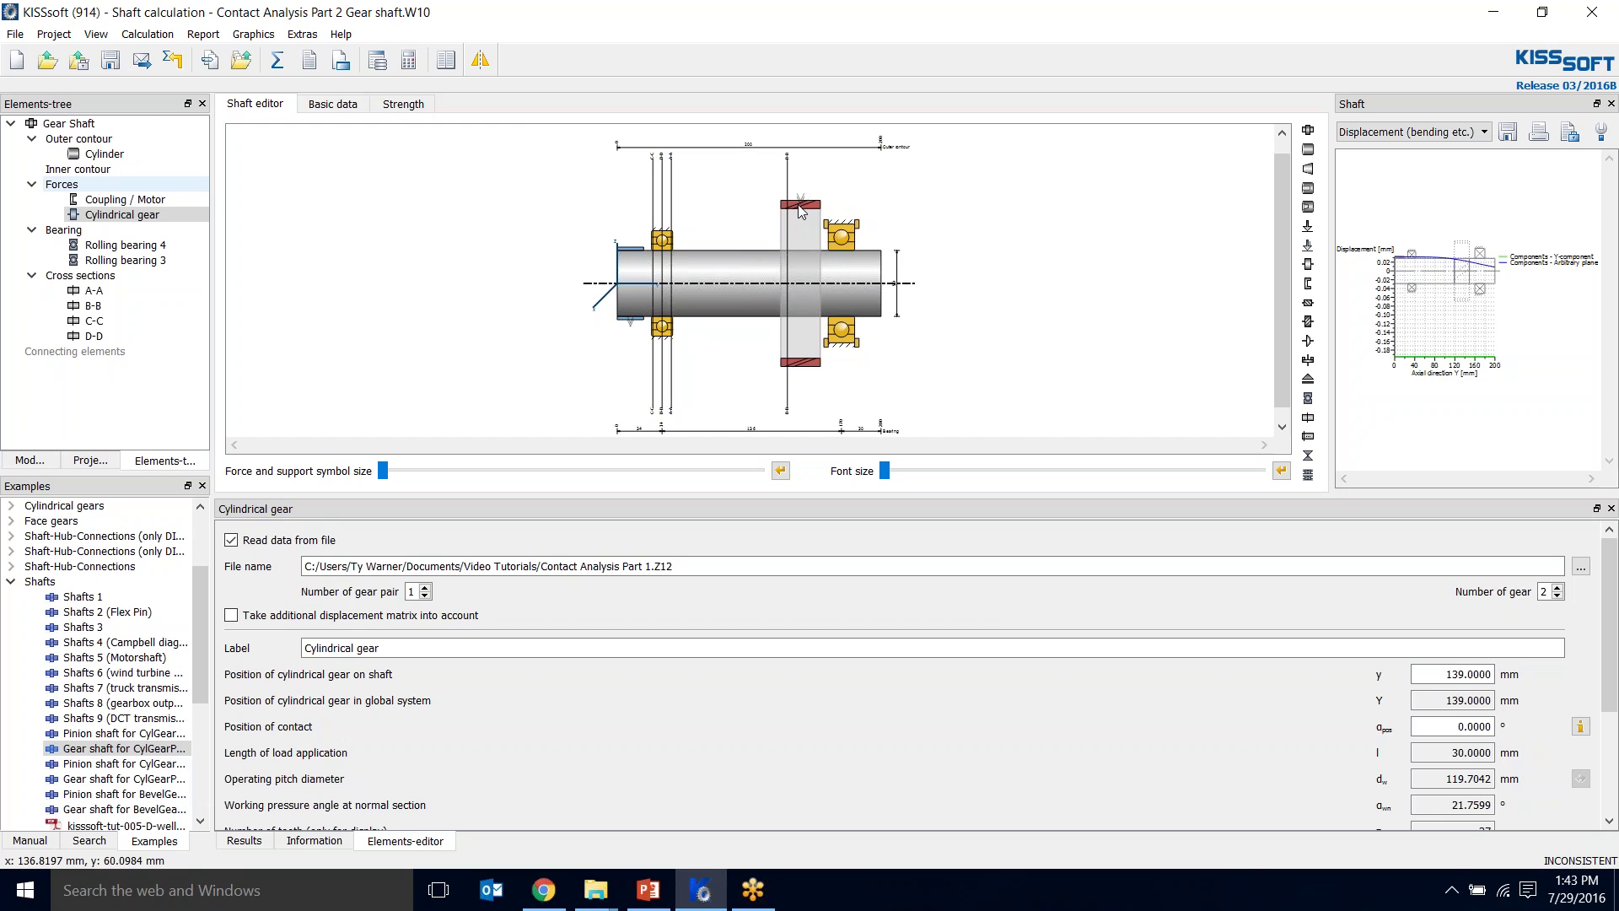
# - Switch movable forces and supports off in the shaft drawing, try selecting the gear, and switch the option on again
pyautogui.rightClick(995, 216)
pyautogui.click(1035, 295)
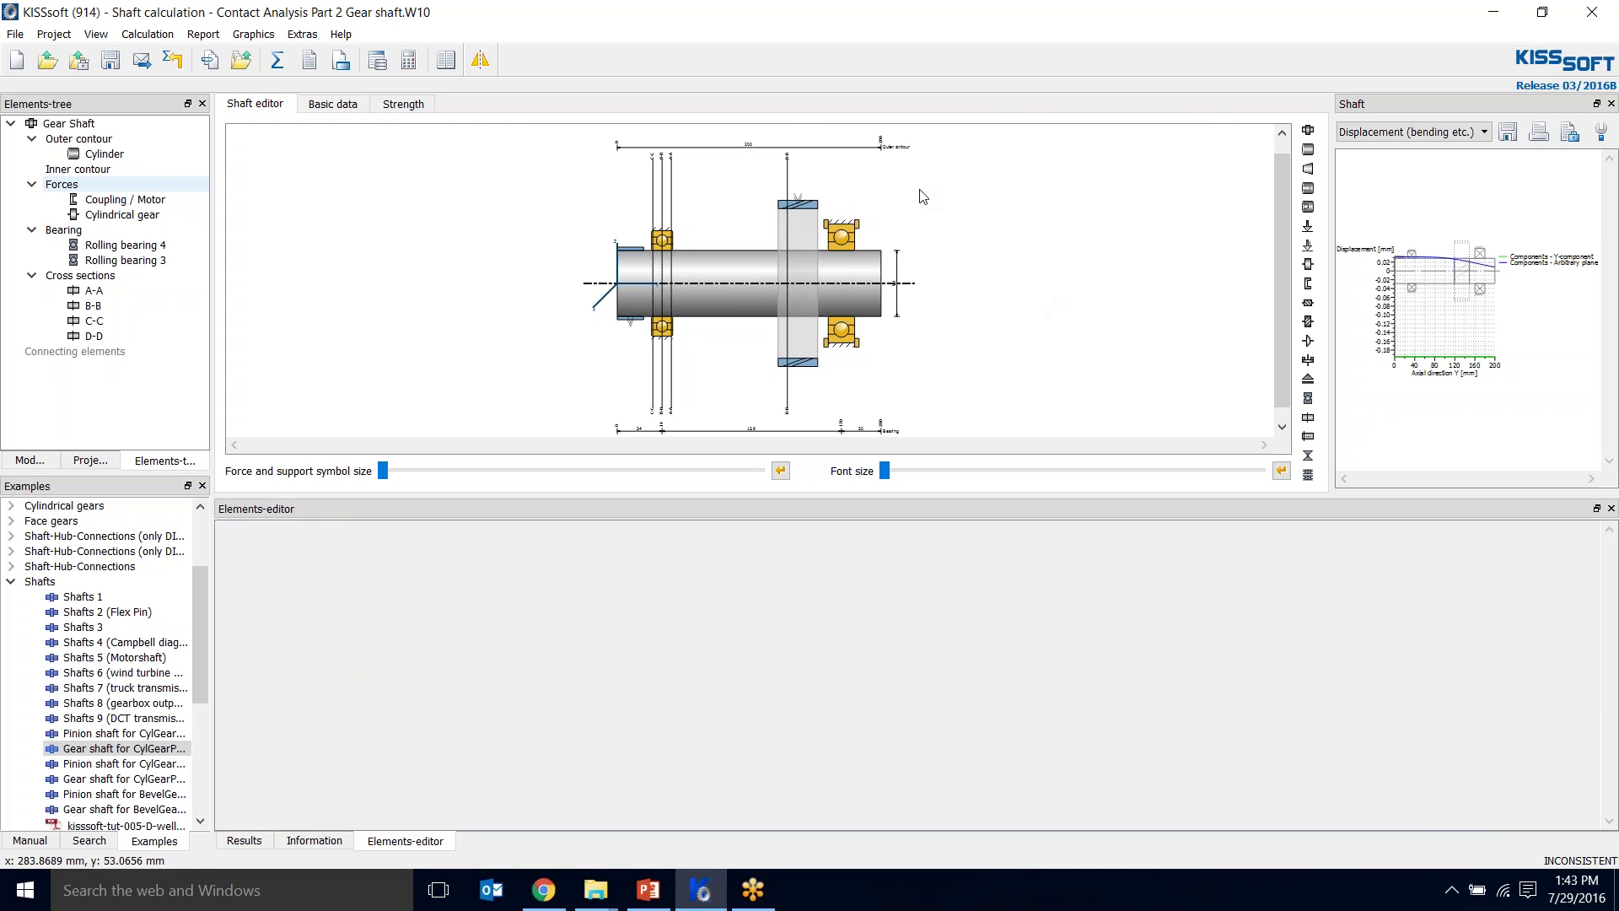
pyautogui.click(788, 217)
pyautogui.rightClick(959, 216)
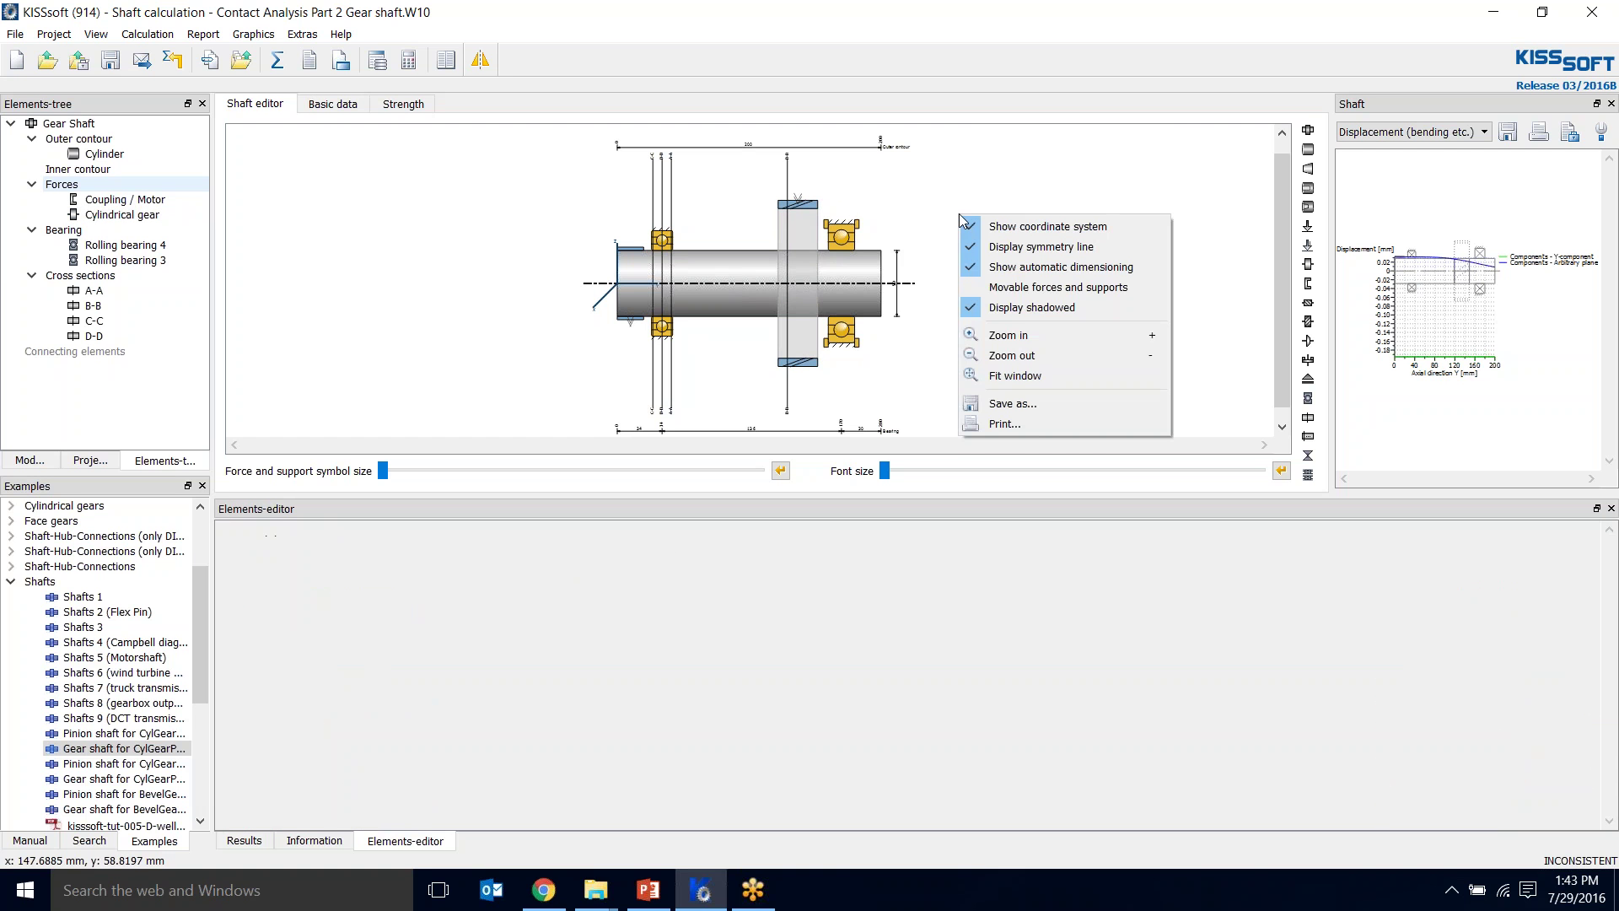
pyautogui.click(1005, 293)
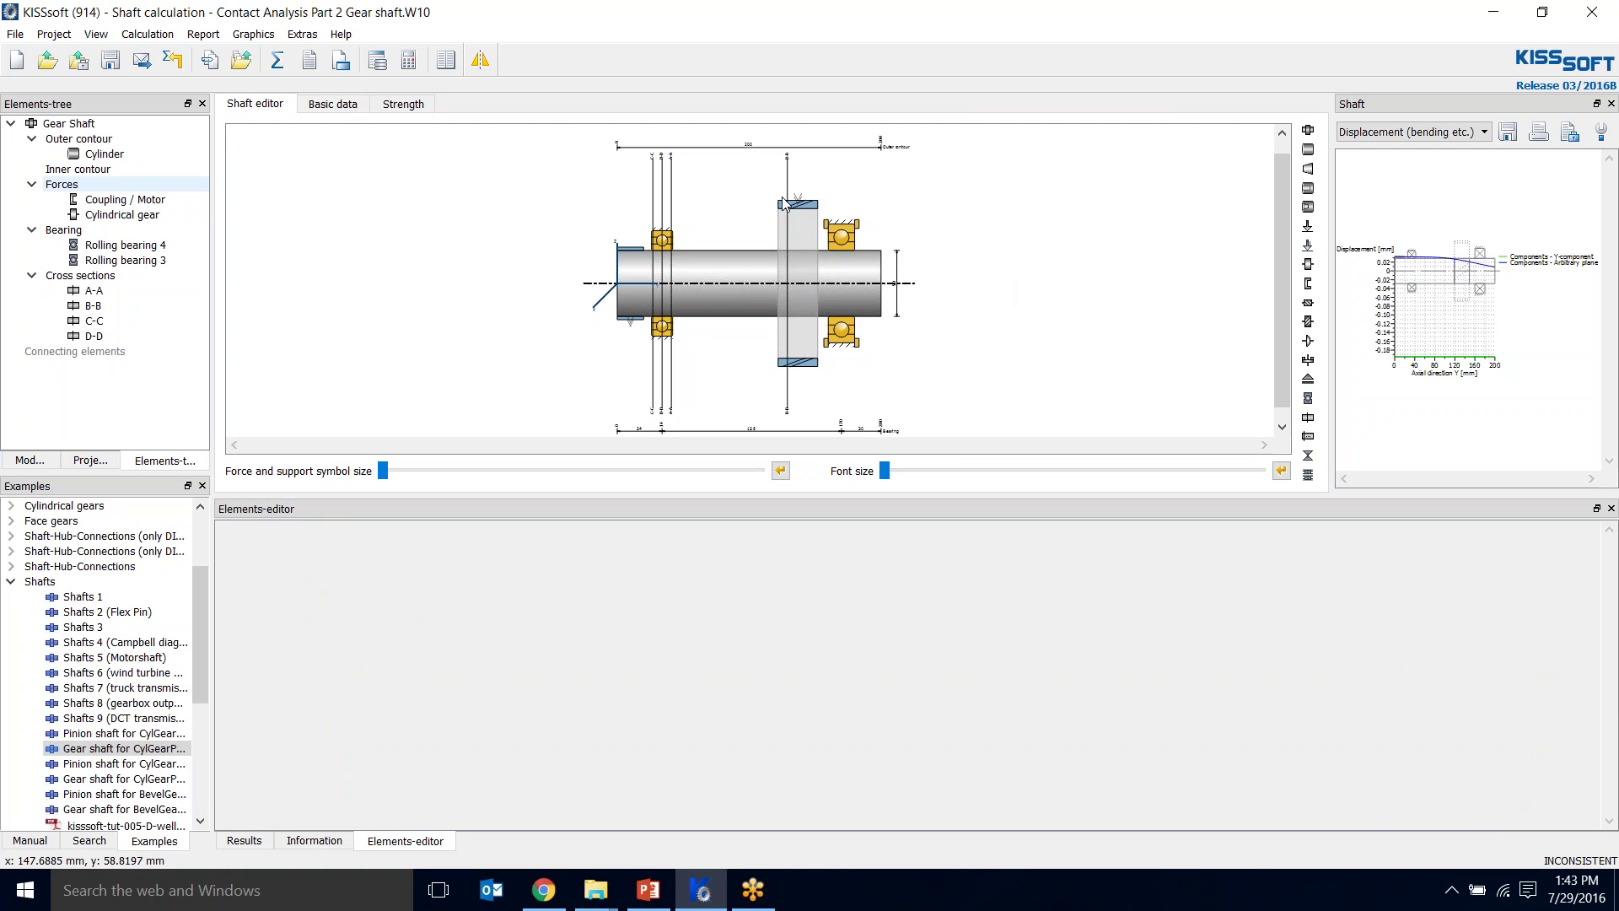
# - Set the cylindrical gear's position on the shaft to 134 mm
pyautogui.moveTo(797, 205); pyautogui.dragTo(797, 211)
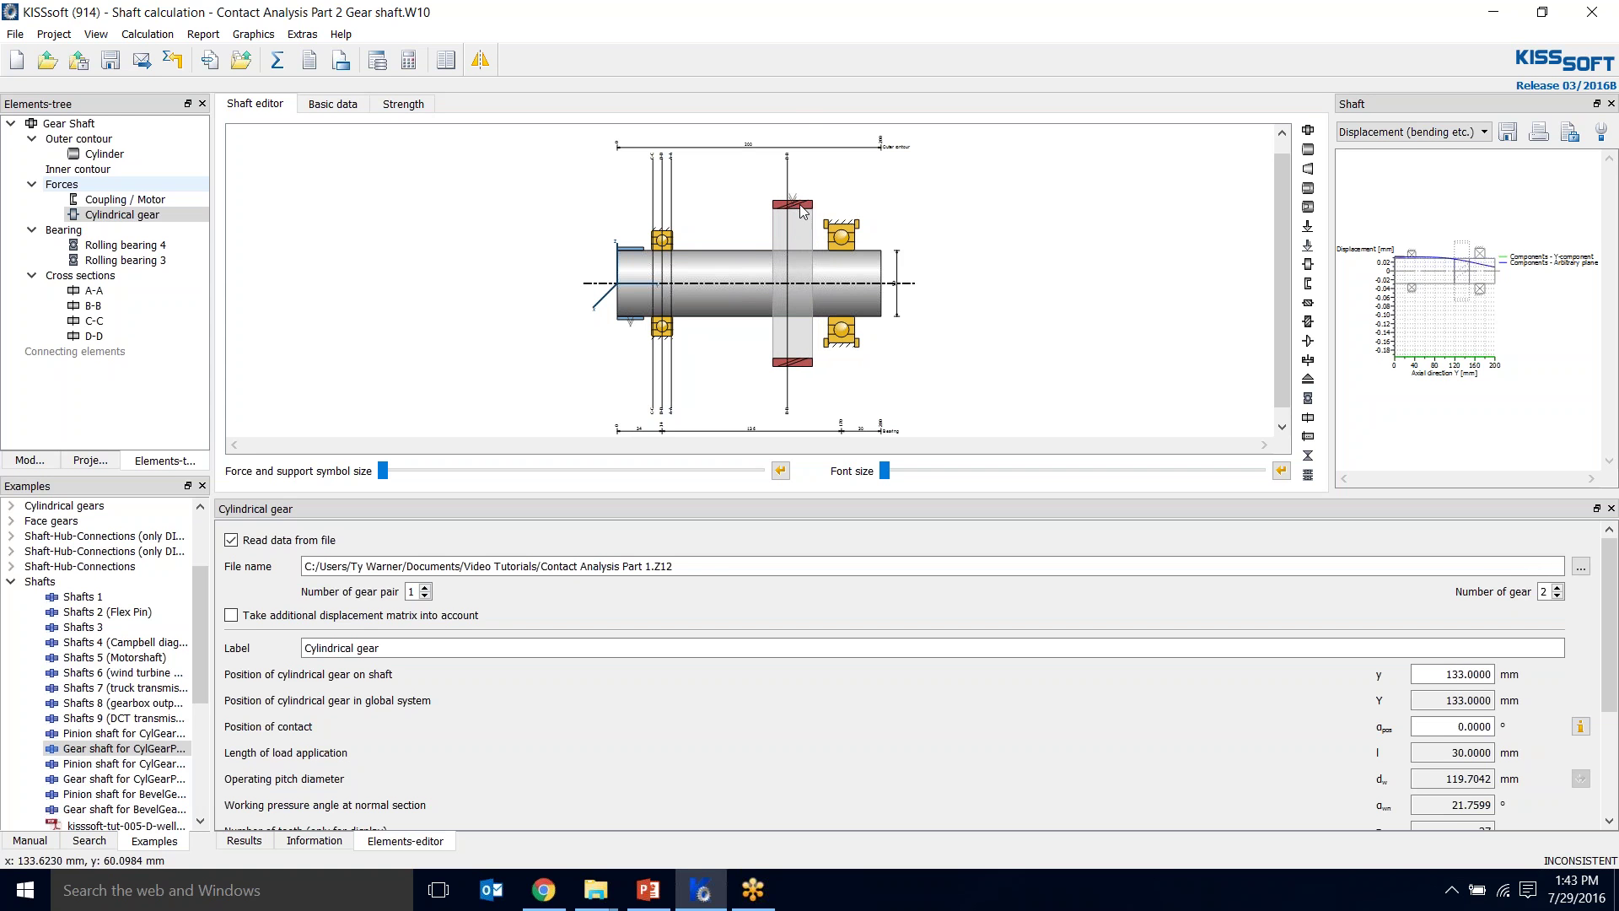
pyautogui.doubleClick(1425, 673)
pyautogui.write('134')
pyautogui.press('Return')
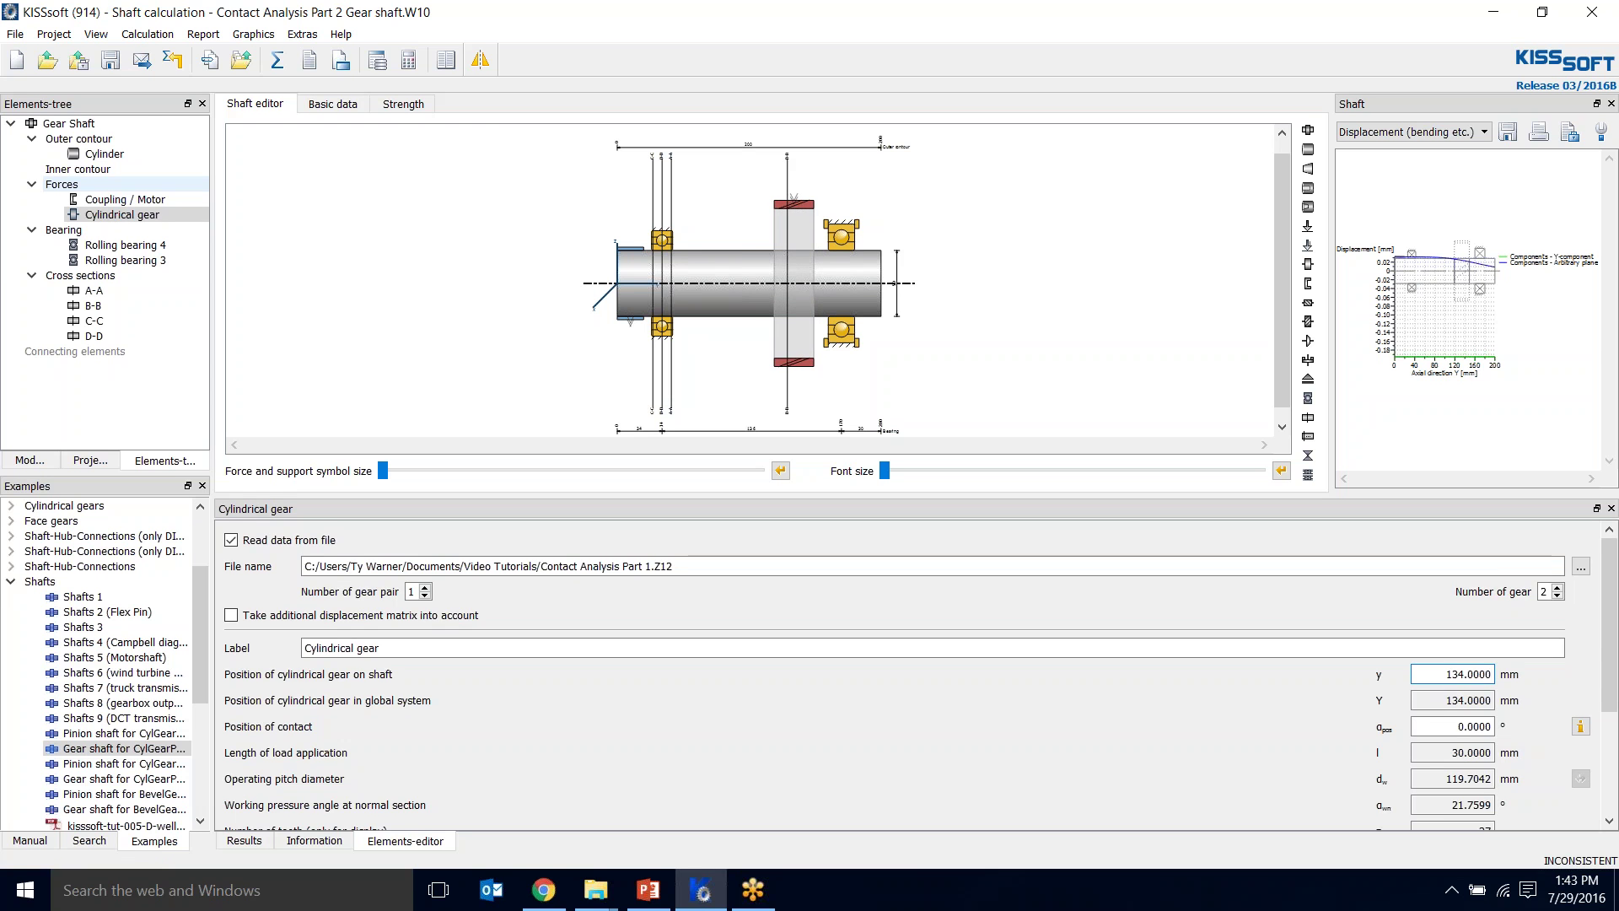
pyautogui.click(1105, 383)
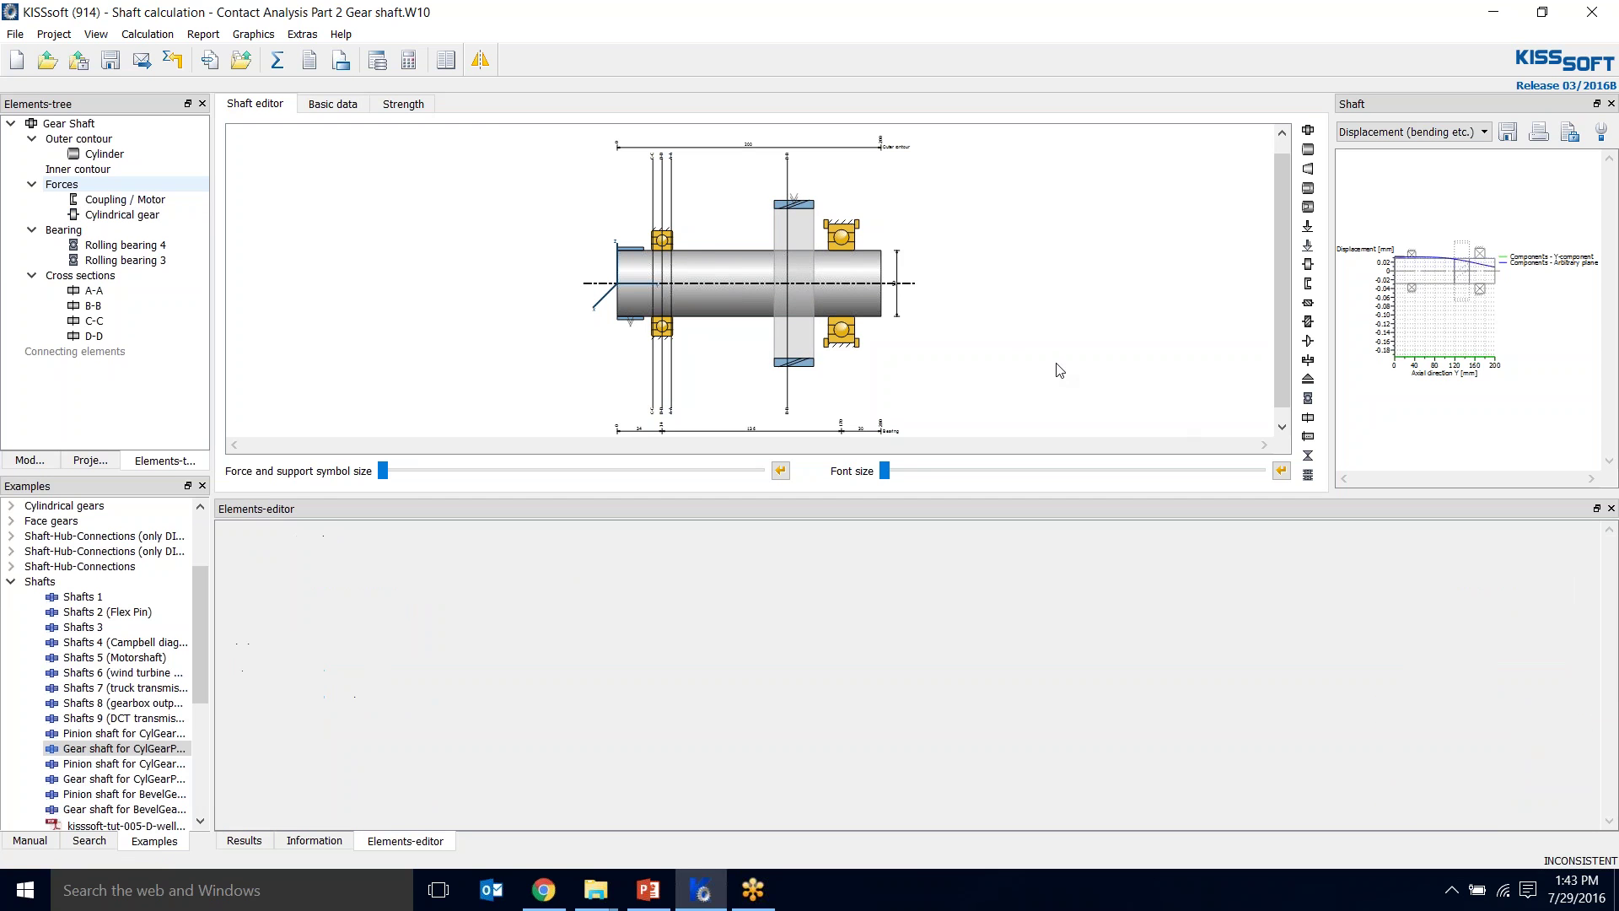
# - Delete cross sections A-A to D-D from the gear shaft and have the program generate the cross sections anew
pyautogui.click(108, 292)
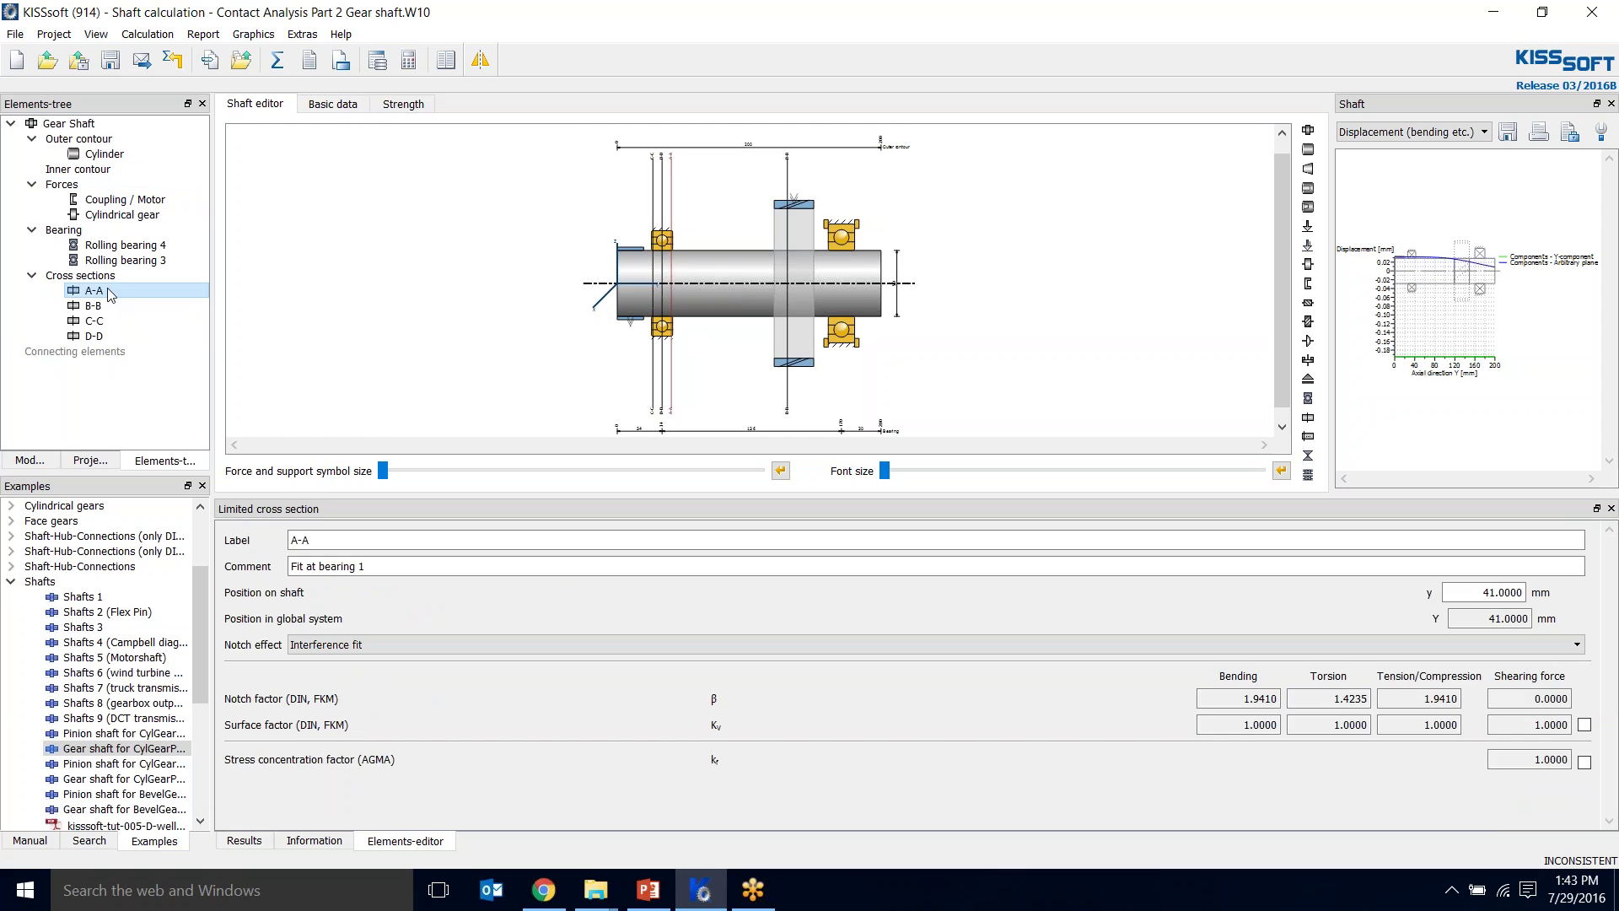
pyautogui.press('Delete')
pyautogui.click(108, 290)
pyautogui.press('Delete')
pyautogui.click(108, 290)
pyautogui.press('Delete')
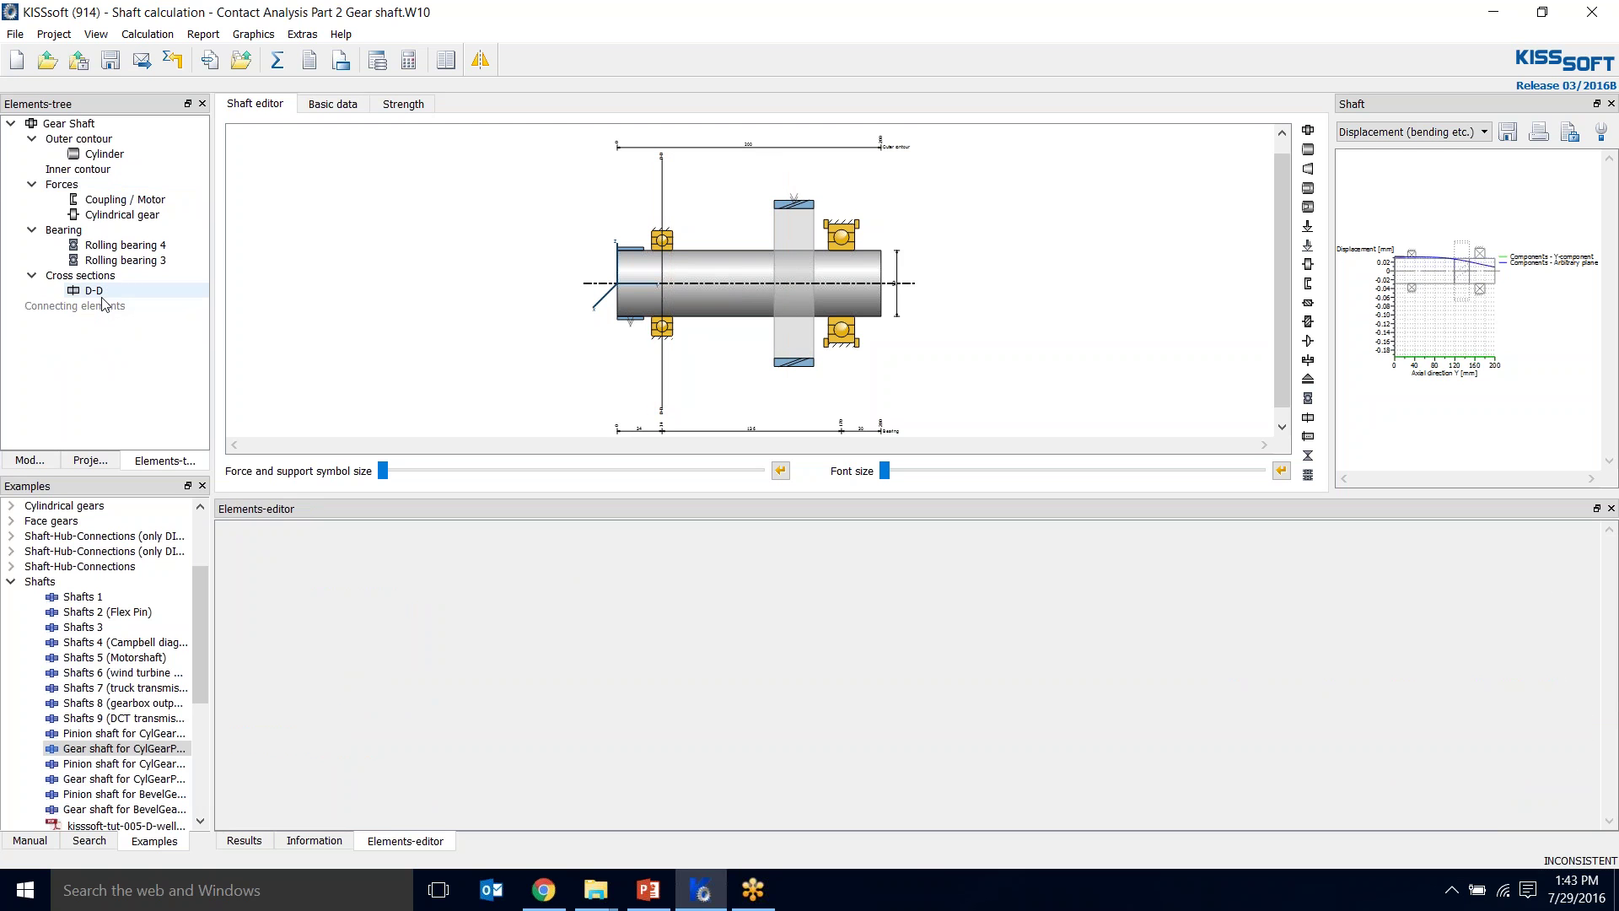
pyautogui.press('Delete')
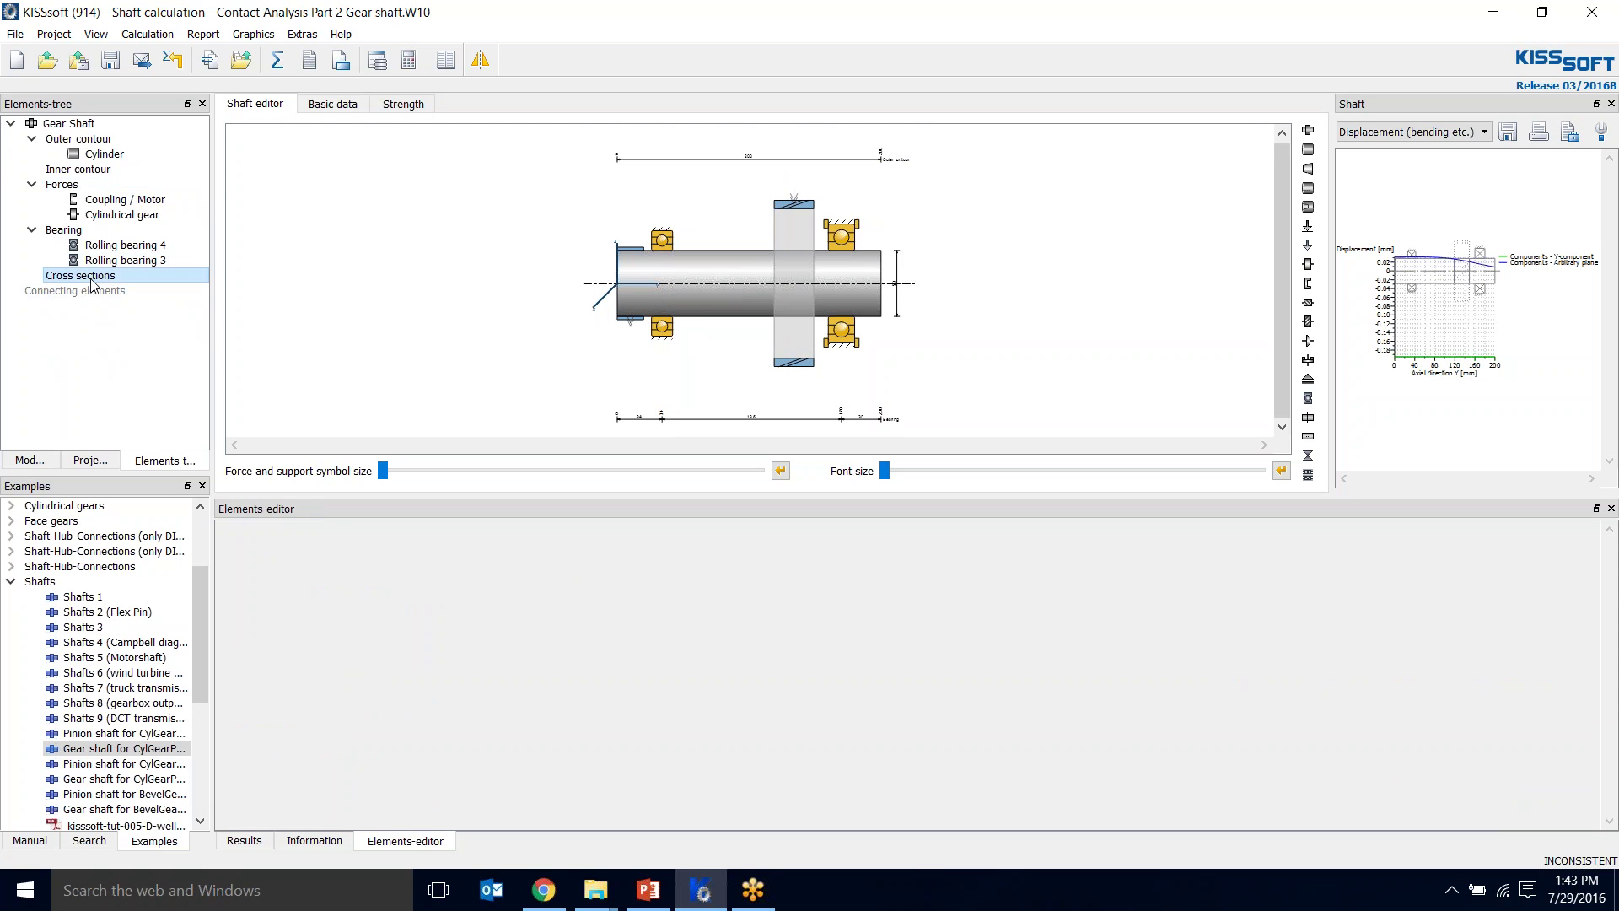
pyautogui.rightClick(93, 277)
pyautogui.click(183, 312)
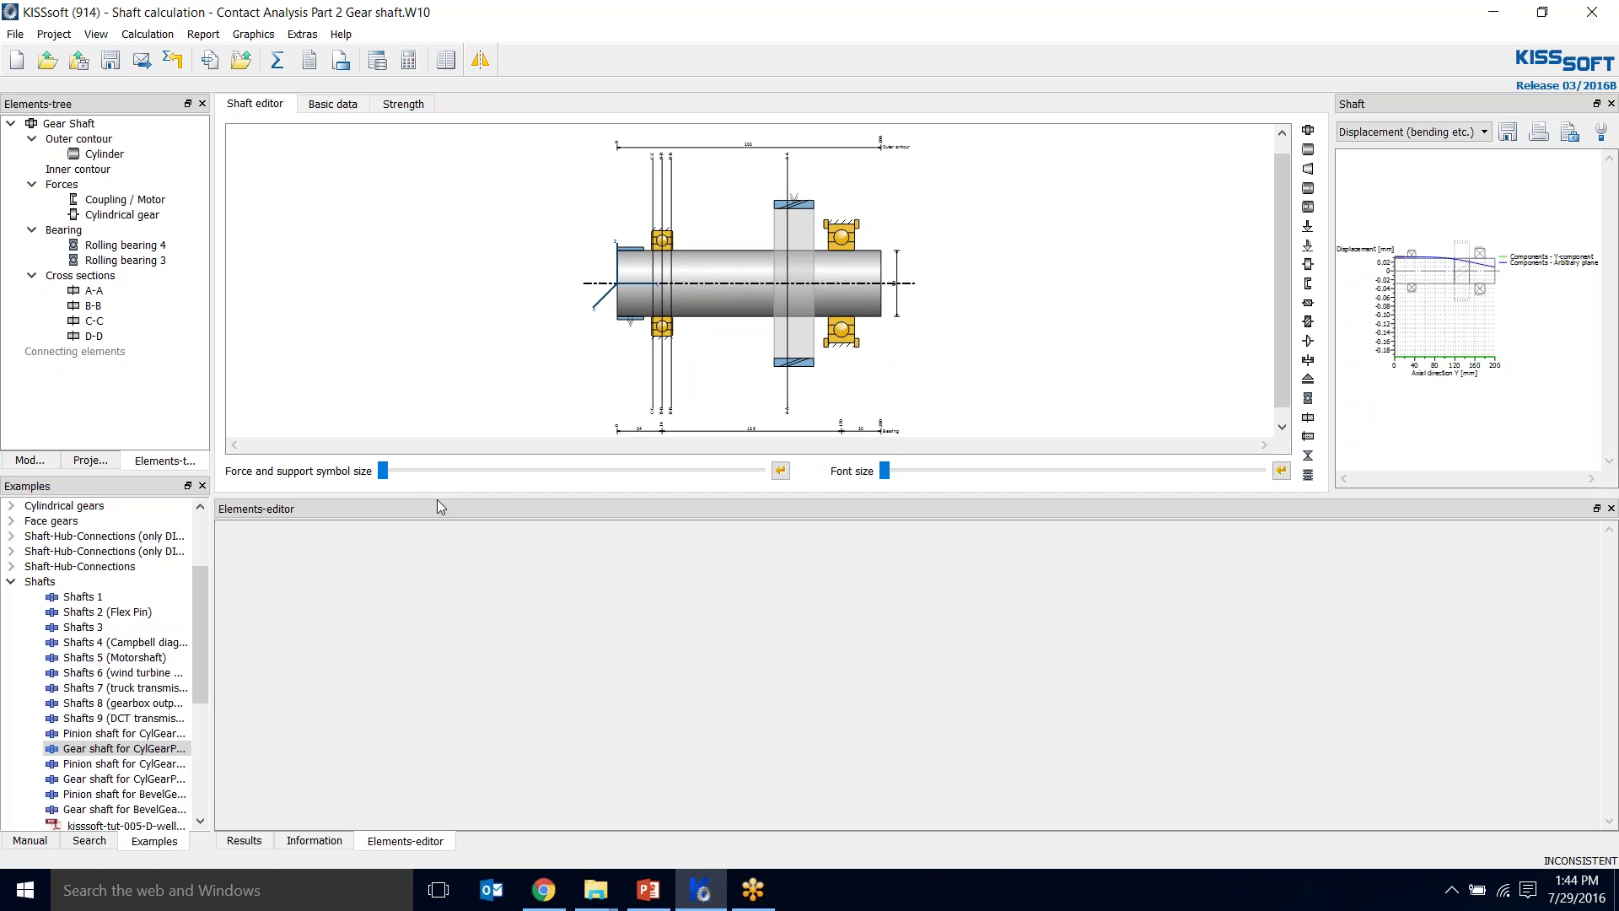
# - Check the gear shaft's basic data and speed definition, keeping the sense of rotation at counterclockwise
pyautogui.click(310, 107)
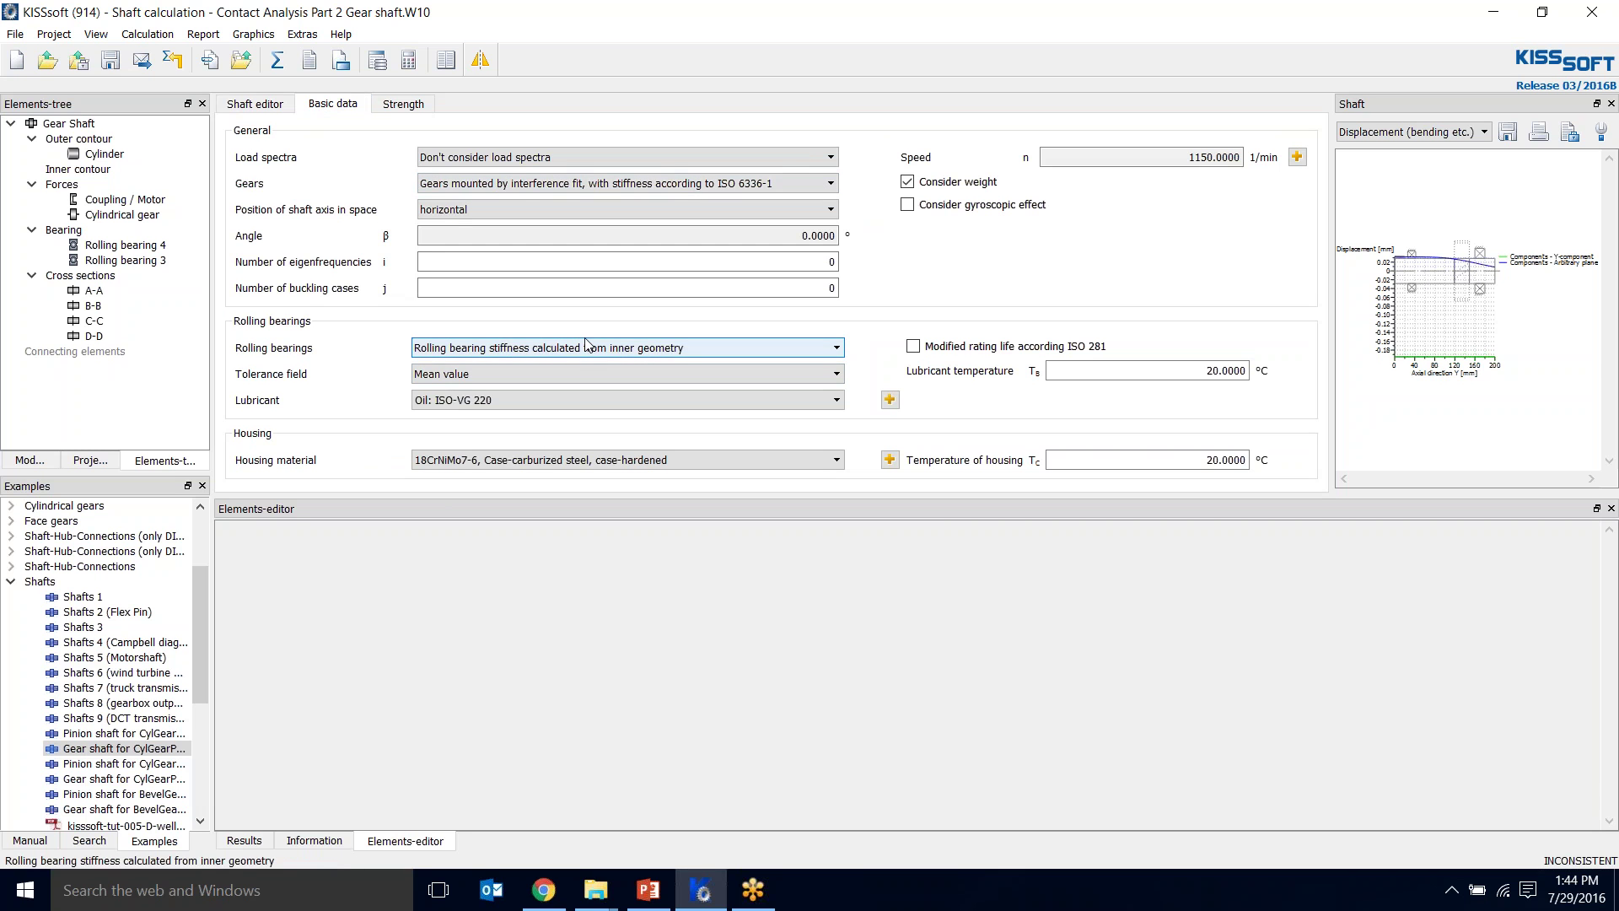
pyautogui.click(1297, 157)
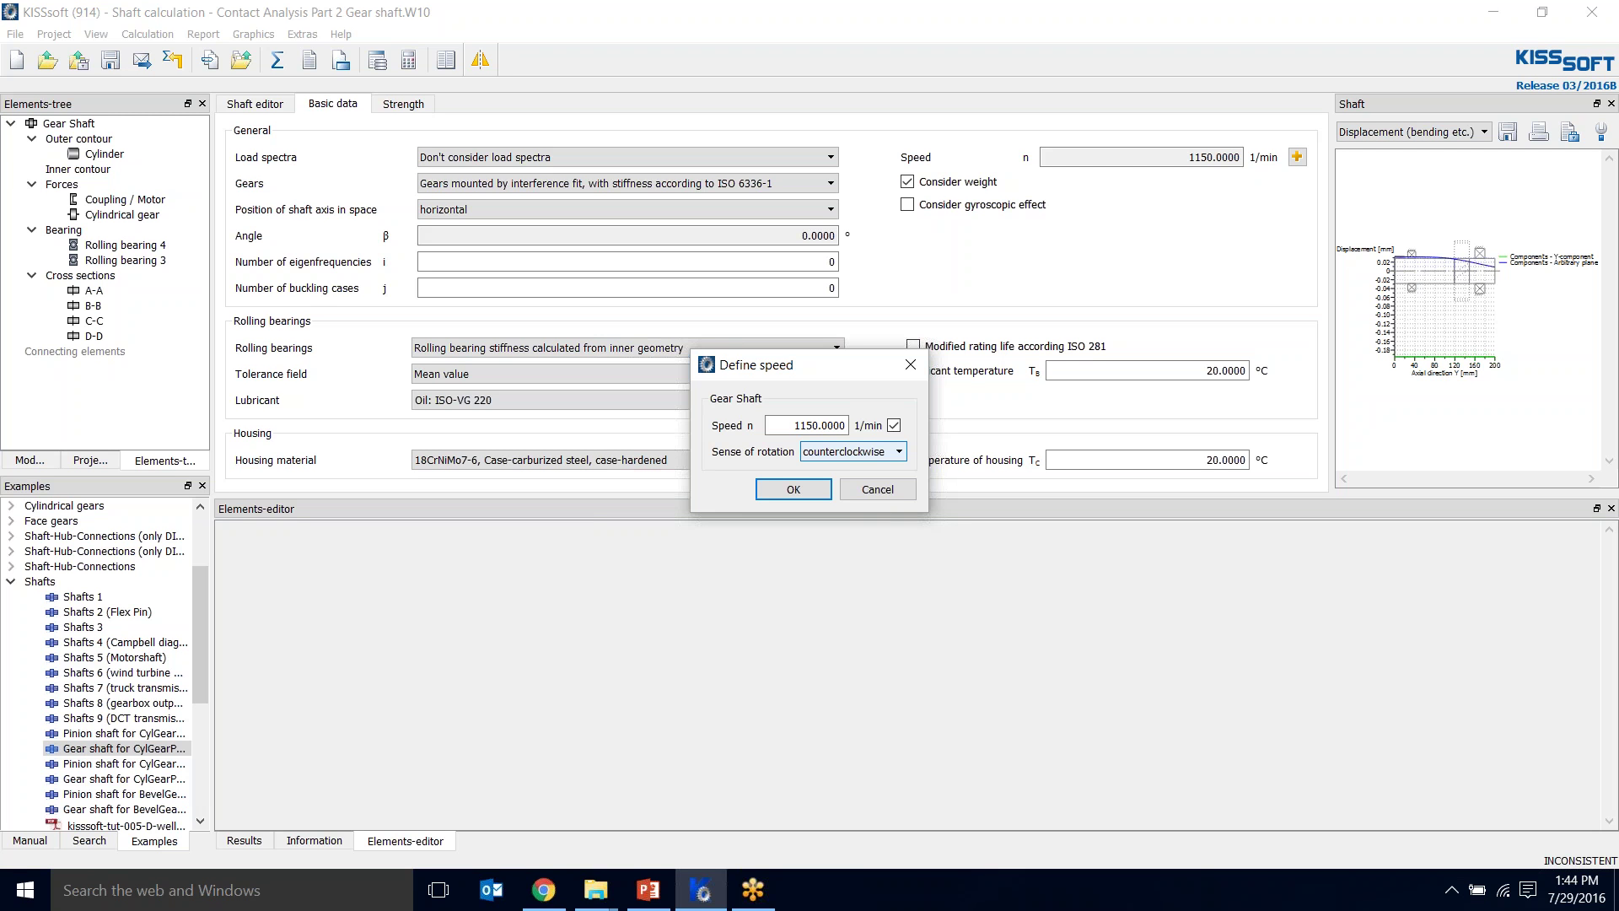
pyautogui.click(854, 452)
pyautogui.click(853, 475)
pyautogui.click(854, 452)
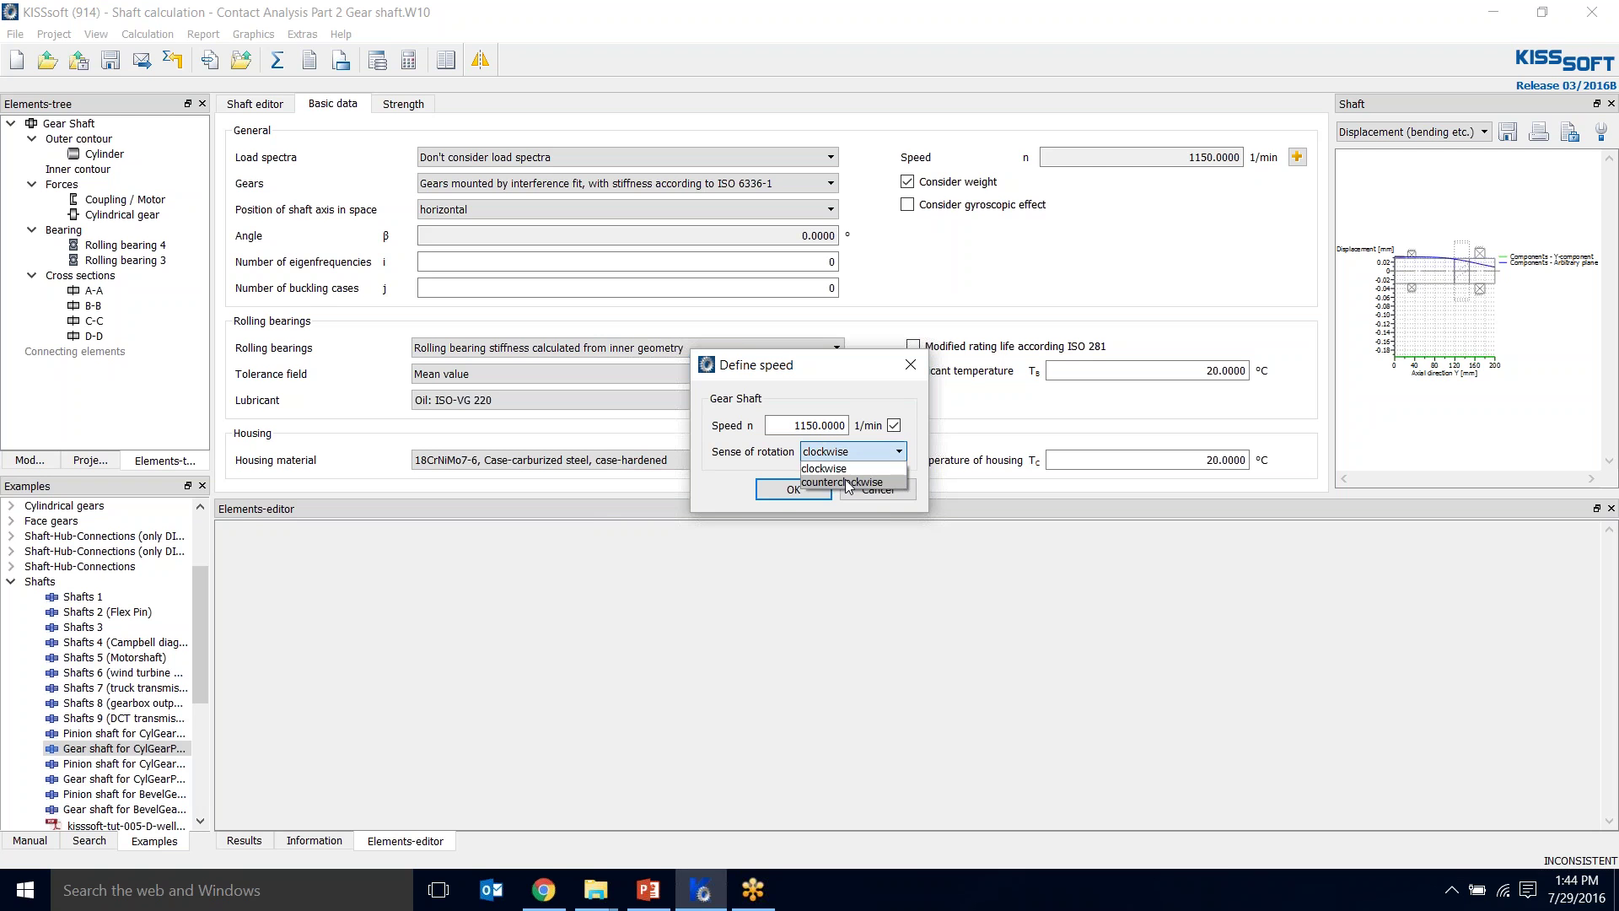
pyautogui.click(843, 478)
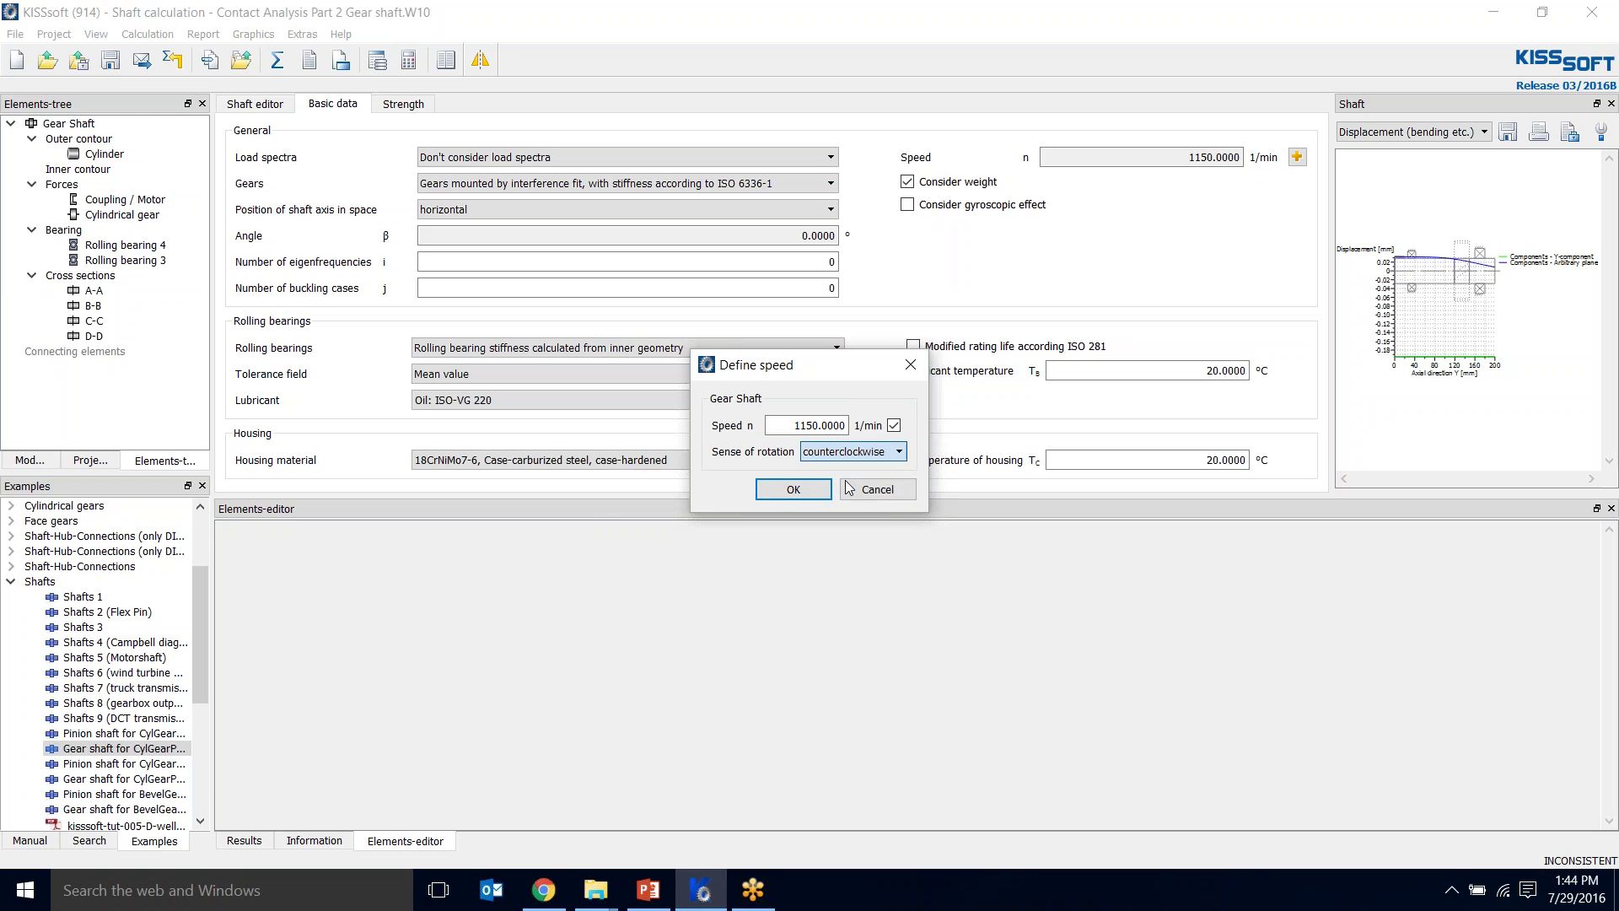
pyautogui.click(784, 491)
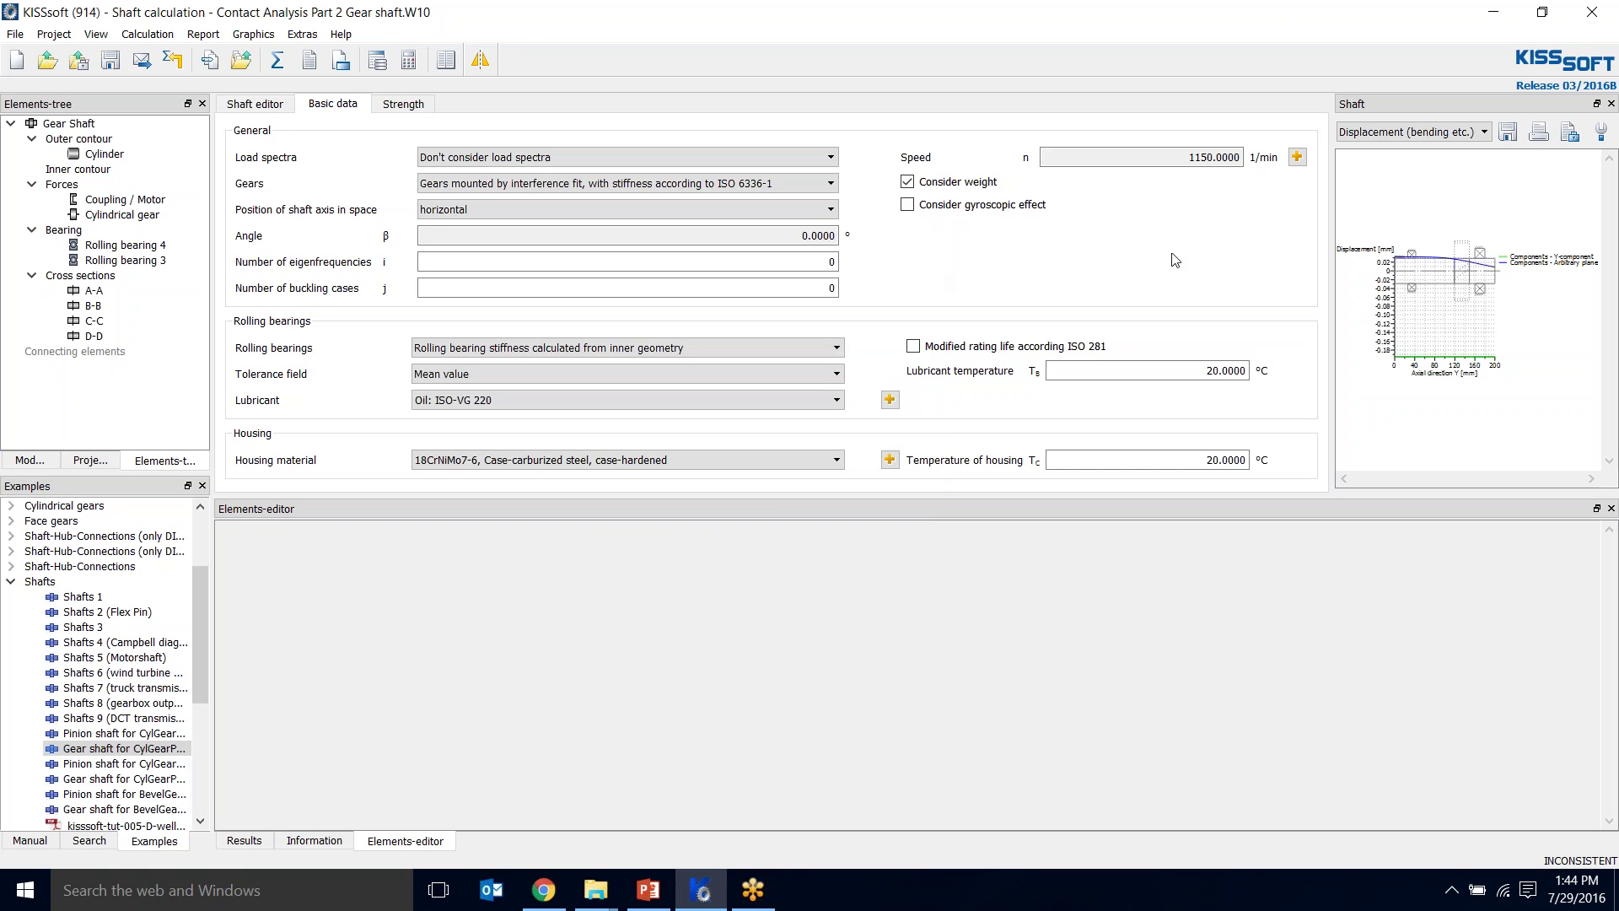
# - Review the shaft's strength inputs and the module specific settings for calculations and rolling bearings
pyautogui.click(403, 103)
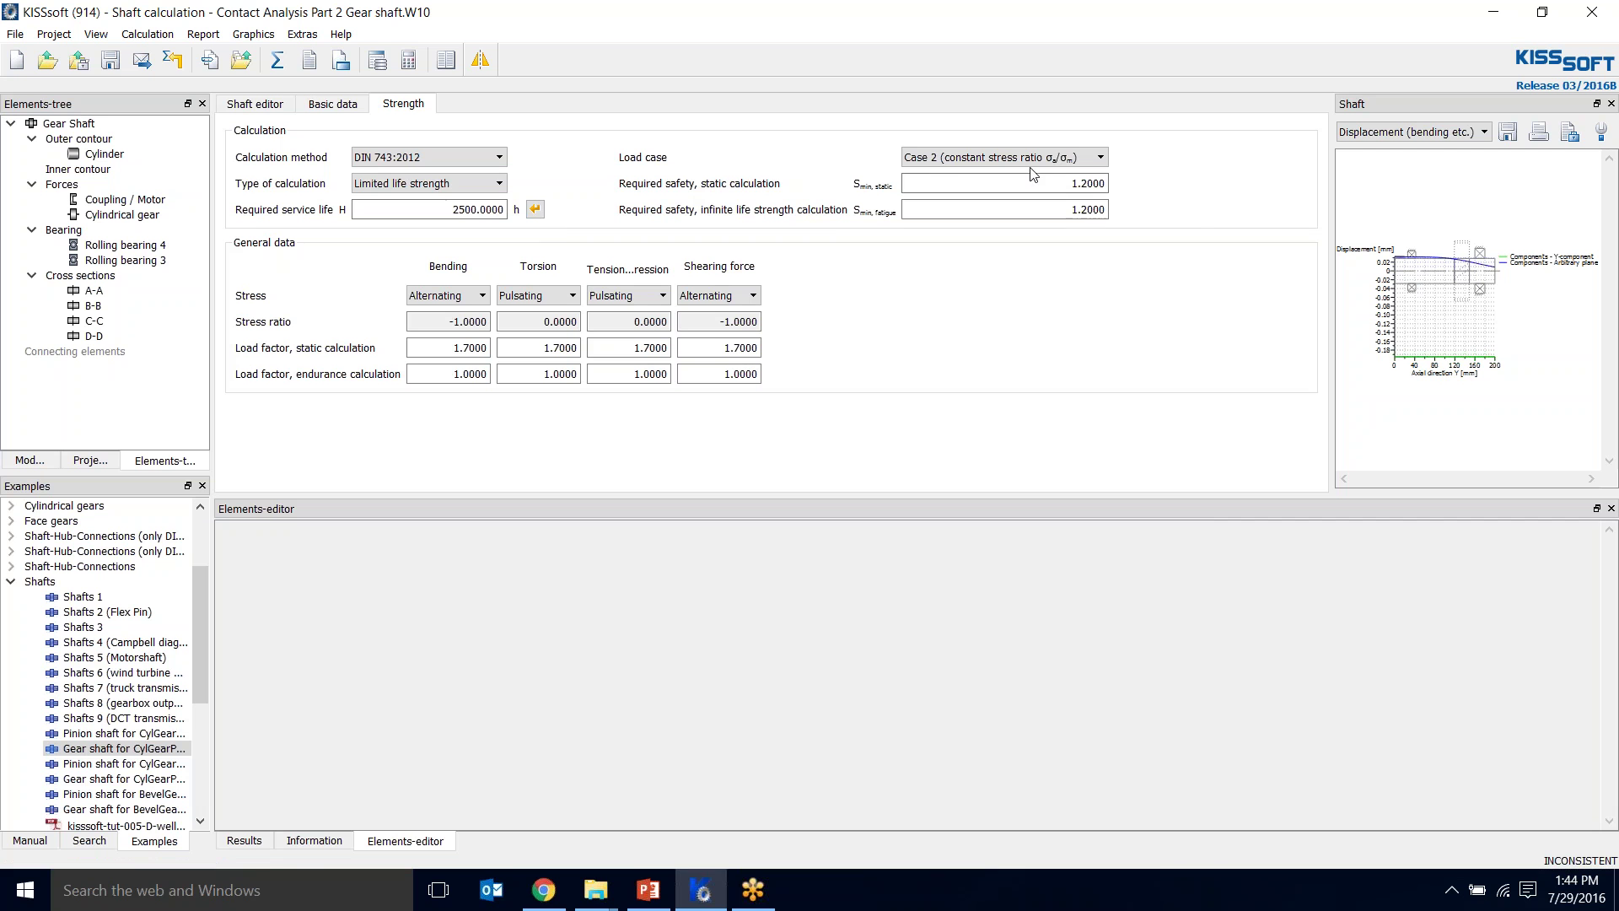
pyautogui.click(300, 33)
pyautogui.click(338, 80)
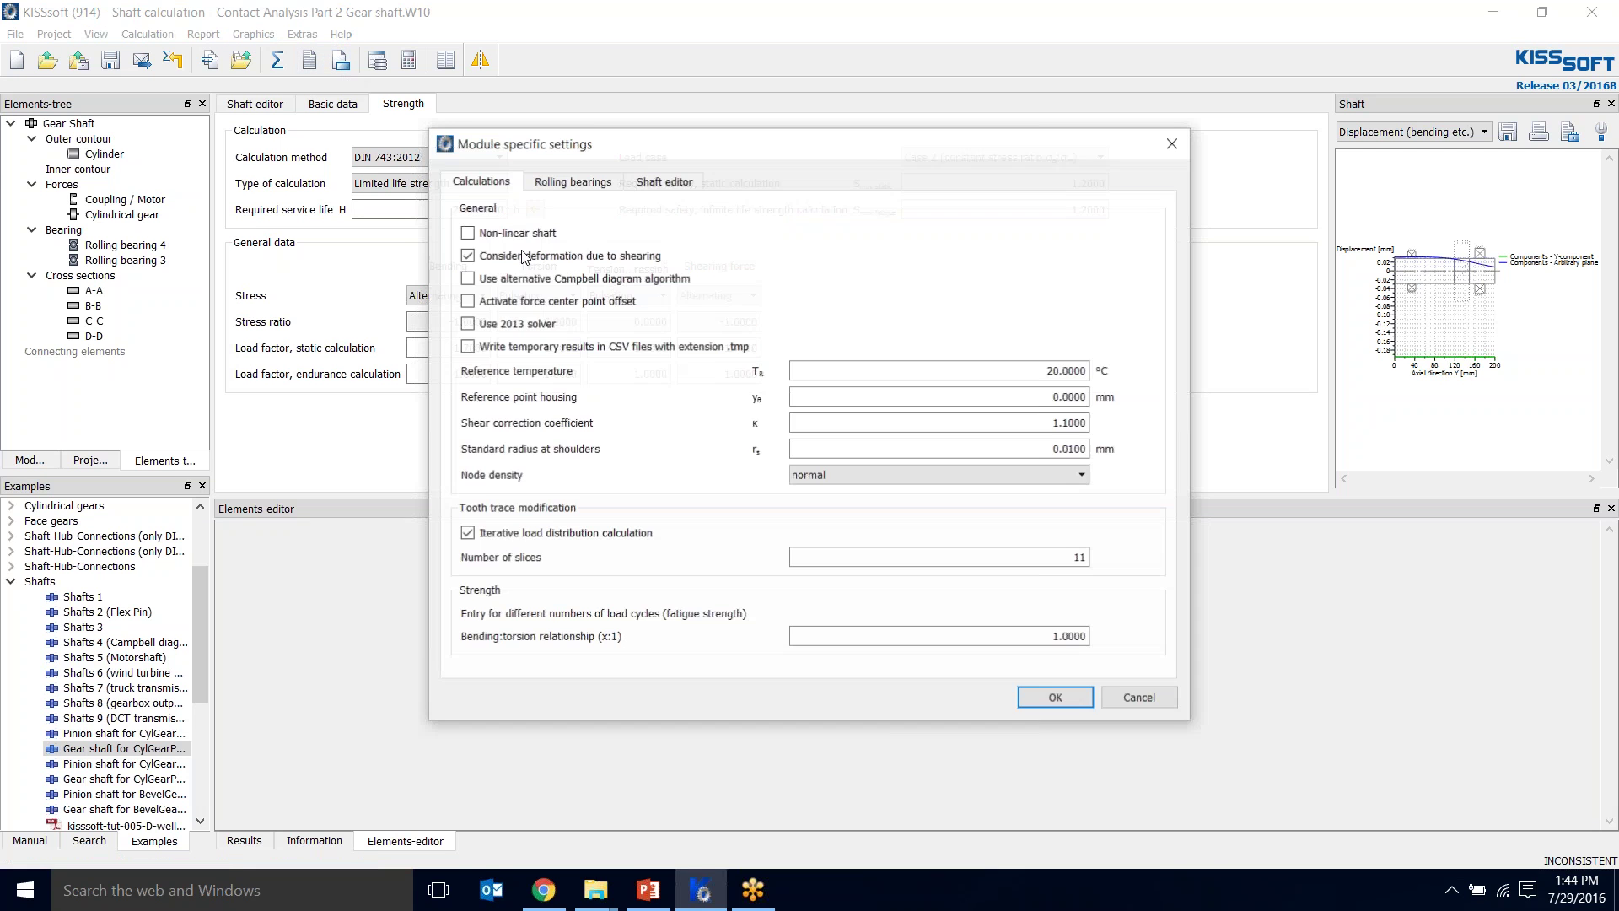
pyautogui.click(549, 182)
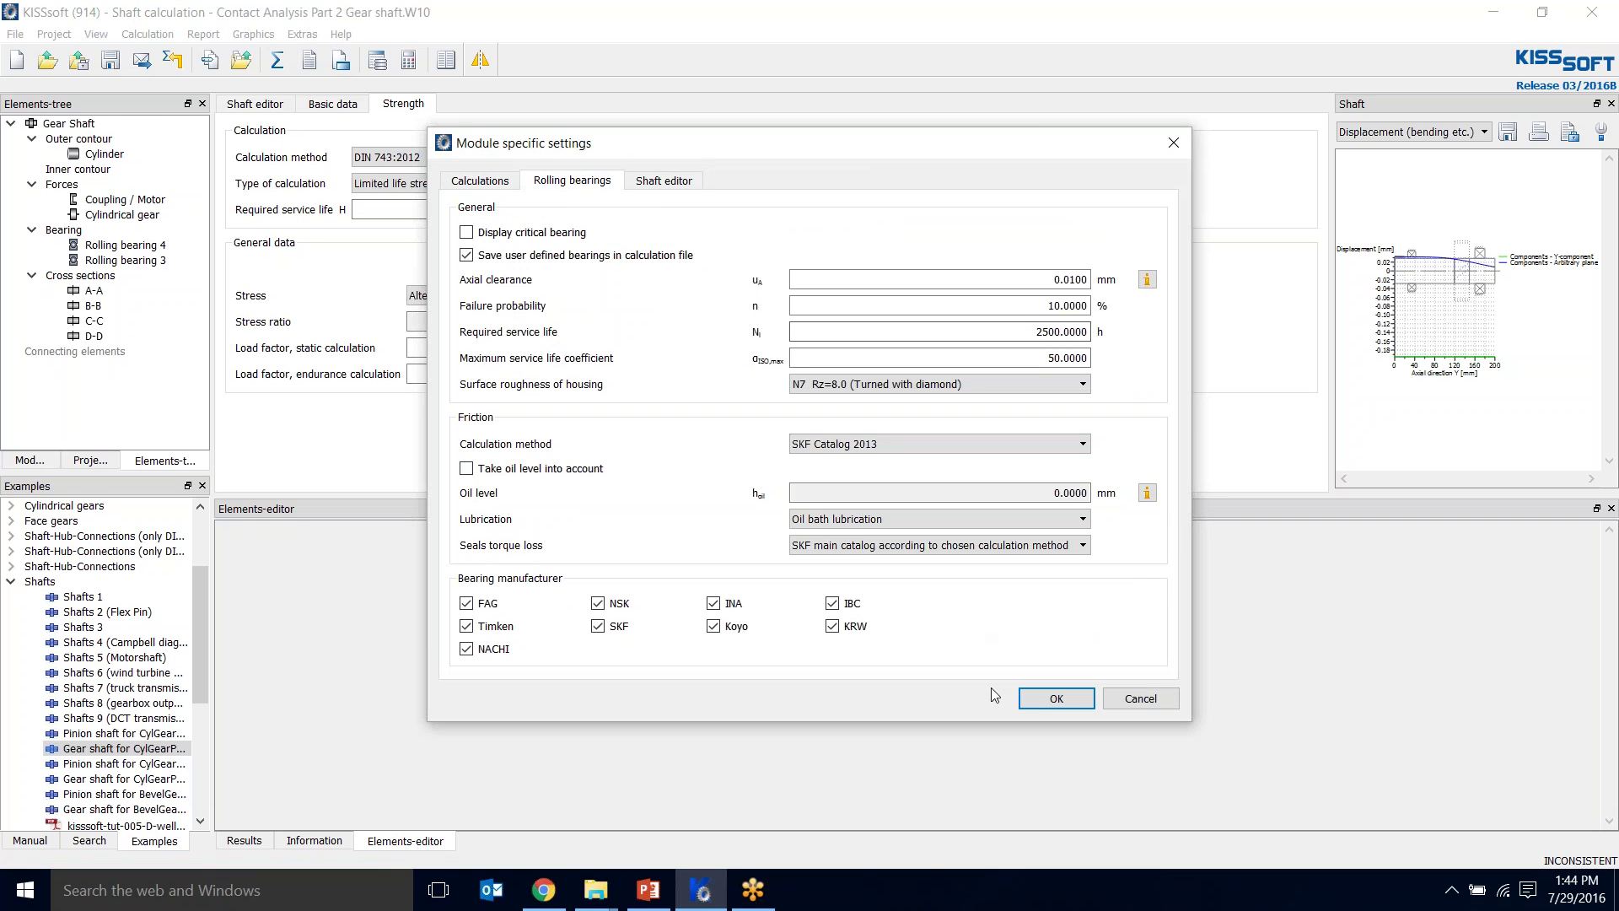
pyautogui.click(1045, 704)
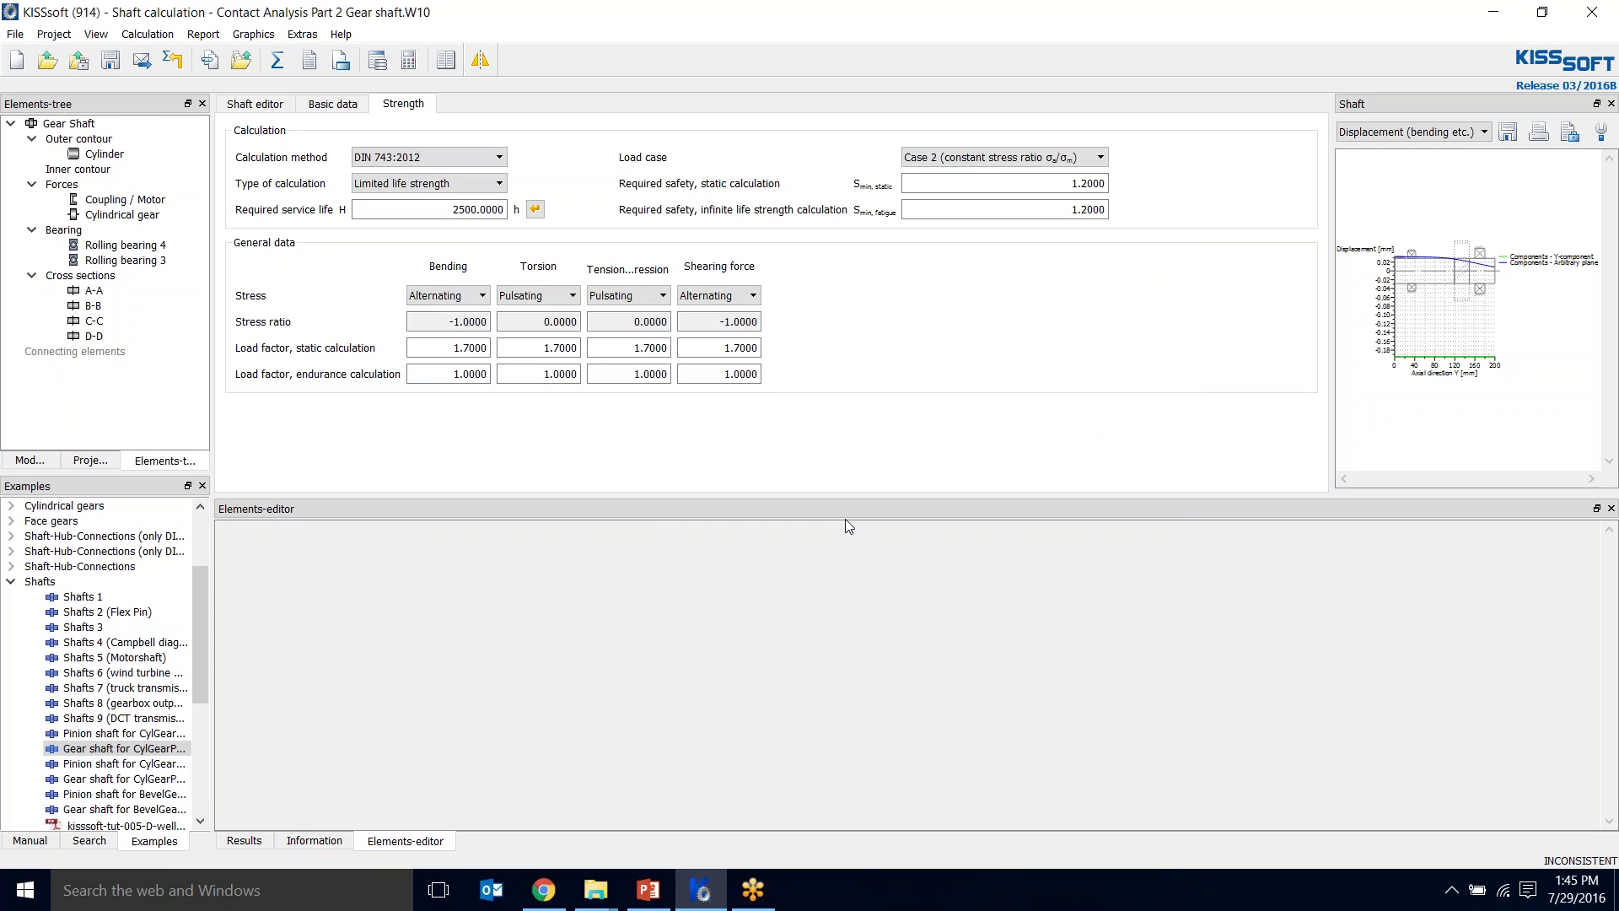
# - Run the gear shaft calculation, including the bearing service life, and save the calculation file
pyautogui.click(276, 59)
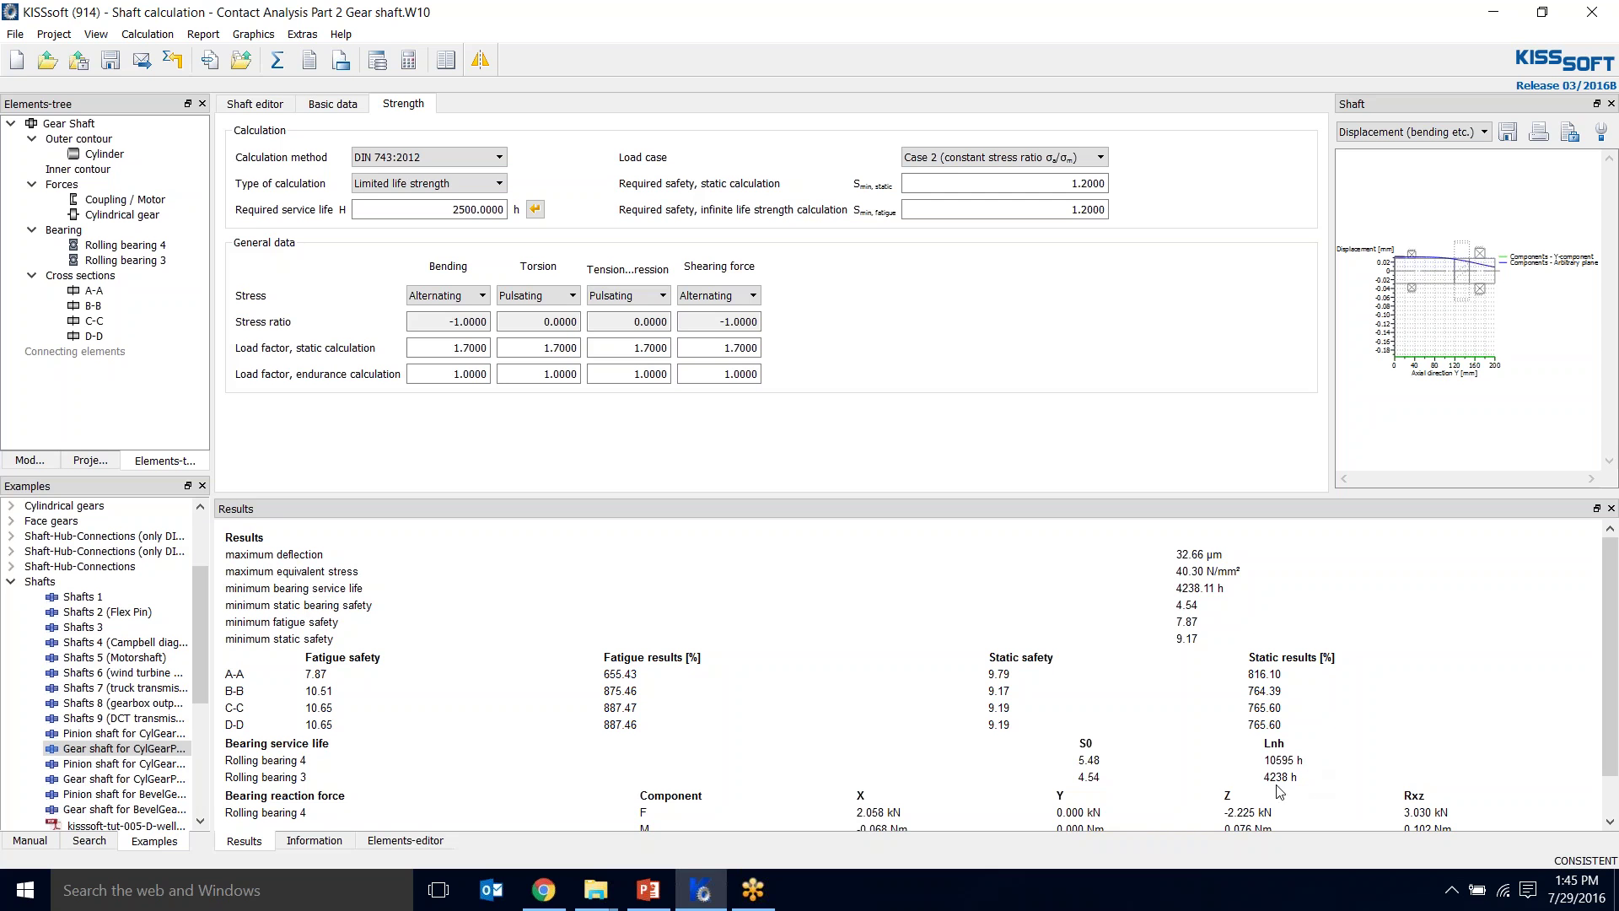
pyautogui.moveTo(1299, 777); pyautogui.dragTo(1262, 760)
pyautogui.click(1094, 706)
pyautogui.click(105, 70)
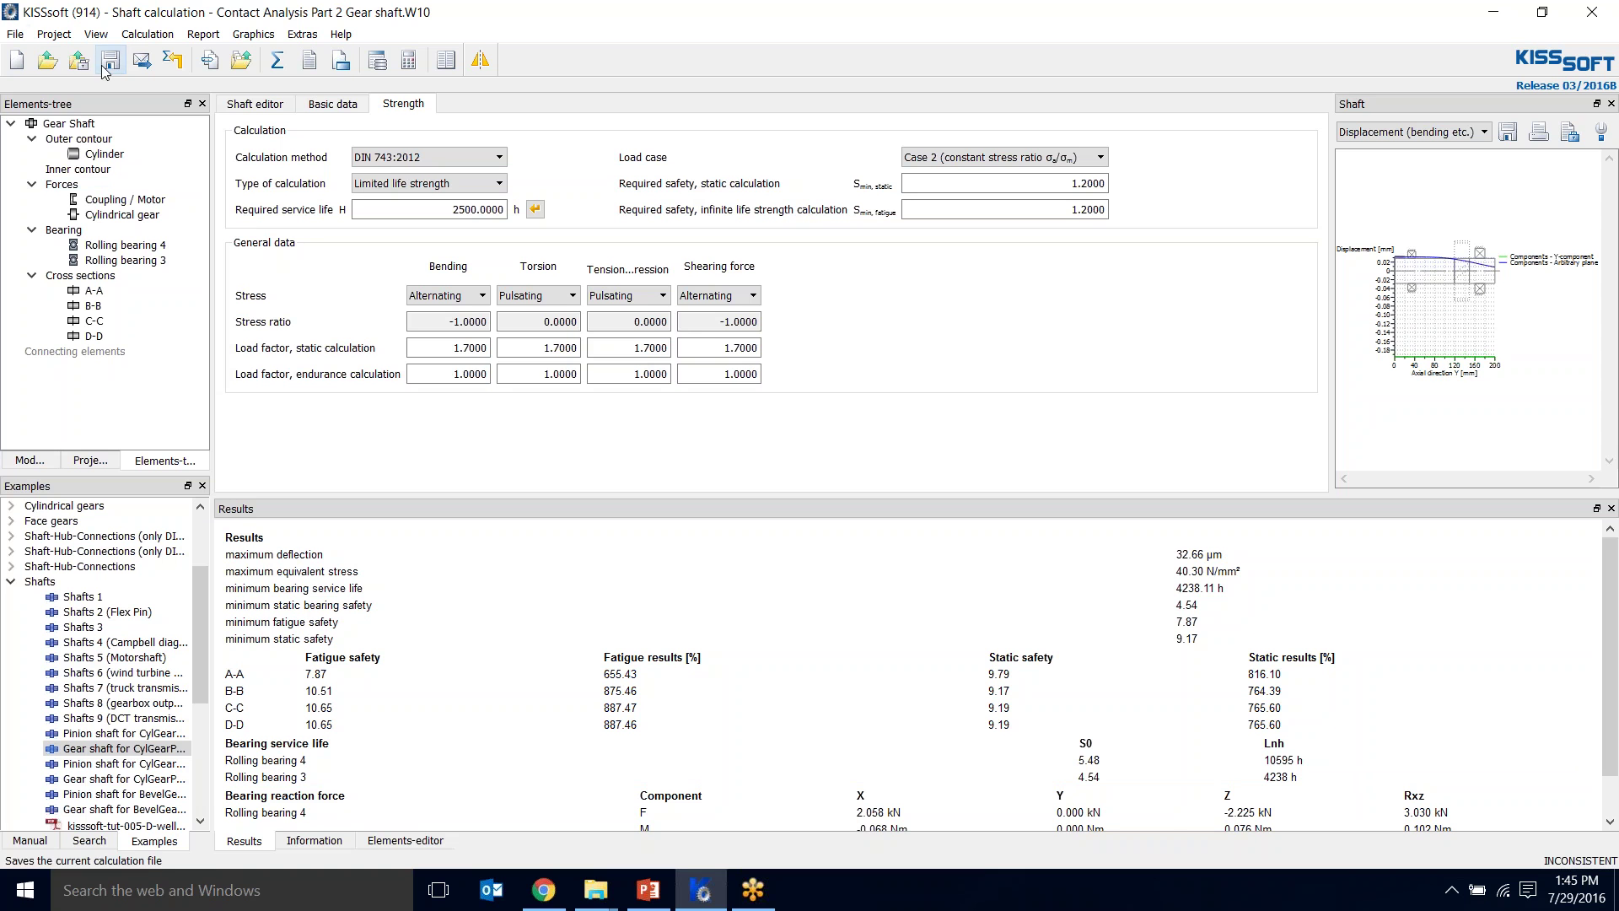
# - Open Contact Analysis Part 1.Z12 and activate the Contact analysis and Modifications calculations for the gear pair
pyautogui.click(15, 33)
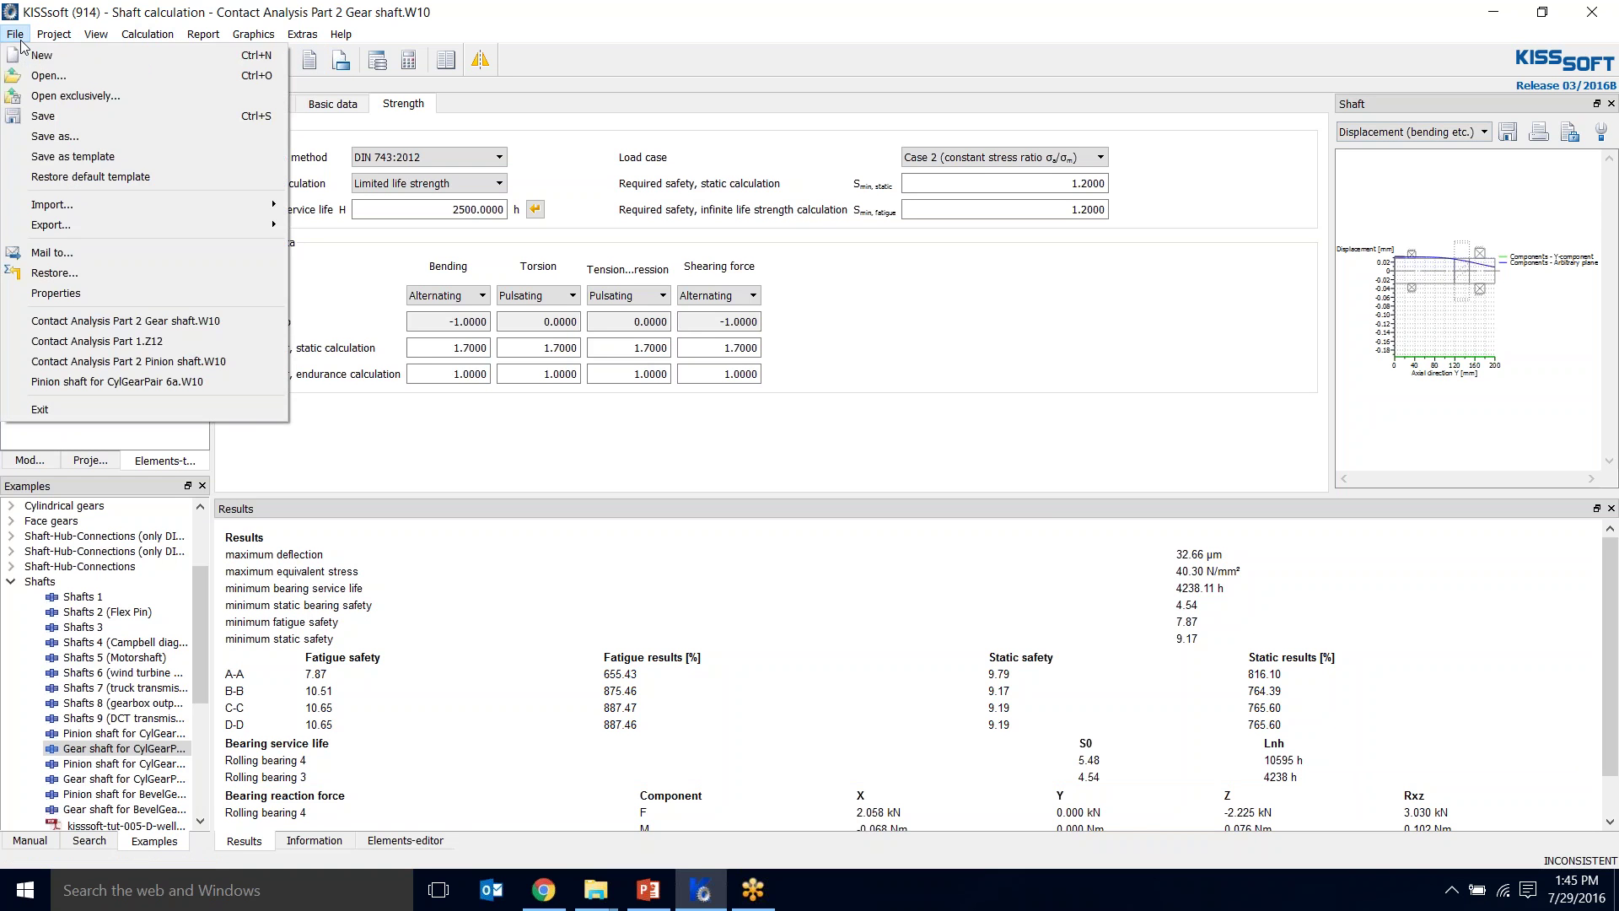
pyautogui.click(85, 341)
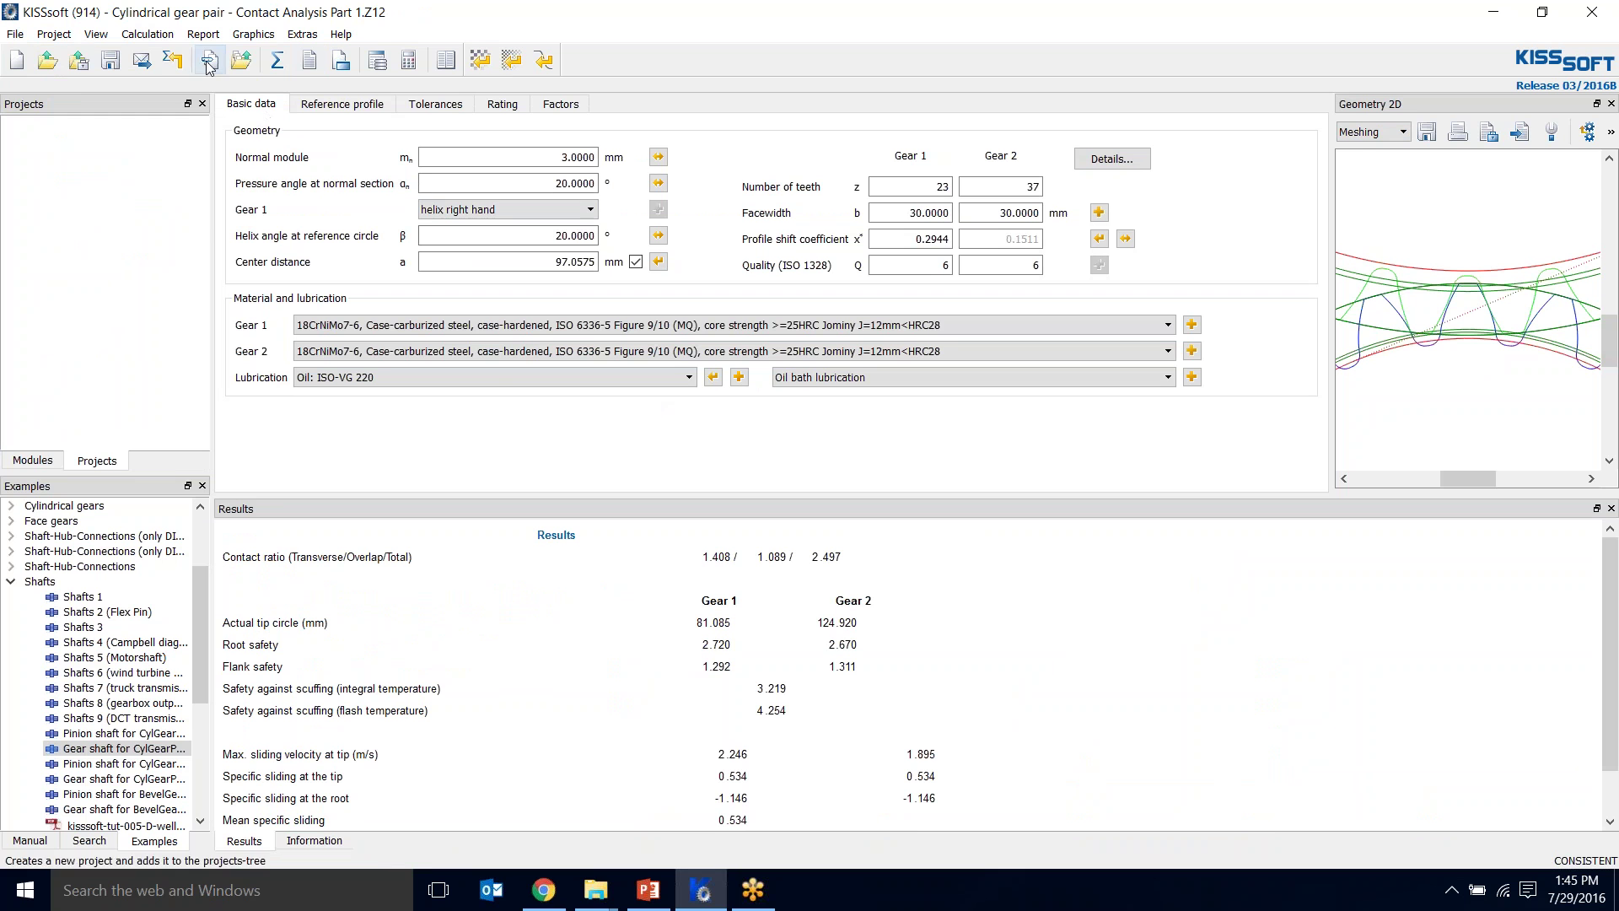
pyautogui.rightClick(158, 43)
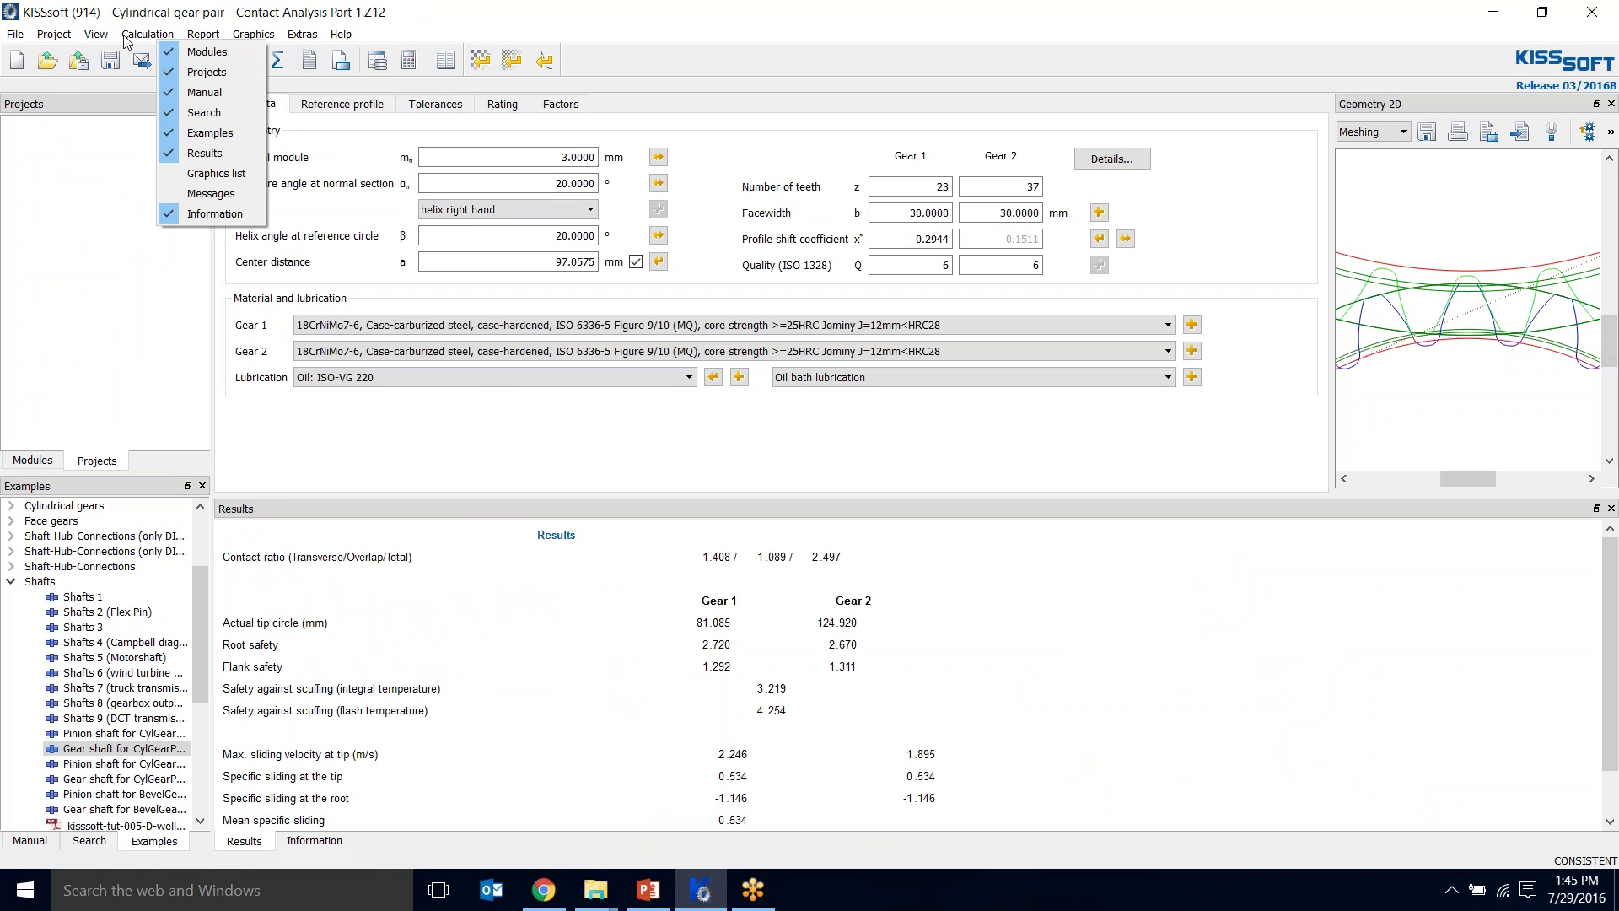
pyautogui.click(125, 35)
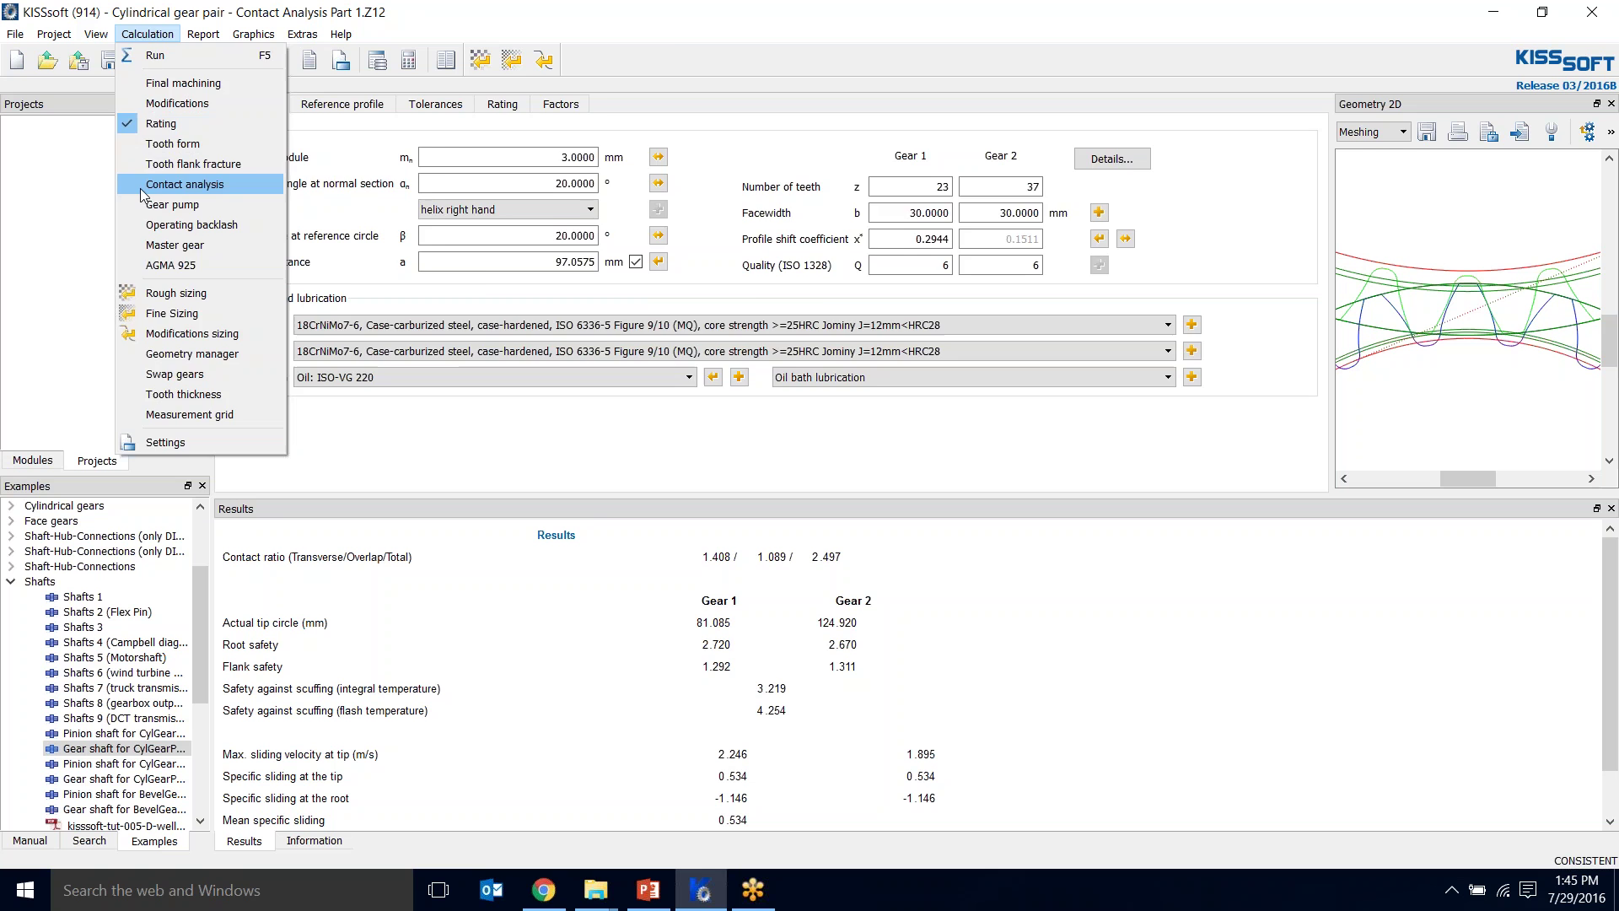
pyautogui.click(142, 194)
pyautogui.click(148, 35)
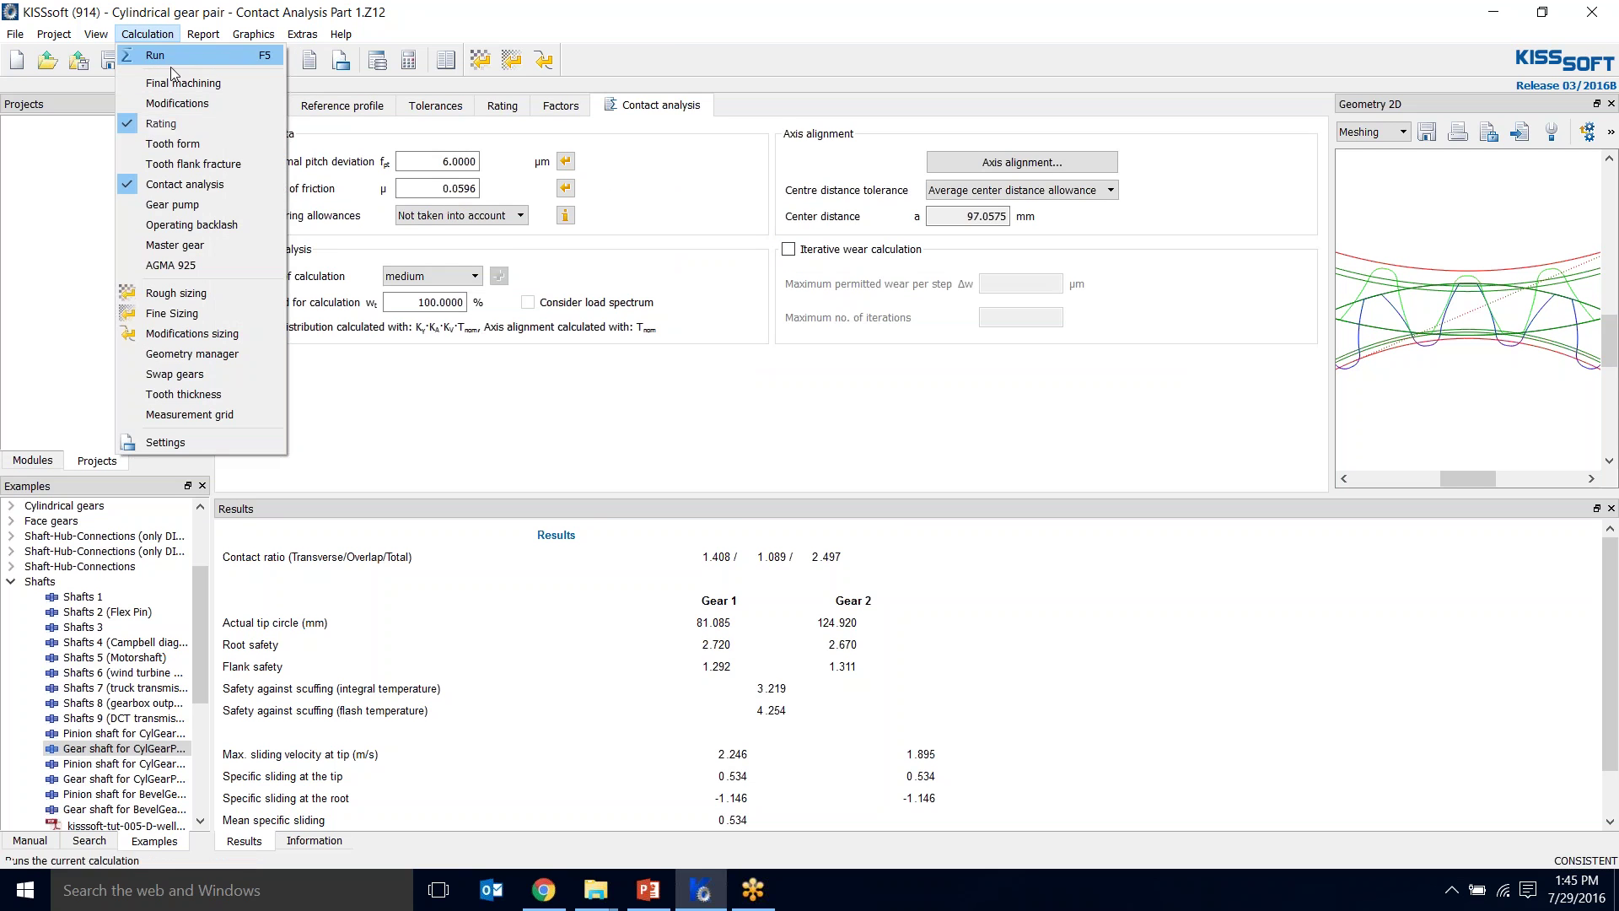
pyautogui.click(178, 103)
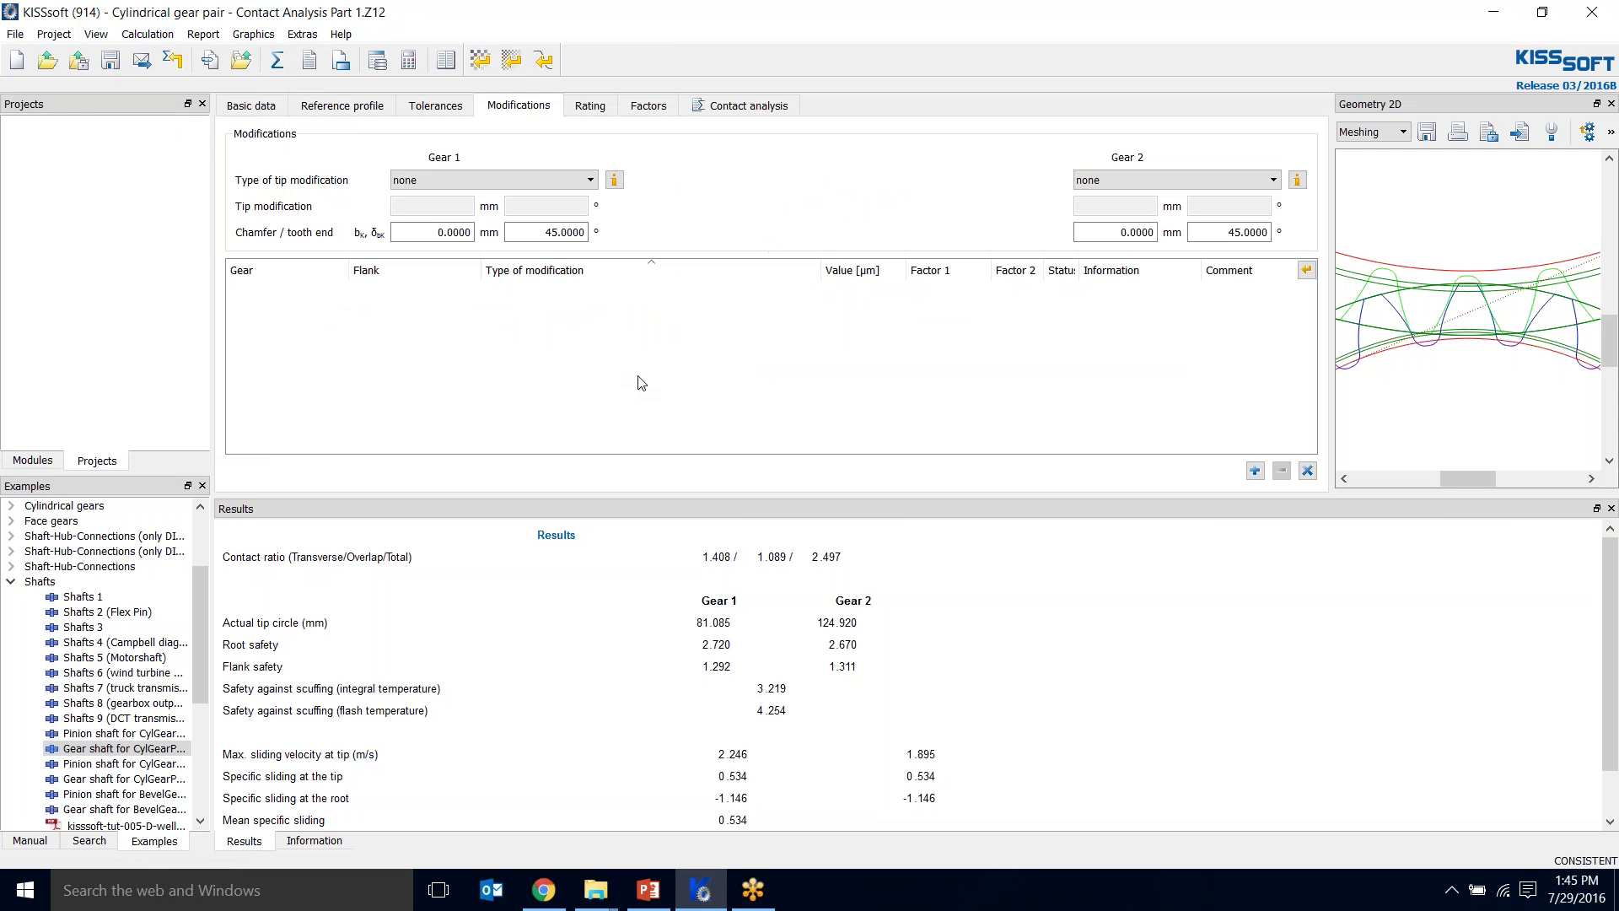
# - Define the contact analysis axis alignment with gear 1 torque on side I and gear 2 torque on side II
pyautogui.click(768, 105)
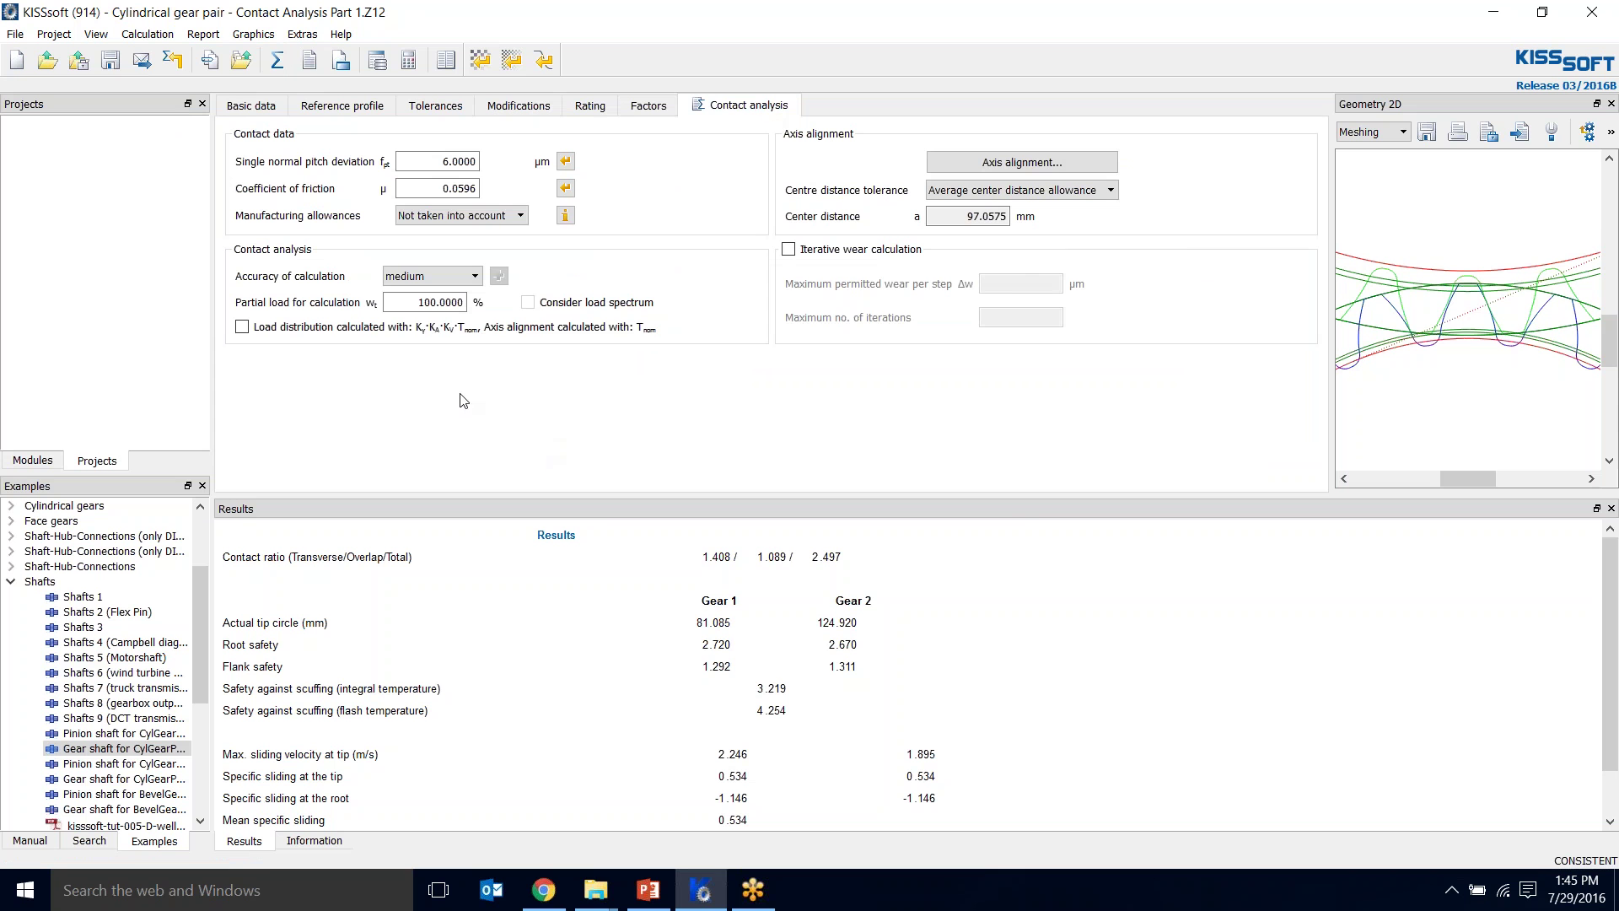
pyautogui.click(1063, 160)
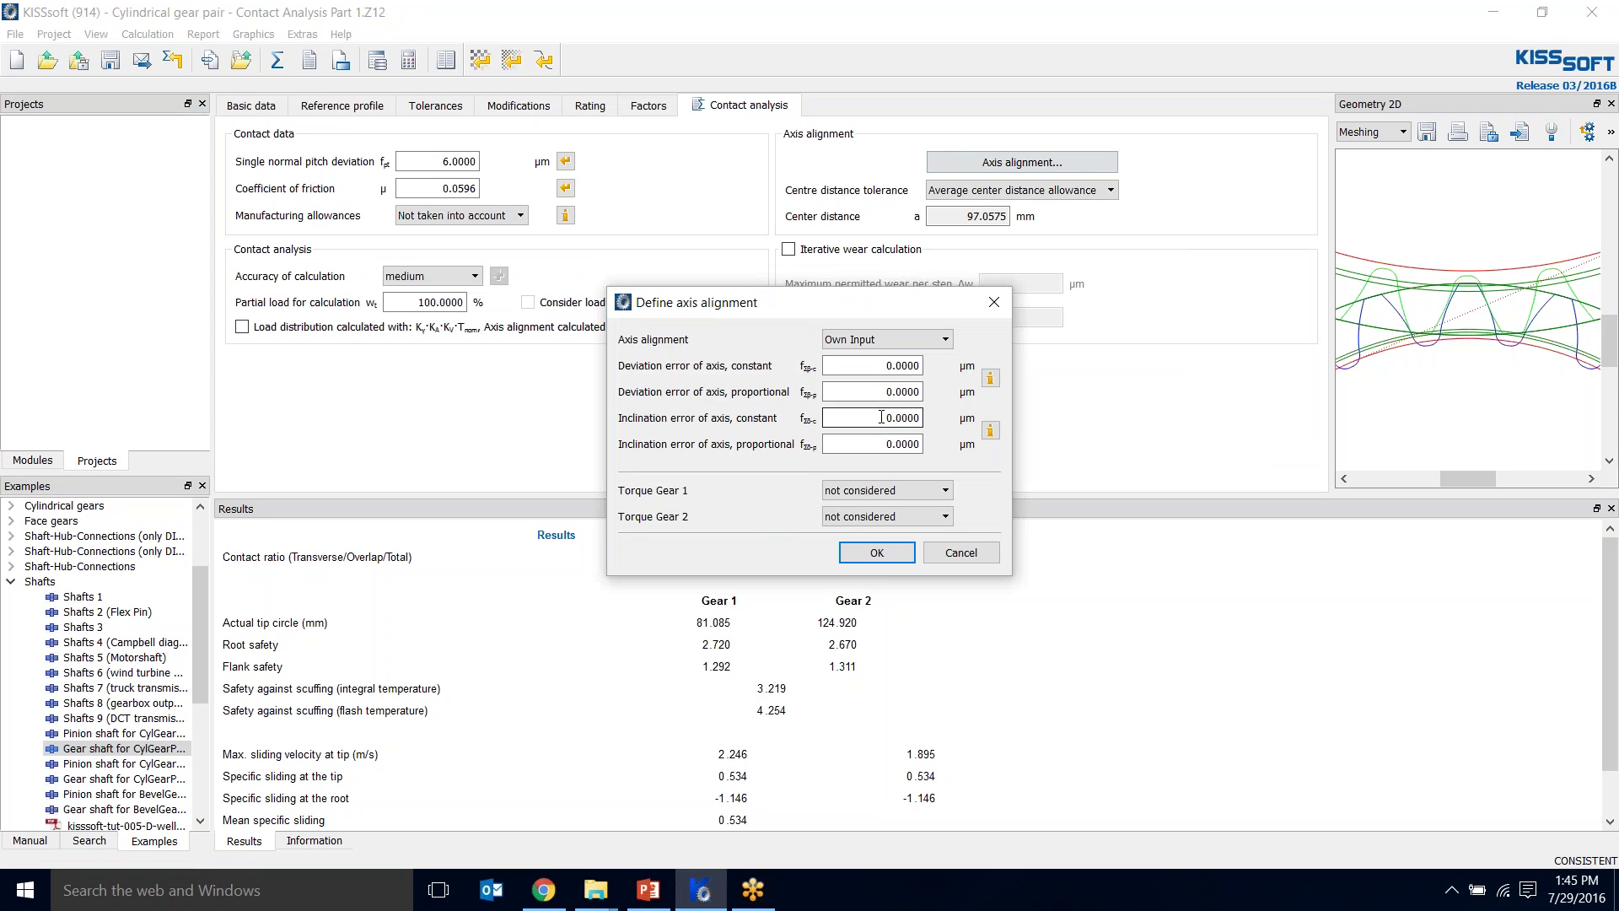
pyautogui.click(835, 490)
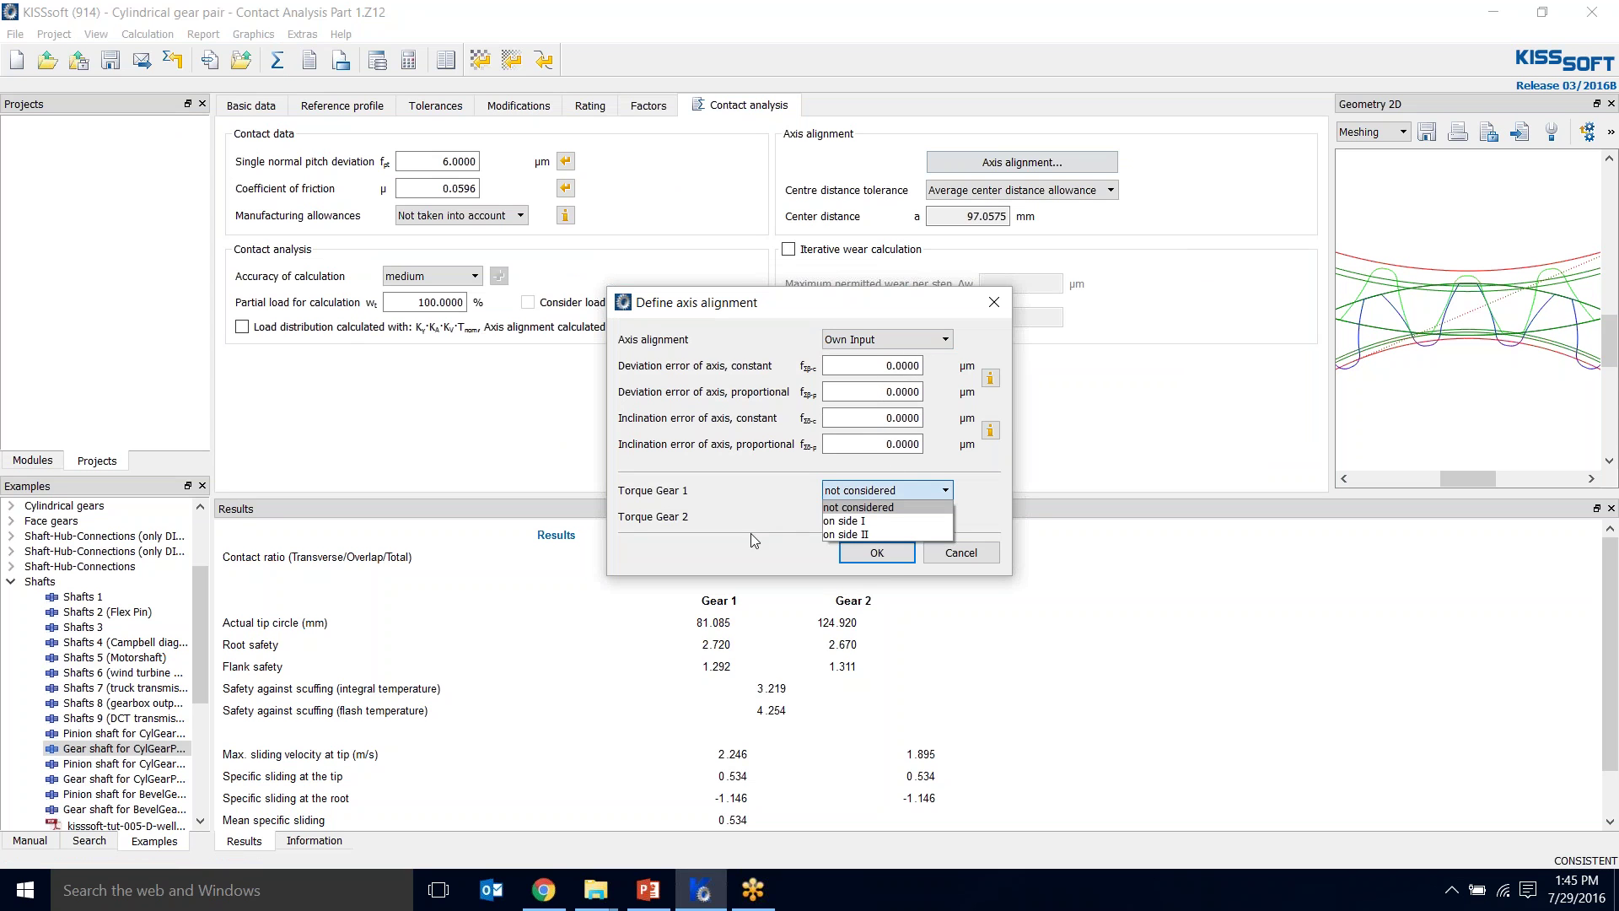
pyautogui.click(831, 521)
pyautogui.click(846, 517)
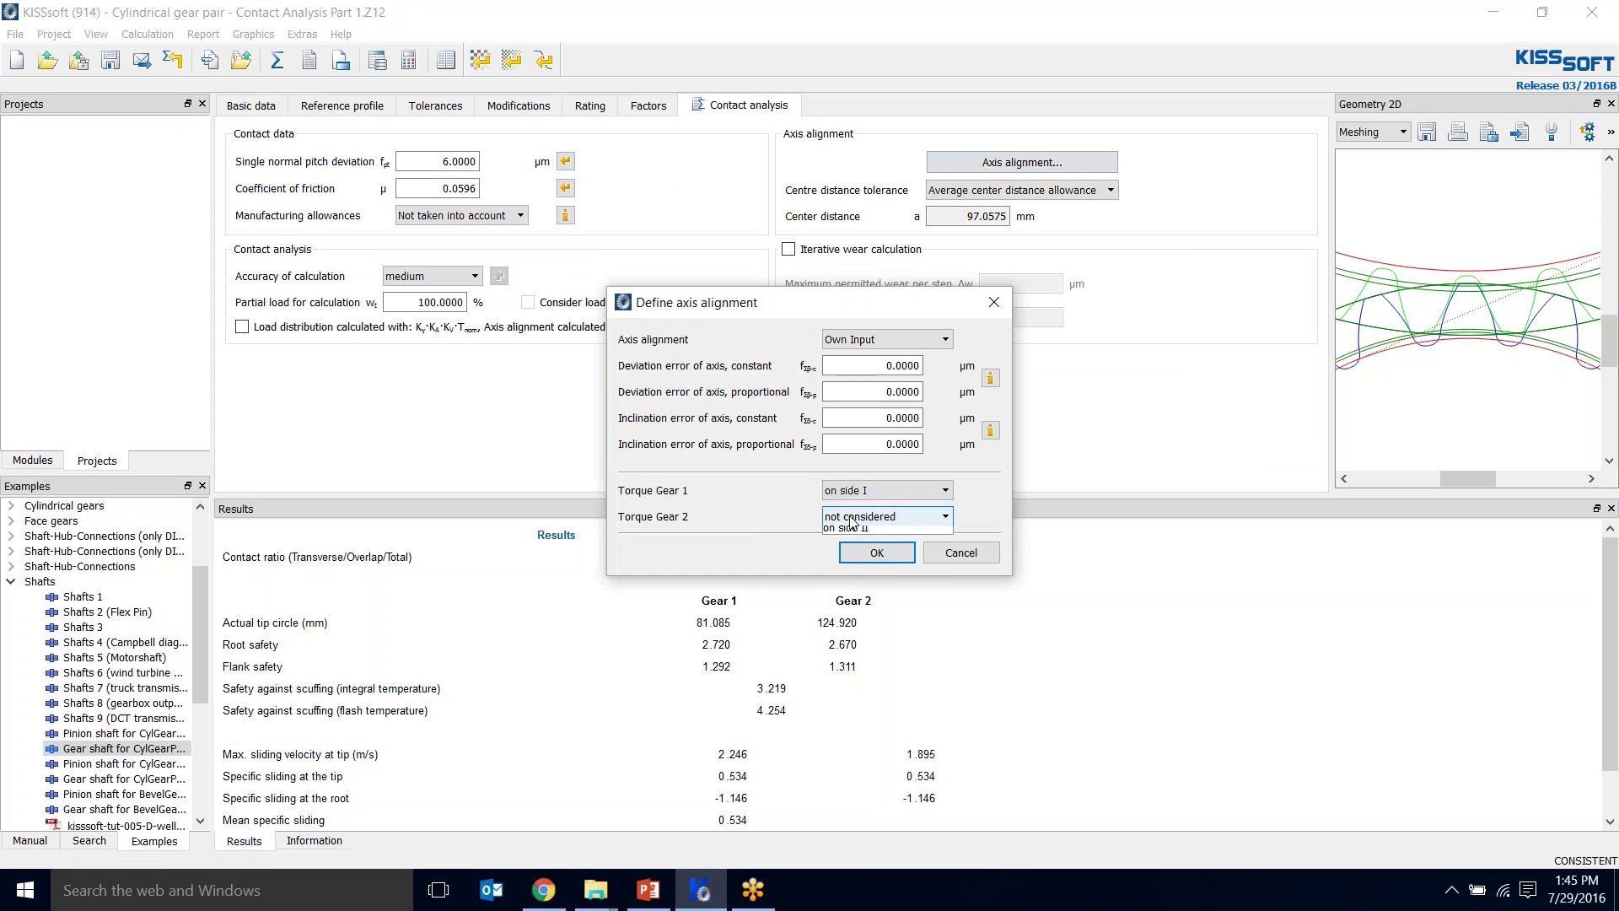
pyautogui.click(846, 518)
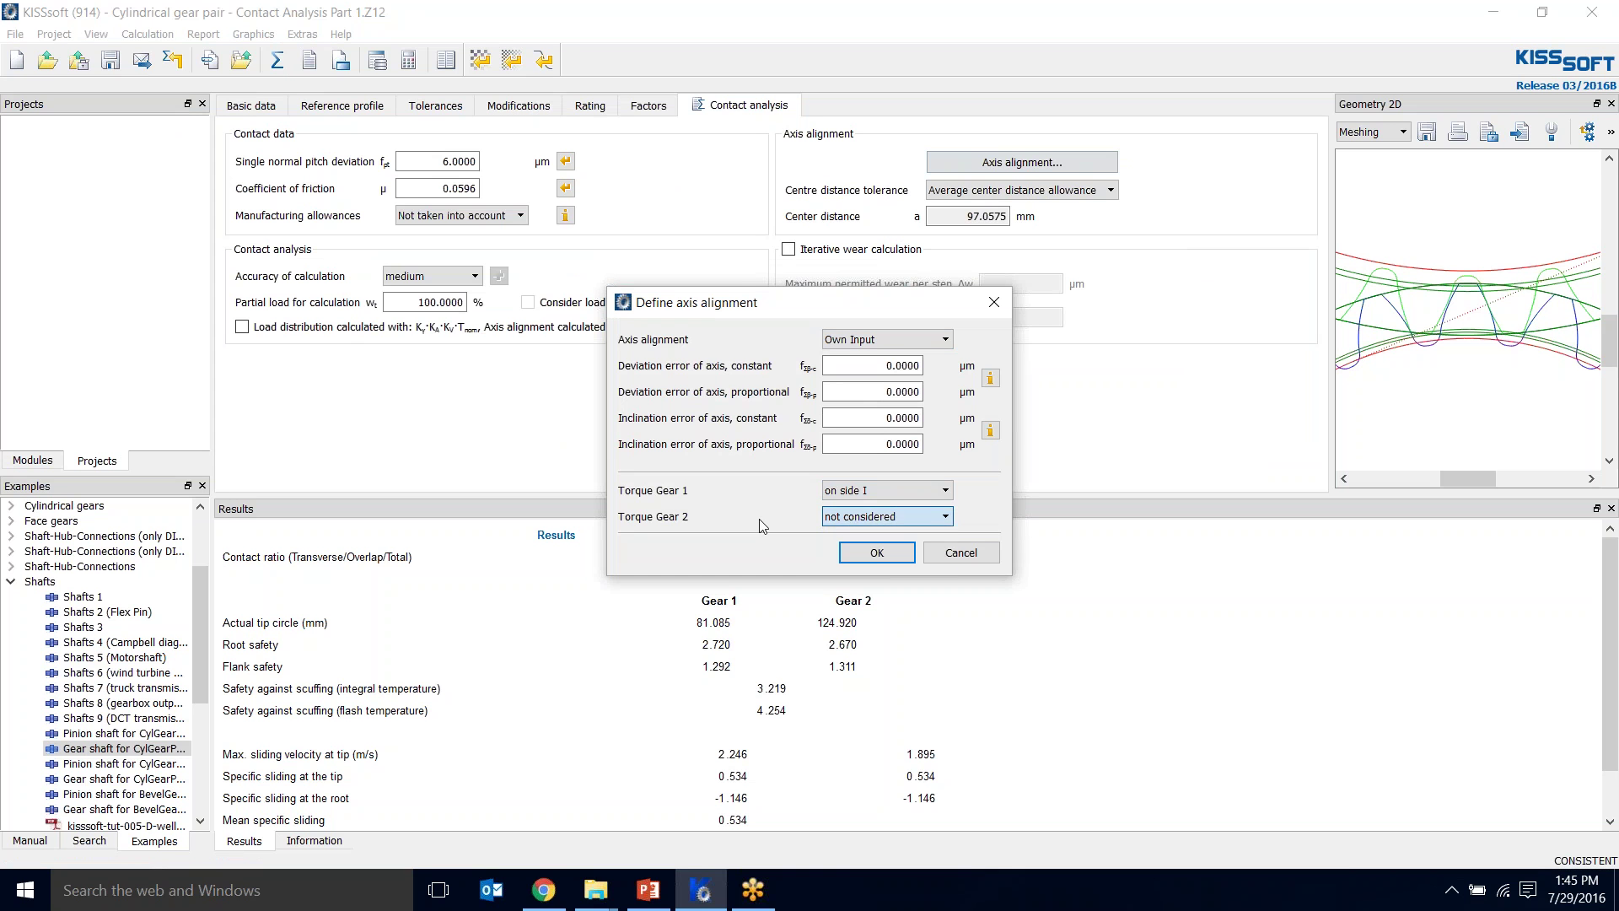
pyautogui.click(837, 518)
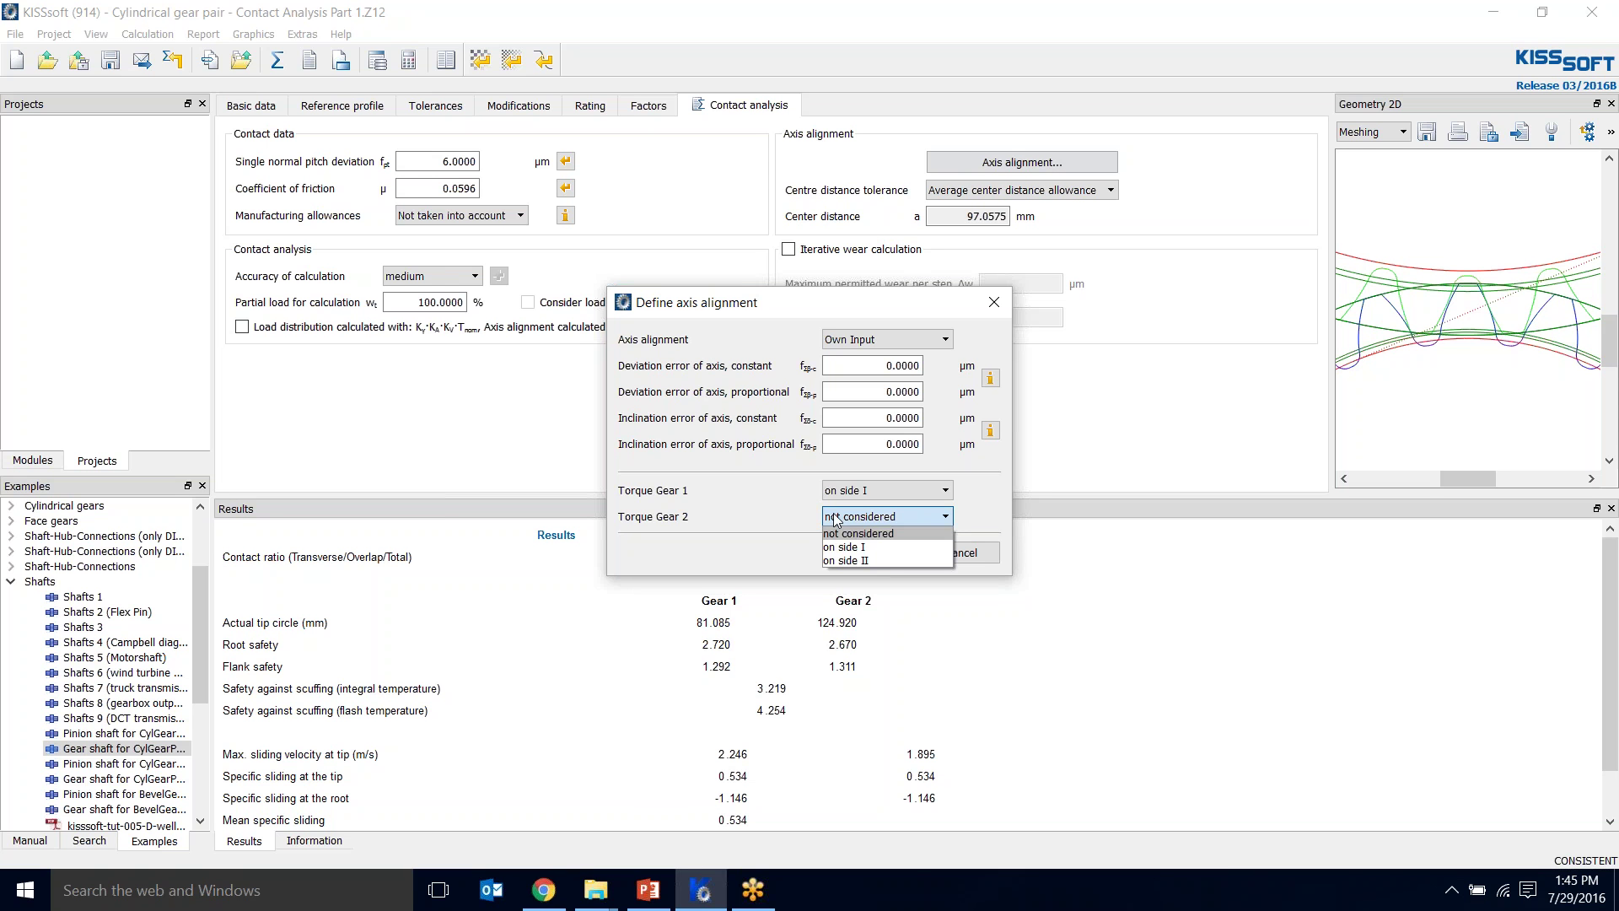
pyautogui.click(846, 560)
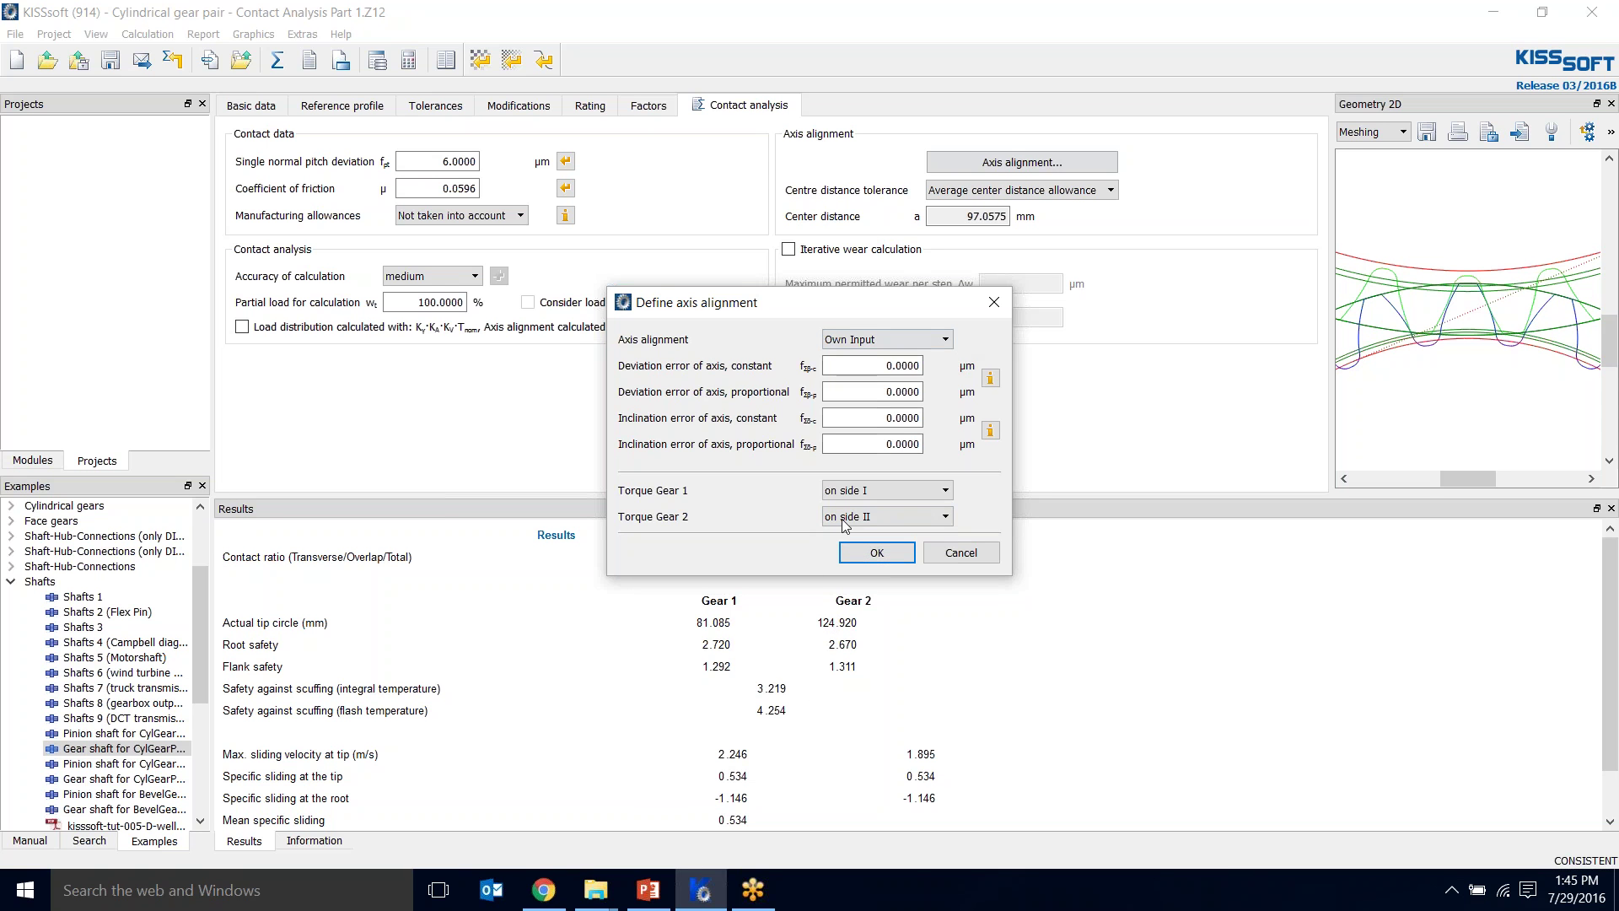
pyautogui.click(877, 553)
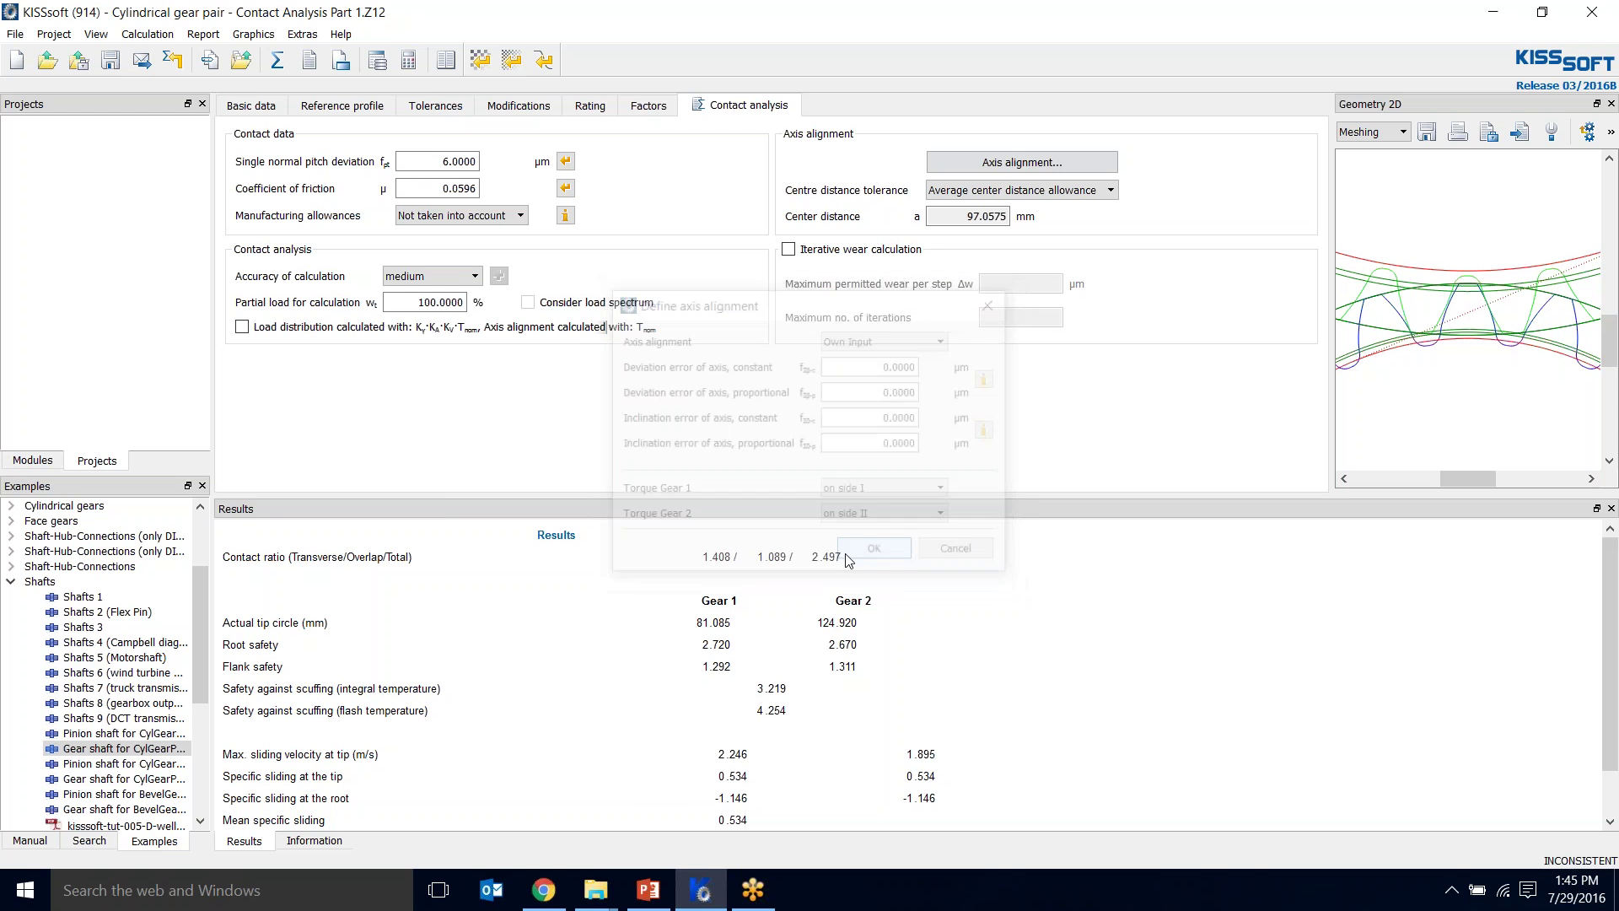
# - Run the contact analysis with the own-input axis alignment and examine the transmission error range
pyautogui.click(278, 60)
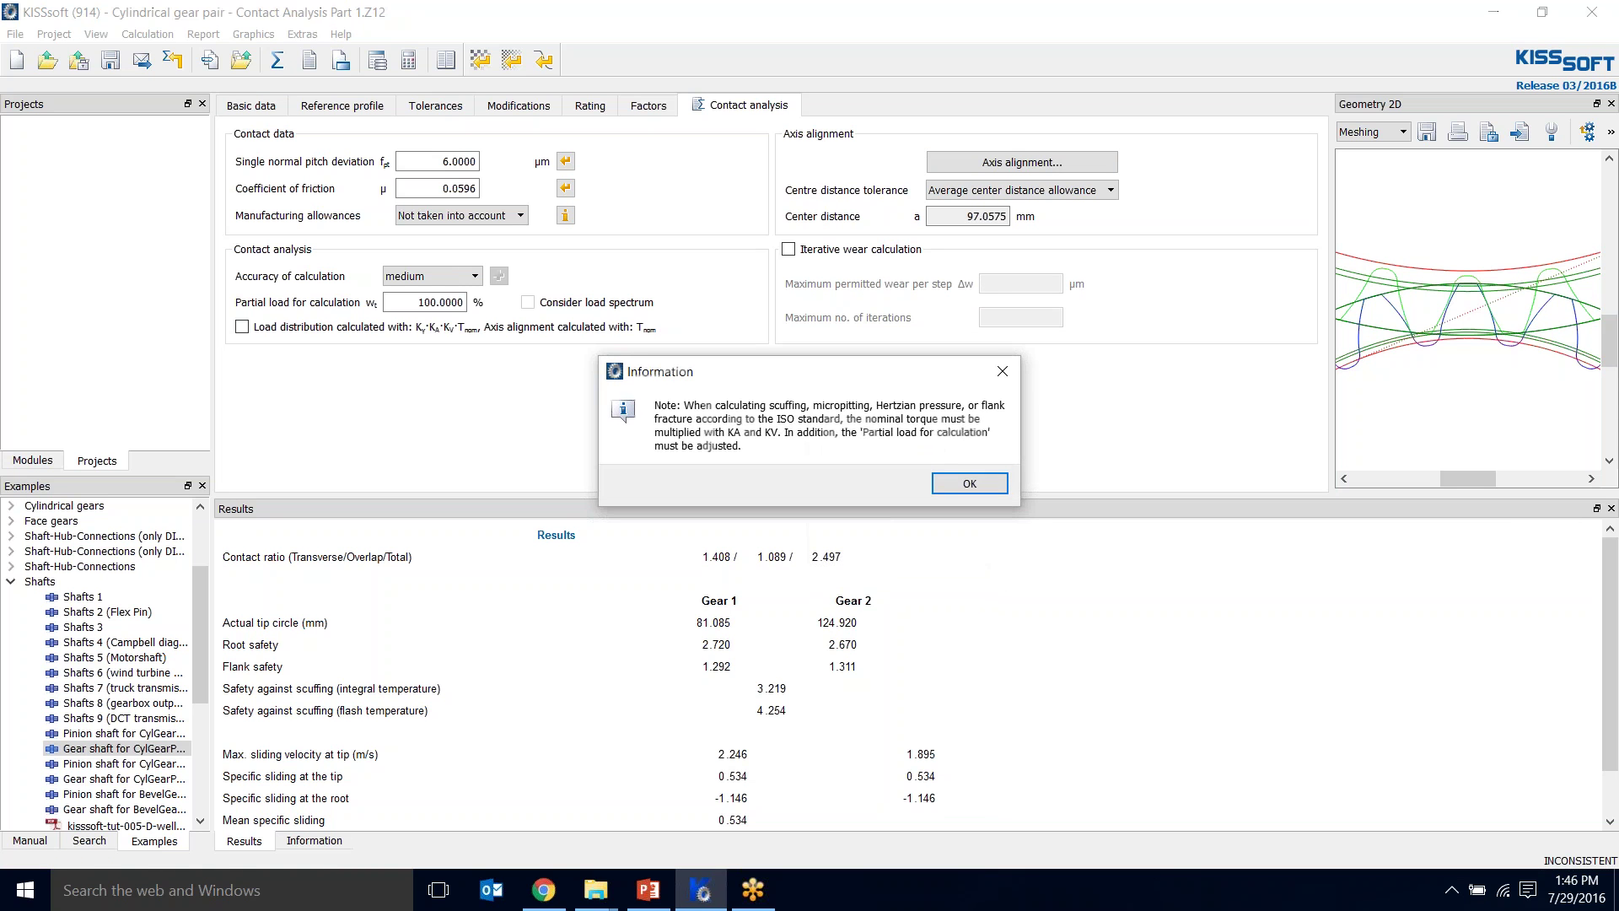
pyautogui.click(979, 483)
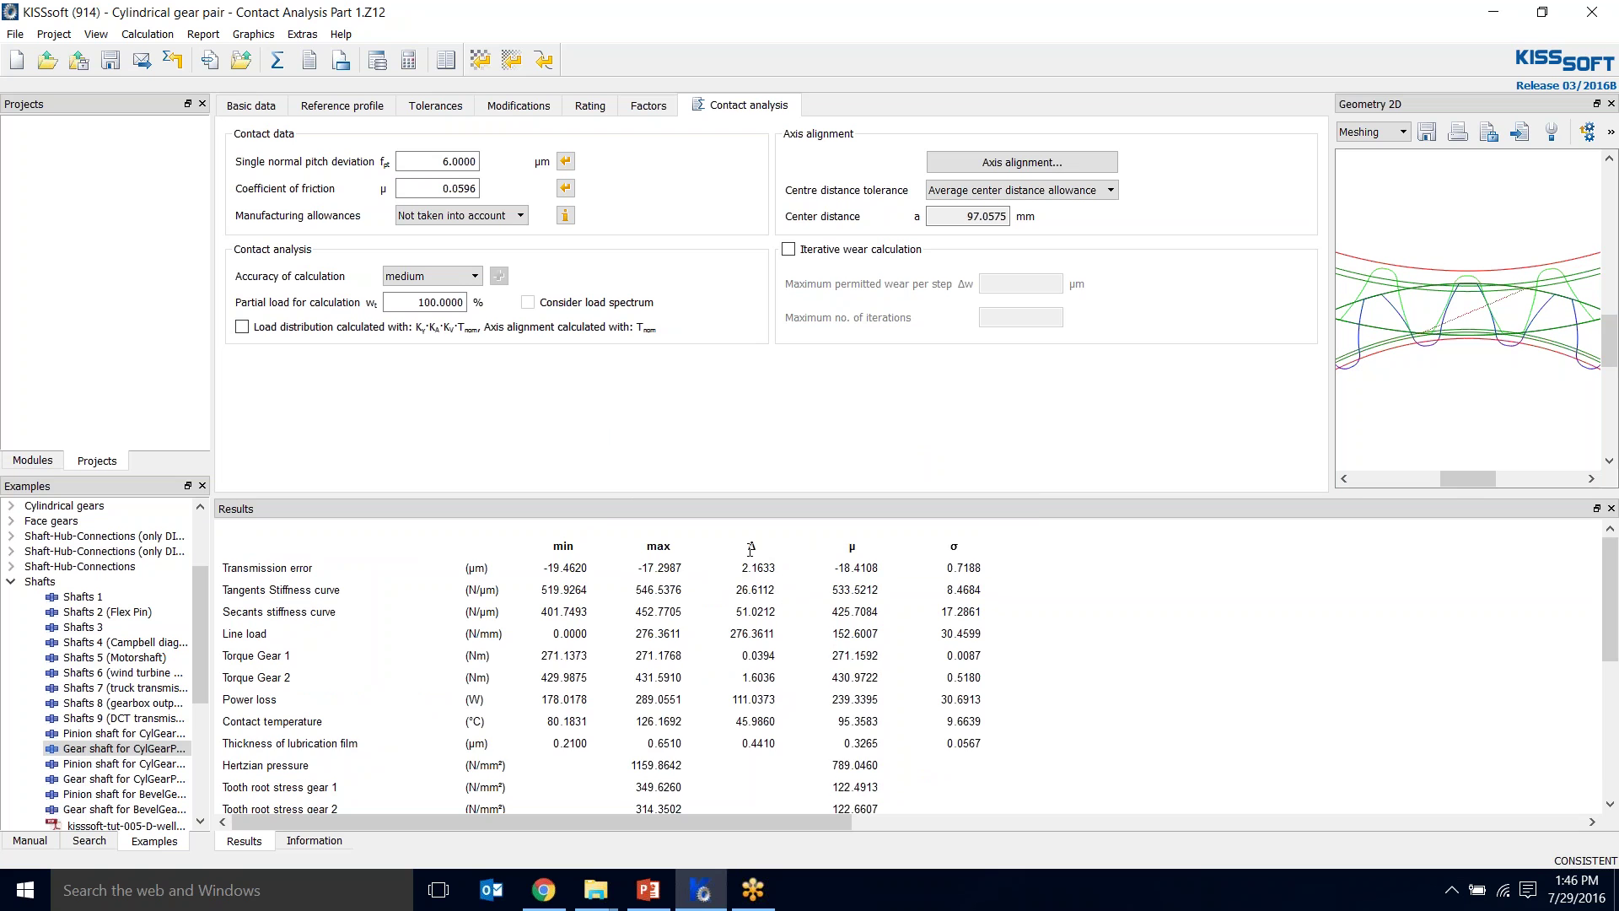
pyautogui.moveTo(762, 568)
pyautogui.mouseDown()
pyautogui.moveTo(768, 582)
pyautogui.moveTo(741, 571)
pyautogui.mouseUp()
# - Base the axis alignment on the shaft calculation and choose Contact Analysis Part 2 Pinion shaft as the gear 1 shaft file
pyautogui.click(1055, 163)
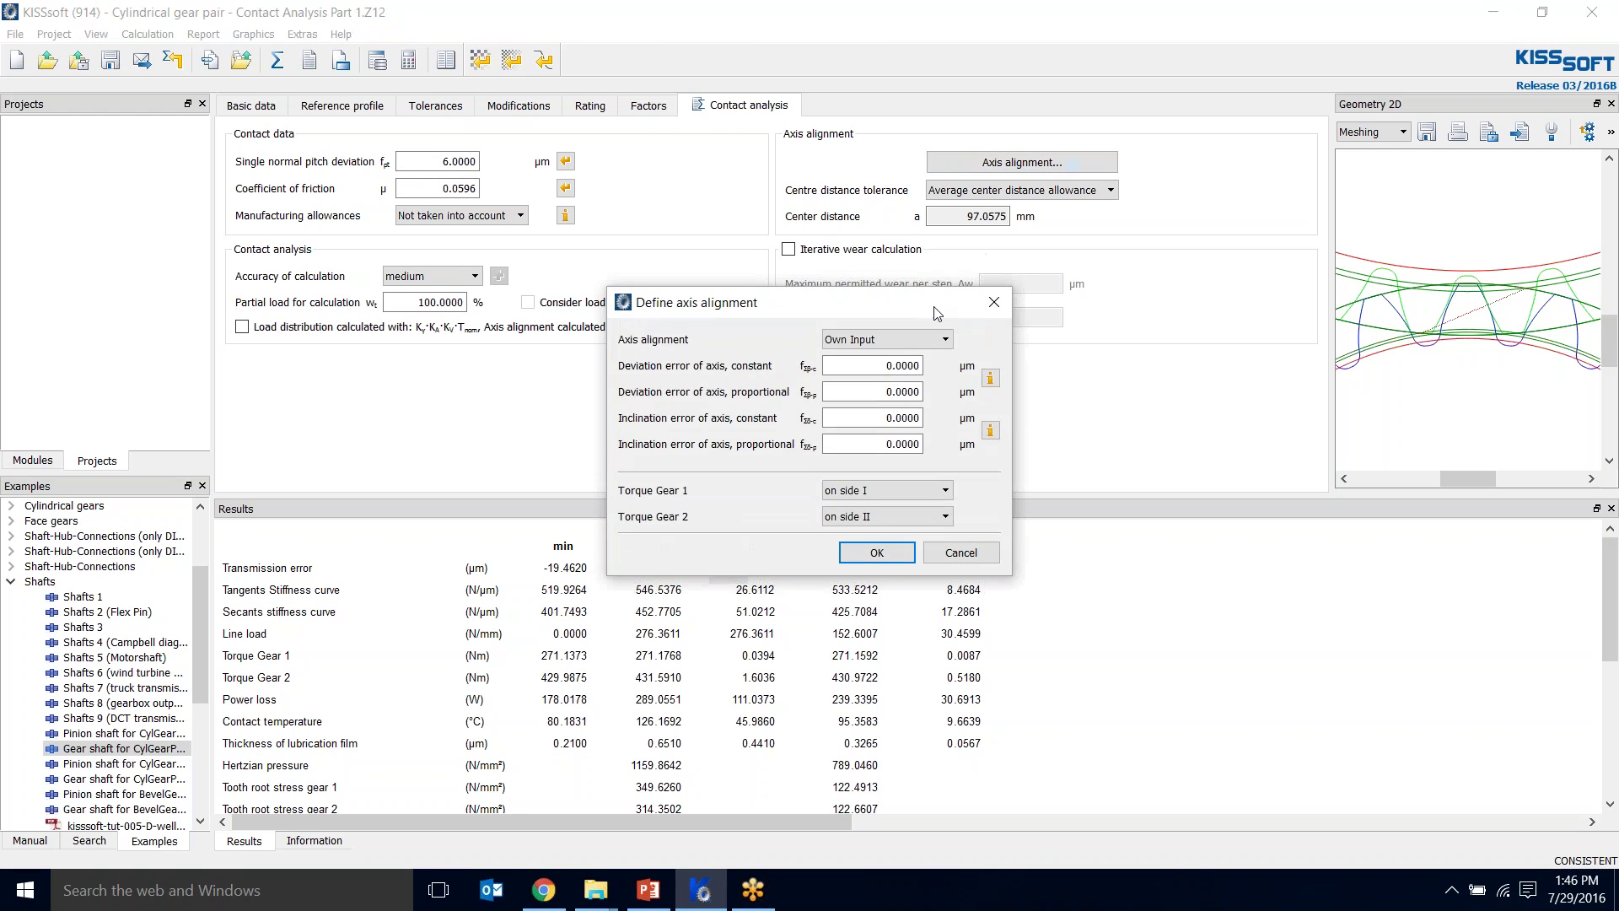
pyautogui.click(919, 340)
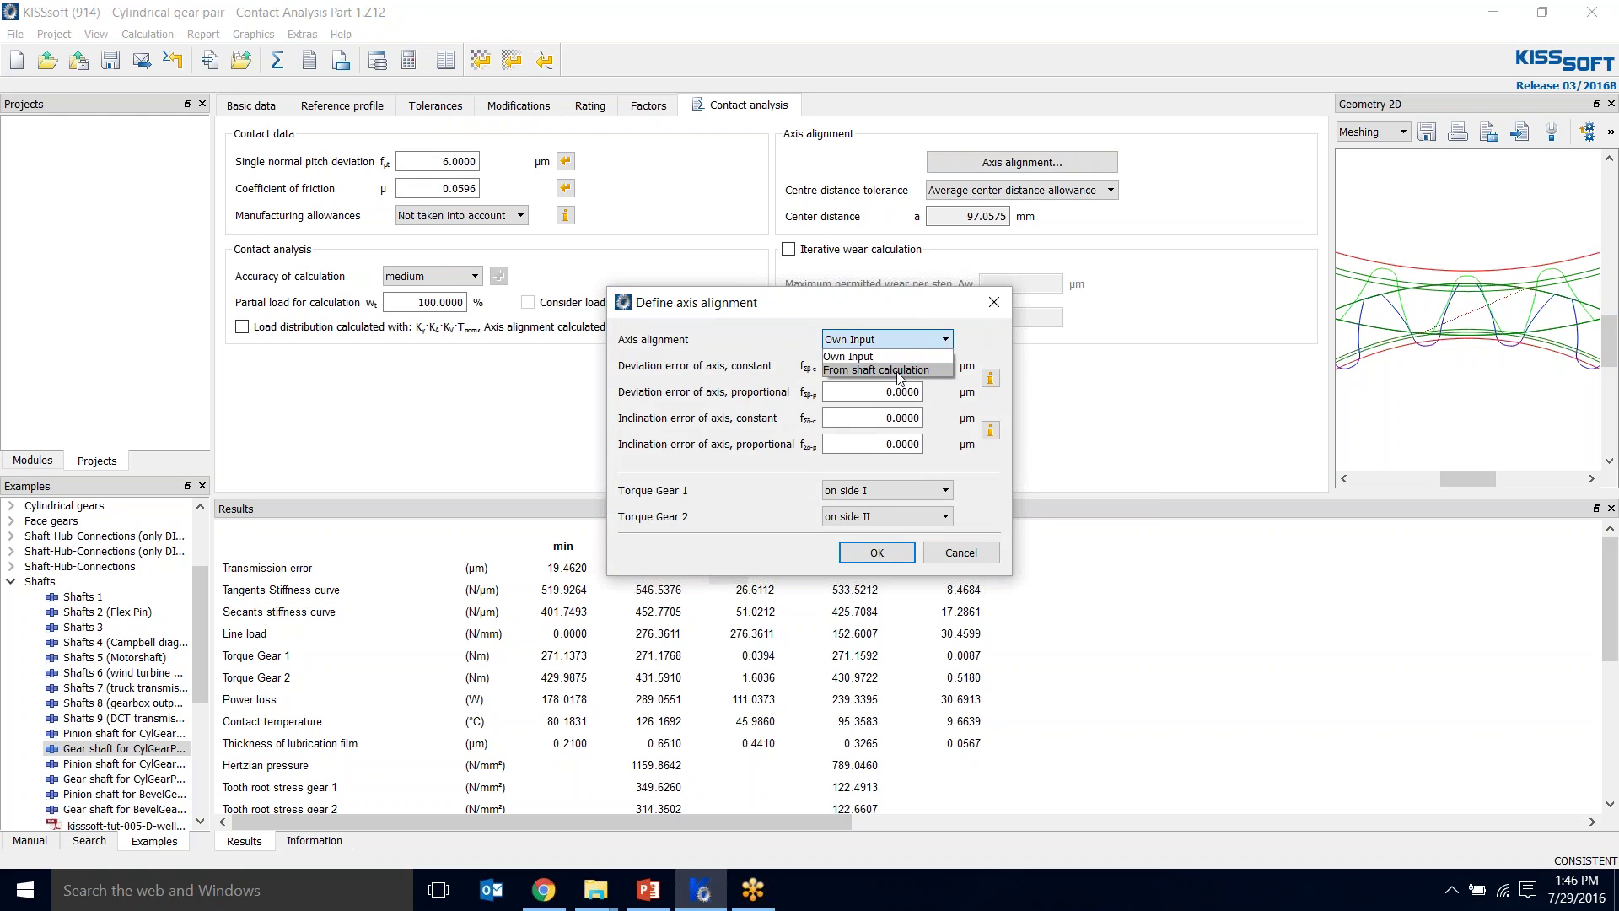
pyautogui.click(900, 371)
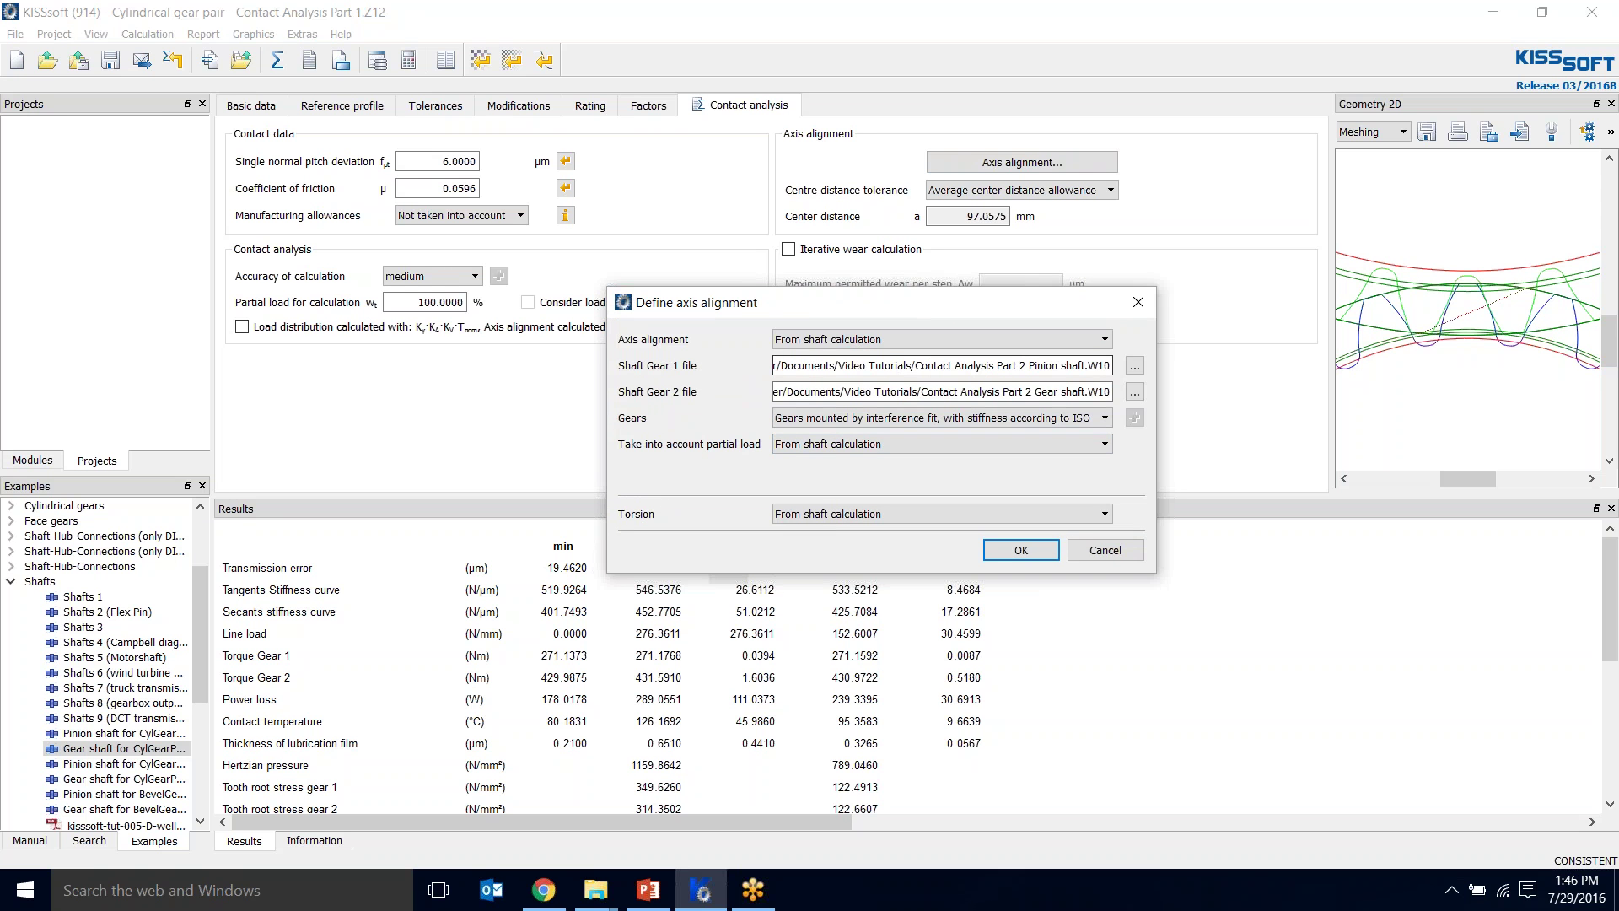
pyautogui.click(1135, 365)
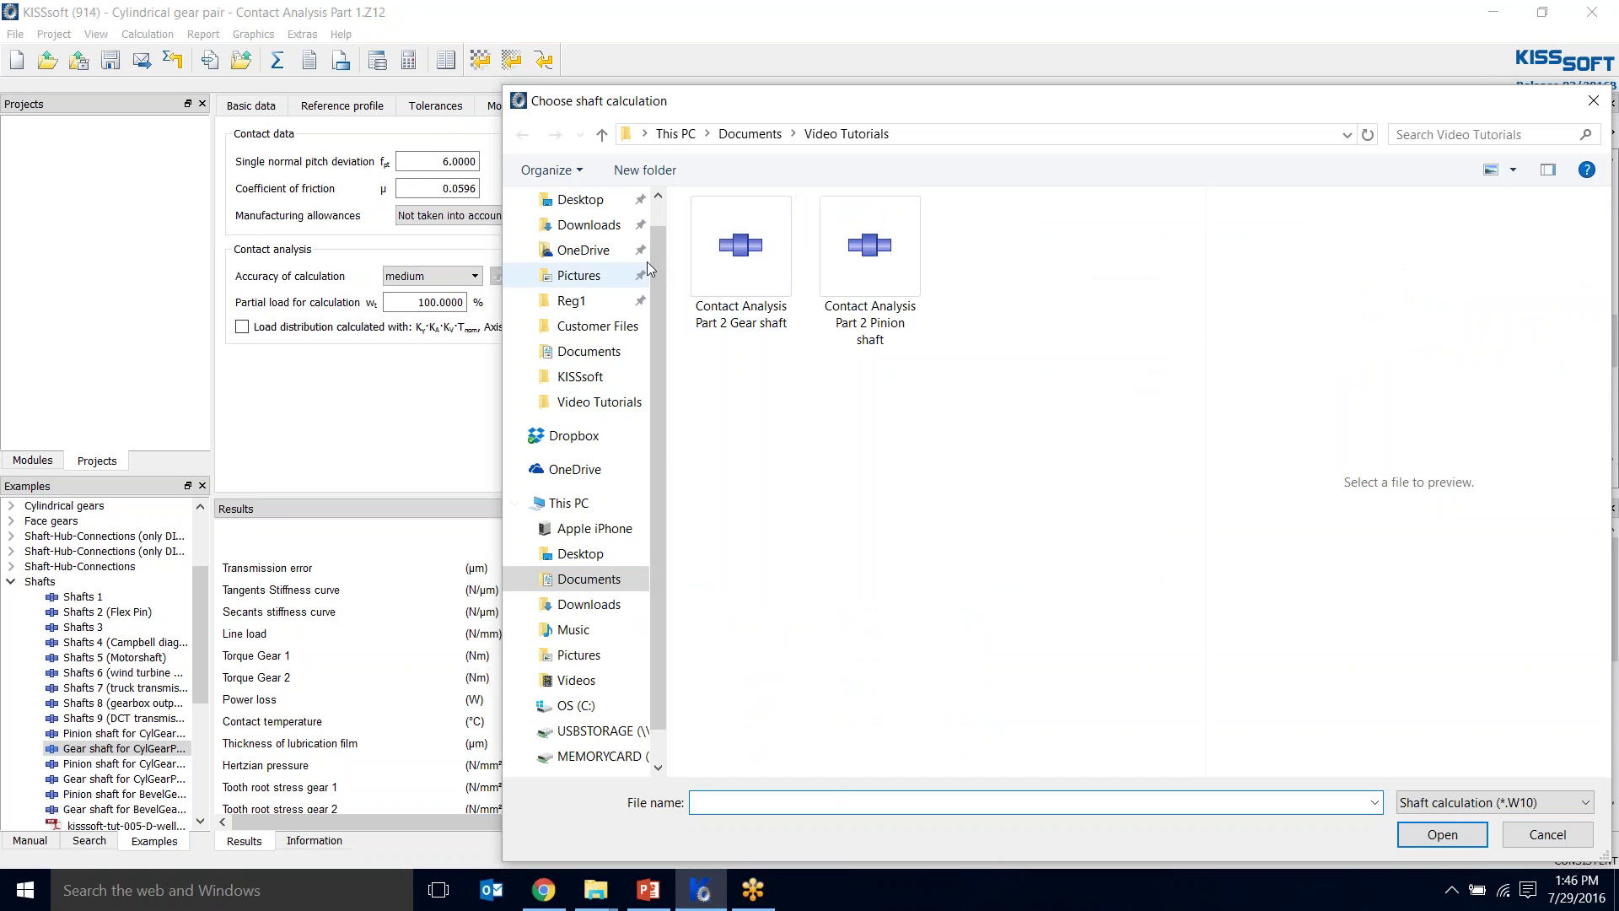
pyautogui.click(869, 253)
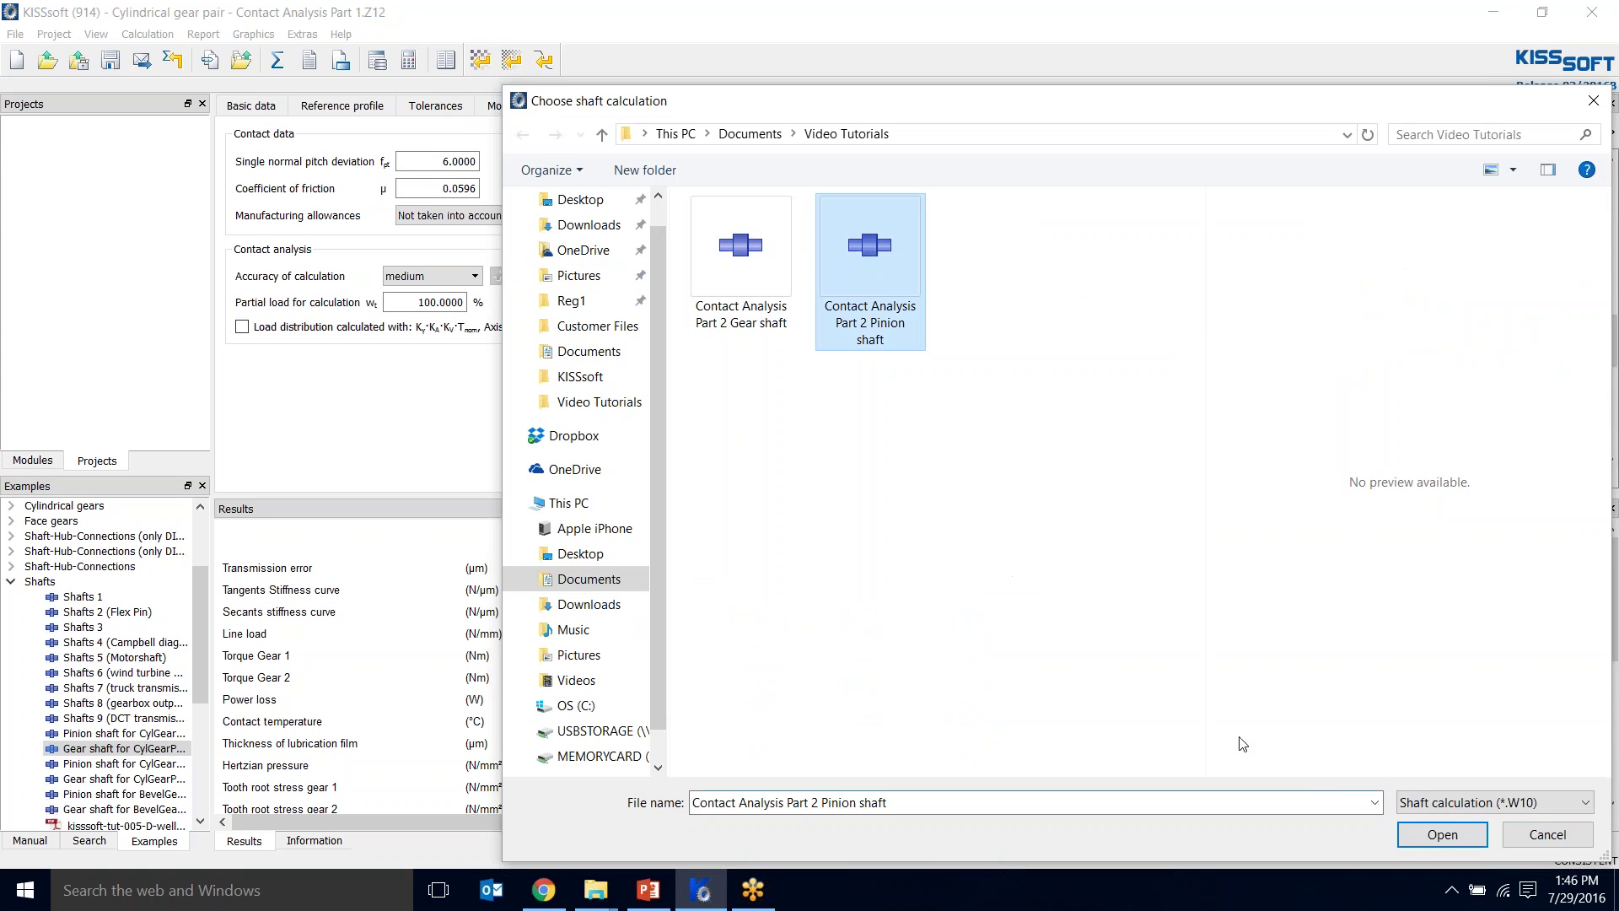
pyautogui.click(1407, 835)
# - Choose Contact Analysis Part 2 Gear shaft as the gear 2 shaft file and accept the axis alignment definition
pyautogui.click(1137, 392)
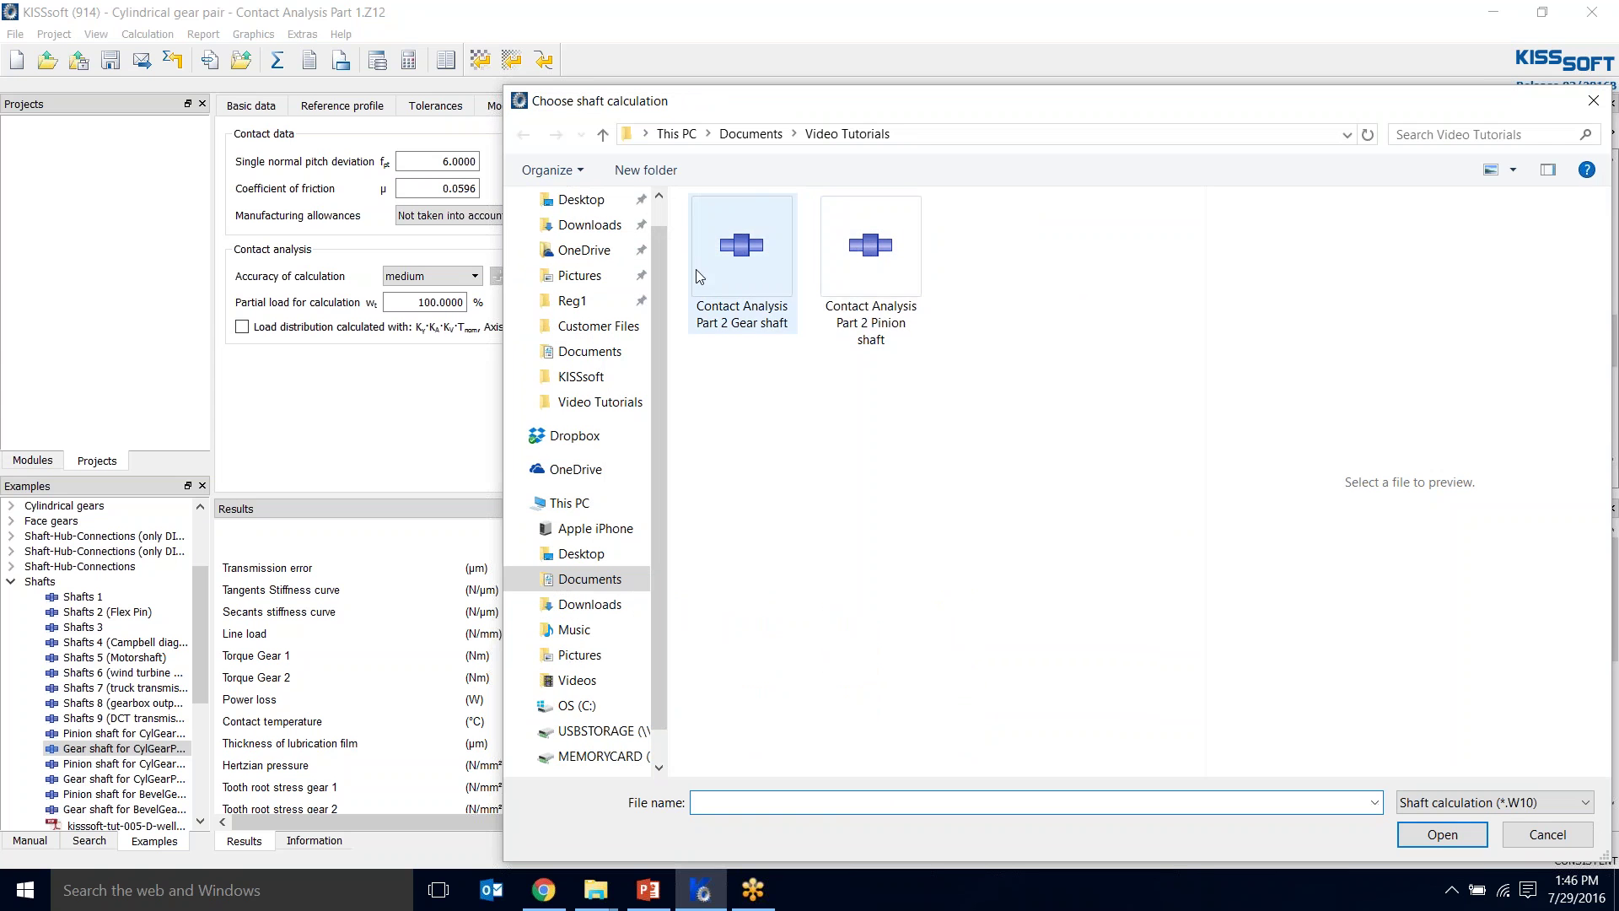
pyautogui.click(742, 267)
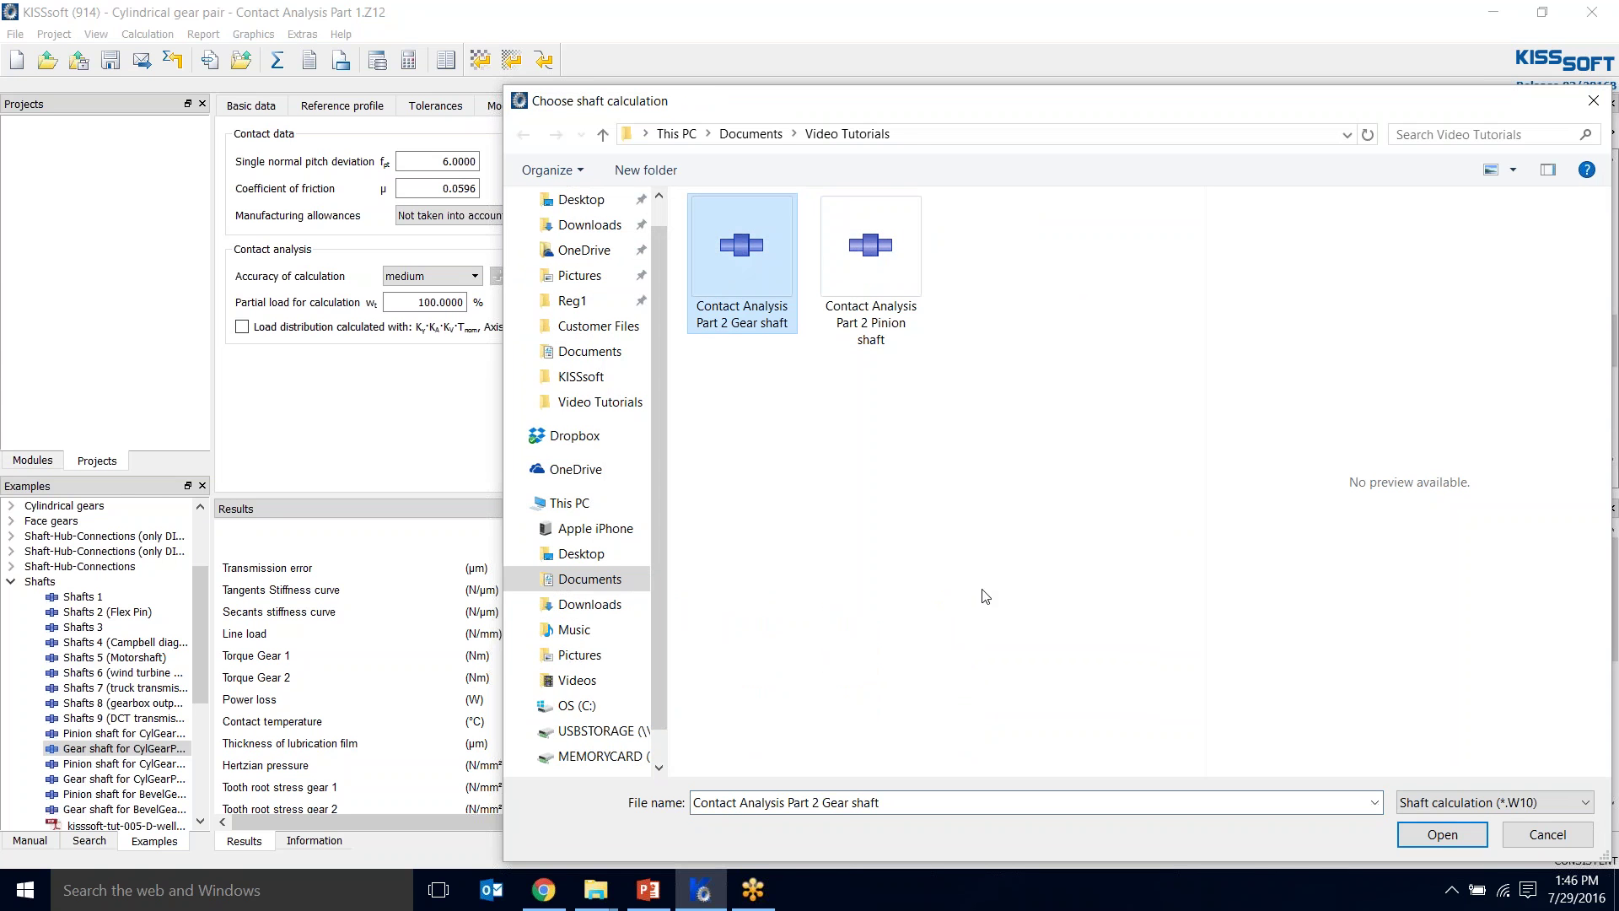
pyautogui.click(1444, 836)
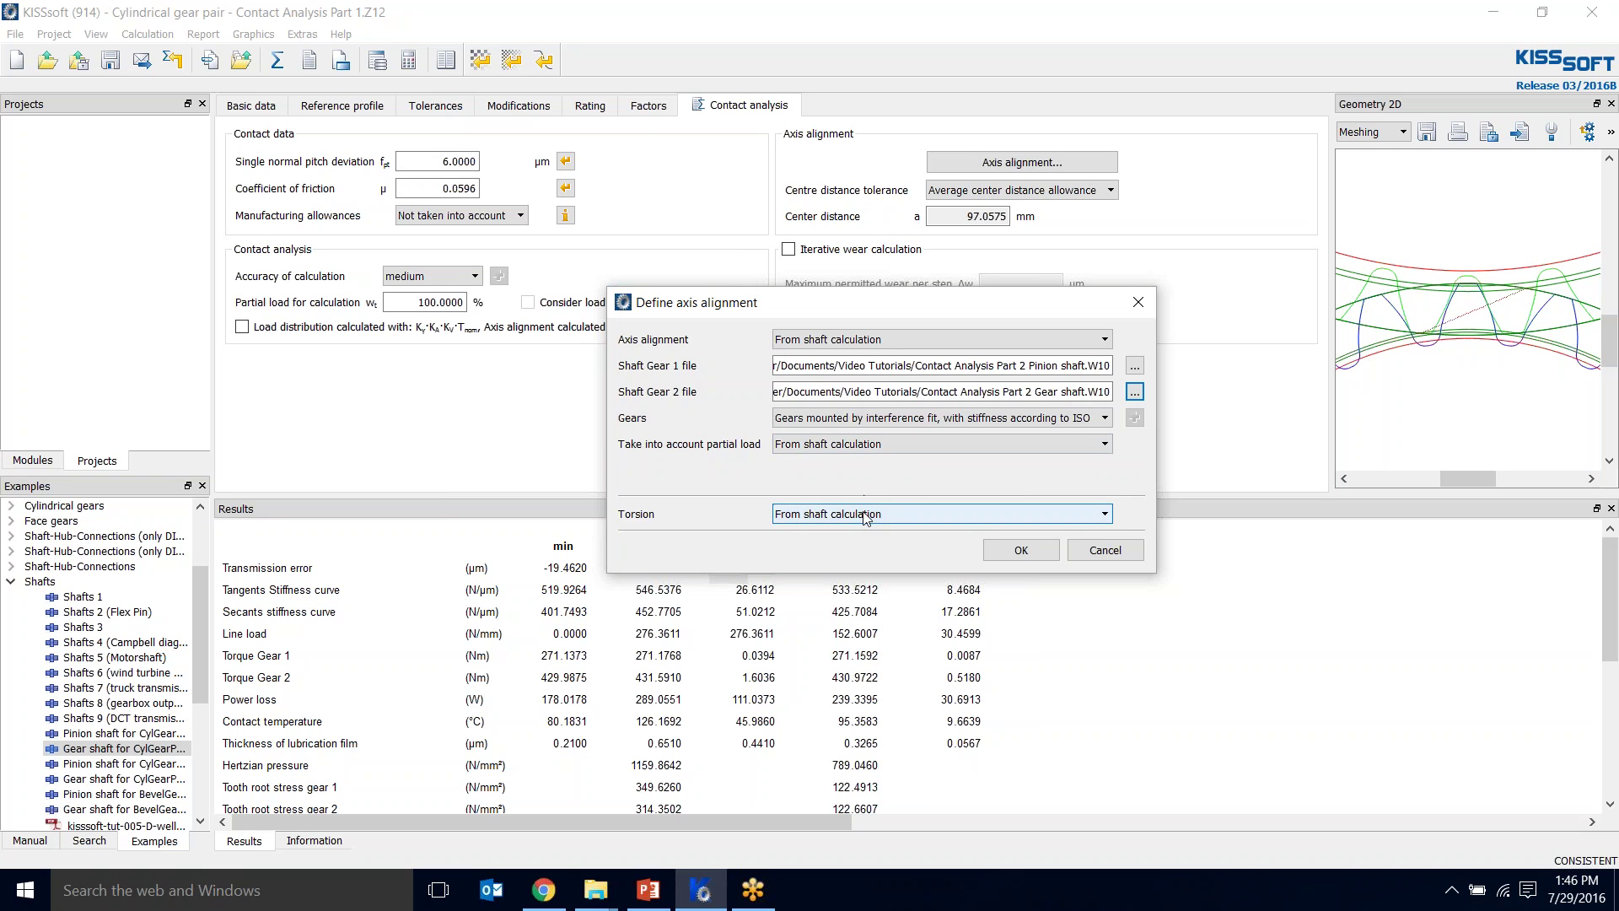
pyautogui.click(1014, 556)
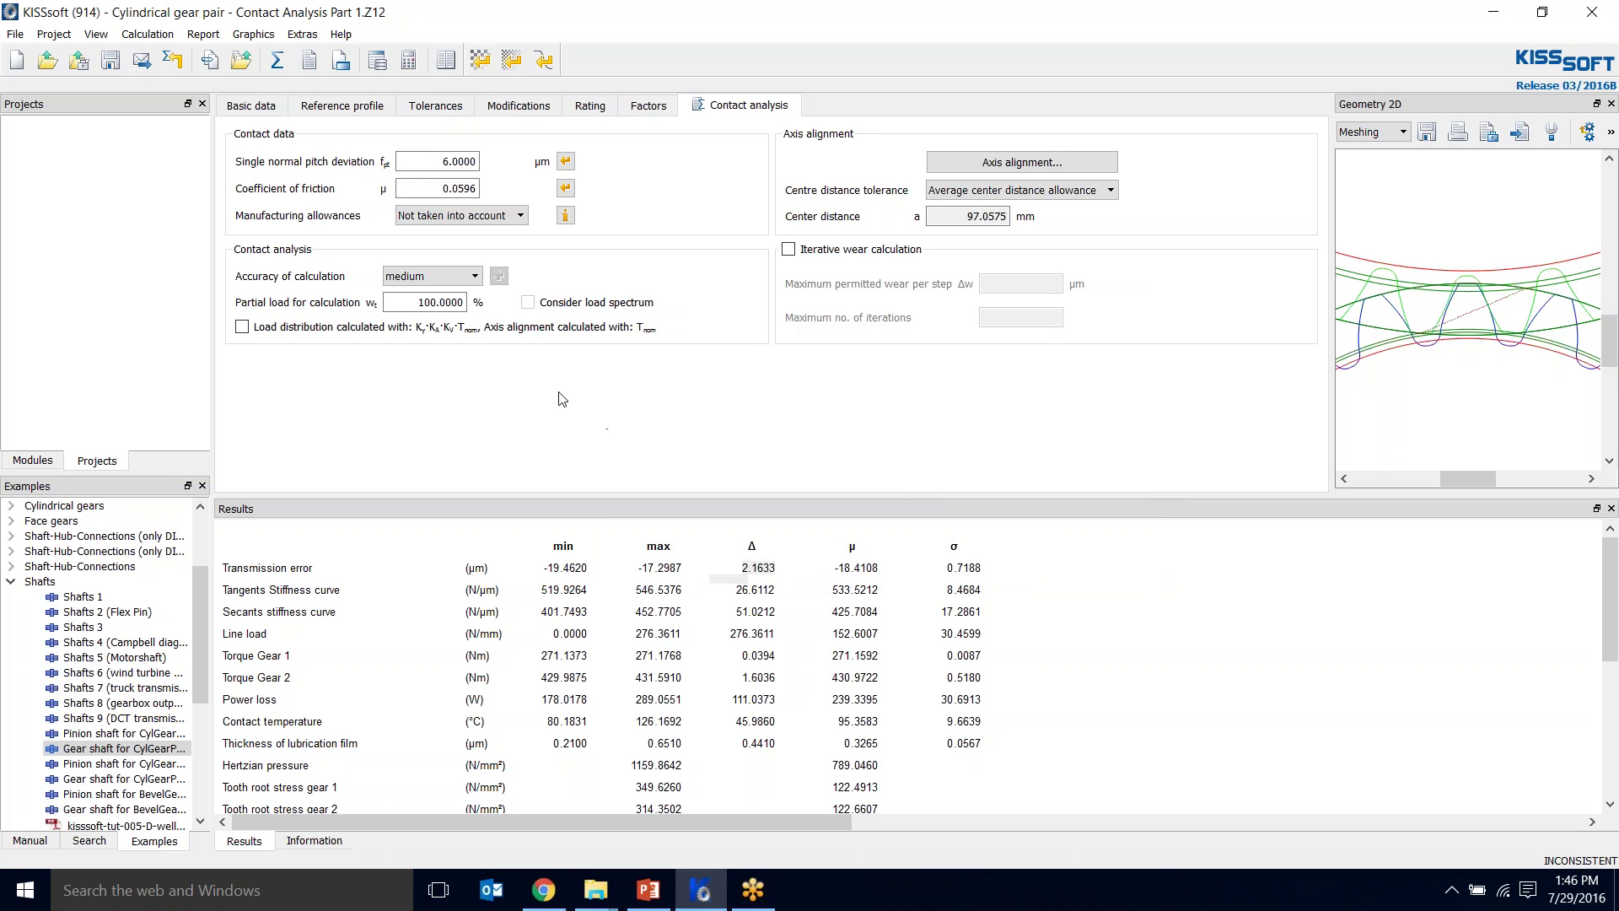
# - Try to run the contact analysis with shaft-based alignment and check the assigned shaft files in the axis alignment definition
pyautogui.click(278, 60)
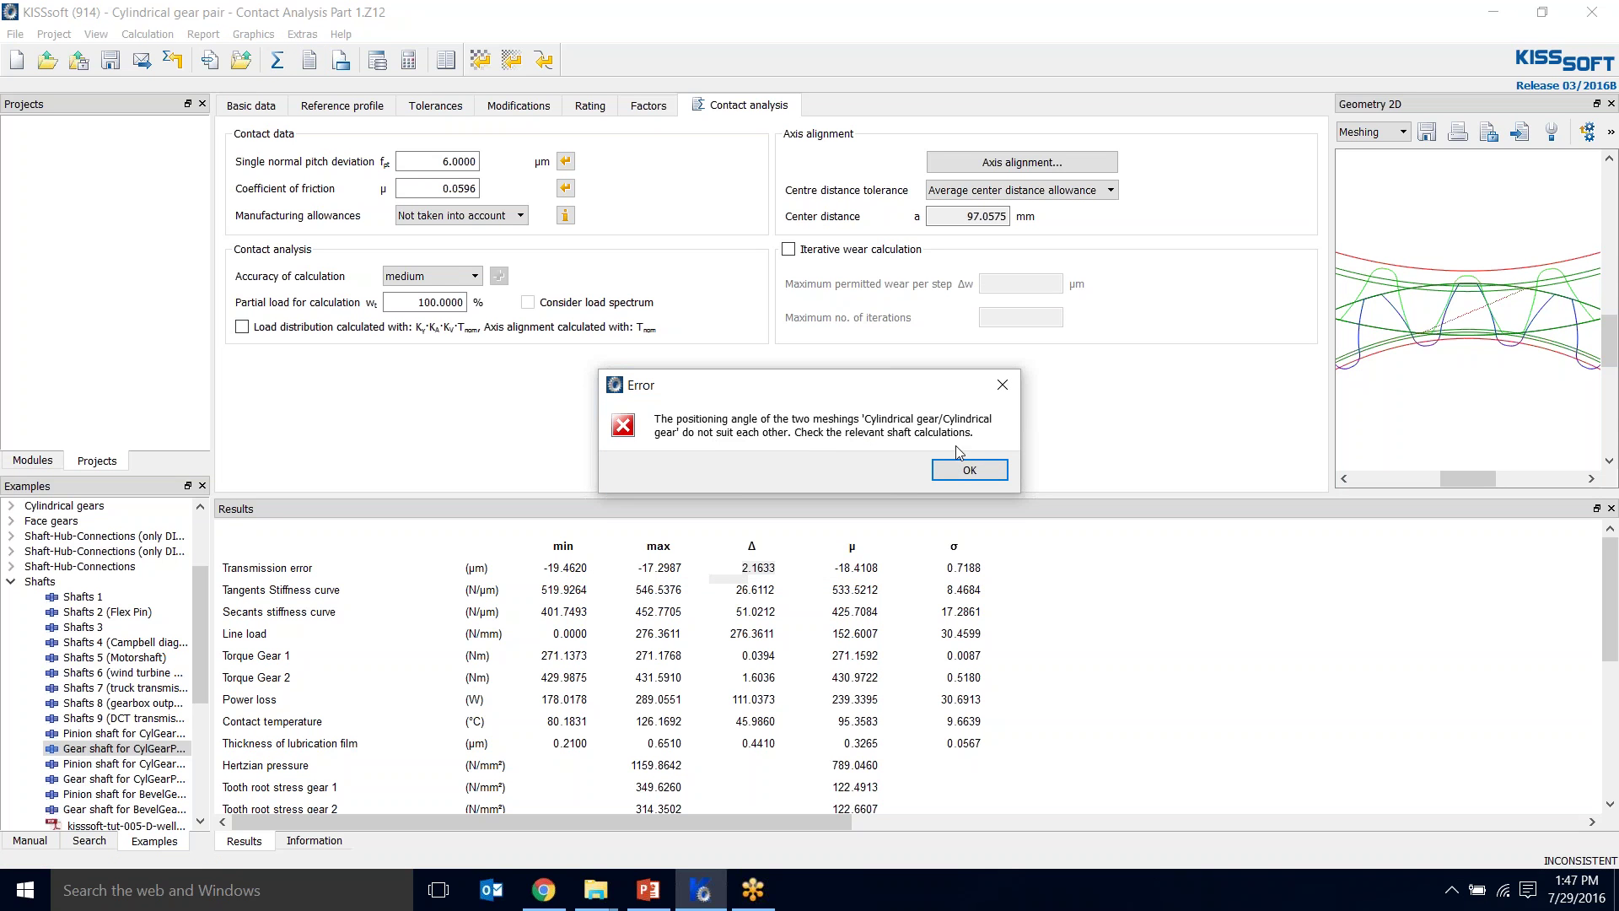
pyautogui.click(969, 470)
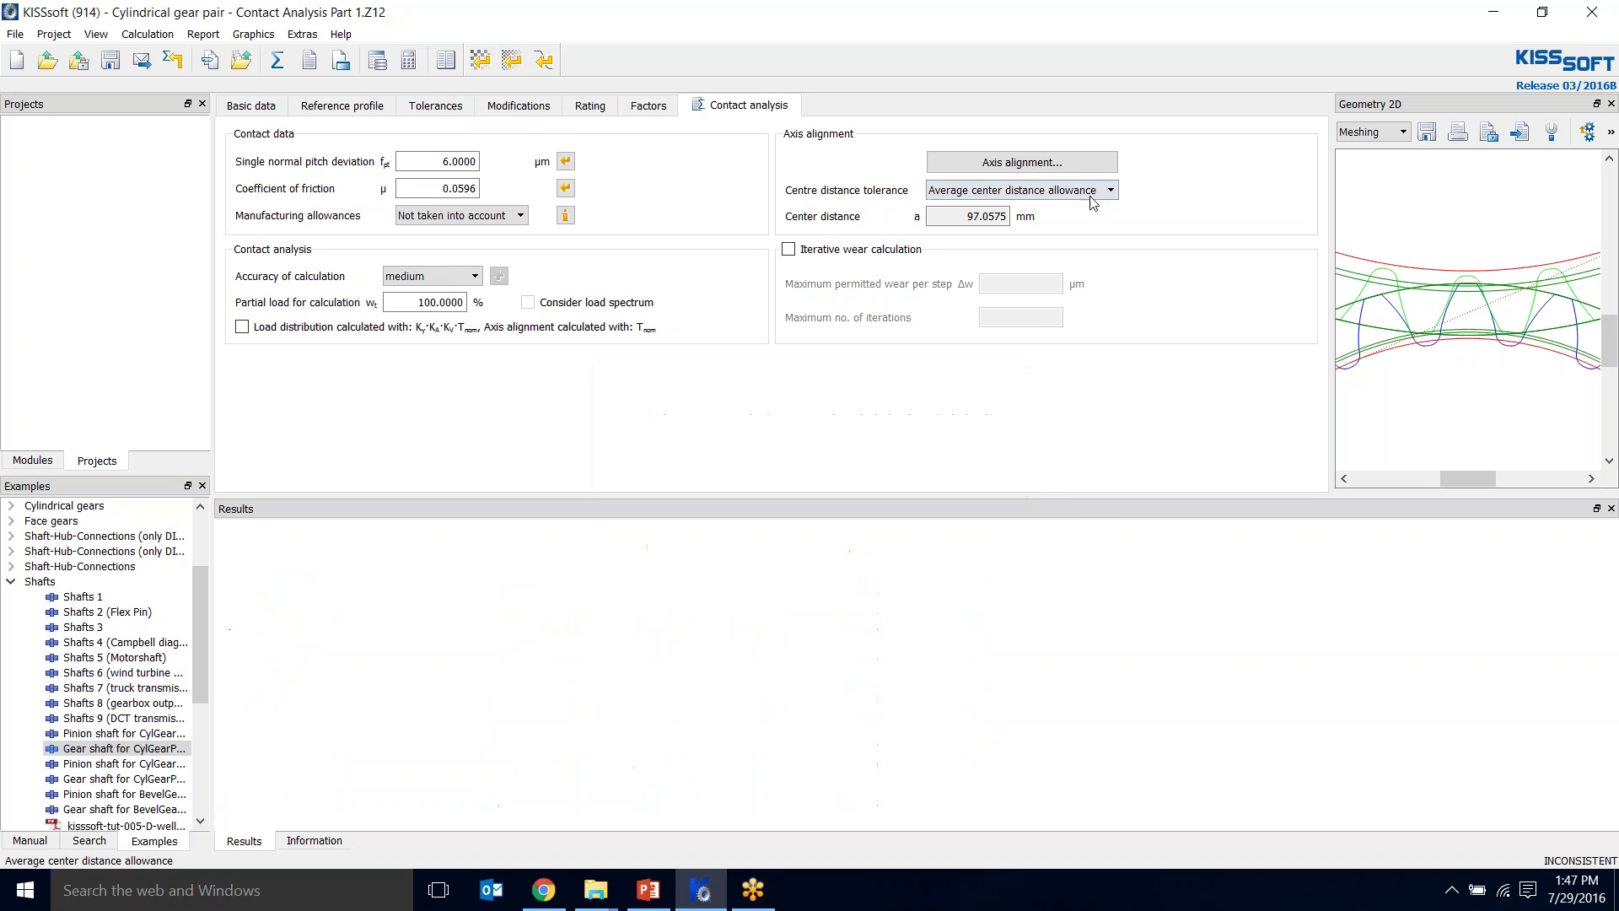
pyautogui.click(1071, 163)
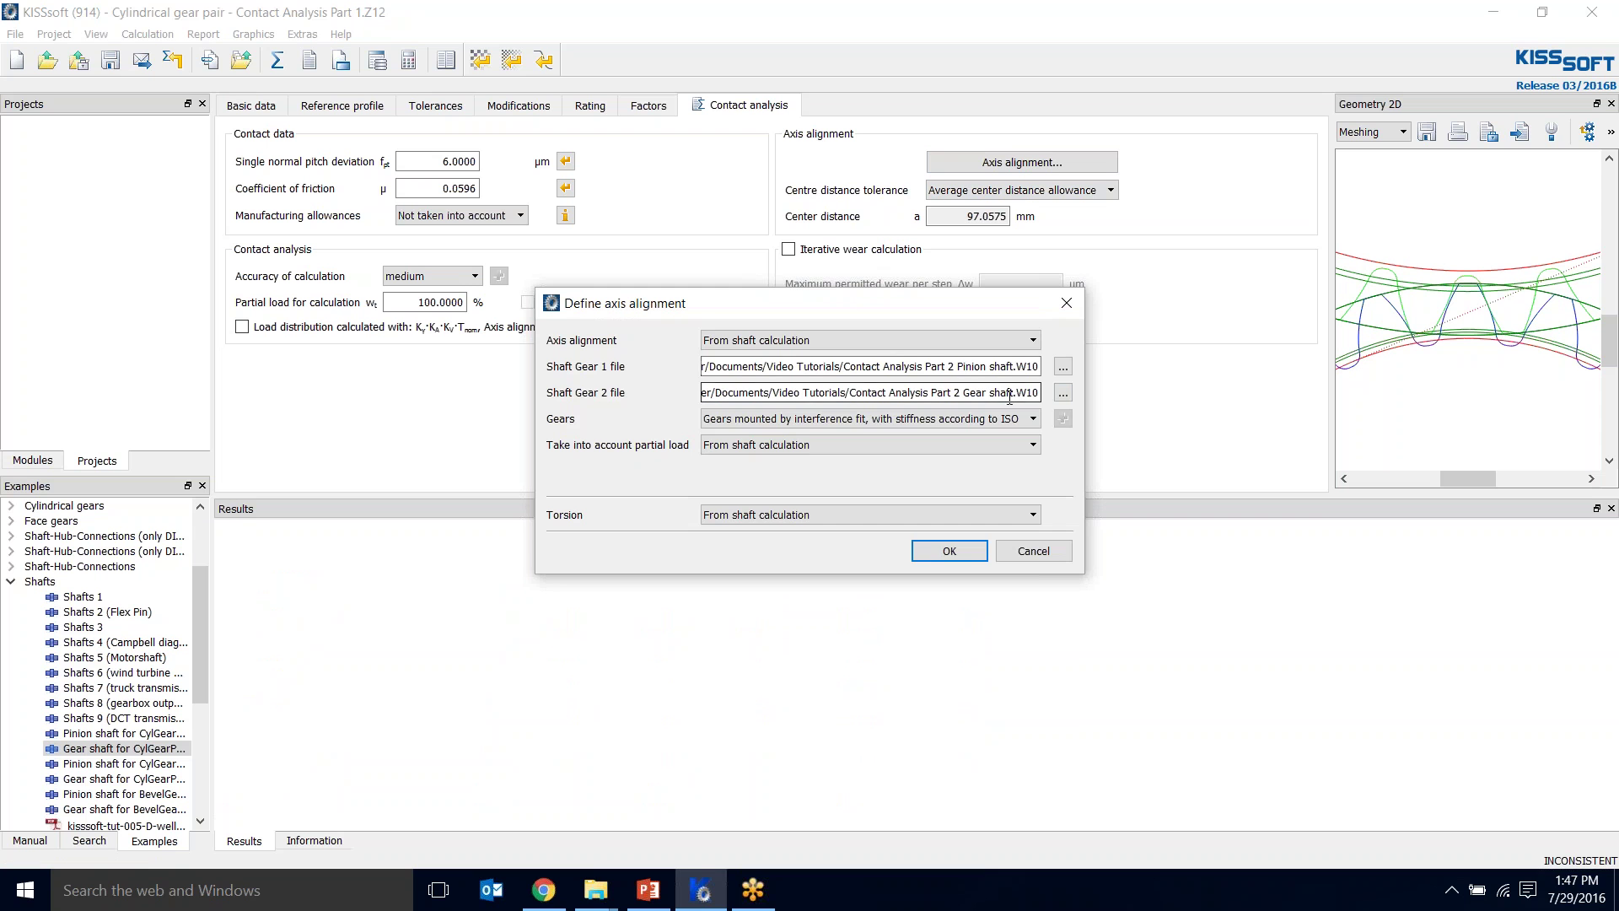
pyautogui.click(1064, 371)
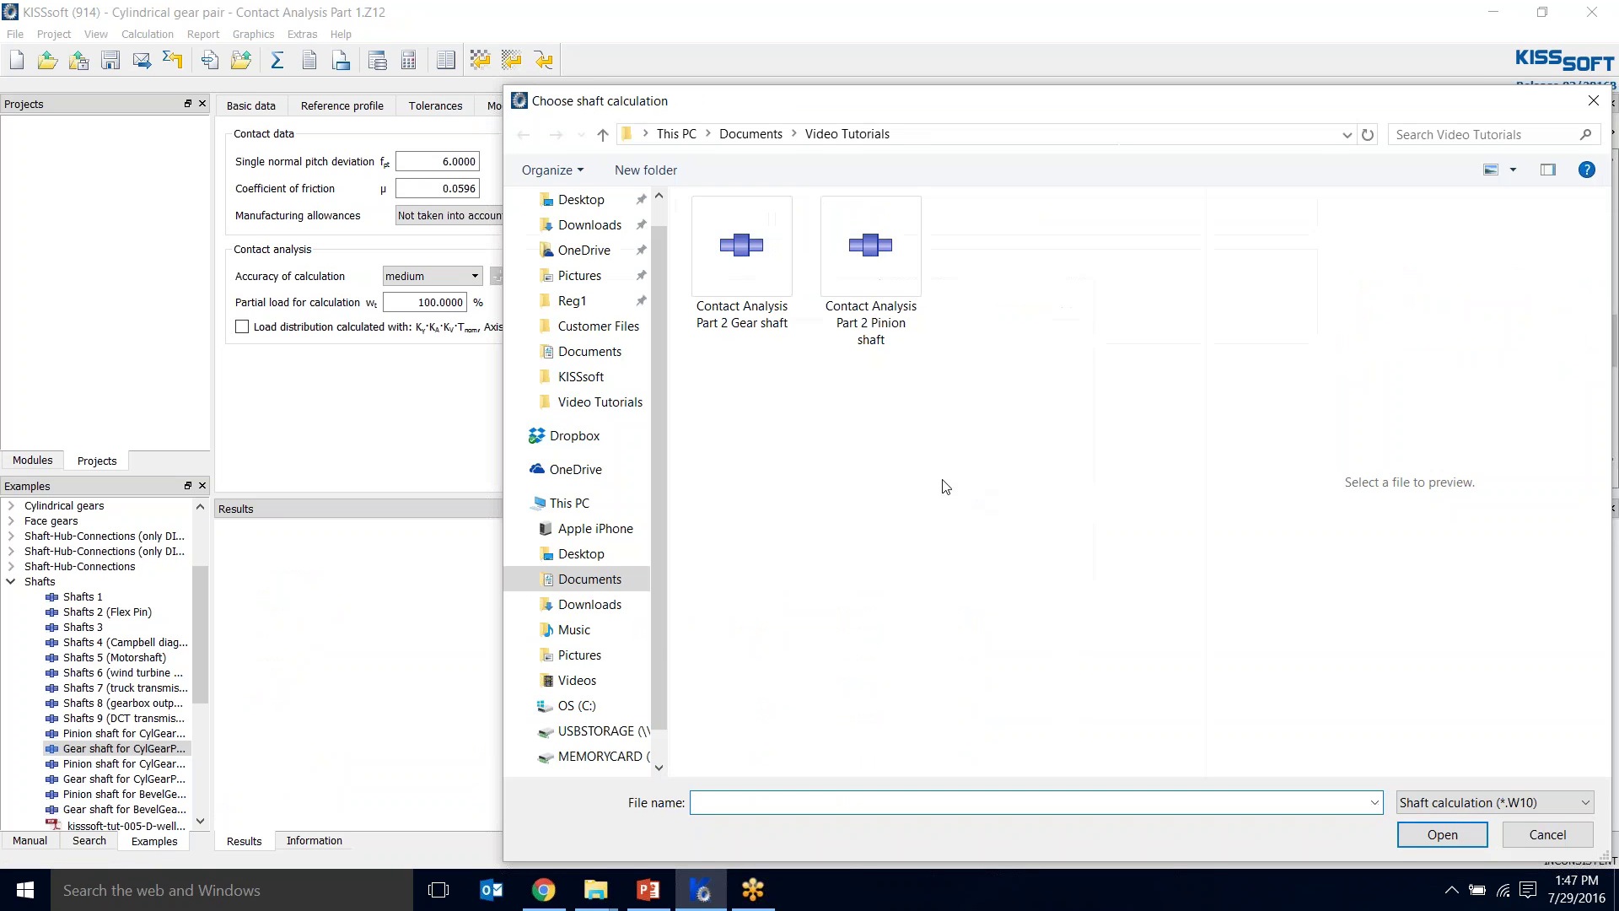
pyautogui.click(1538, 835)
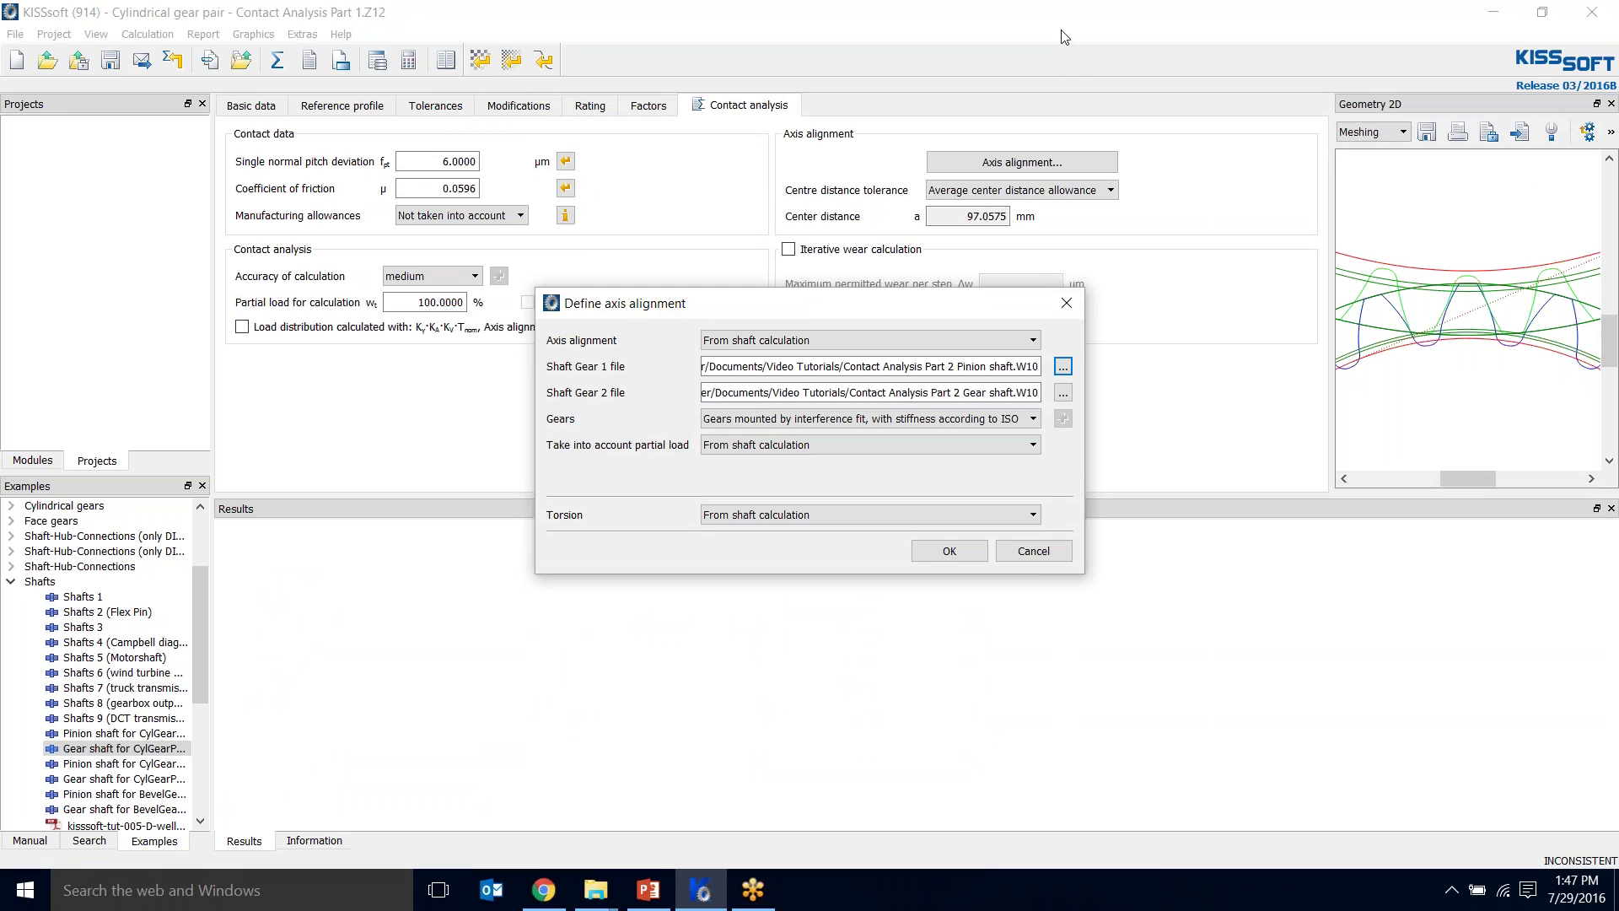
pyautogui.press('Return')
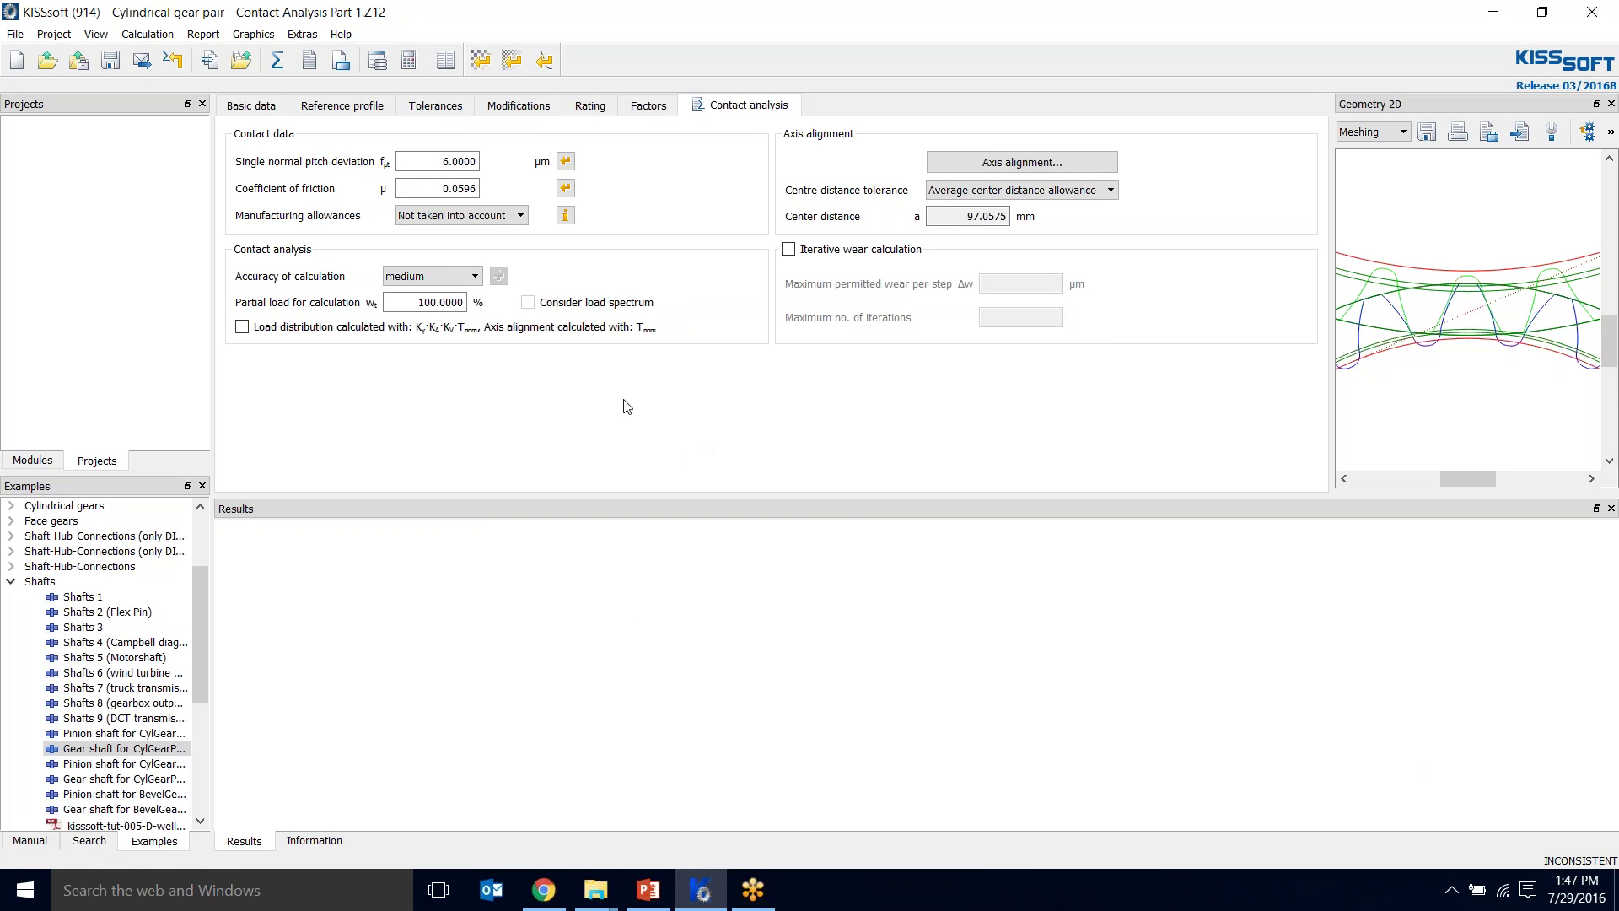
# - Save the changes in Contact Analysis Part 1.Z12 and open Contact Analysis Part 2 Gear shaft.W10
pyautogui.click(10, 35)
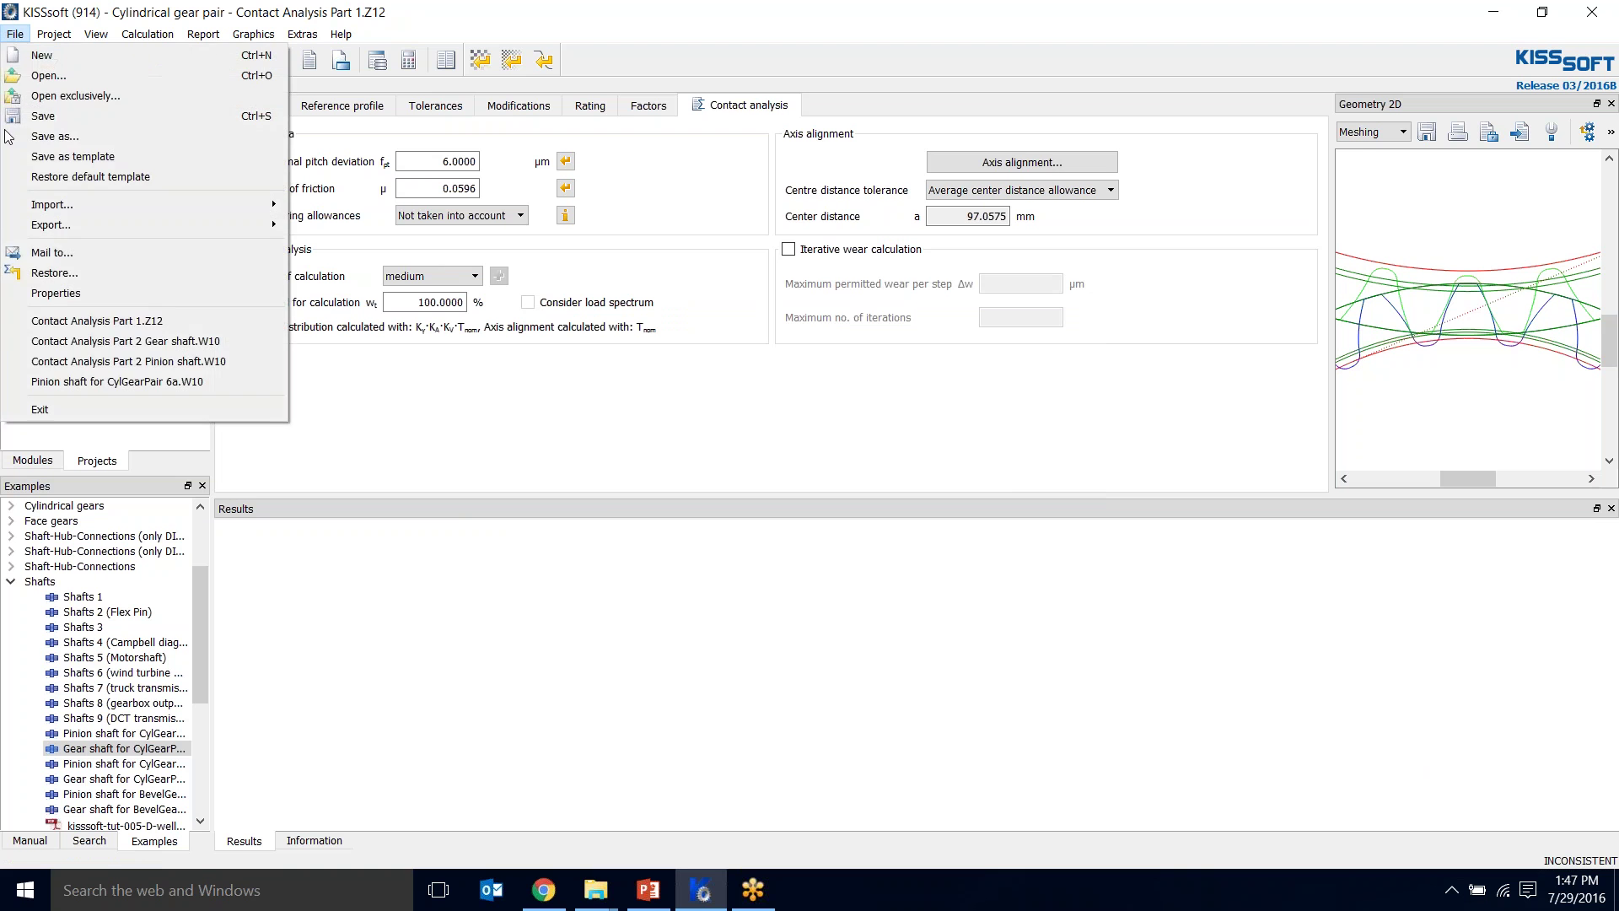
pyautogui.click(98, 342)
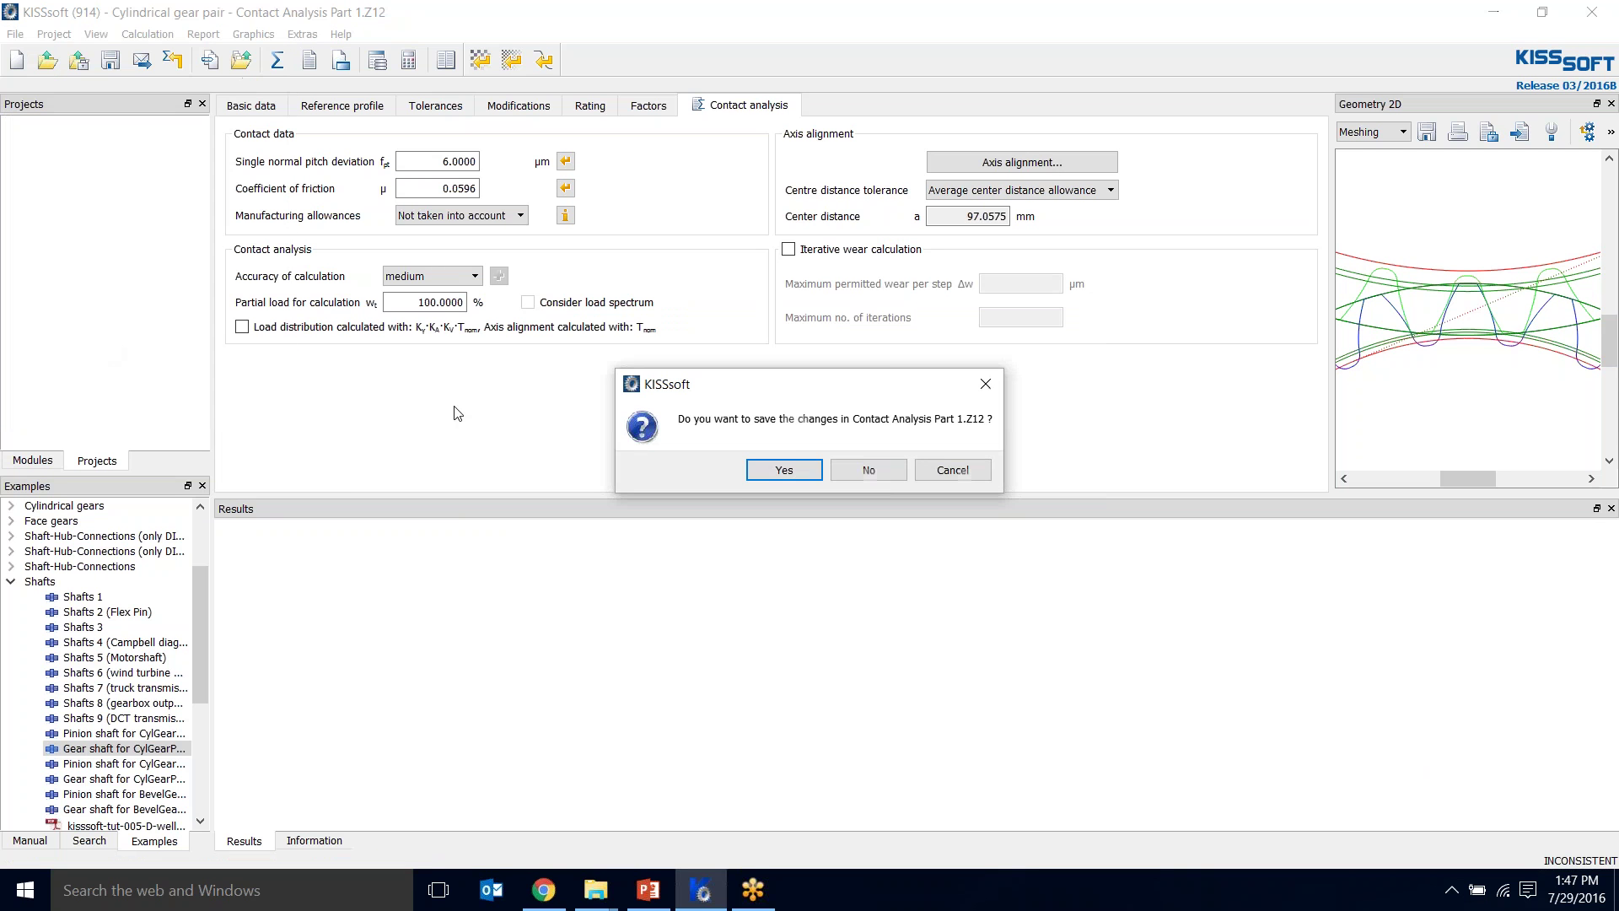
pyautogui.click(806, 471)
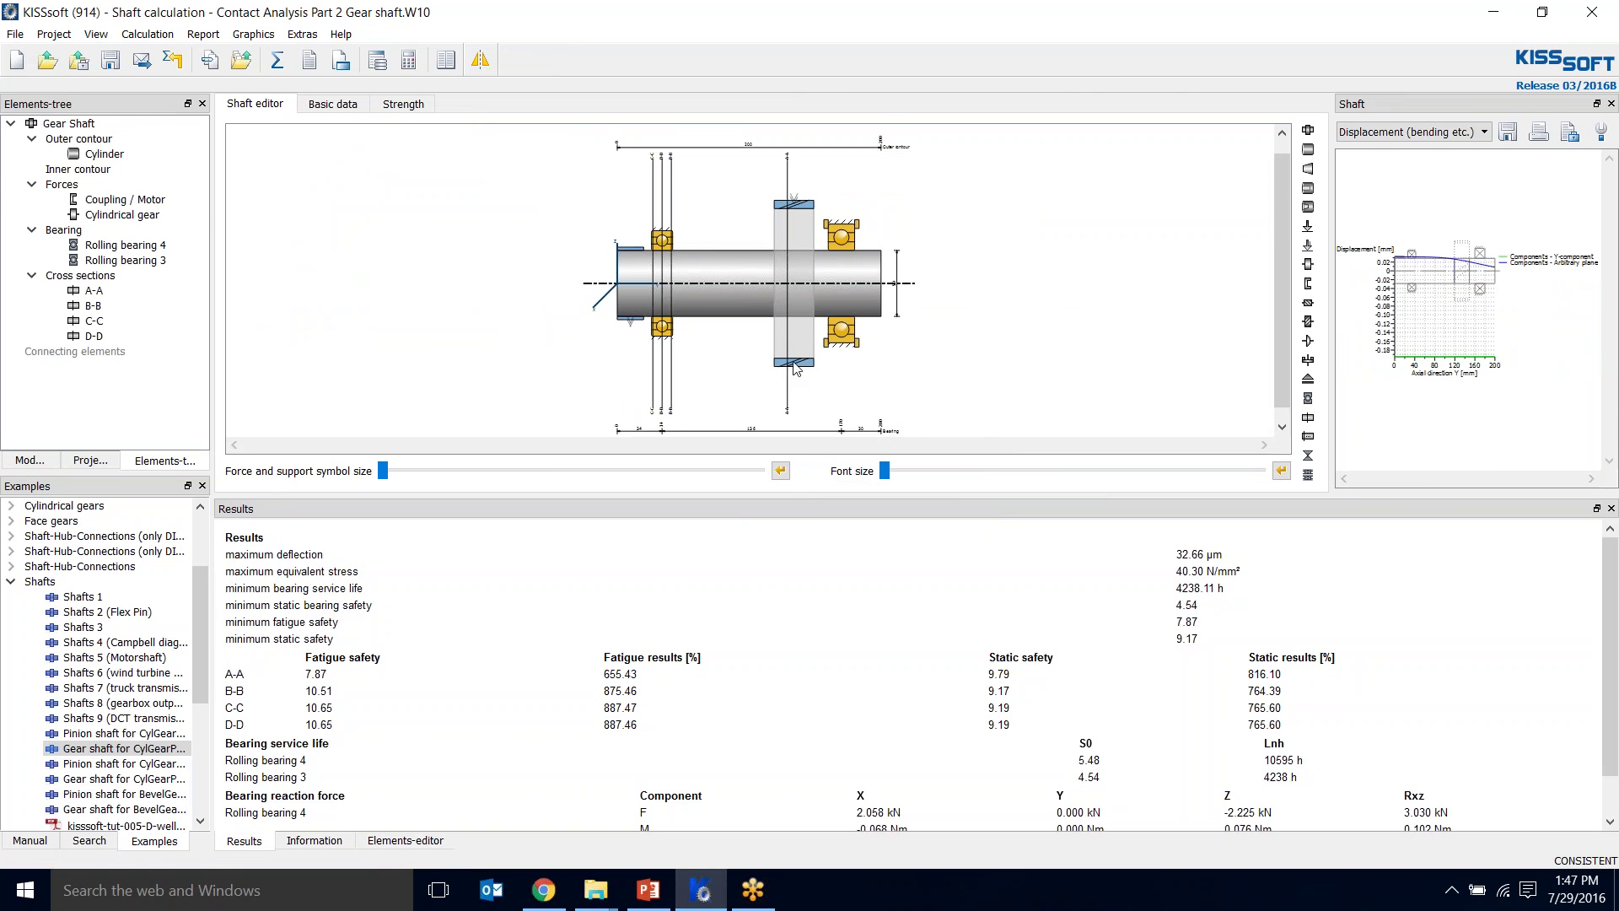
# - Set the position of contact of the cylindrical gear on the gear shaft to 180°
pyautogui.click(794, 362)
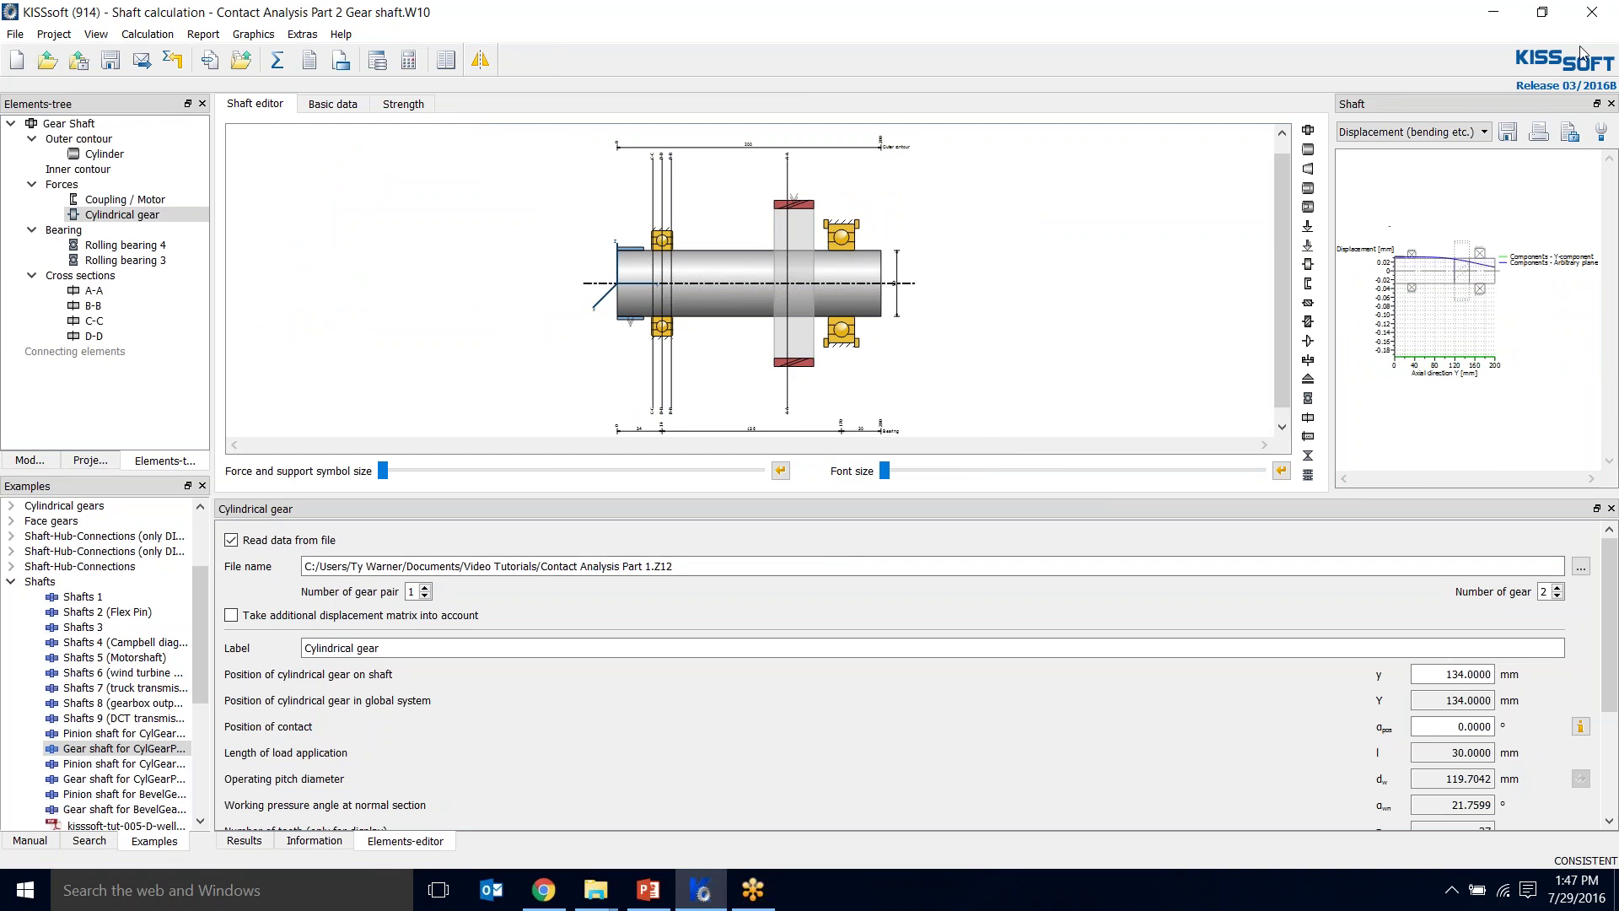
pyautogui.doubleClick(1472, 726)
pyautogui.write('180')
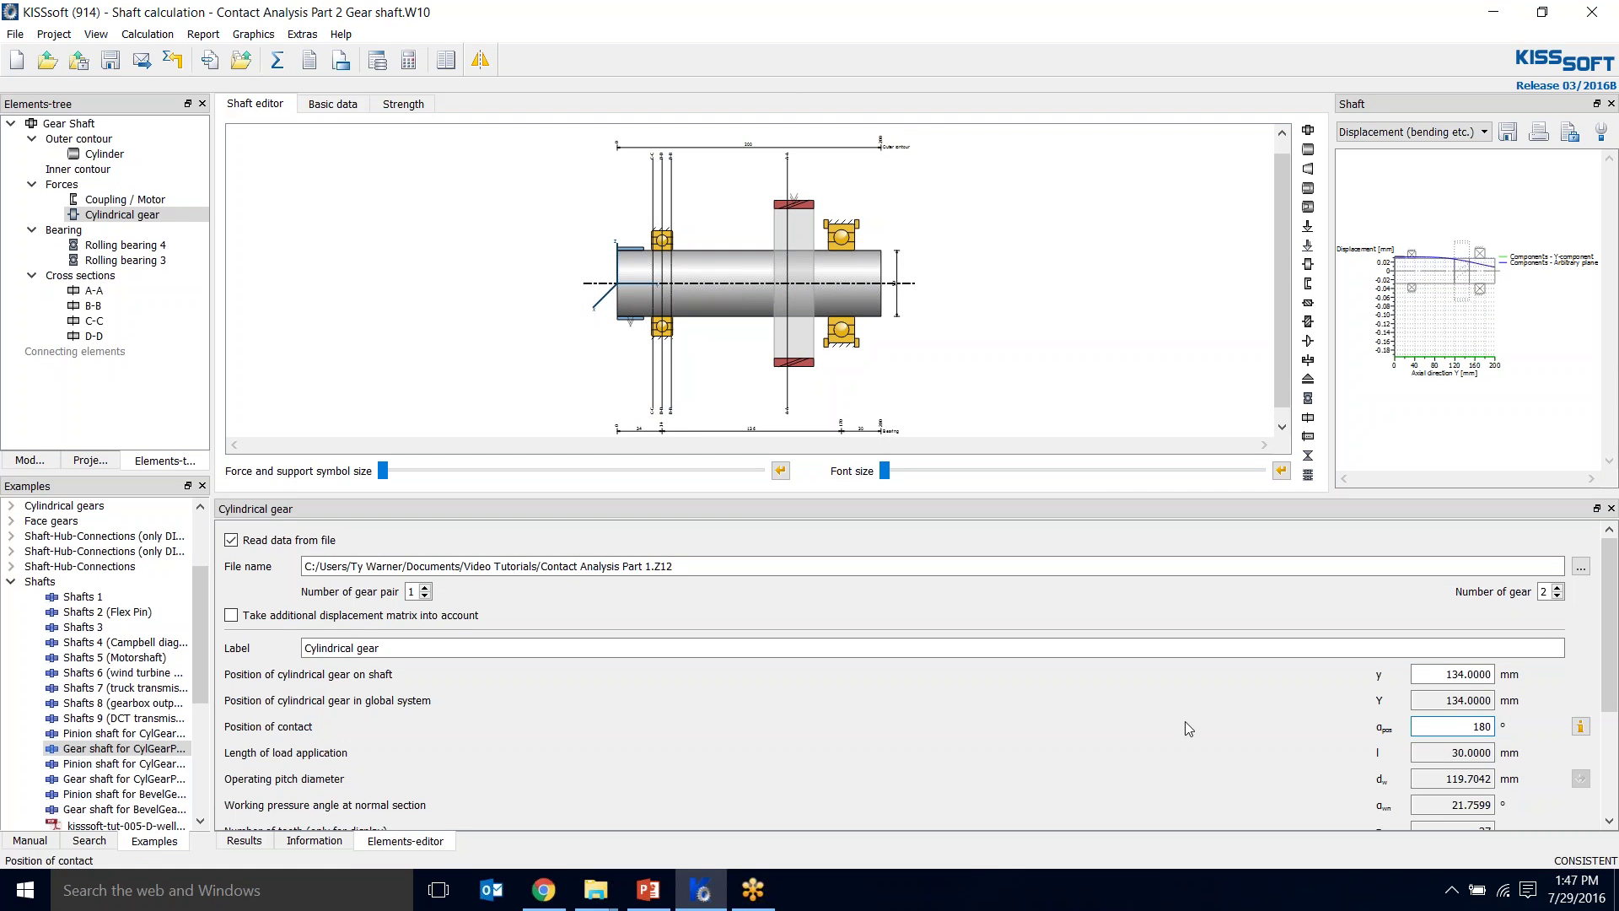
pyautogui.press('Return')
pyautogui.moveTo(1457, 729); pyautogui.dragTo(1512, 739)
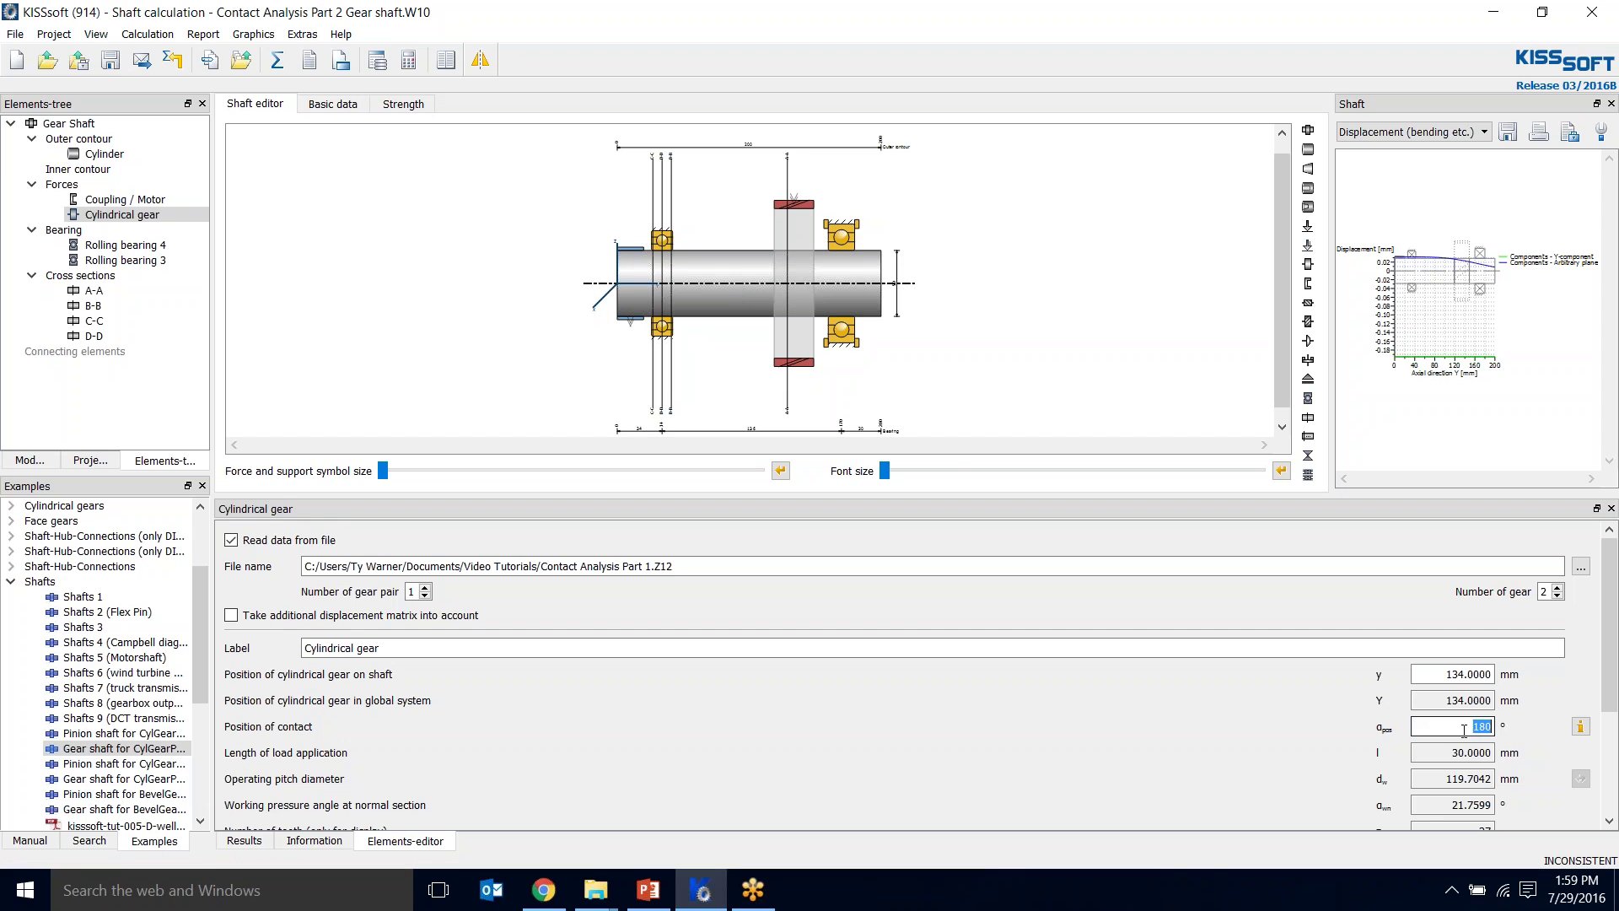
pyautogui.press('Return')
# - Delete cross sections A-A to D-D of the gear shaft and have the program generate the cross sections anew
pyautogui.click(92, 288)
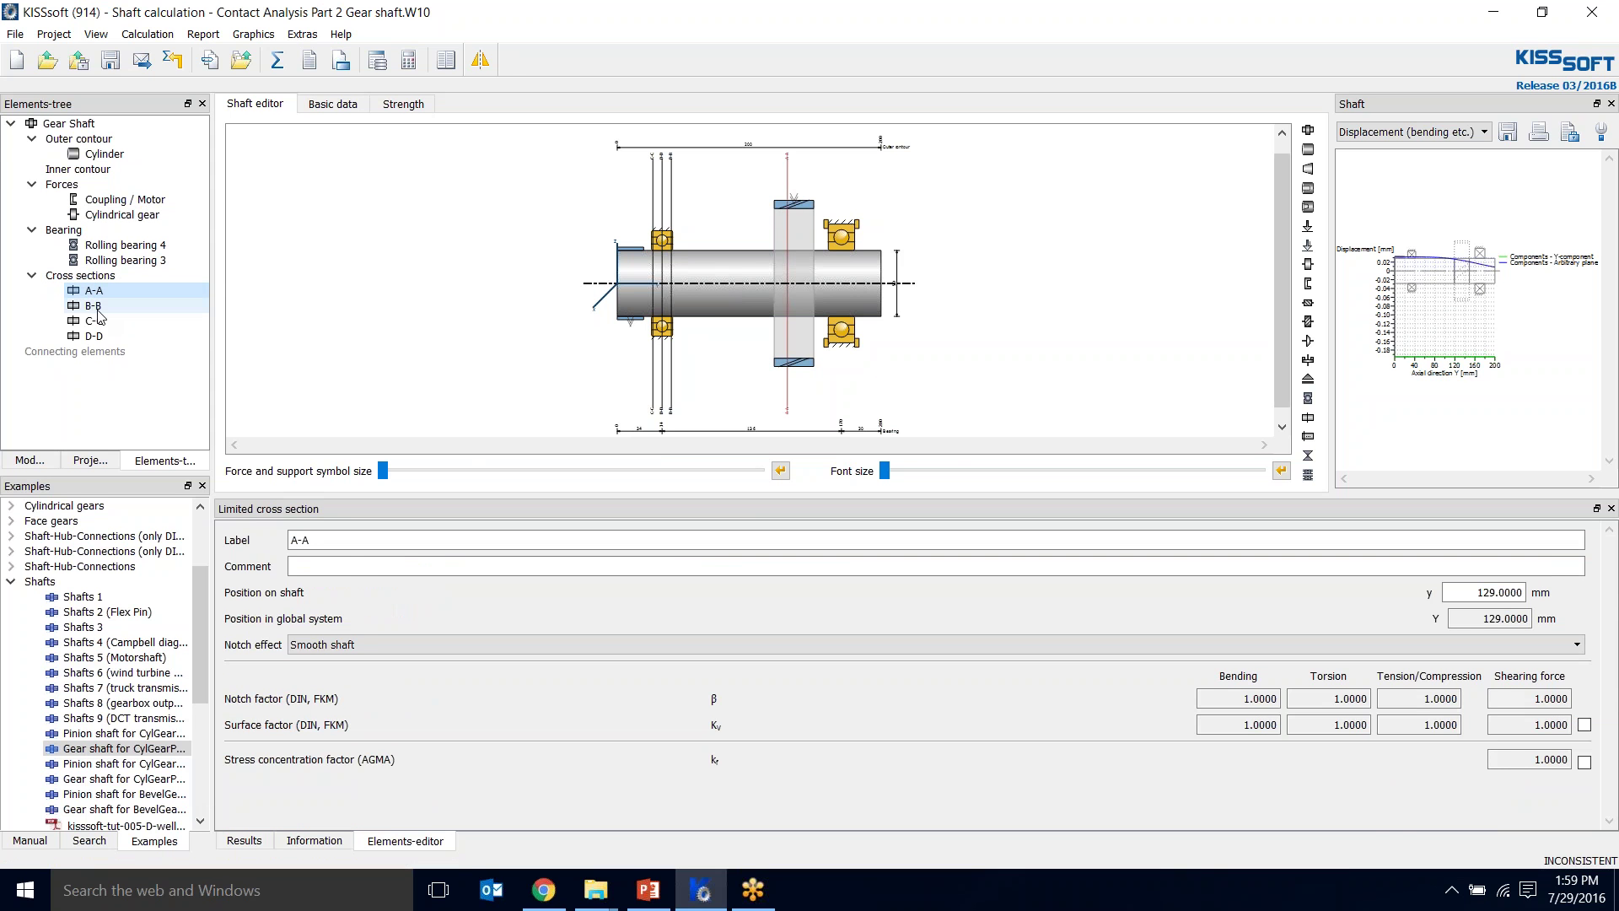
pyautogui.press('Down')
pyautogui.press('Down')
pyautogui.press('Down')
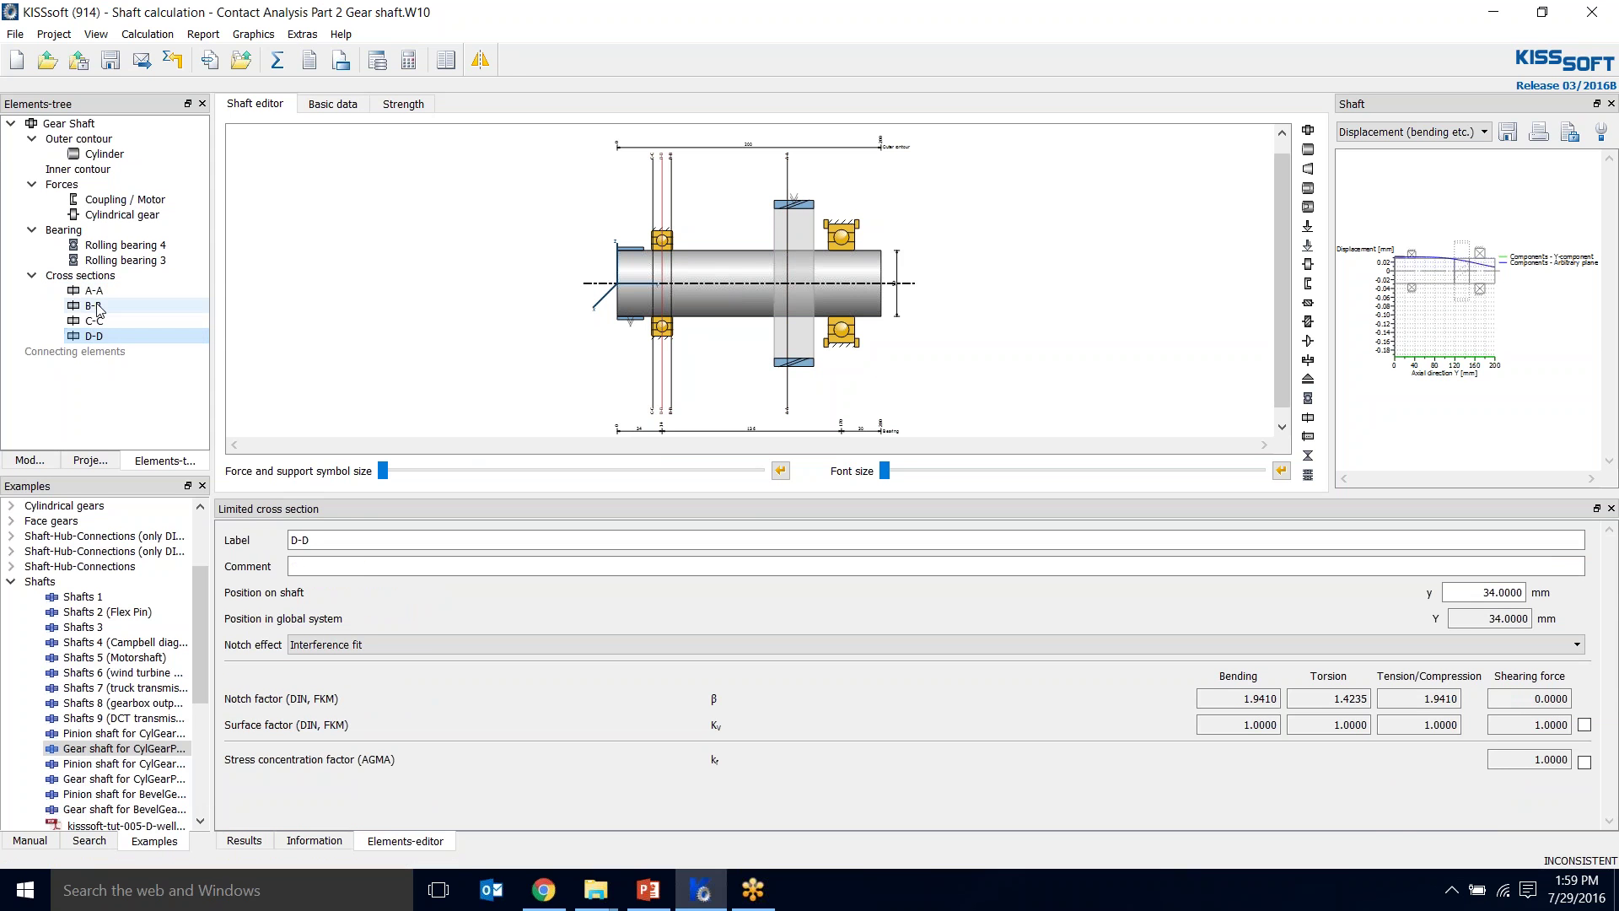
pyautogui.click(93, 290)
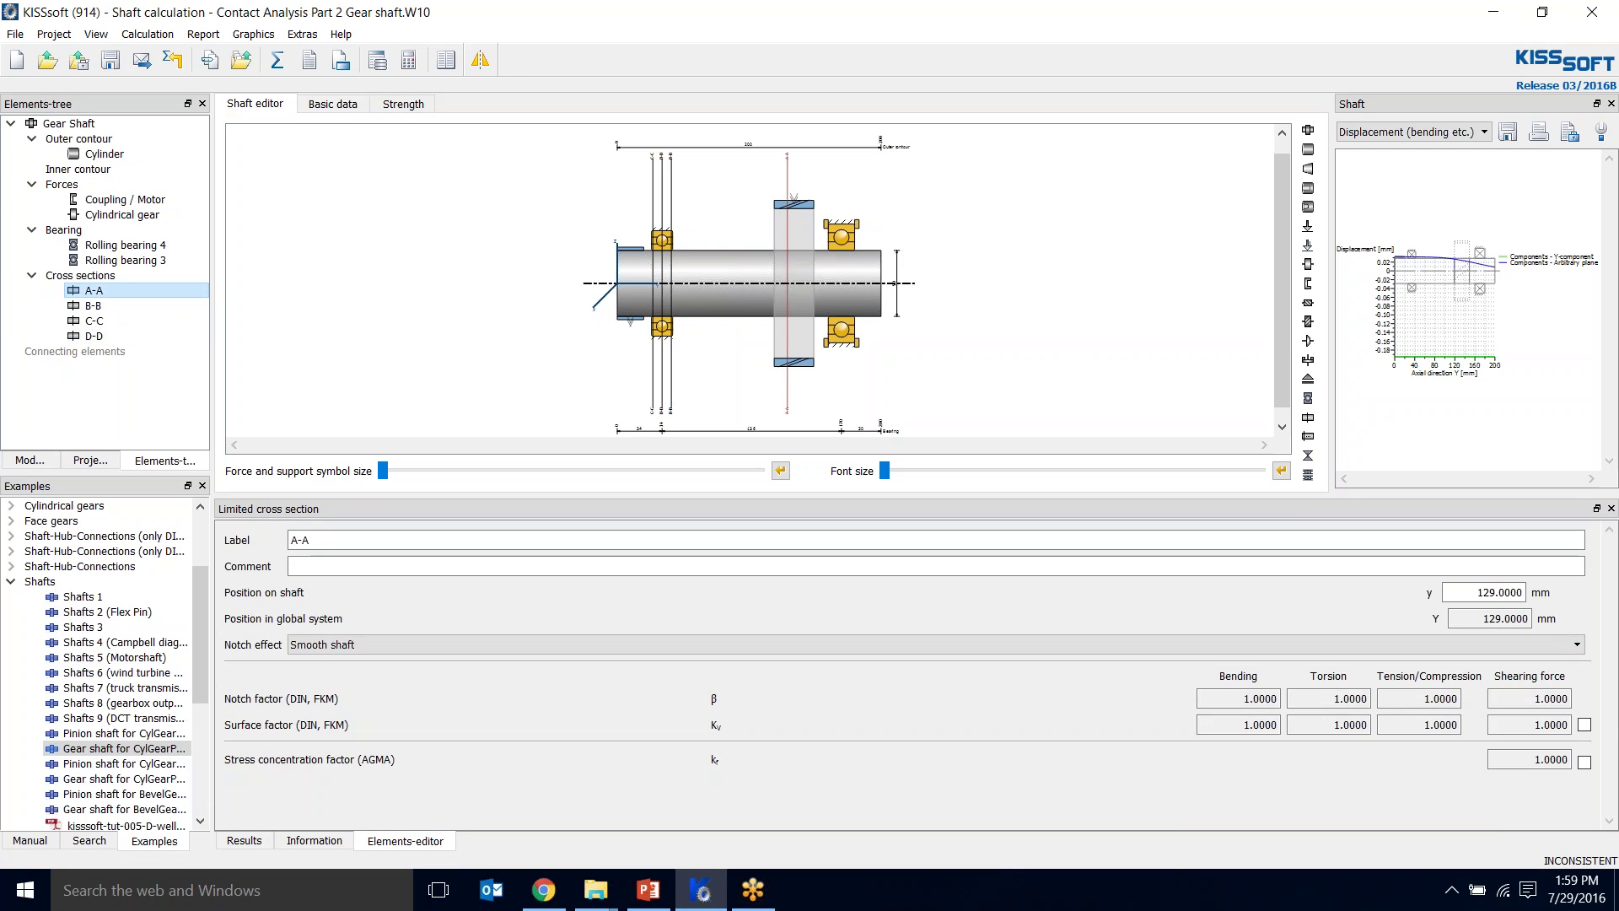
pyautogui.press('Delete')
pyautogui.press('Delete')
pyautogui.press('Delete')
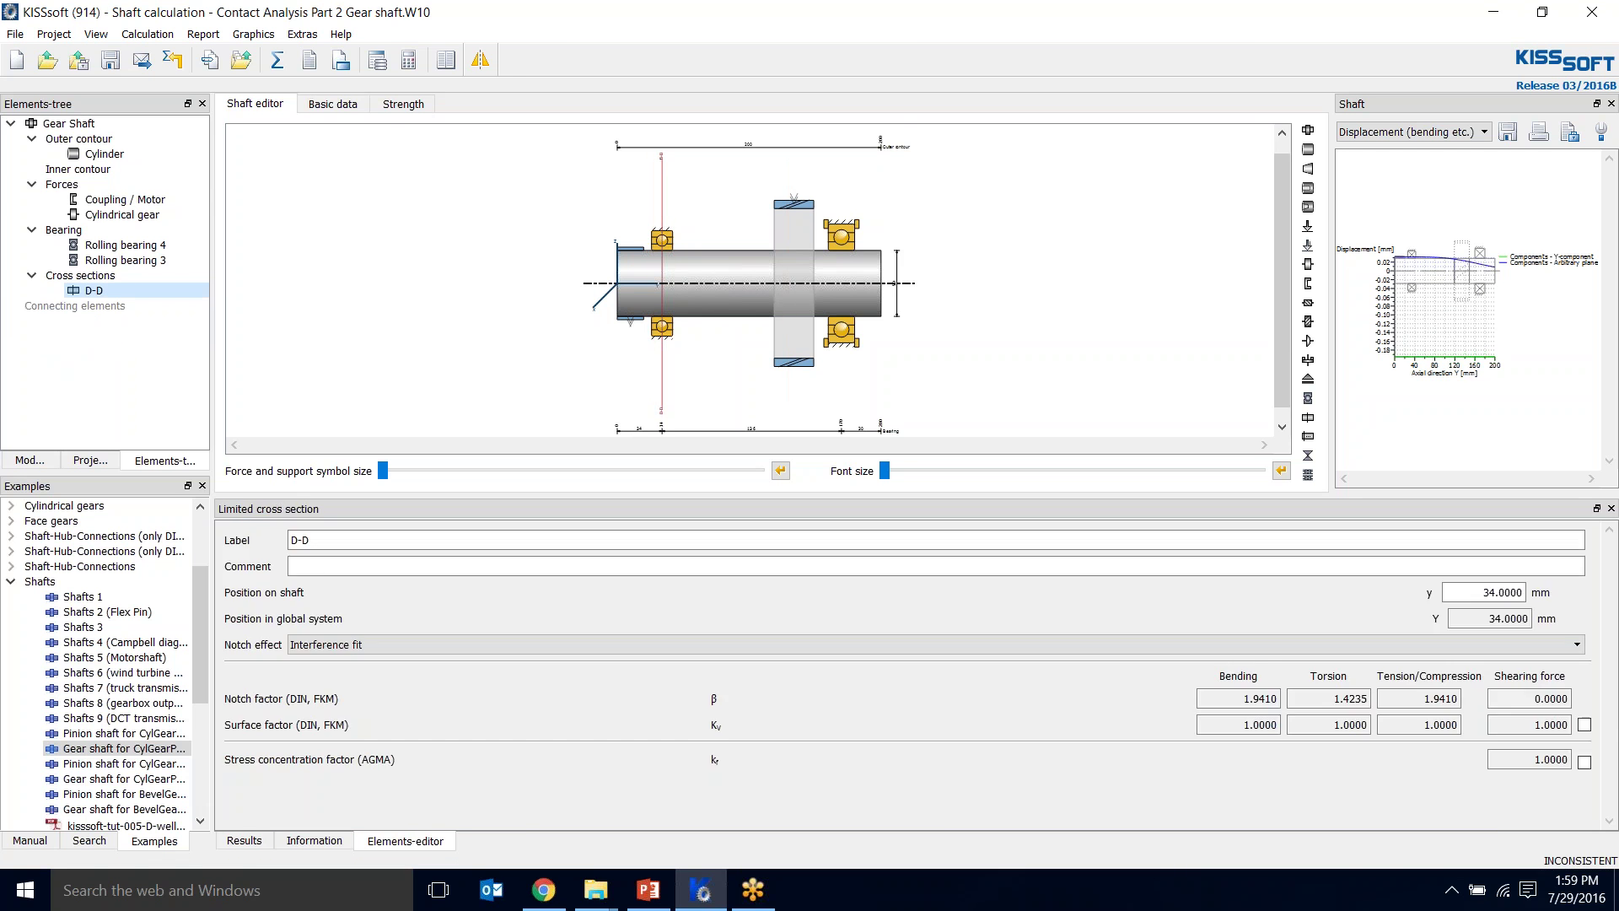
pyautogui.press('Delete')
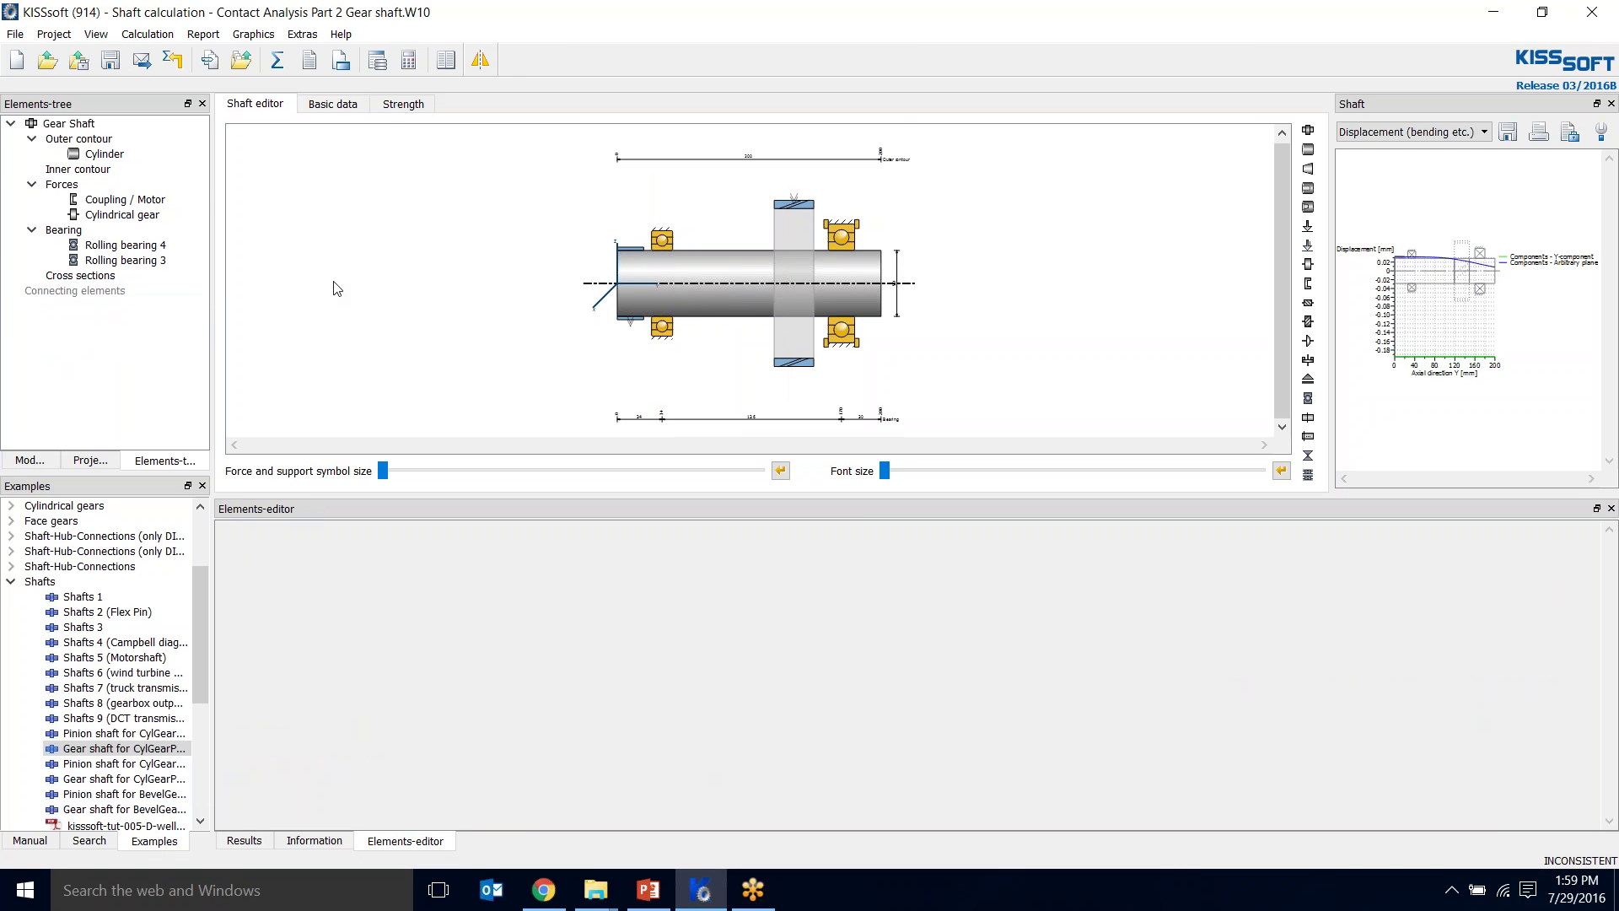
pyautogui.rightClick(93, 278)
pyautogui.click(152, 313)
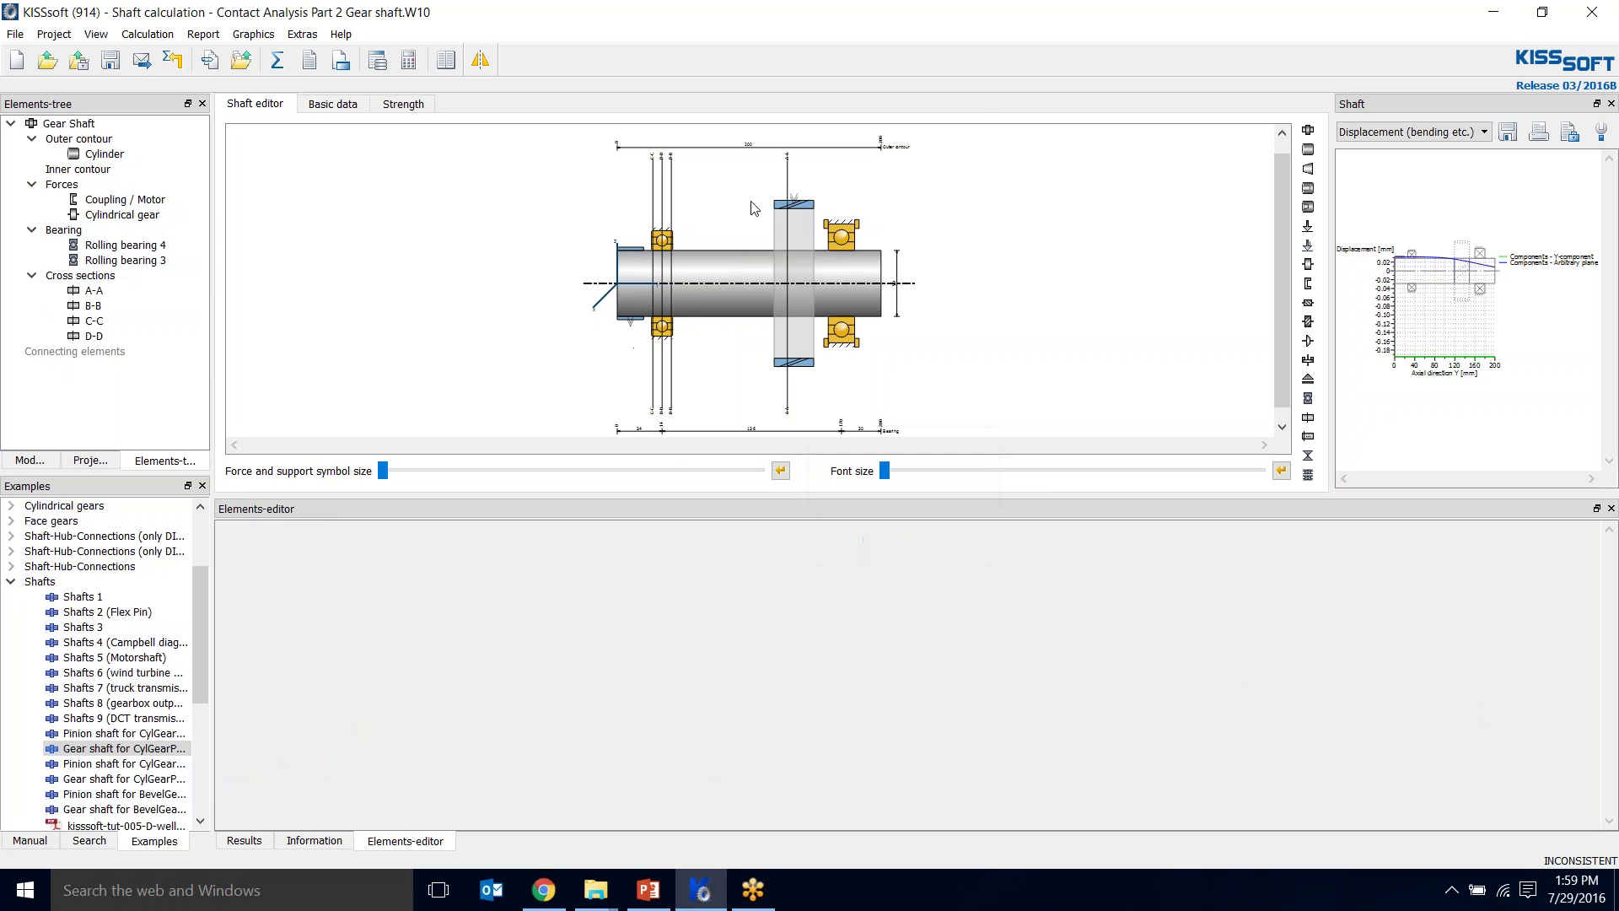
# - Recalculate the gear shaft and check the speed and sense of rotation in its basic data
pyautogui.click(276, 59)
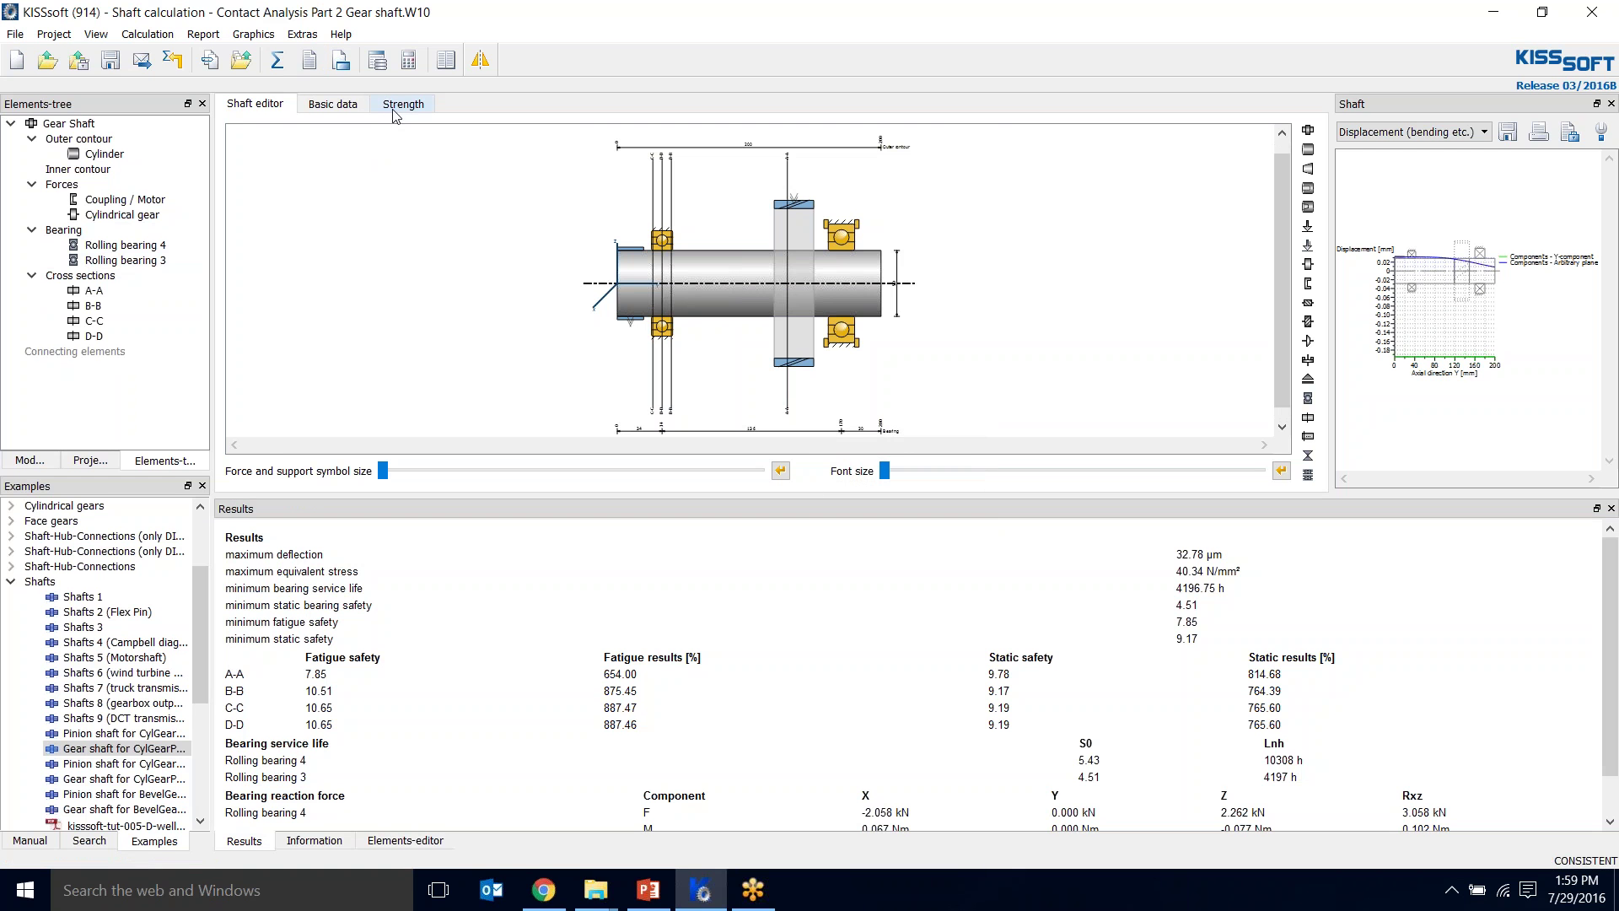
pyautogui.click(336, 102)
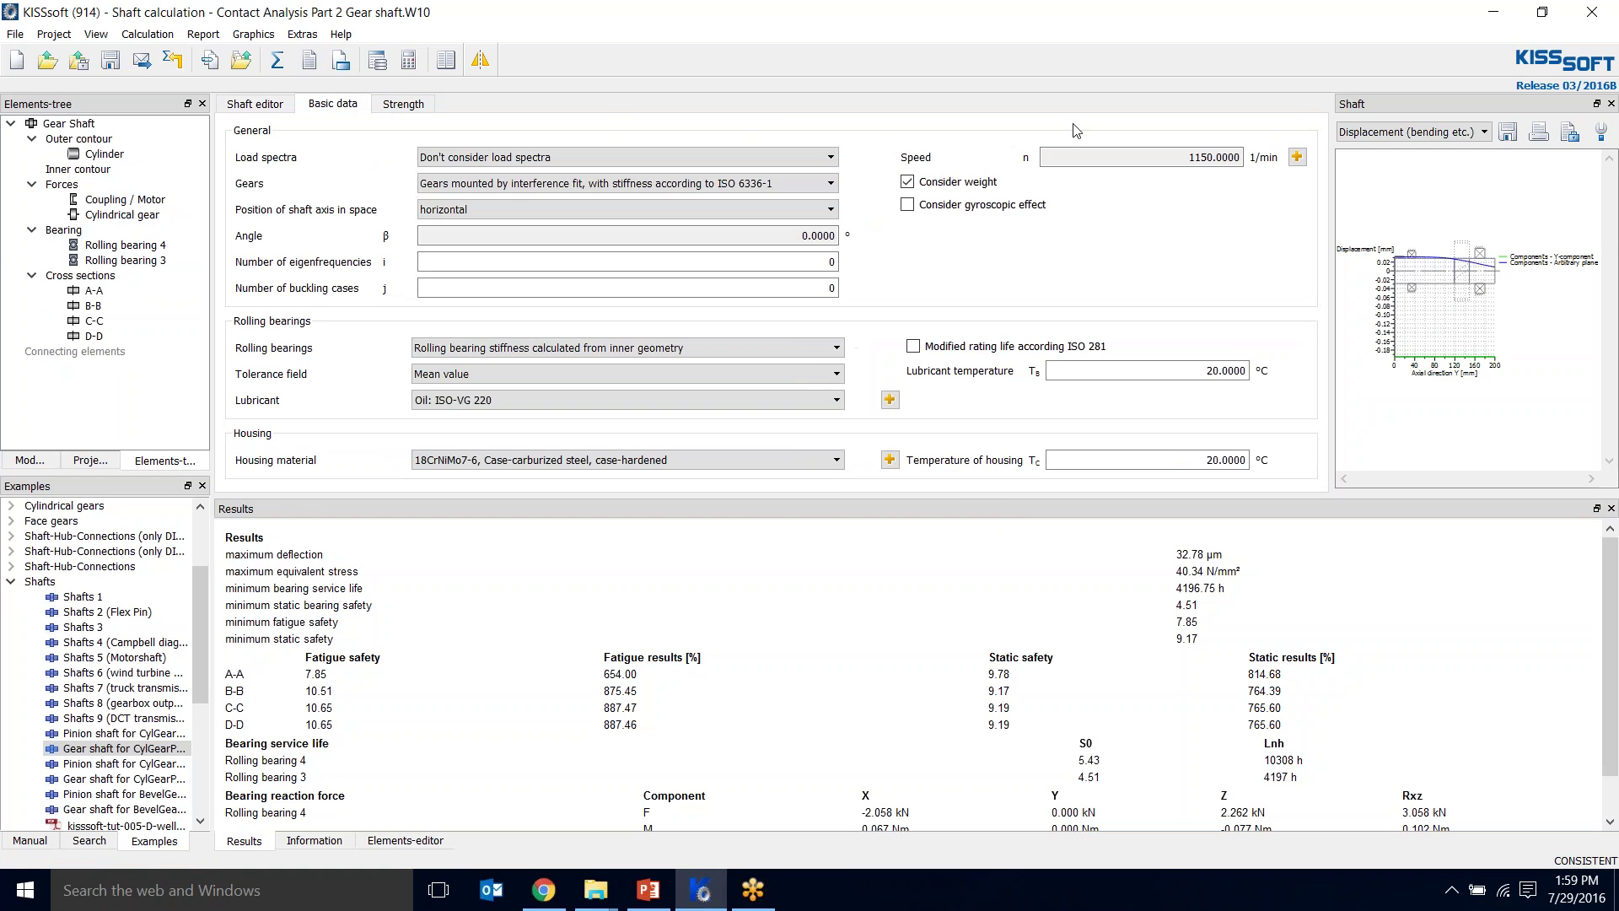
pyautogui.click(1297, 157)
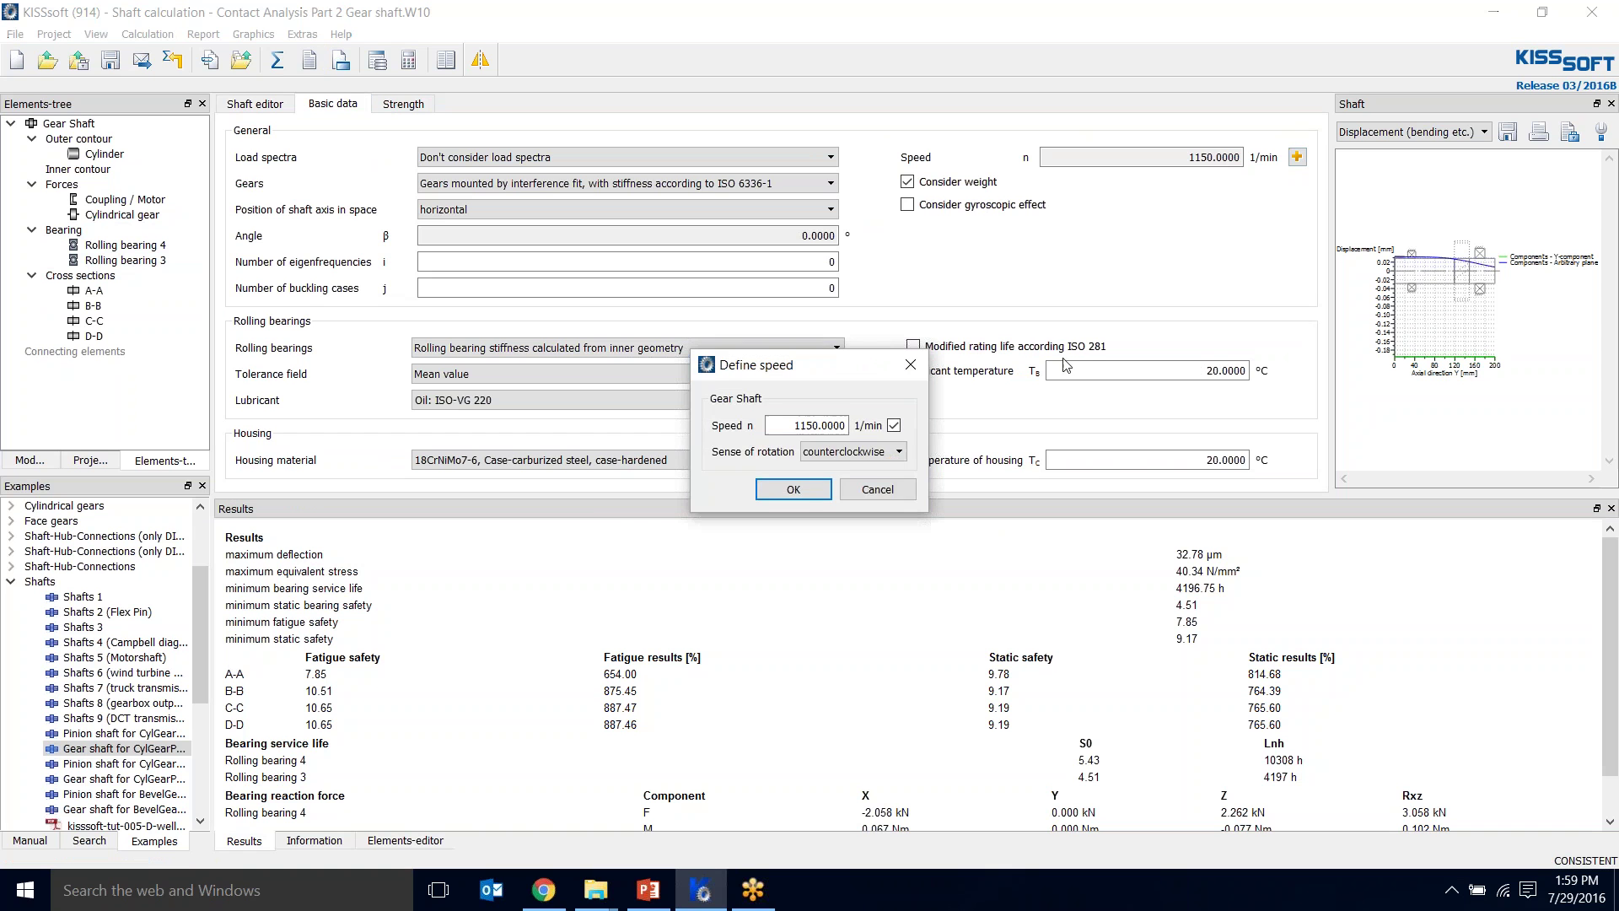
pyautogui.click(794, 491)
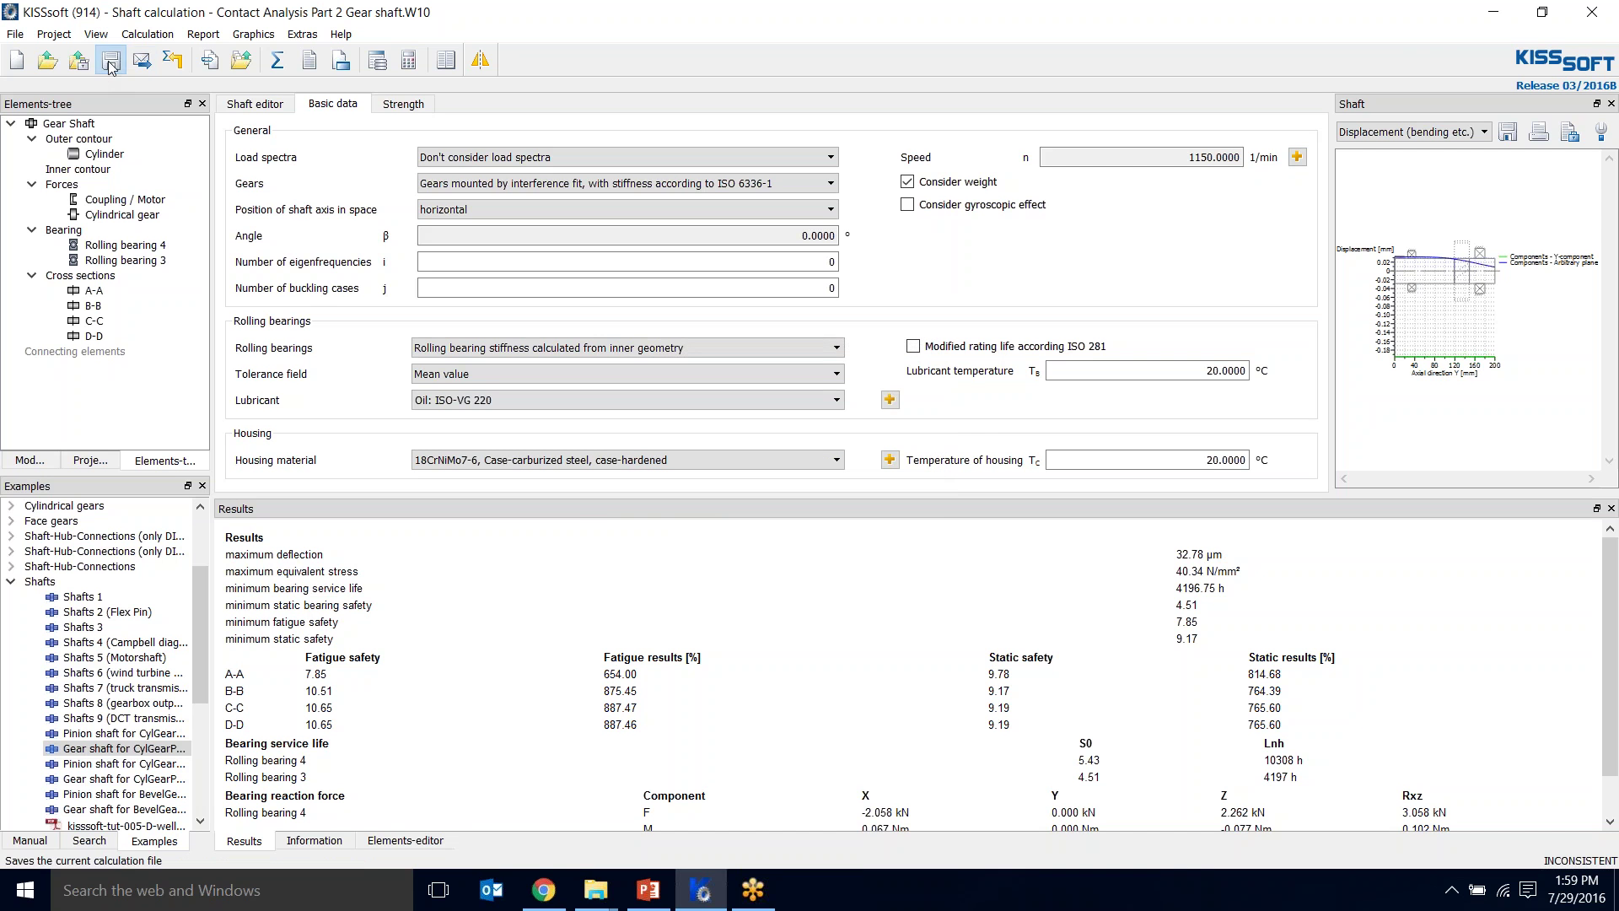
# - Open Contact Analysis Part 1.Z12 and confirm its contact analysis axis alignment from shaft calculation with the Part 2 pinion and gear shaft files
pyautogui.click(15, 33)
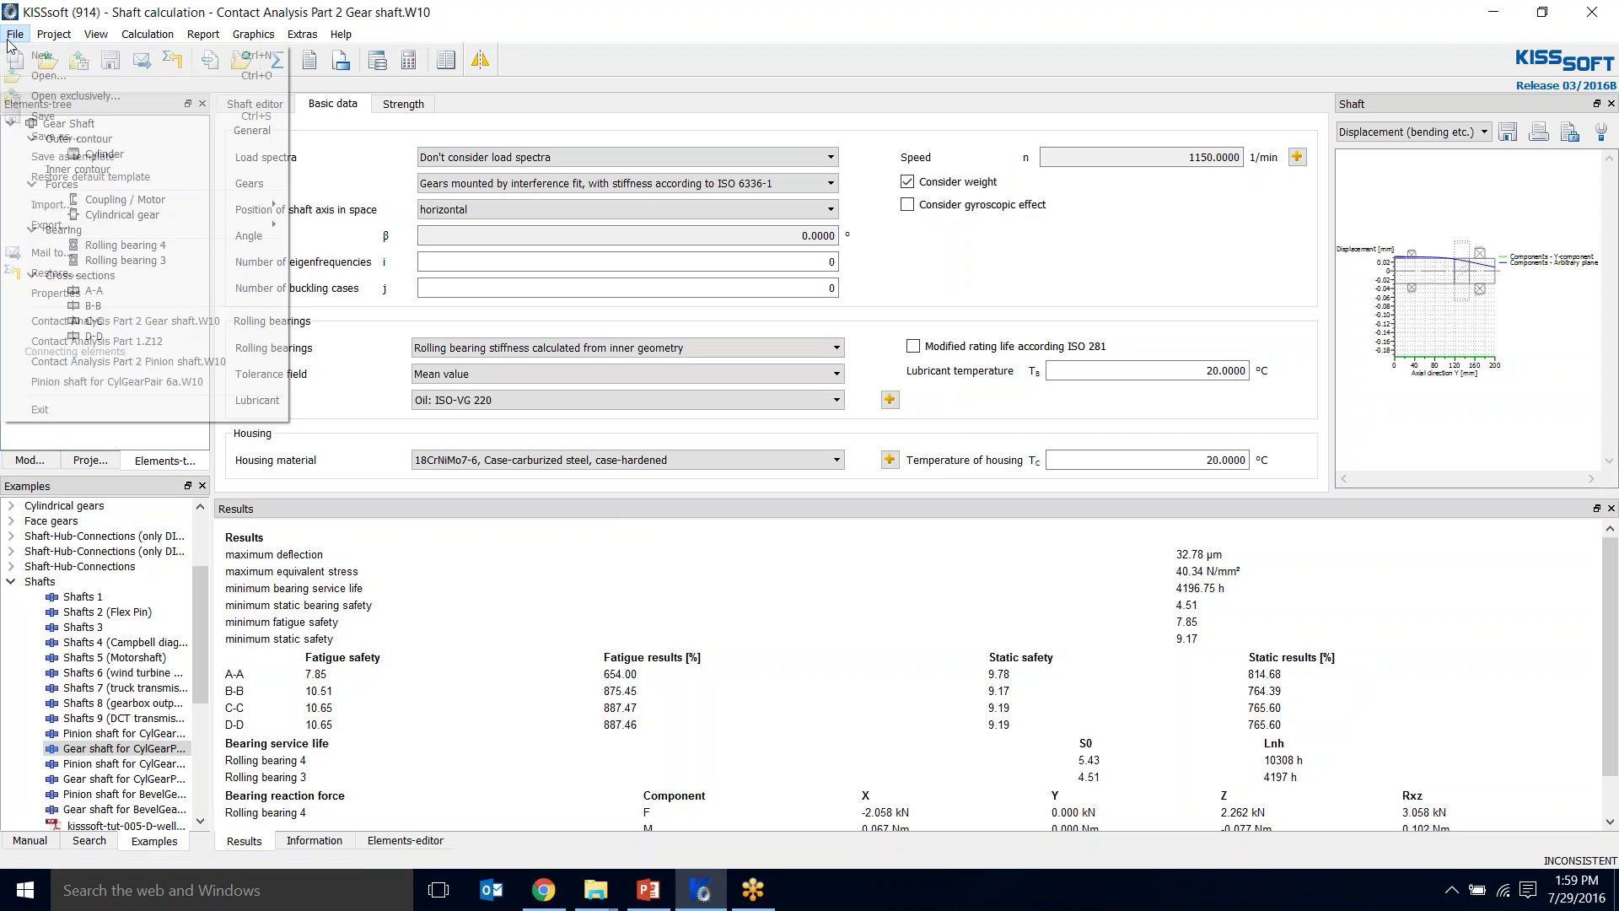
pyautogui.click(75, 341)
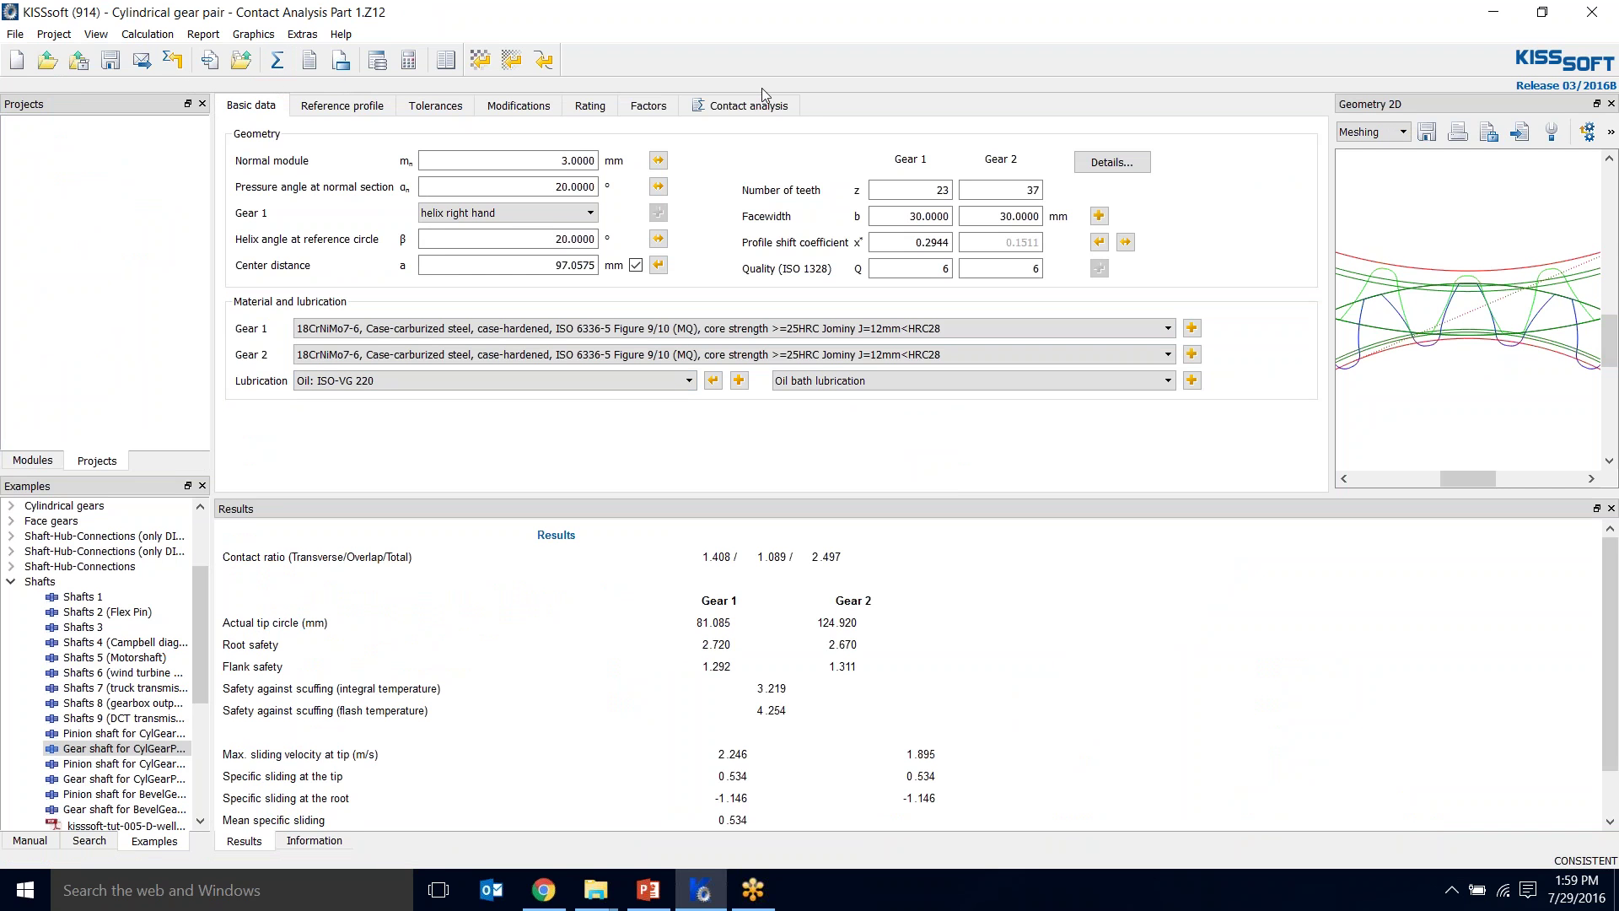
pyautogui.click(746, 105)
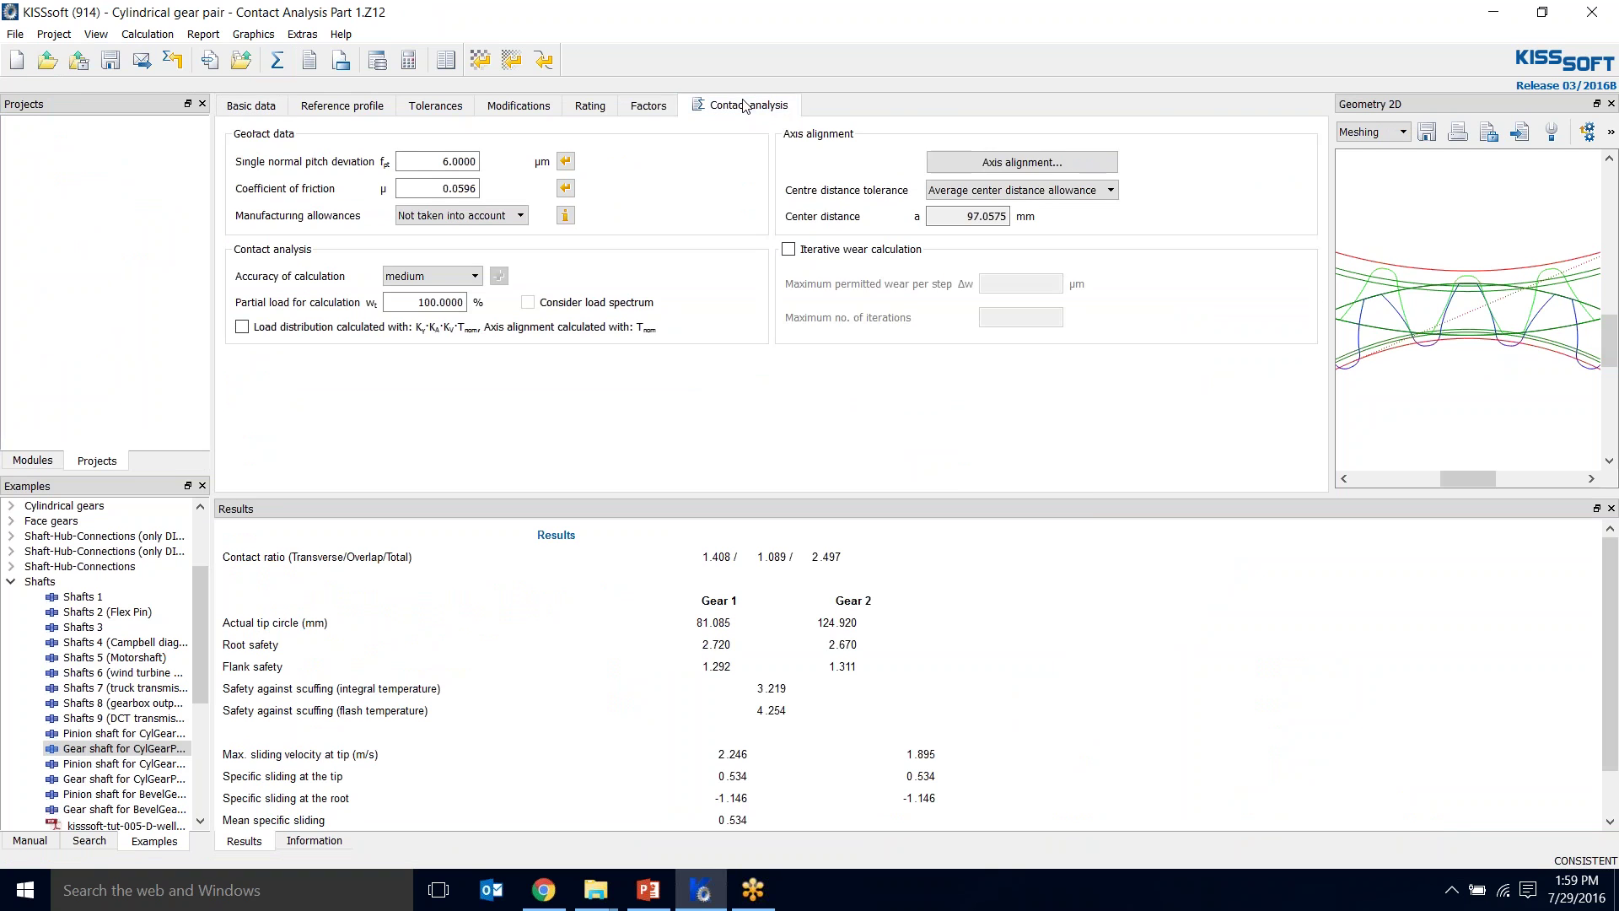
pyautogui.click(1004, 162)
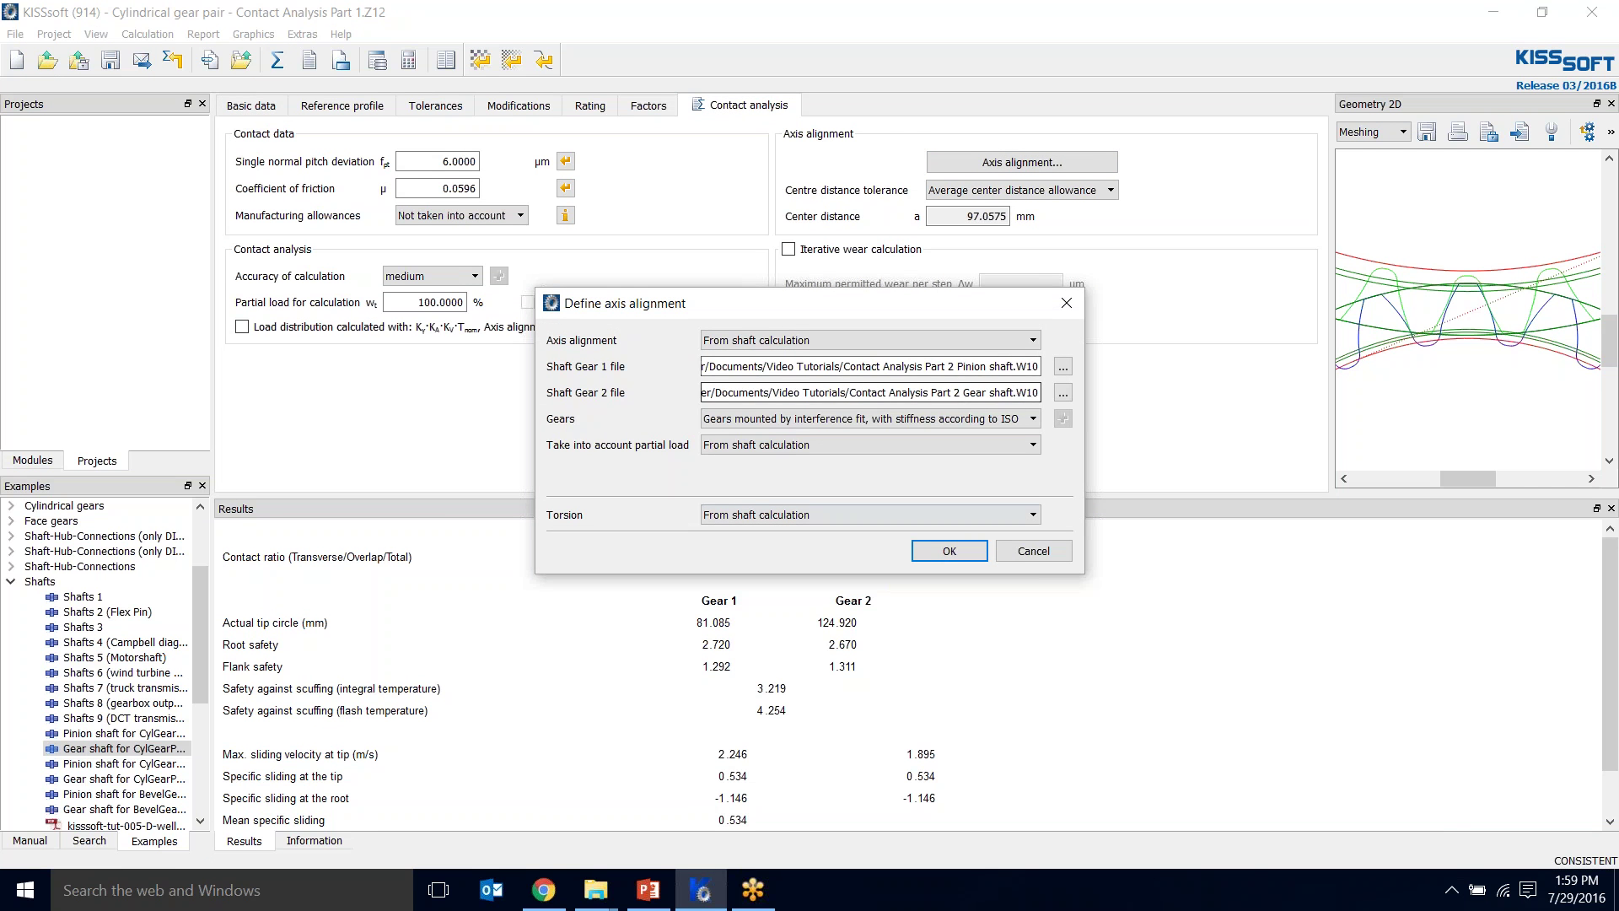
pyautogui.click(949, 550)
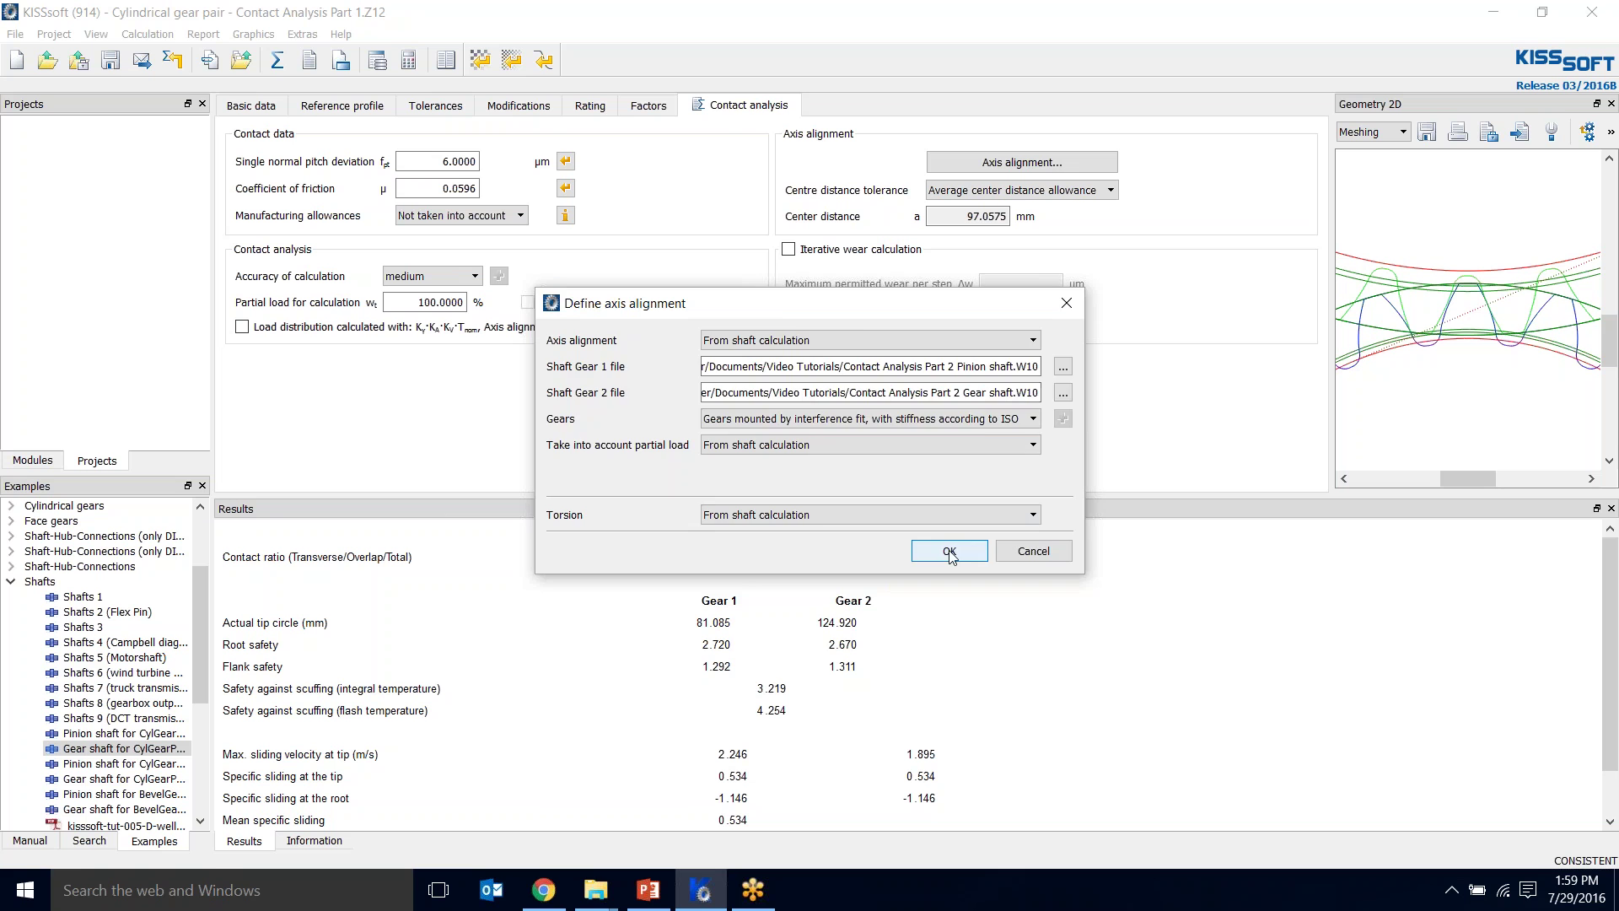
# - Run the gear pair's contact analysis with the axis alignment from shaft calculation and save the file
pyautogui.click(279, 61)
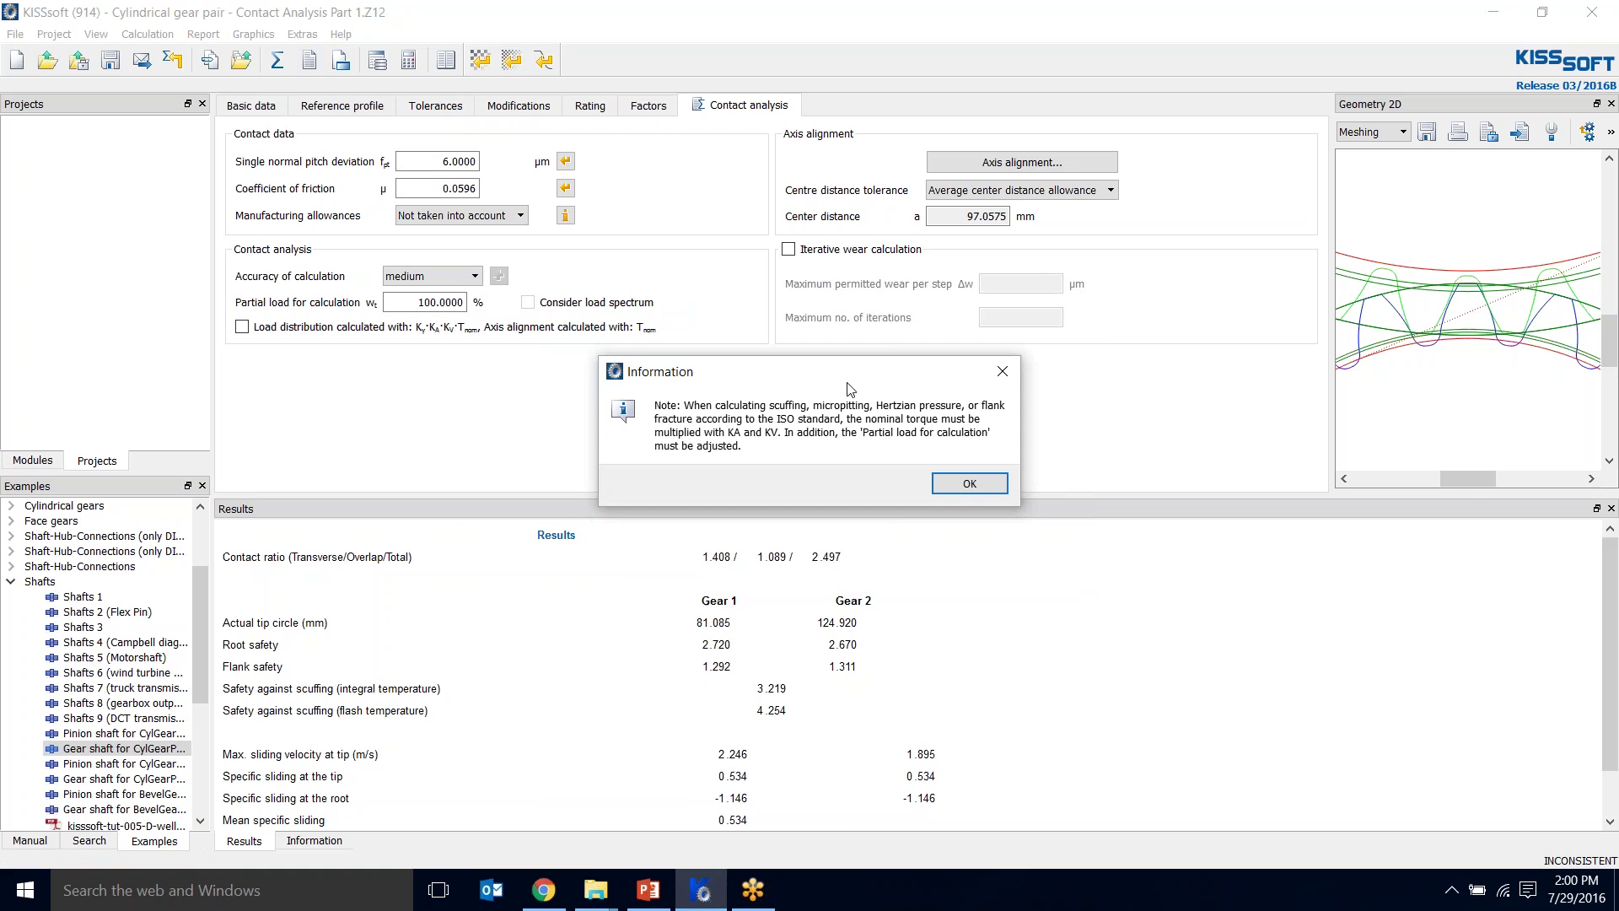
pyautogui.click(970, 483)
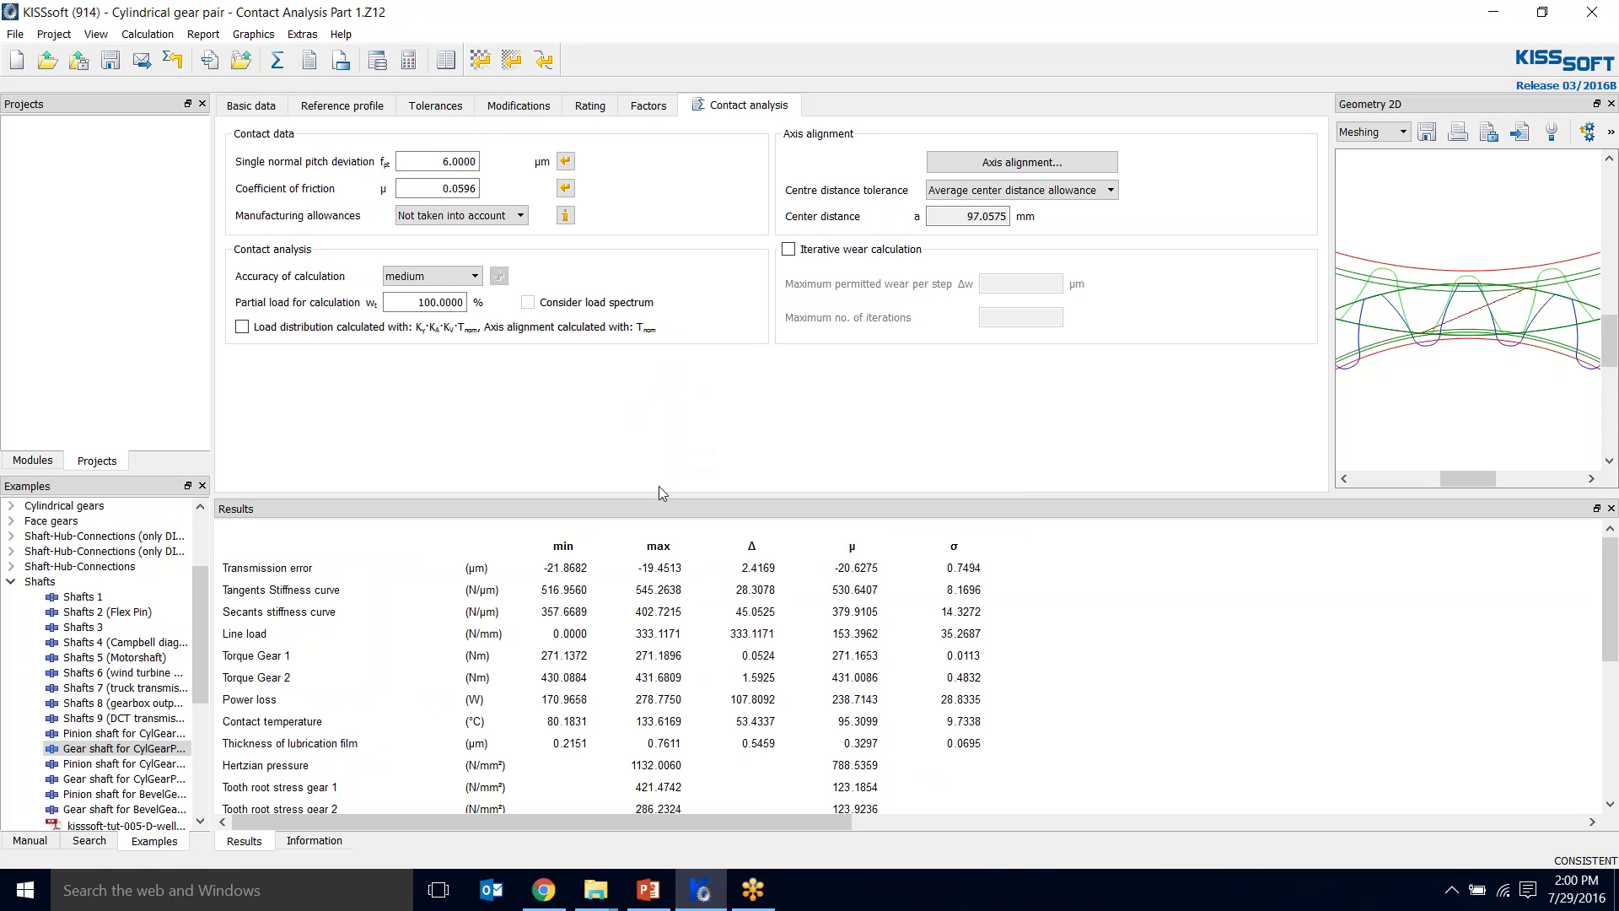
pyautogui.click(111, 63)
pyautogui.click(513, 110)
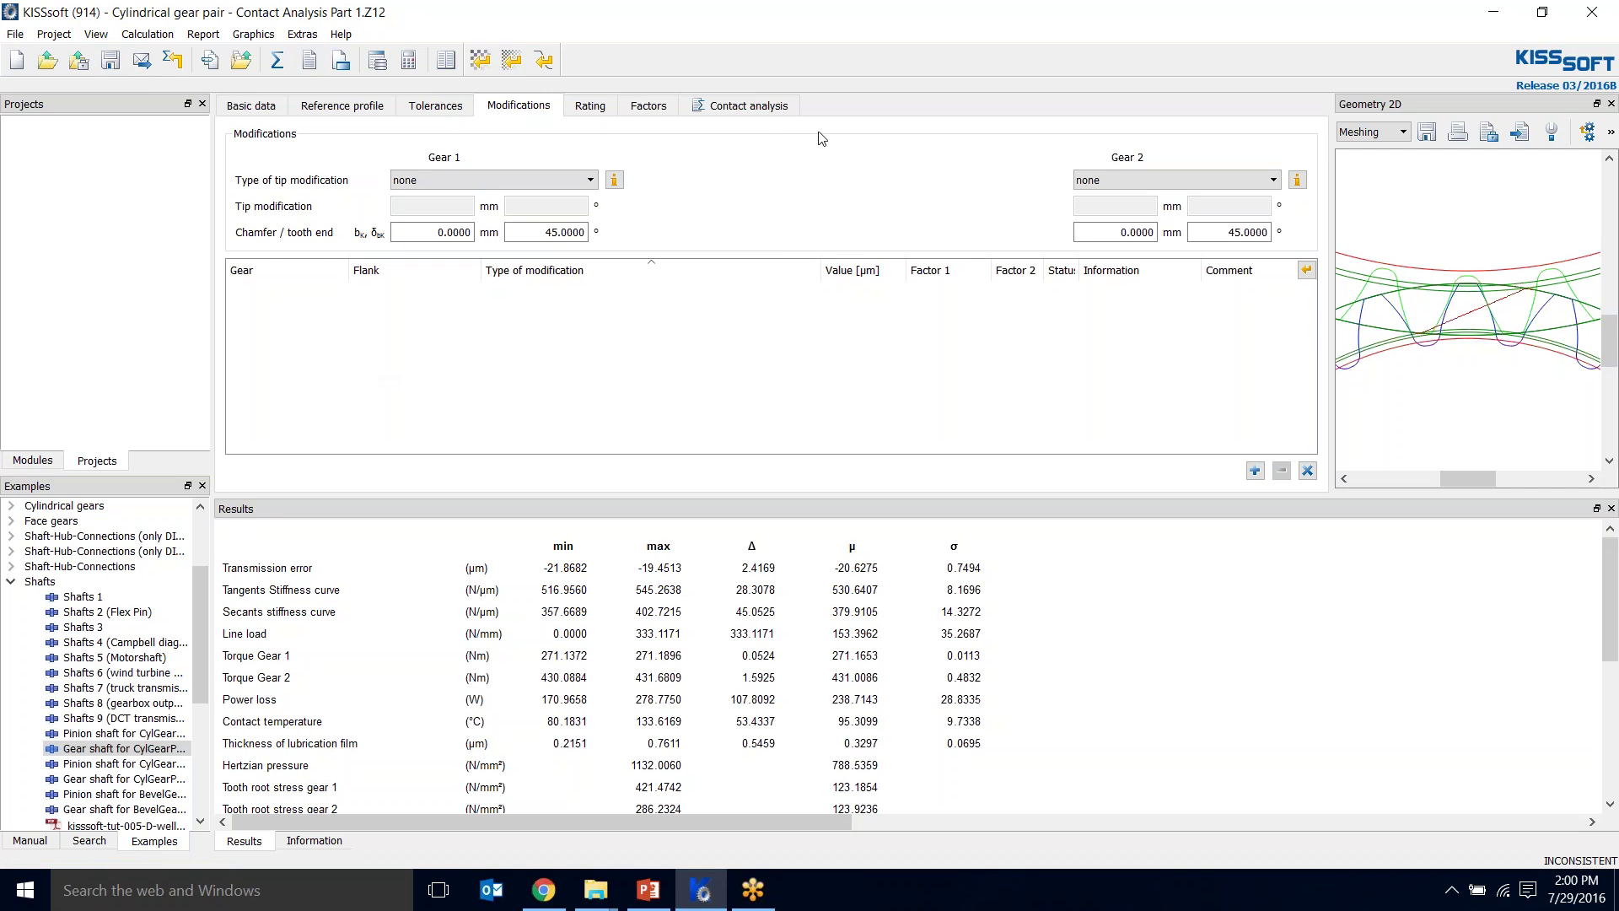
pyautogui.click(753, 107)
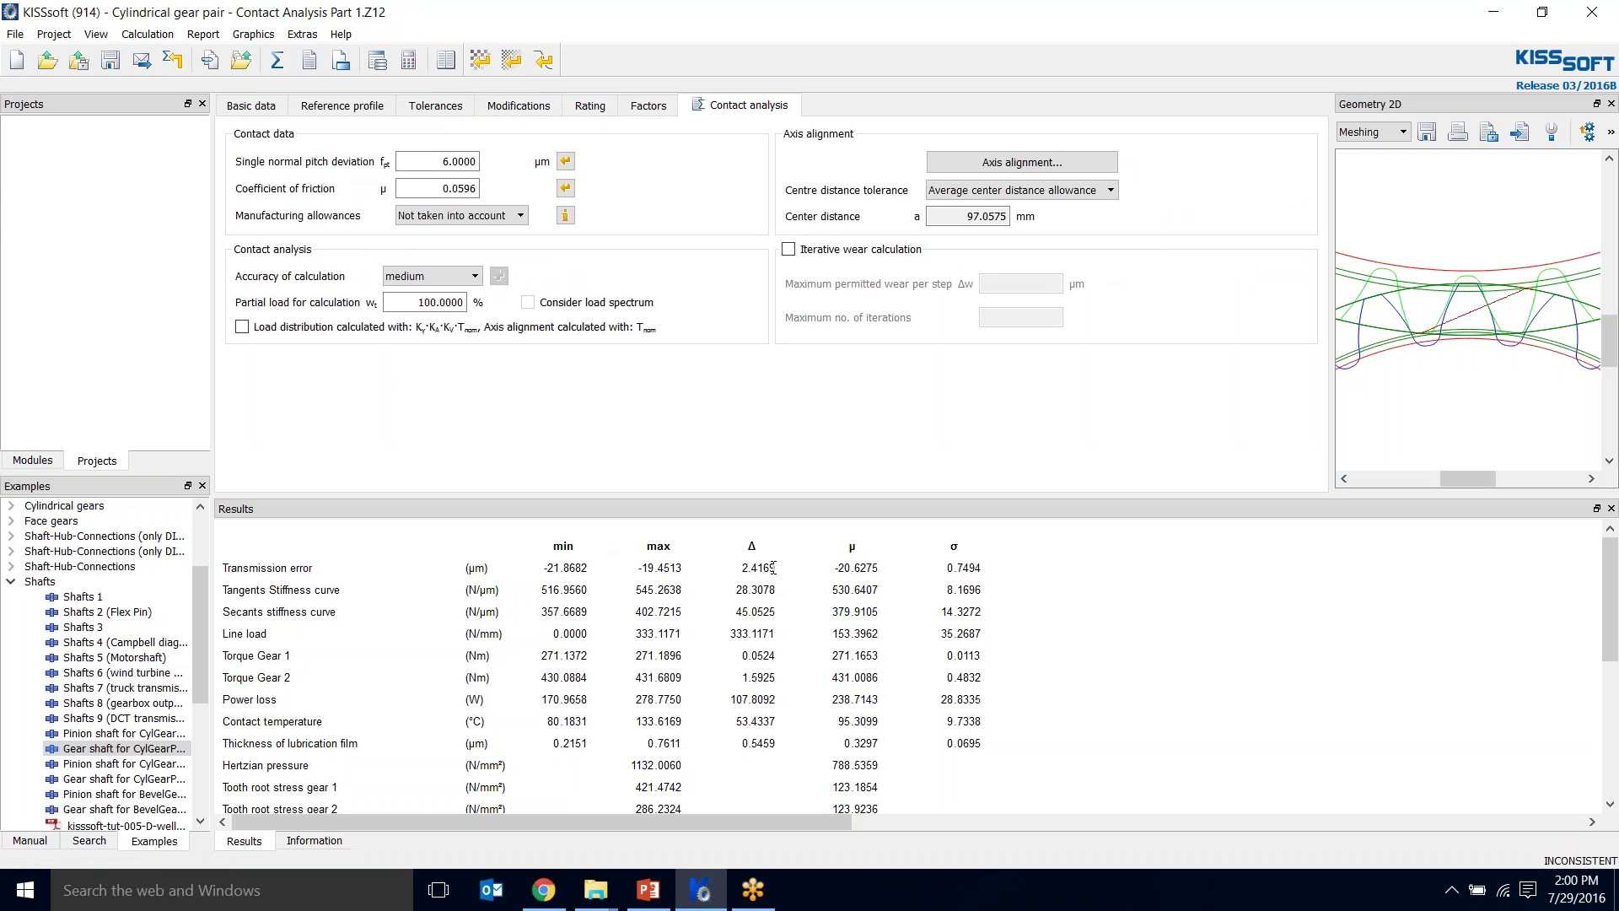
# - Set the axis alignment to Own Input and recalculate the contact analysis for comparison
pyautogui.click(1061, 165)
pyautogui.click(872, 341)
pyautogui.click(872, 343)
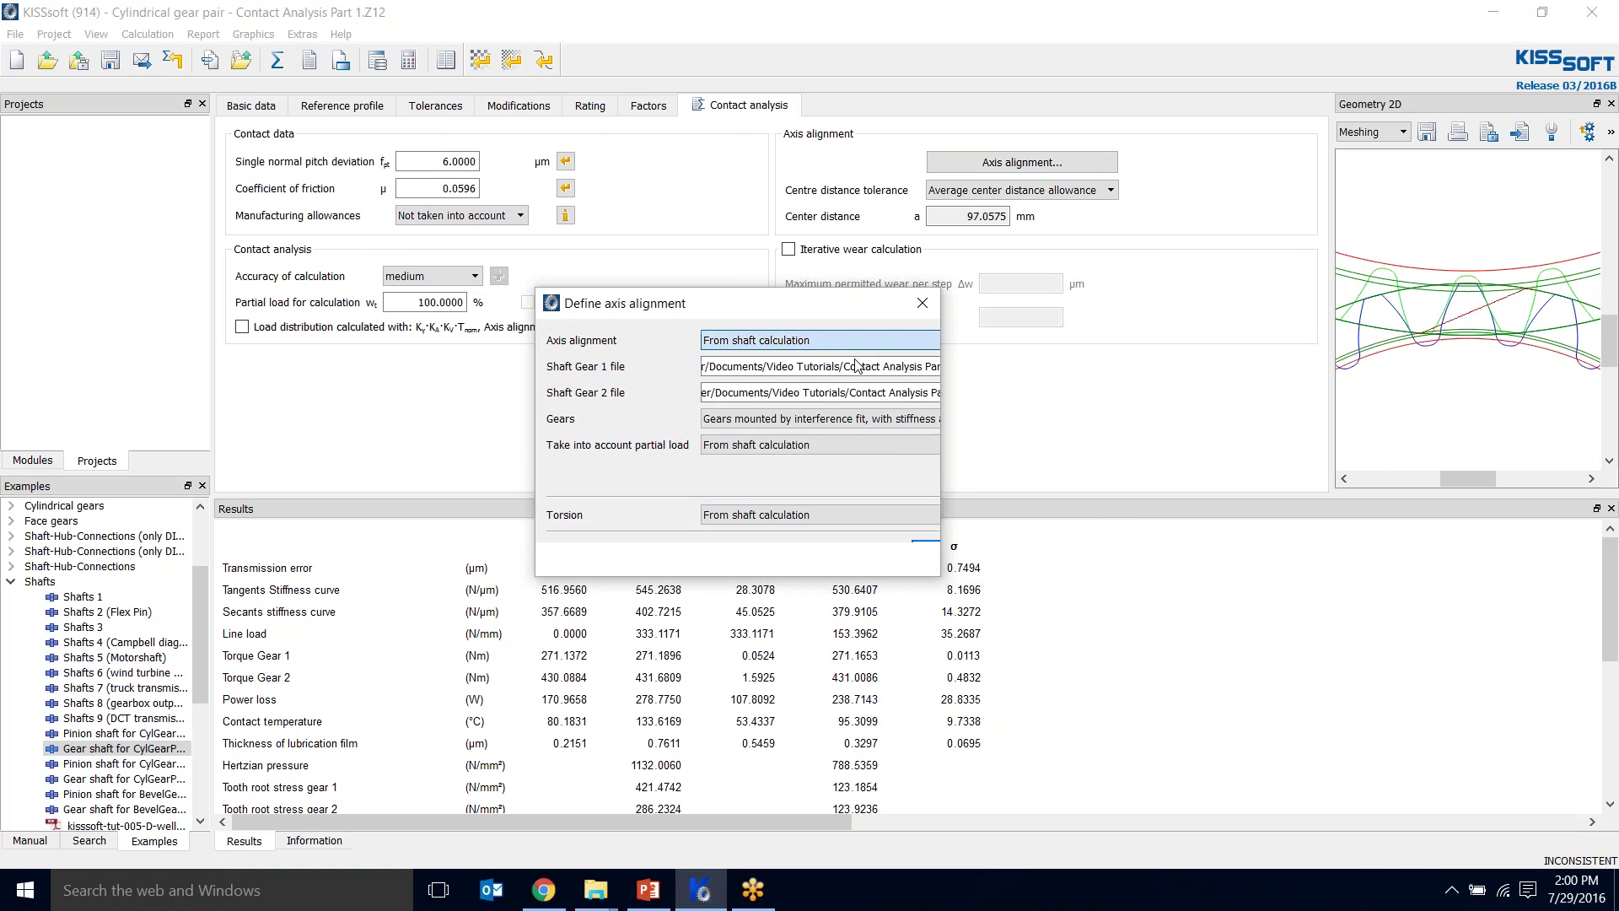
pyautogui.click(805, 554)
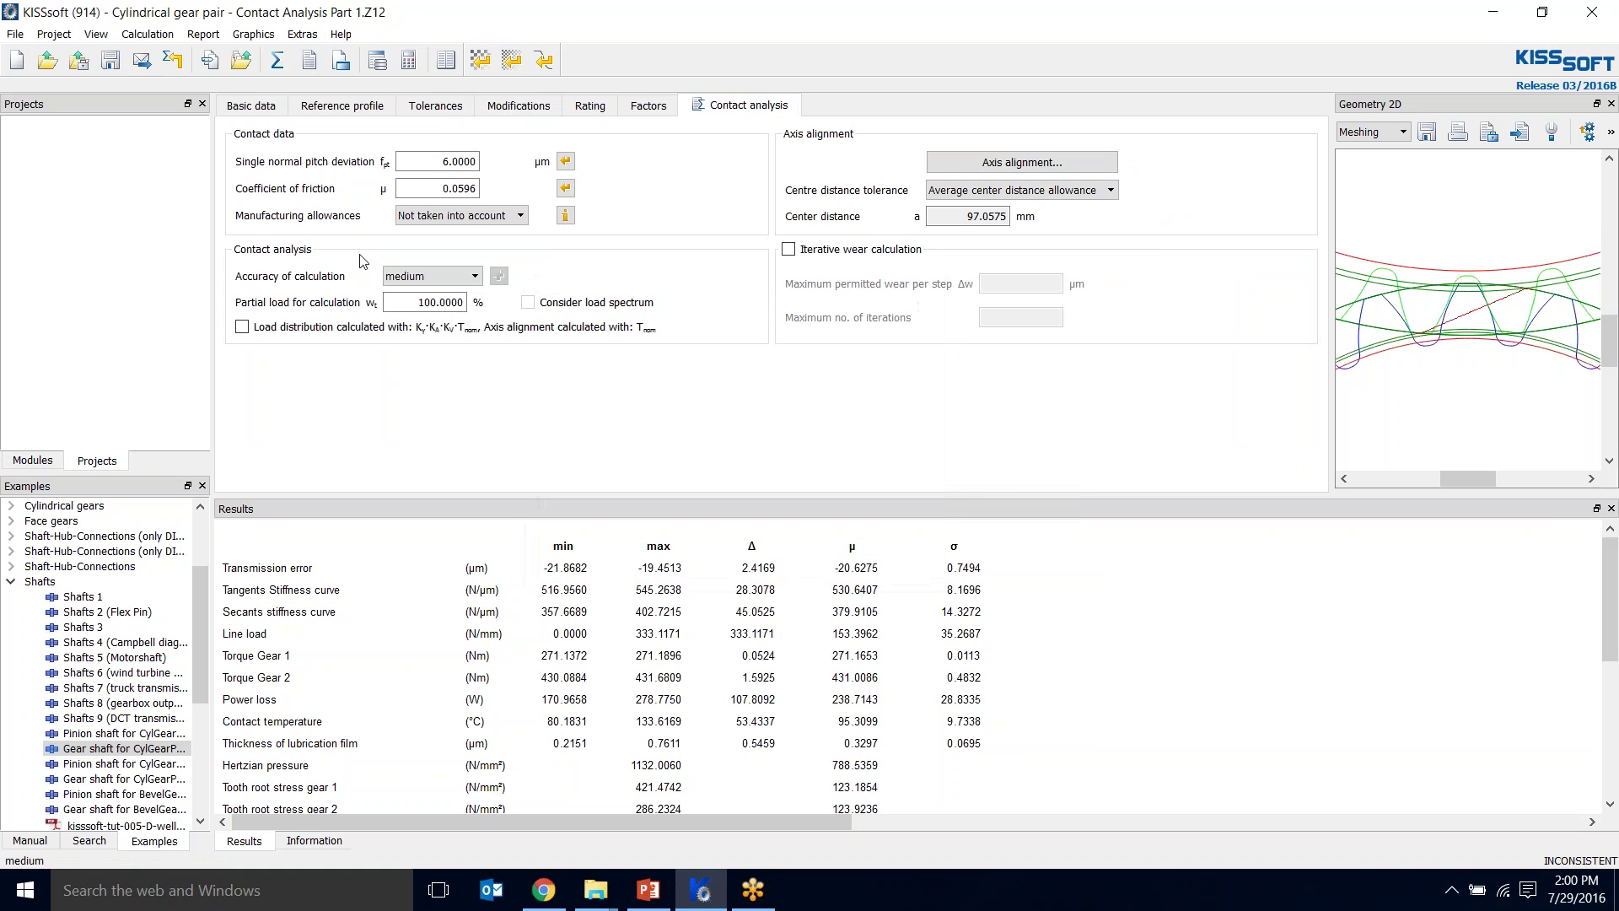
pyautogui.click(277, 59)
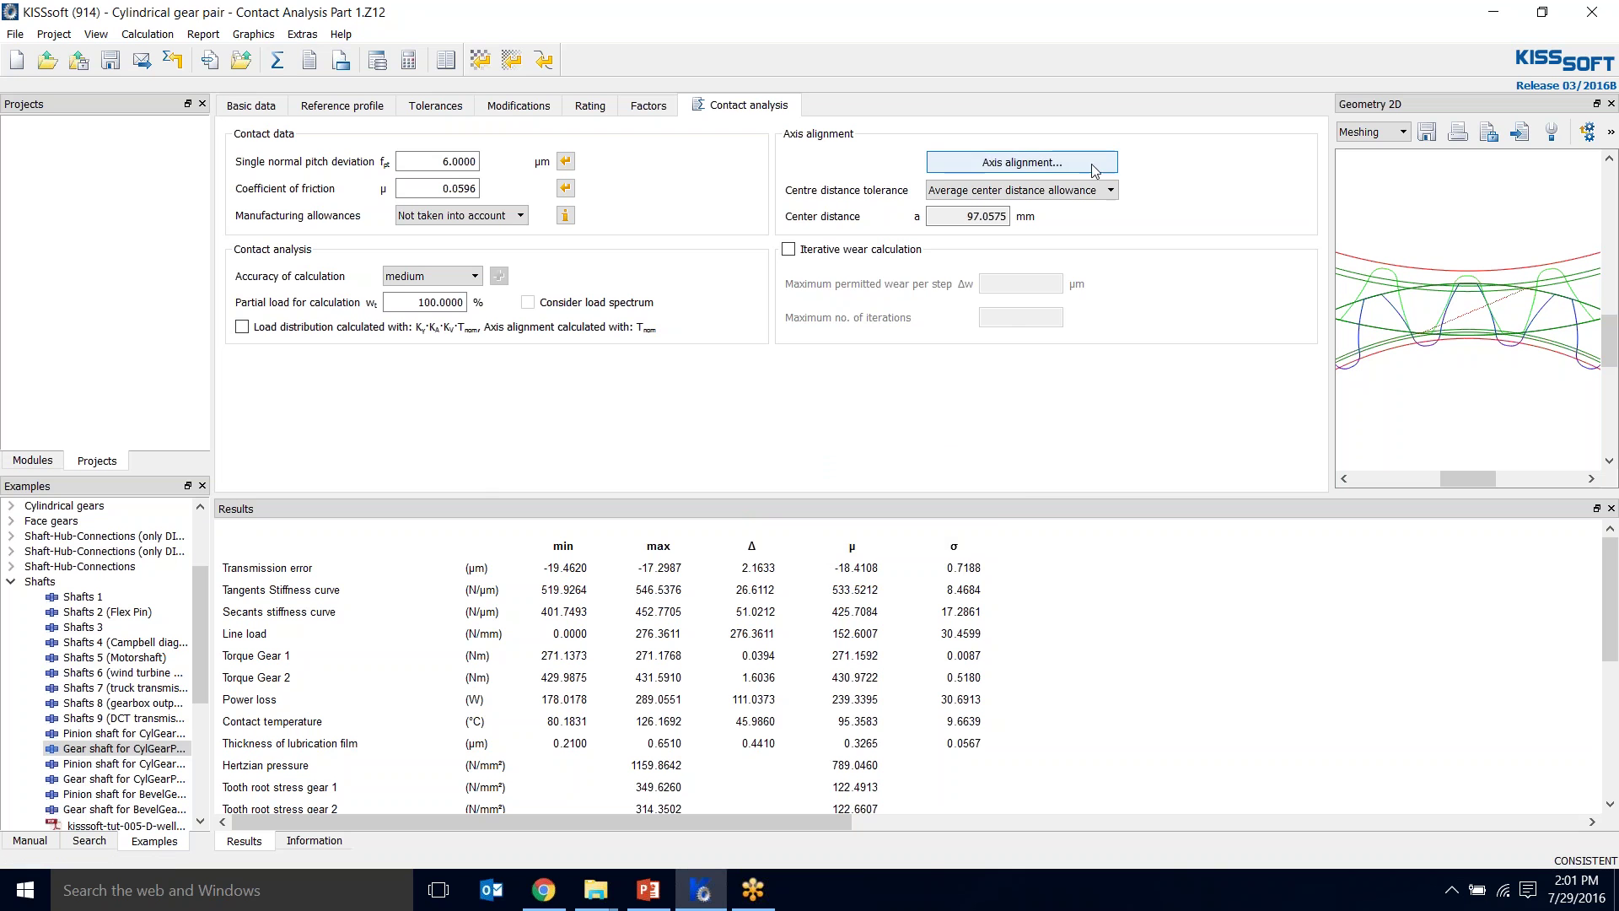
# - Set the axis alignment back to From shaft calculation and recalculate the contact analysis
pyautogui.click(979, 162)
pyautogui.click(920, 340)
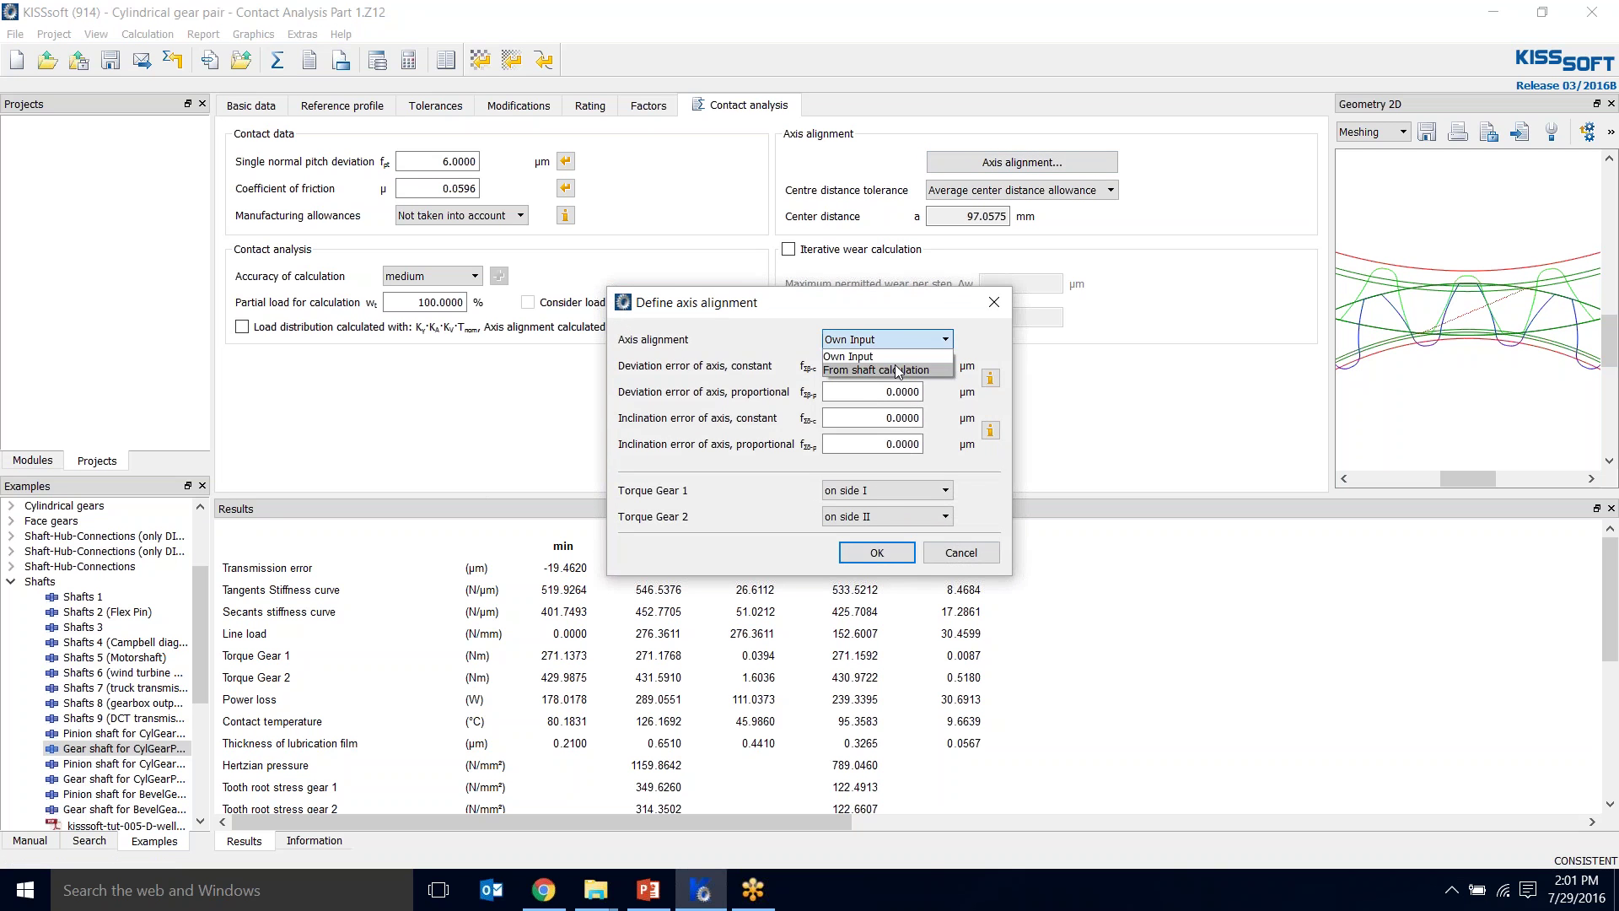
pyautogui.click(894, 364)
pyautogui.click(1012, 558)
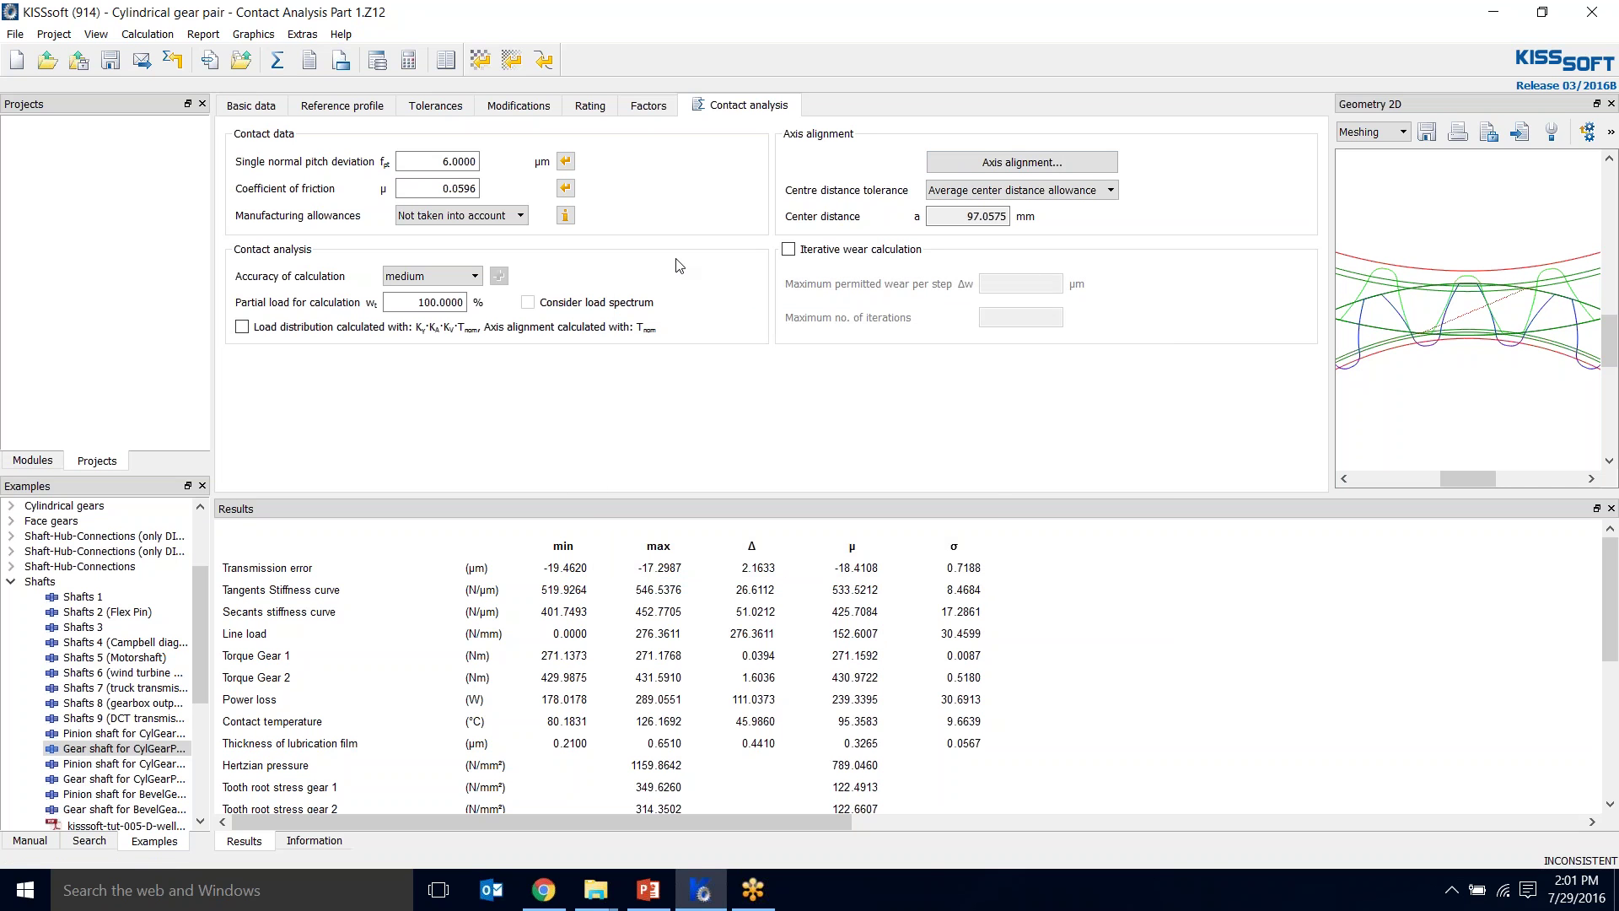
pyautogui.click(276, 60)
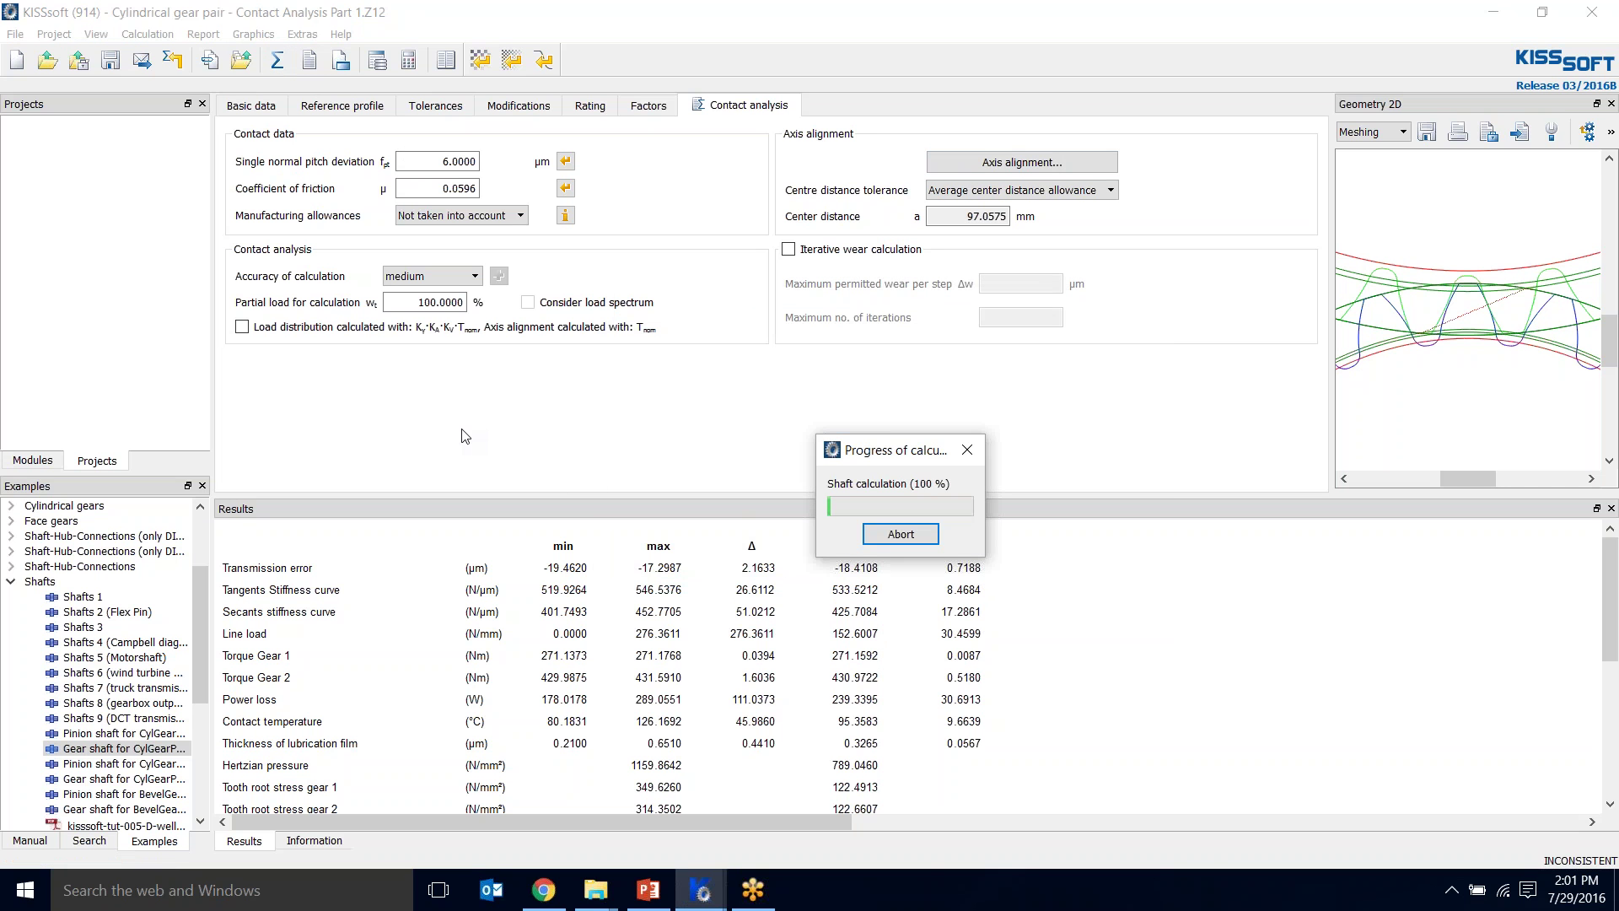